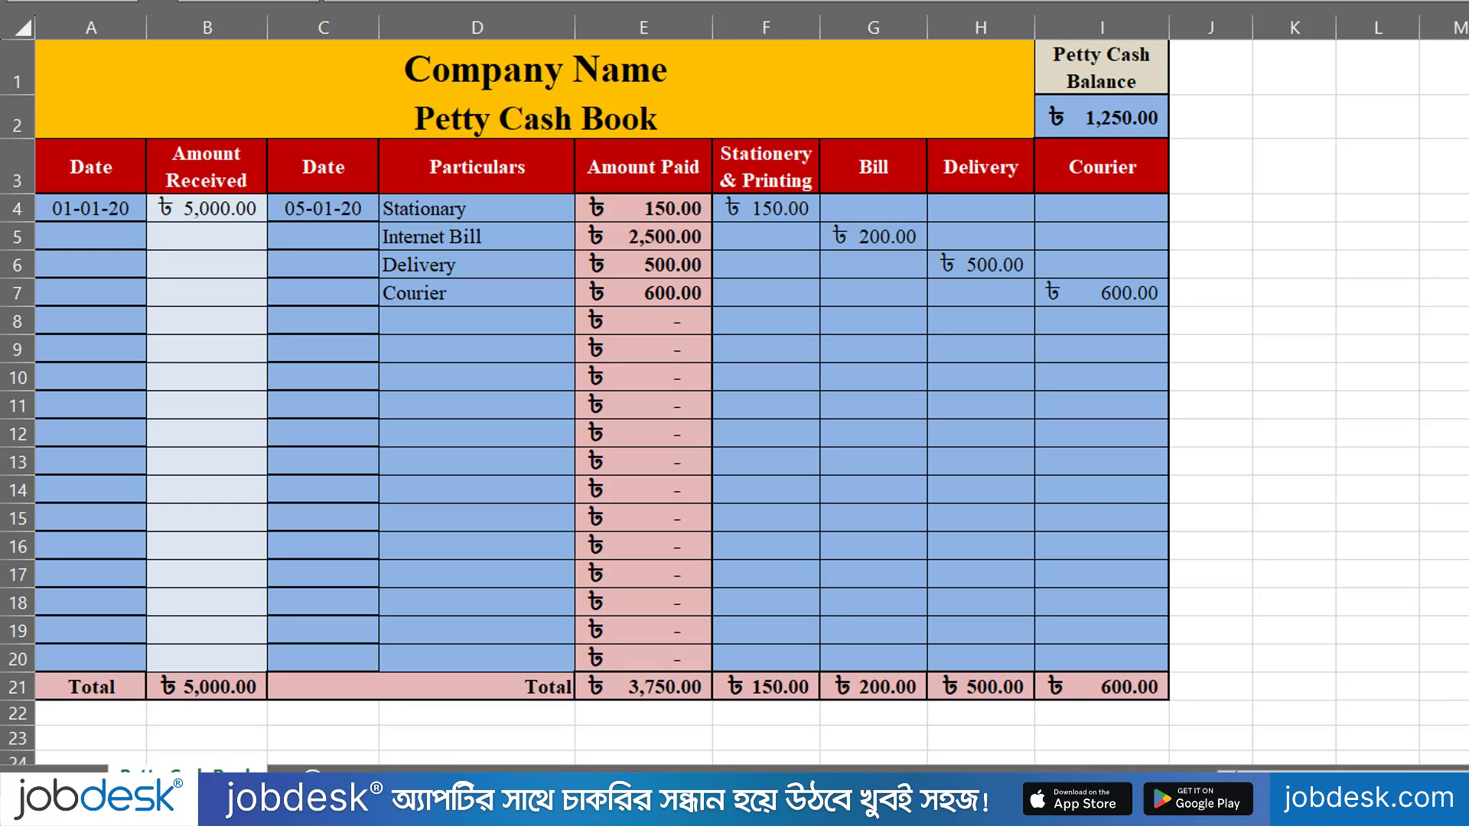
Step: Examine the sample petty cash book's receipt, particulars, amount paid and expense category columns, and the petty cash balance cell
left_click(851, 354)
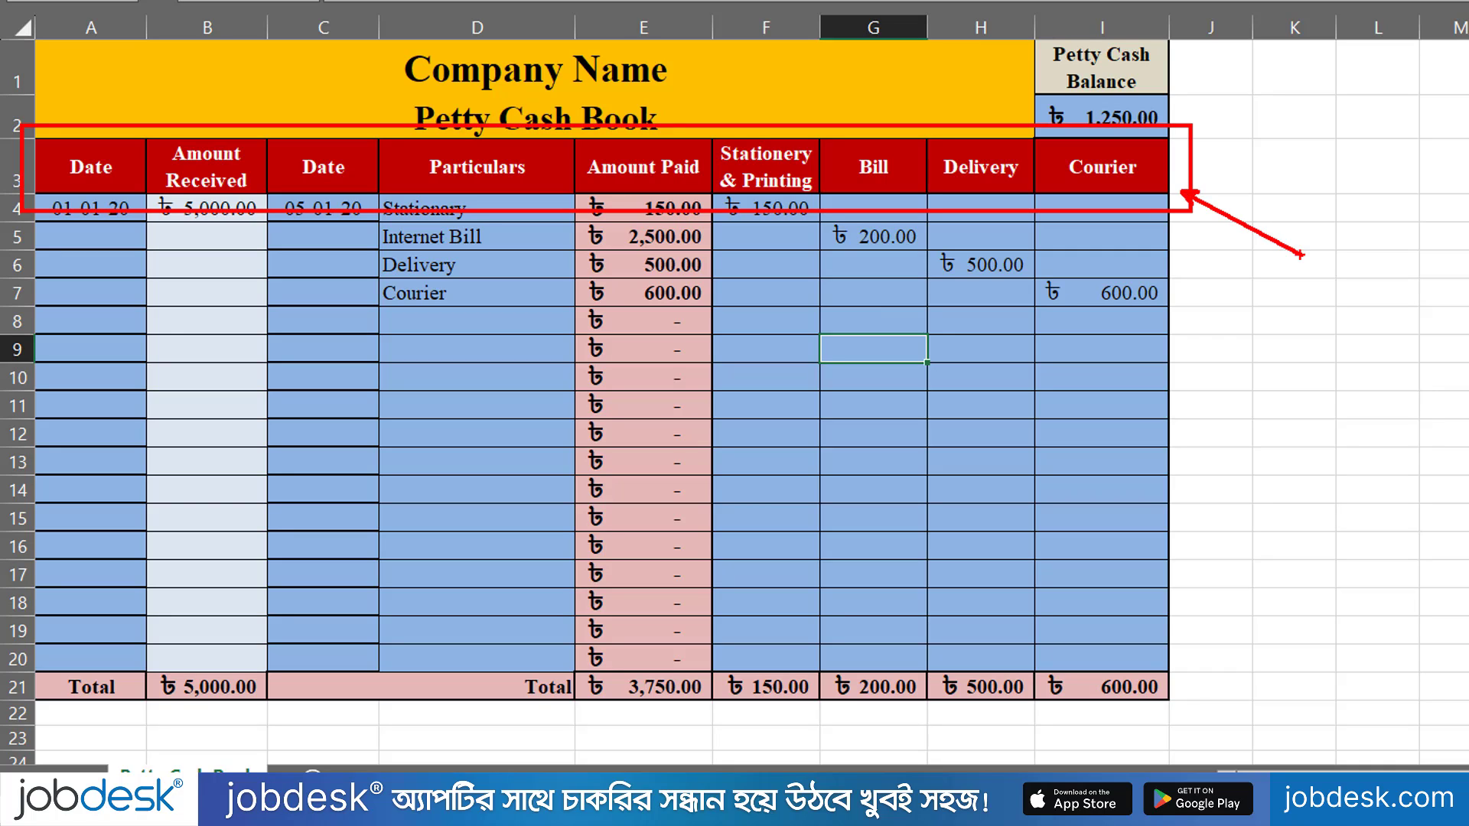
left_click(233, 214)
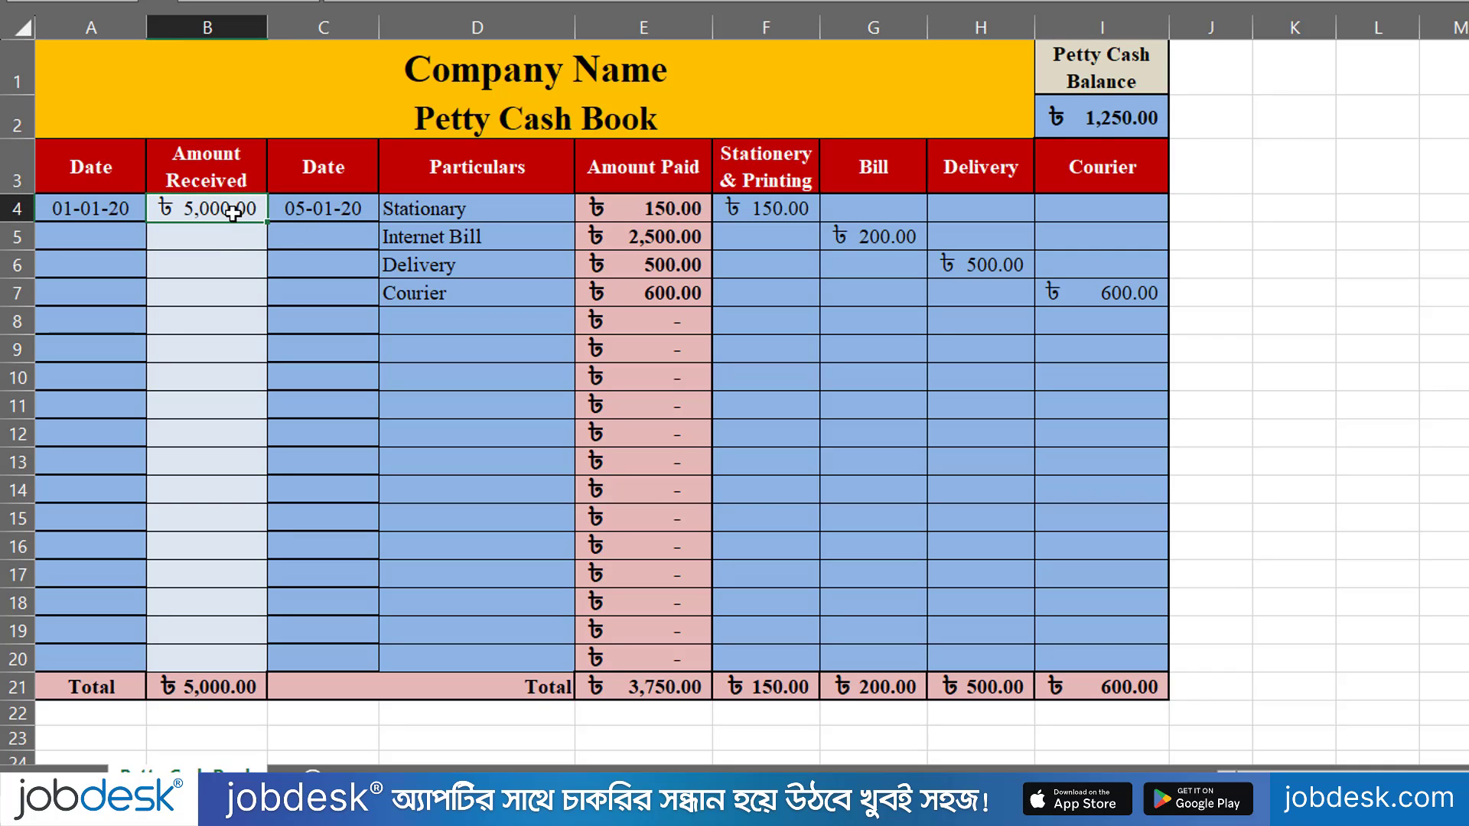
left_click(231, 248)
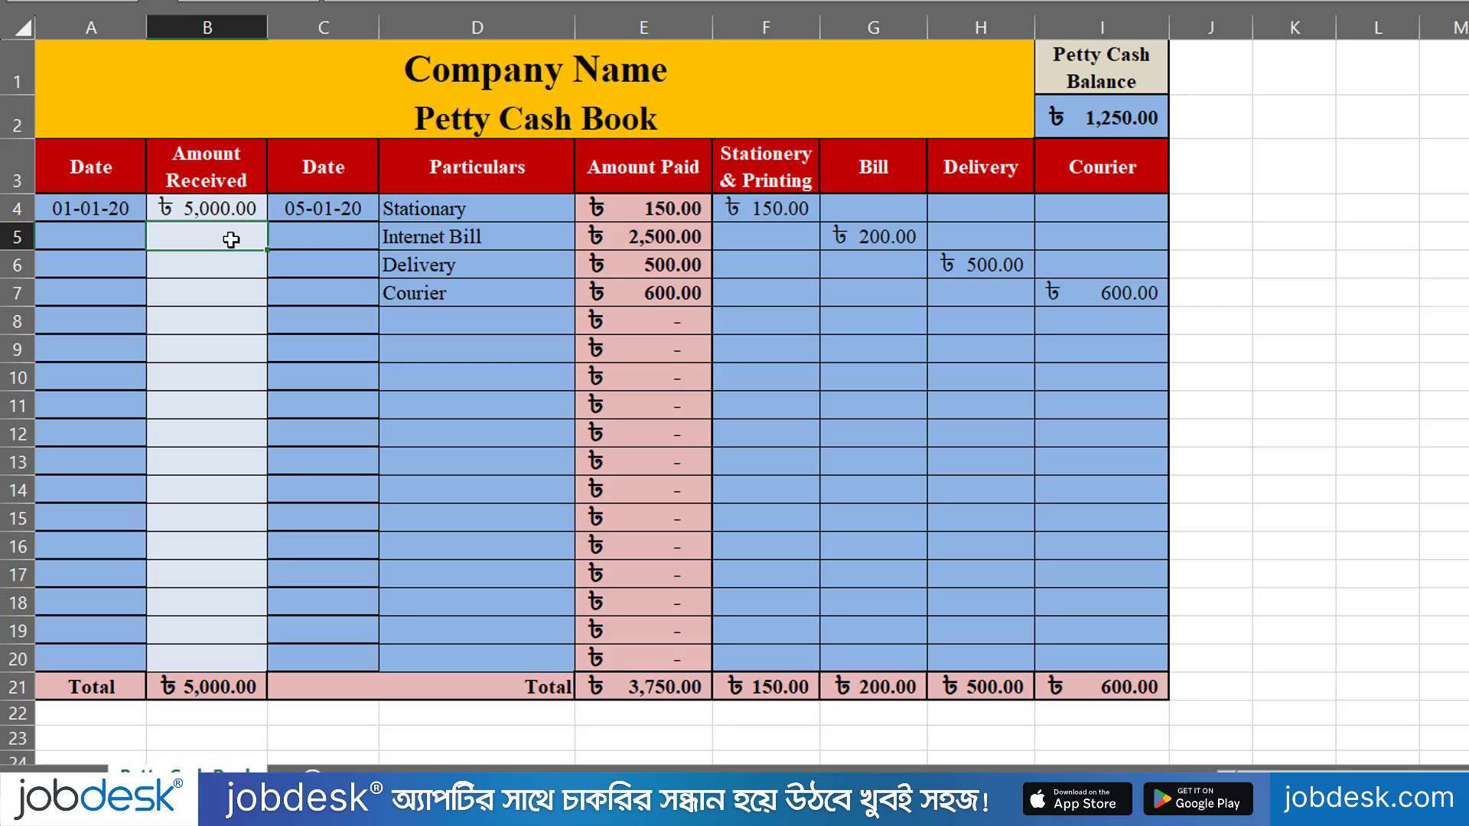
left_click(130, 237)
left_click(204, 236)
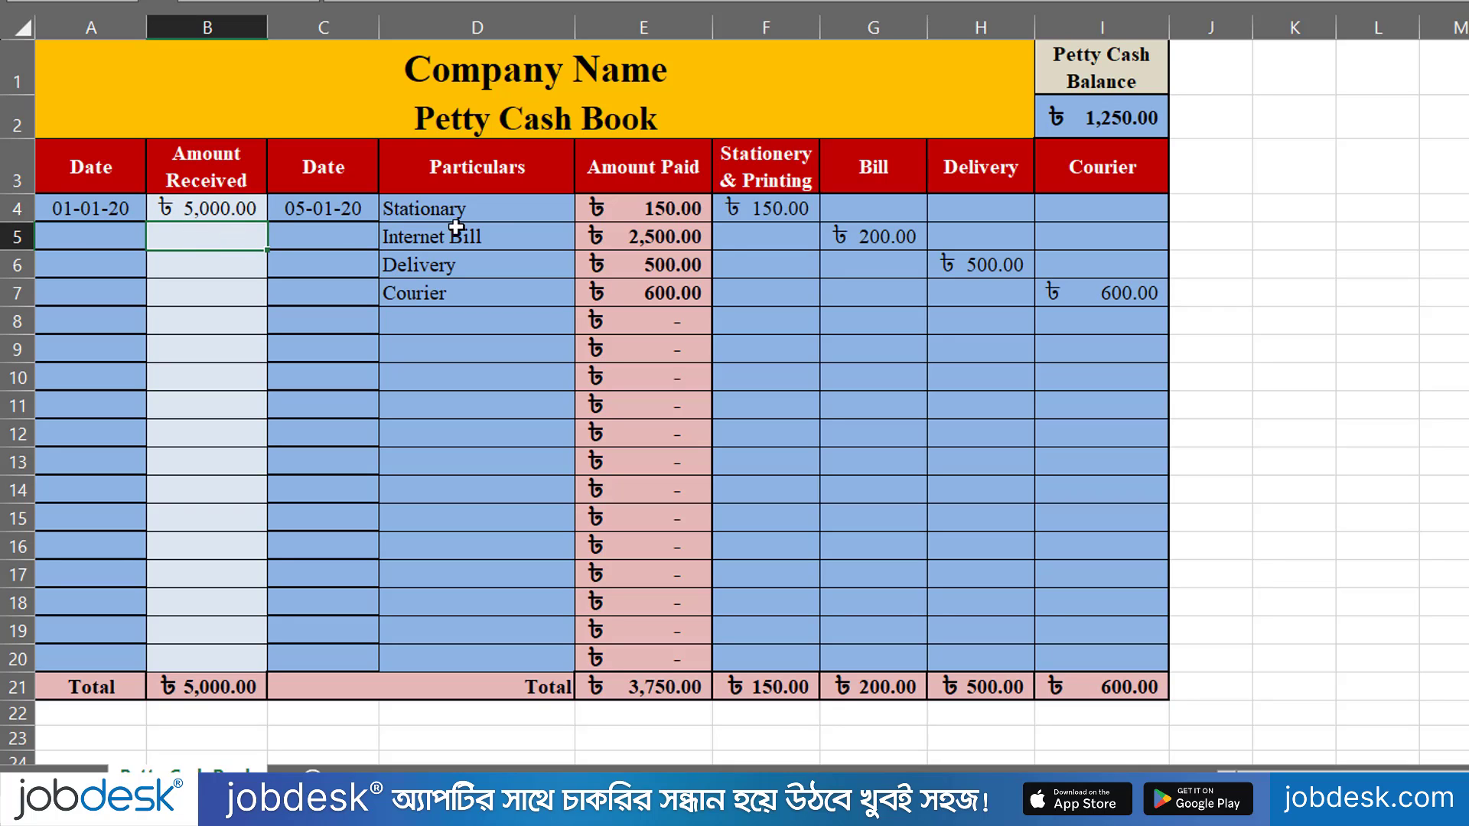
left_click_drag(486, 214, 497, 405)
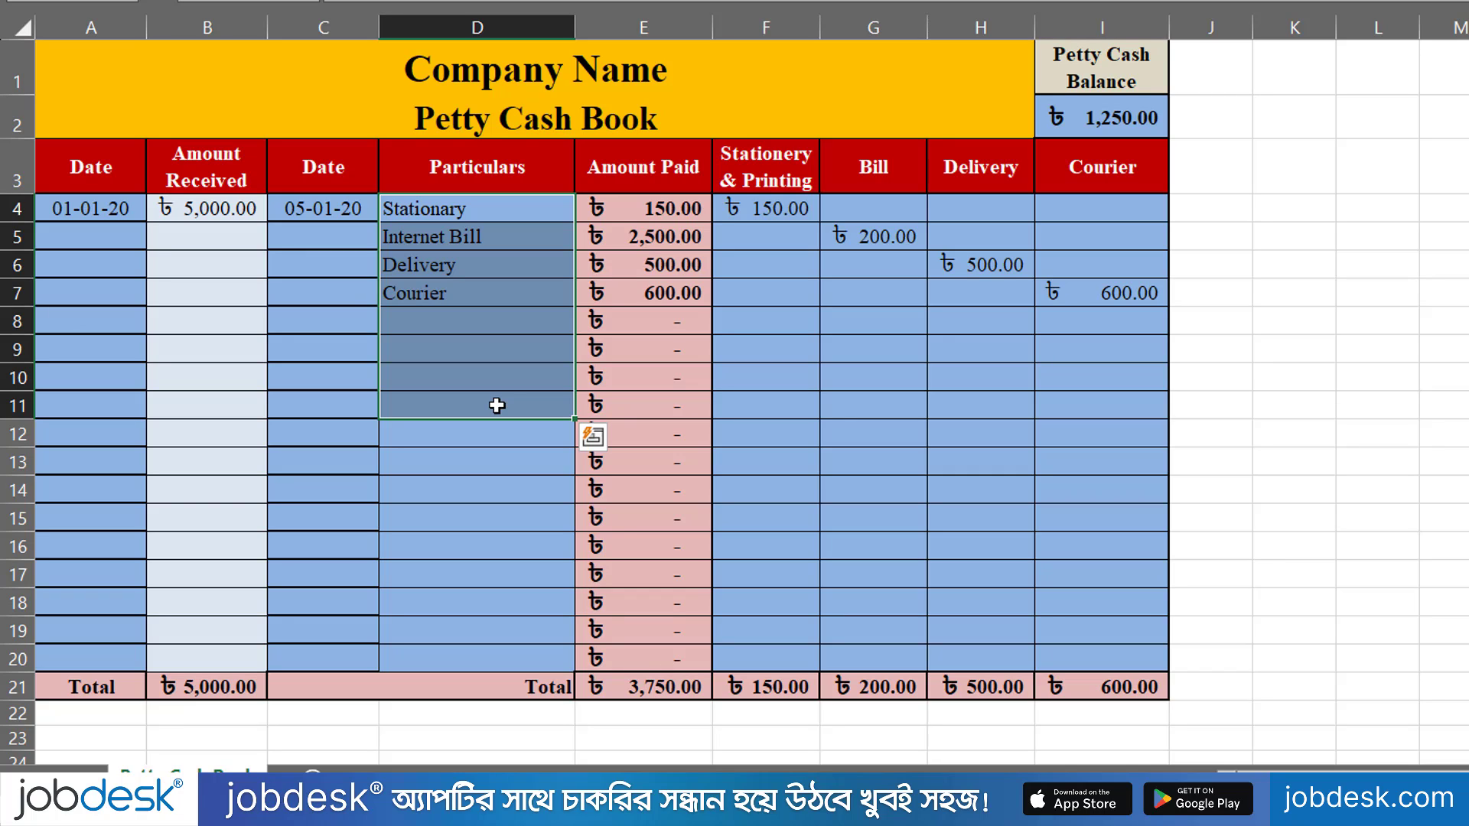
left_click_drag(609, 209, 650, 321)
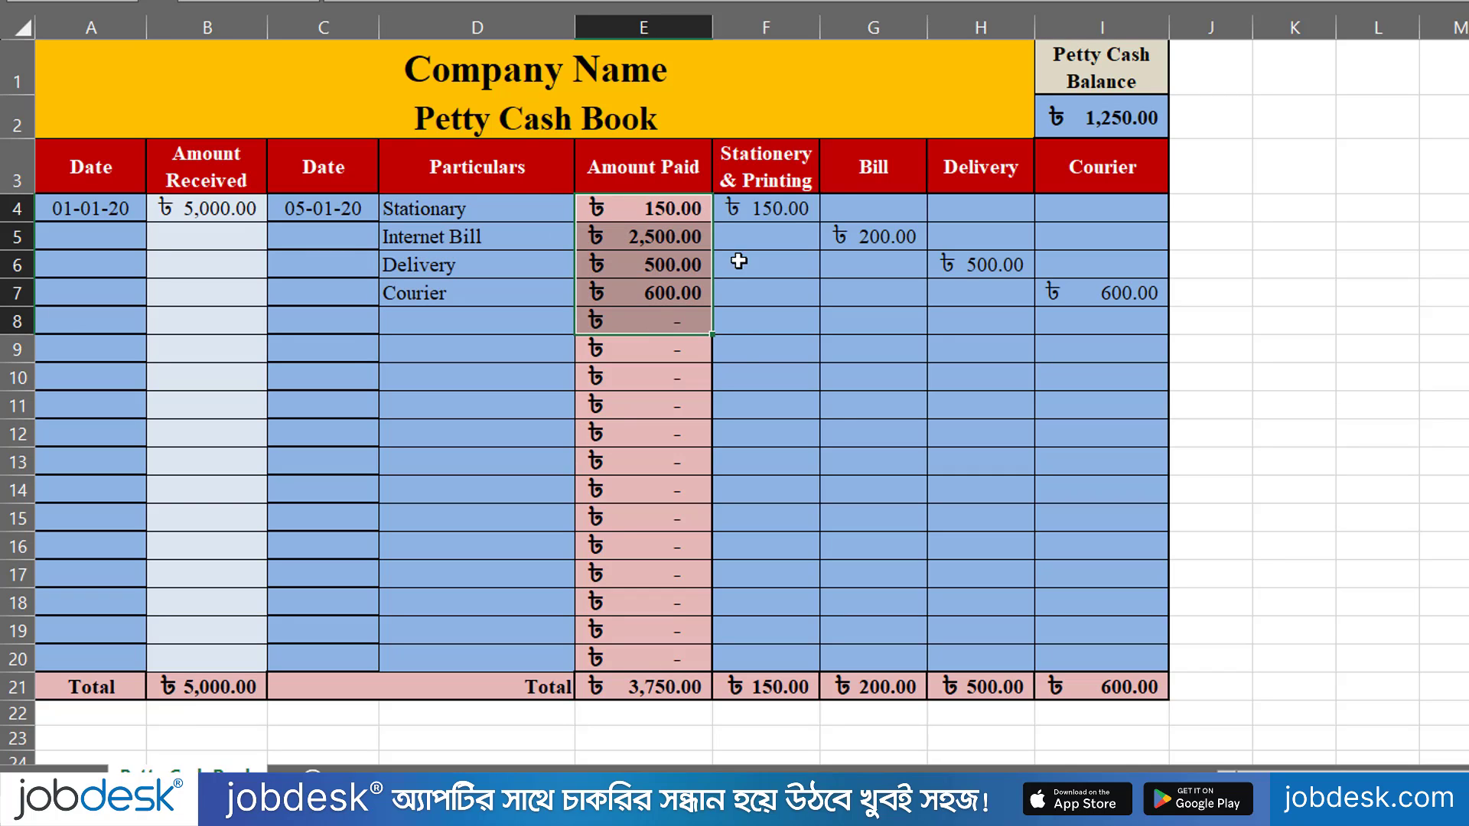
left_click_drag(792, 167, 1101, 168)
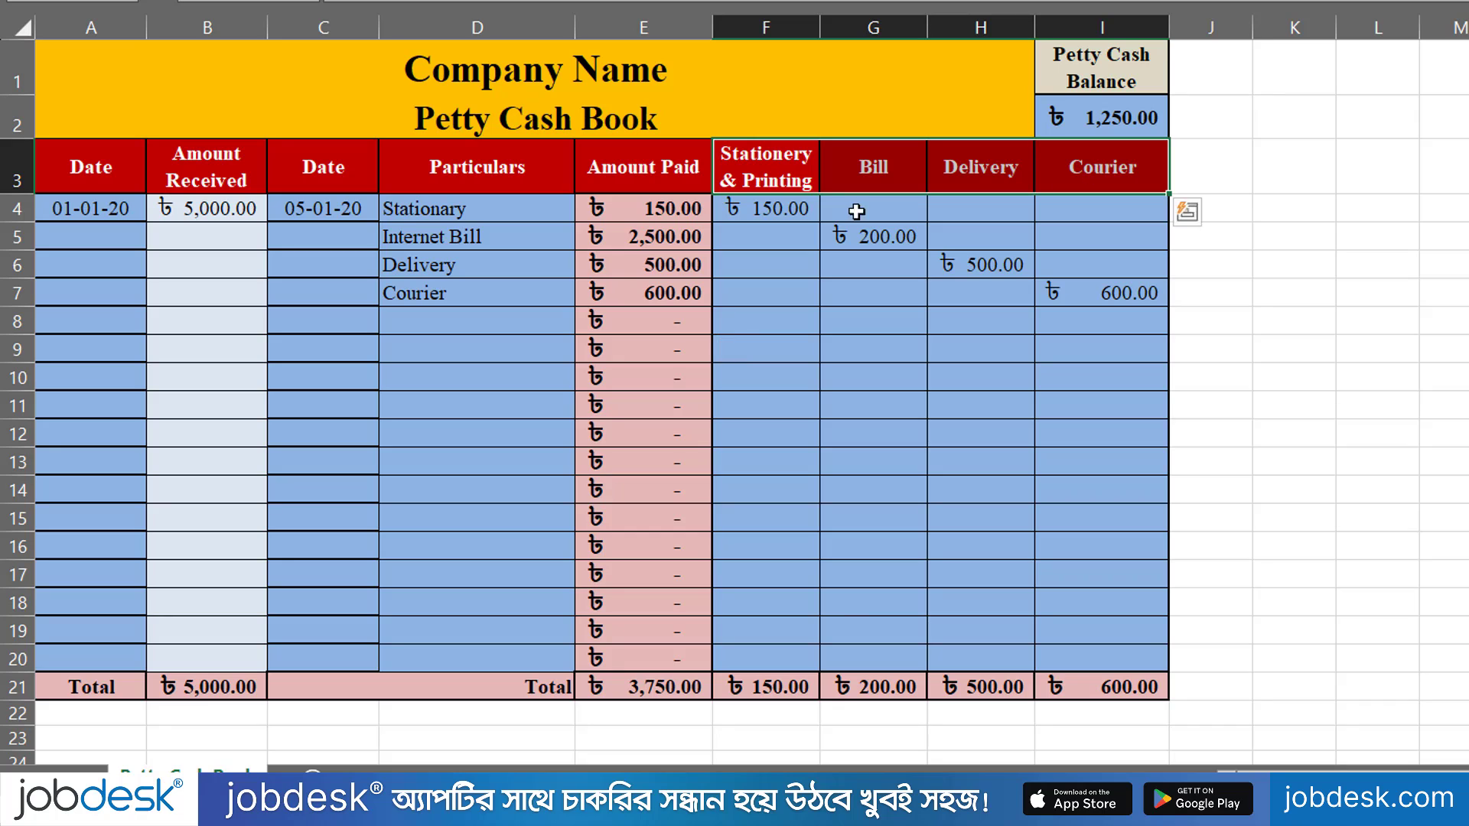
left_click_drag(754, 206, 1097, 666)
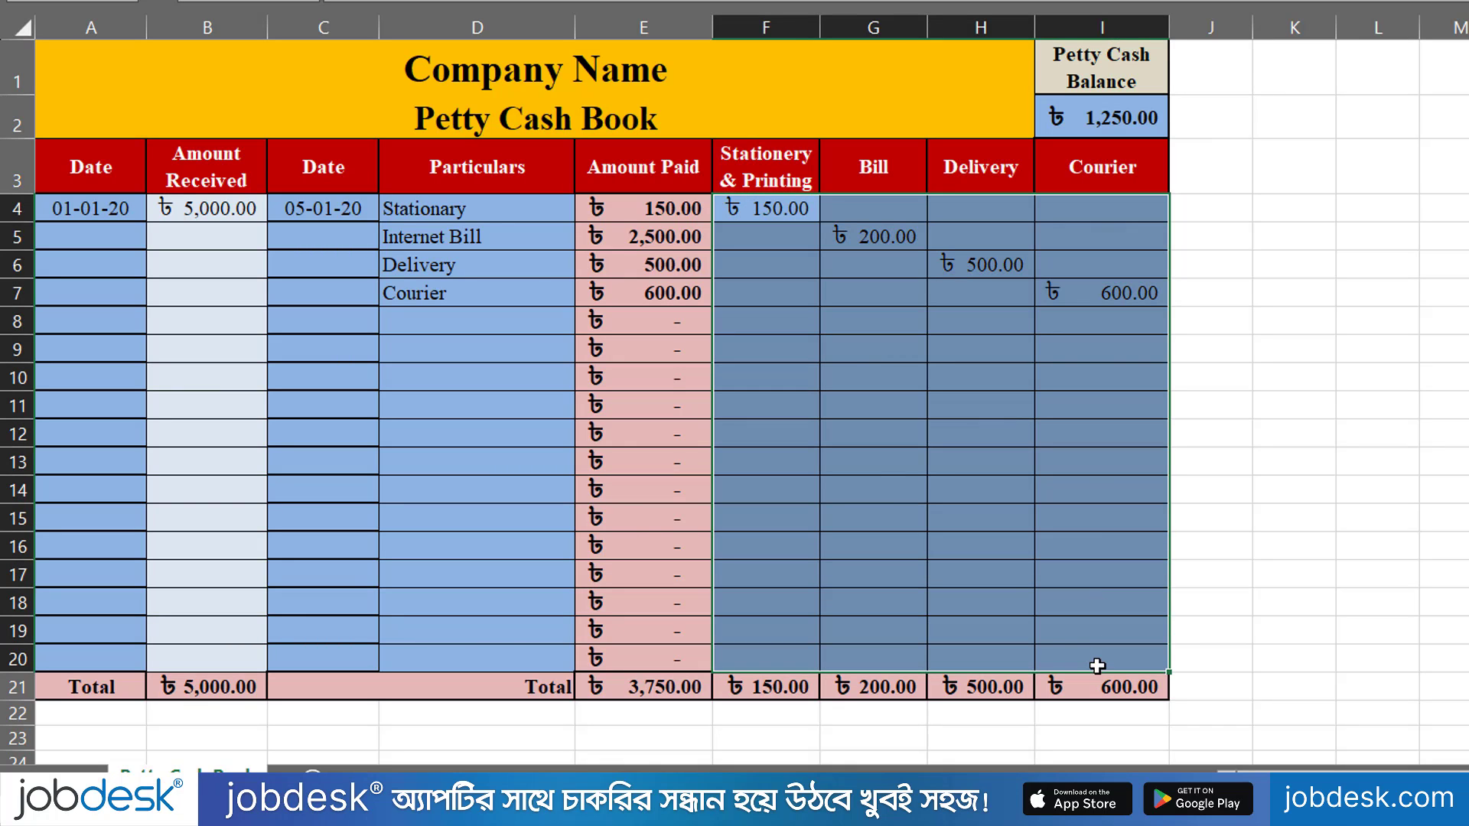
left_click_drag(498, 216, 497, 650)
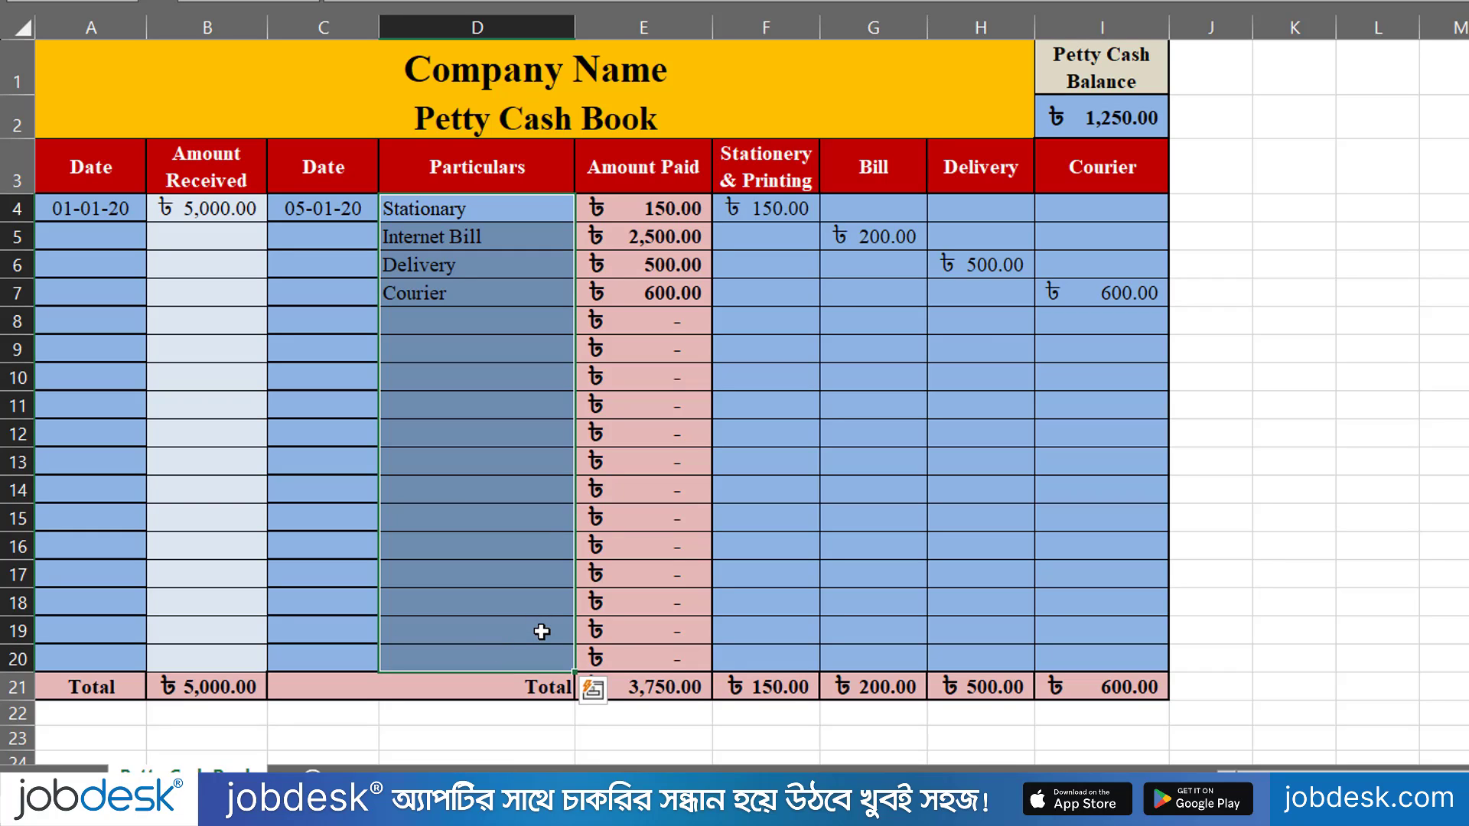
left_click(1120, 104)
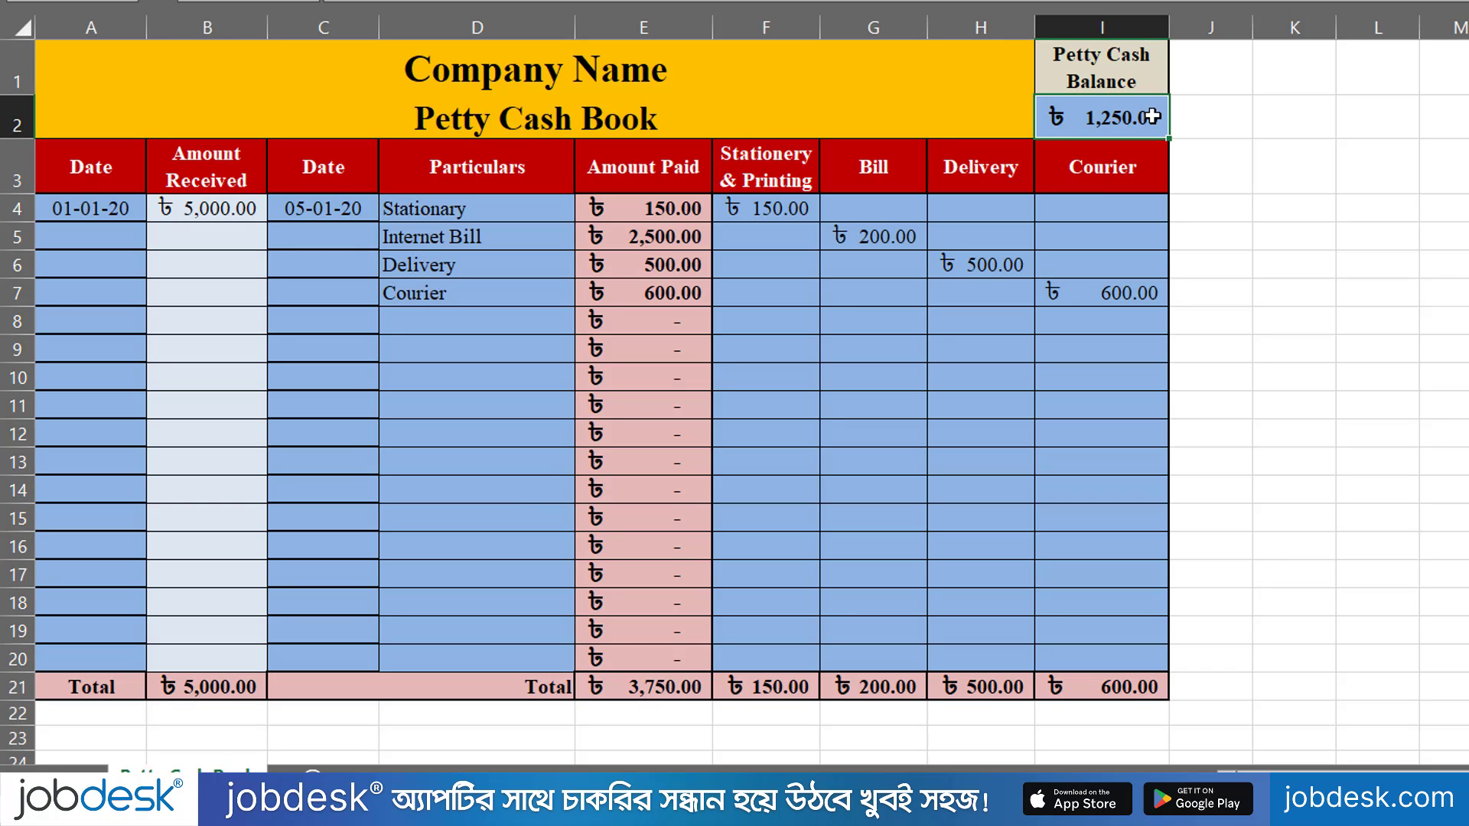
Step: Record a receipt of 10,000 dated 10-02-2024 in row 5 and widen the Amount Received column to fit its total
left_click(98, 241)
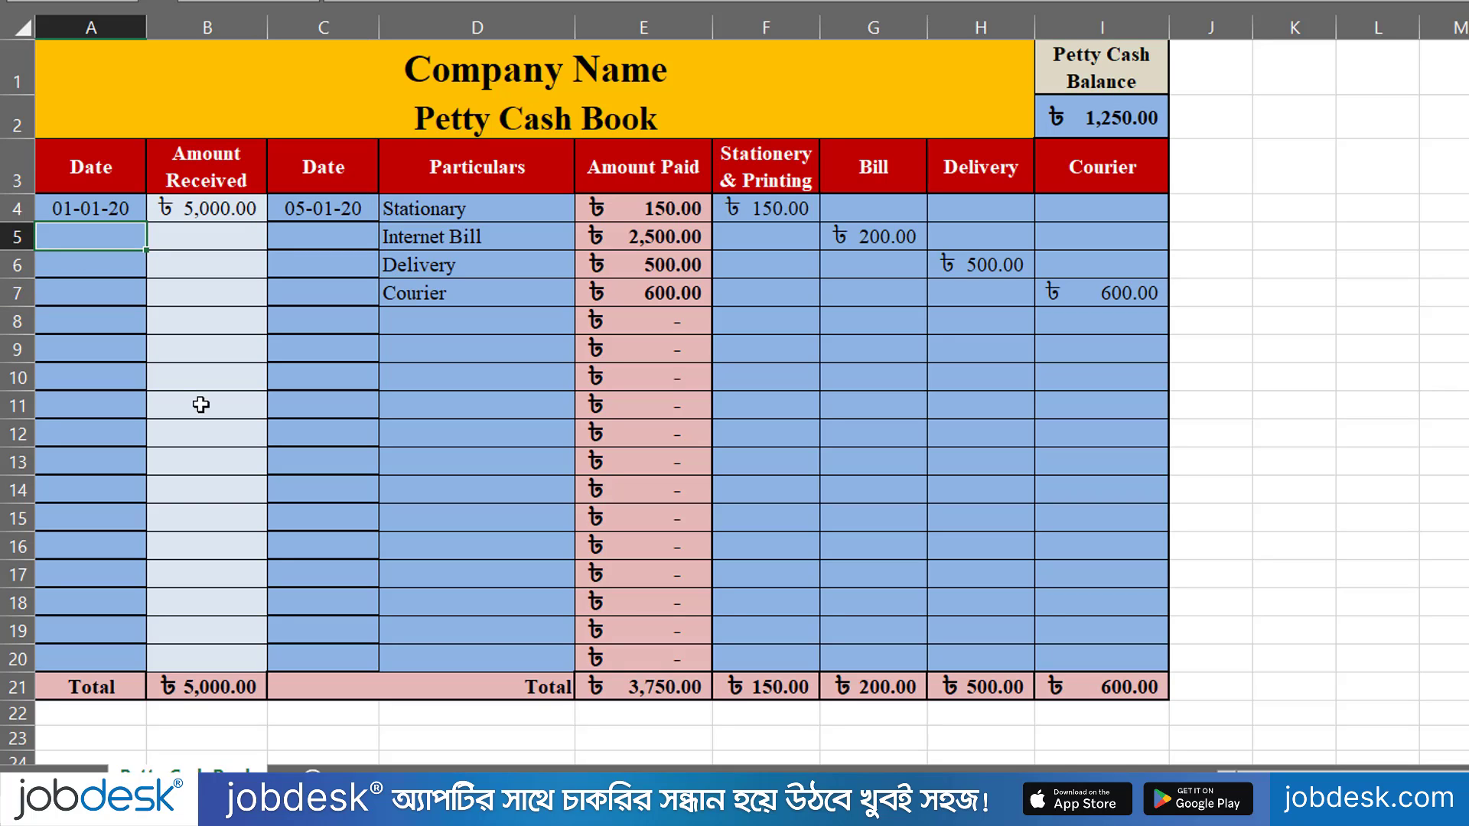
type("10-02-2024")
key("Tab")
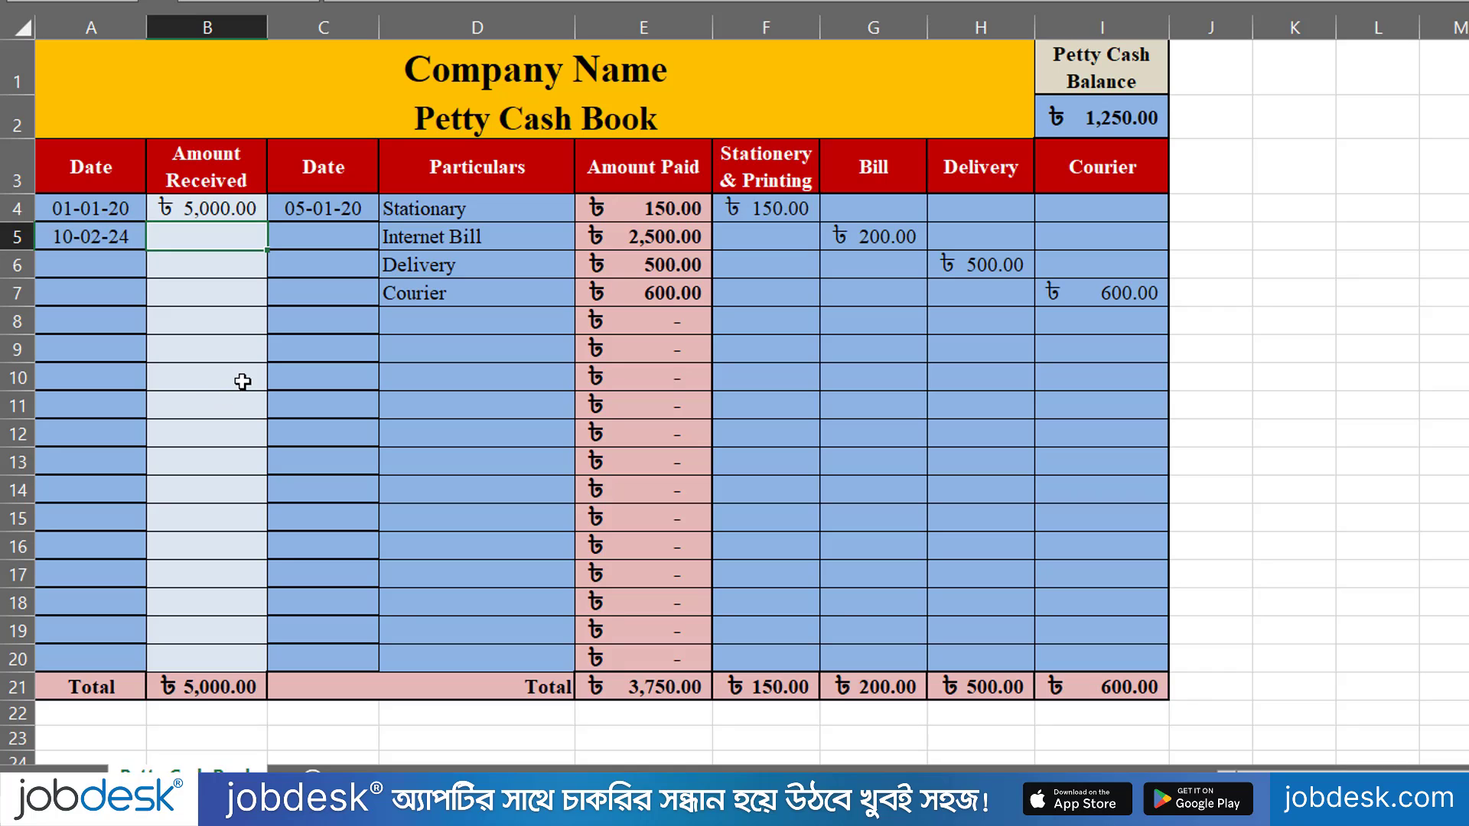
type("10000")
key("Tab")
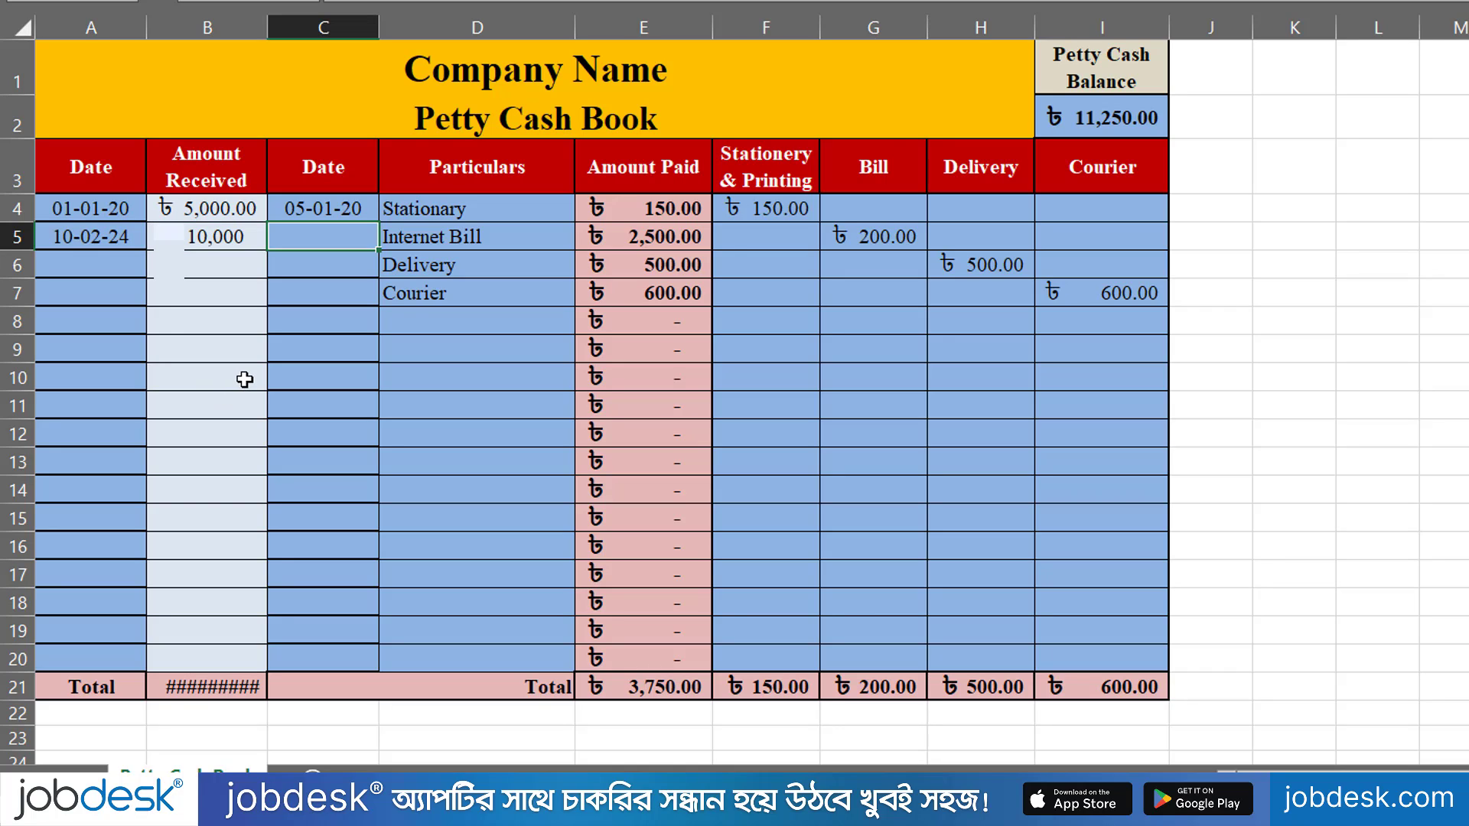
left_click(1117, 125)
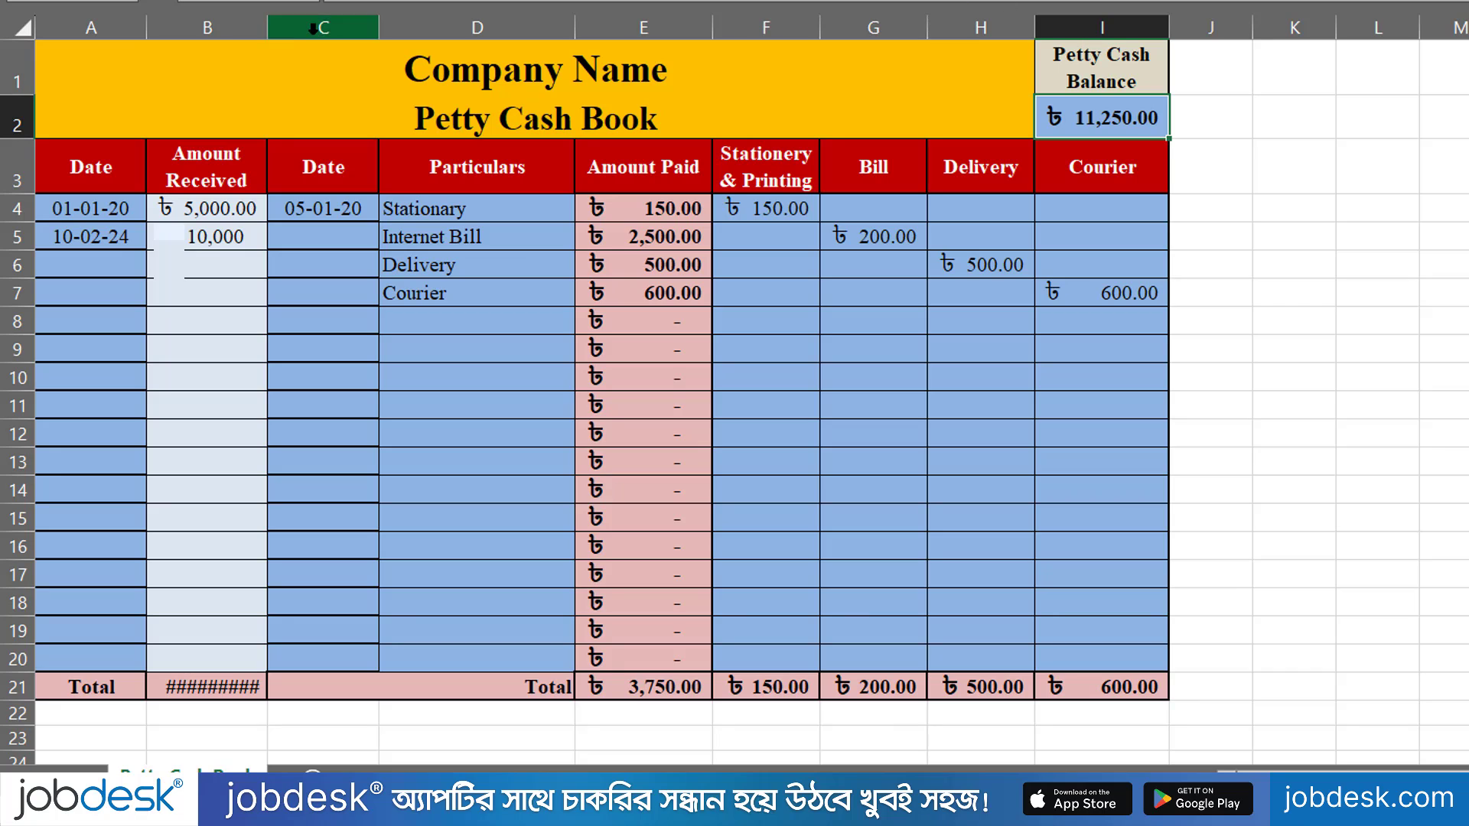
left_click_drag(268, 30, 293, 30)
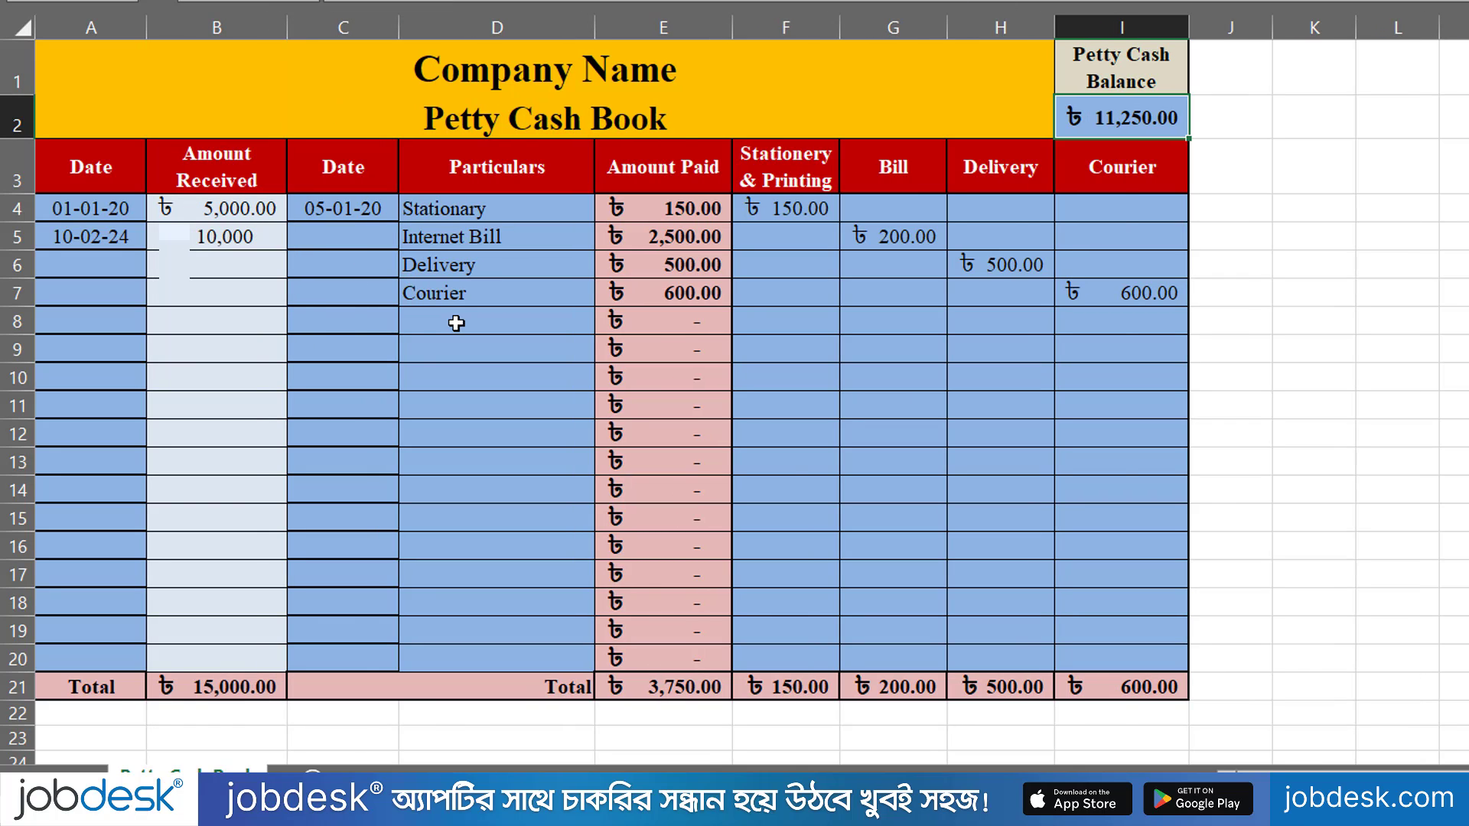
Step: Start a payment entry in row 8 with the date 10-02-2024 and the particulars Courier
left_click_drag(372, 206, 413, 289)
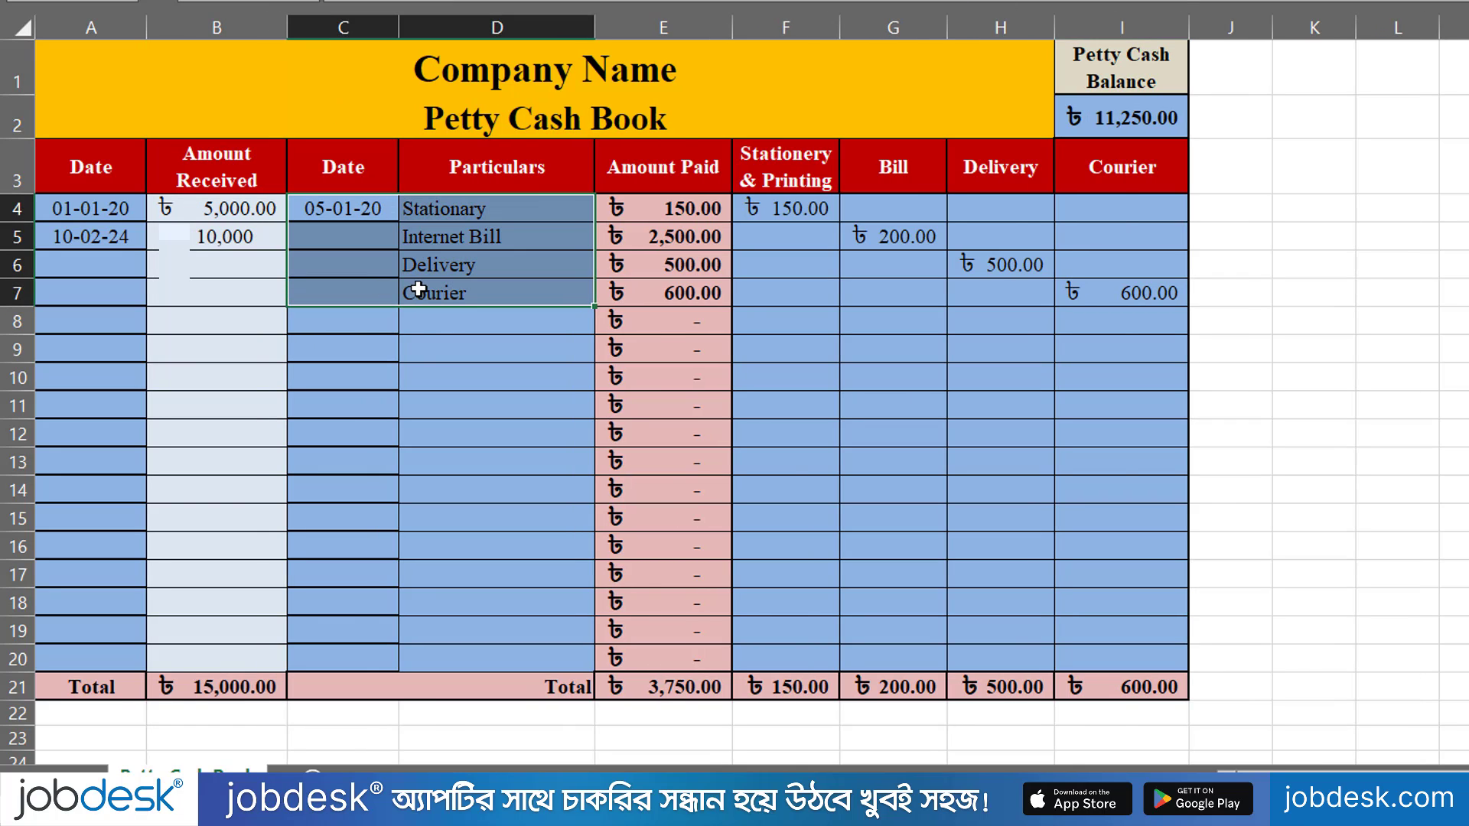
left_click(383, 319)
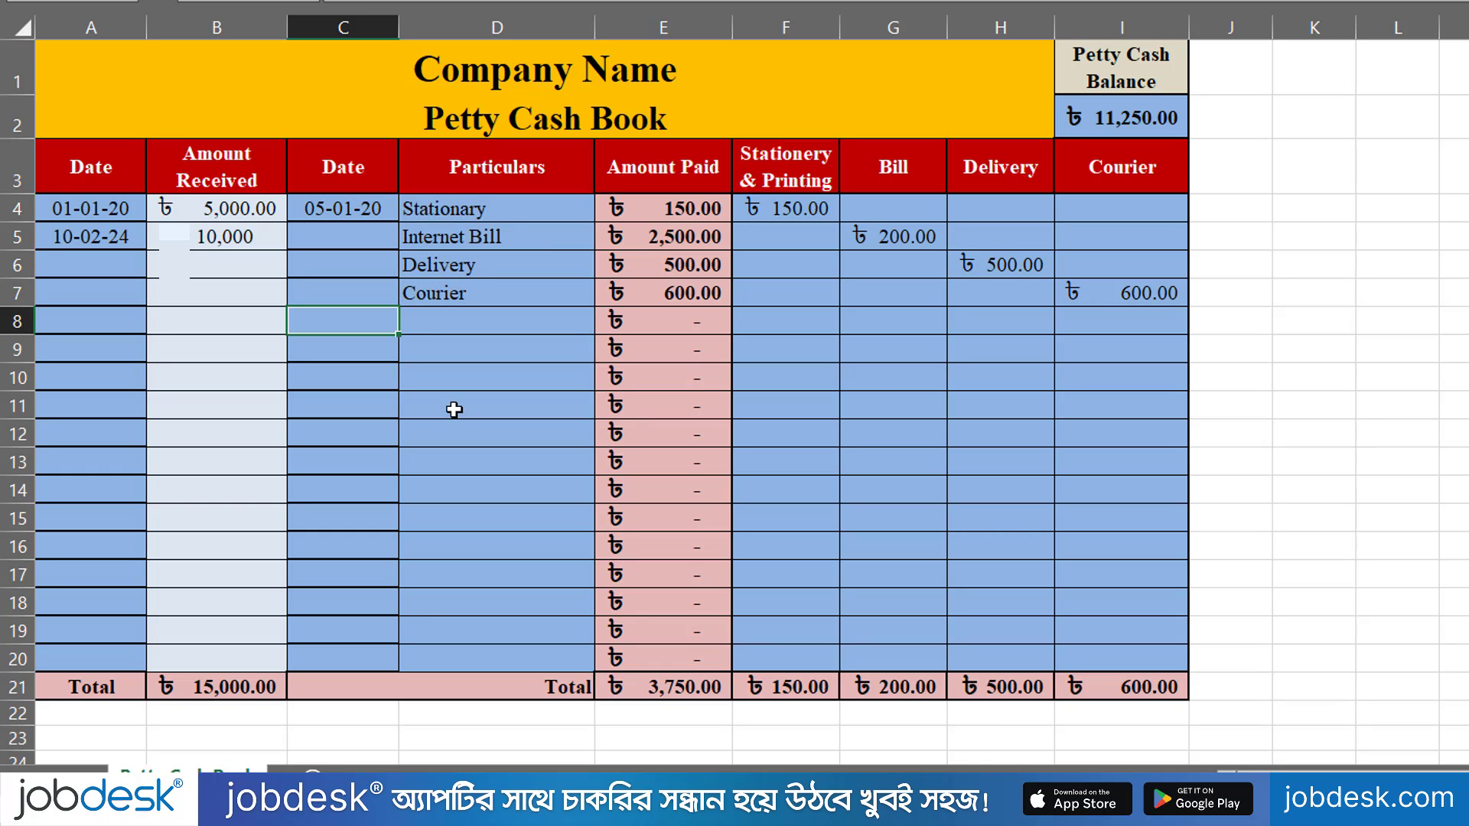
type("10-02-2024")
key("Return")
left_click(464, 318)
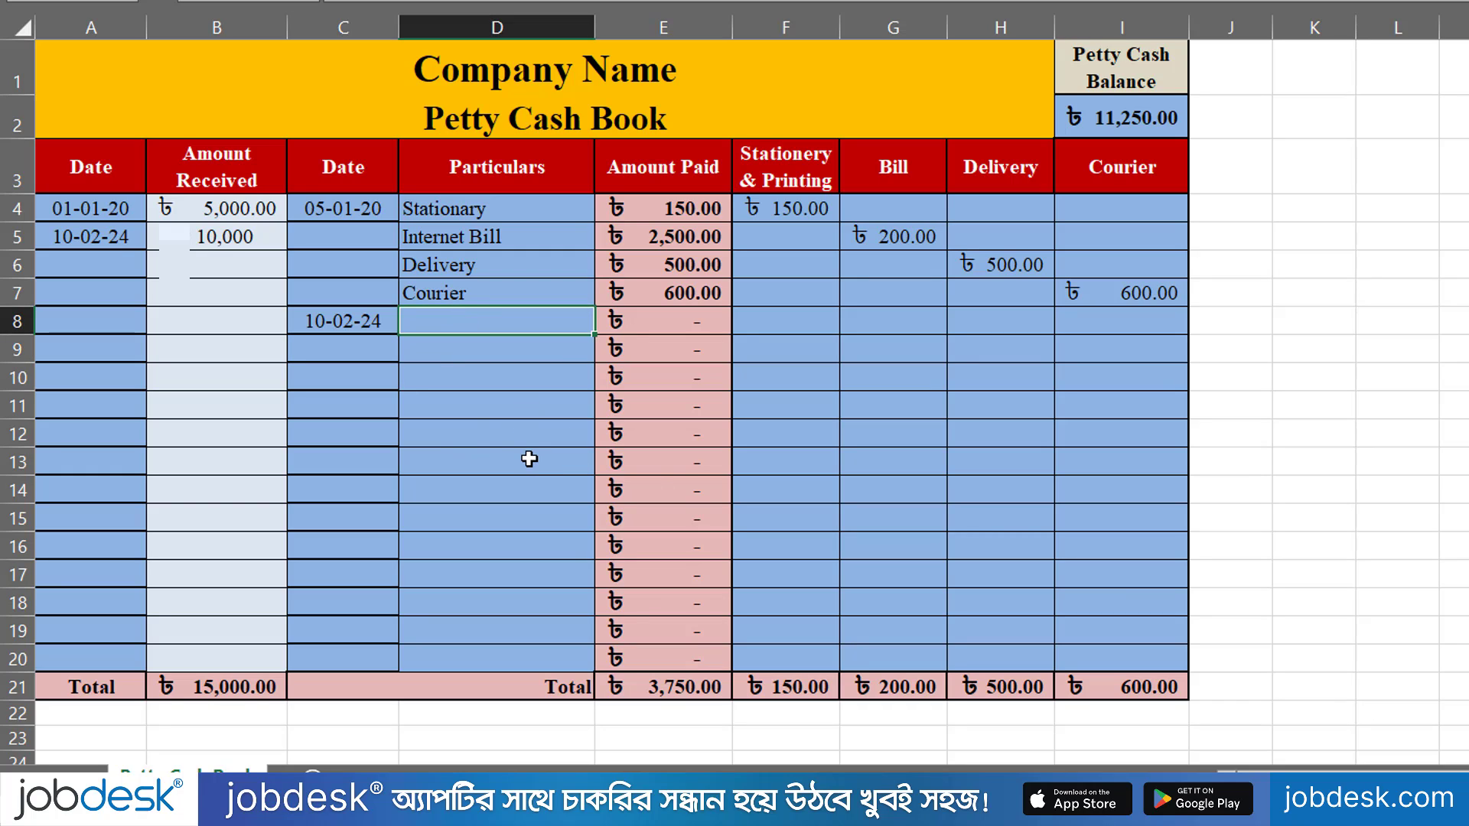
type("Cour")
key("Tab")
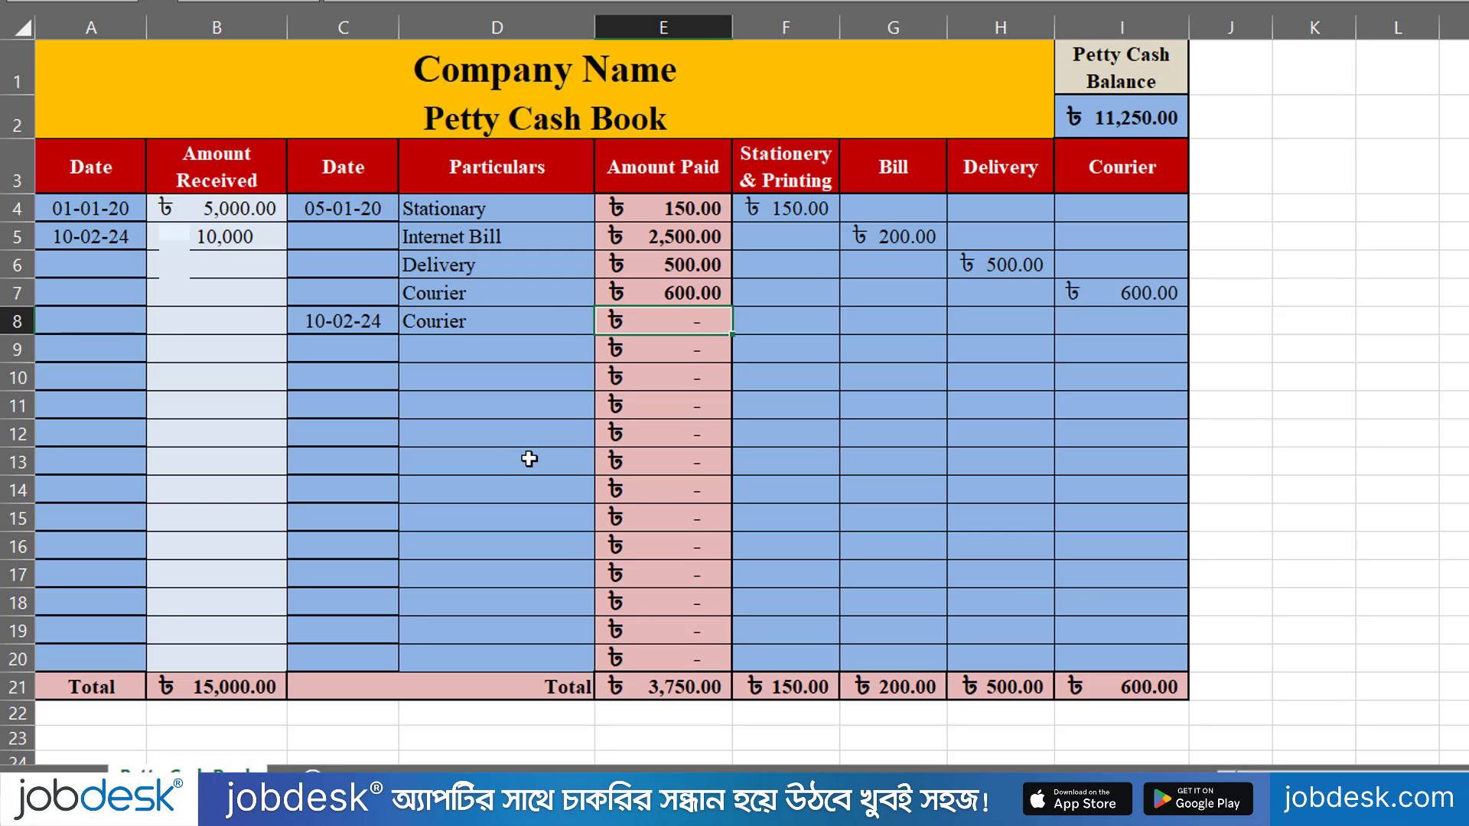
Step: Enter 500 for the row 8 courier payment in both the Amount Paid and Courier columns
key("F2")
key("Escape")
type("500")
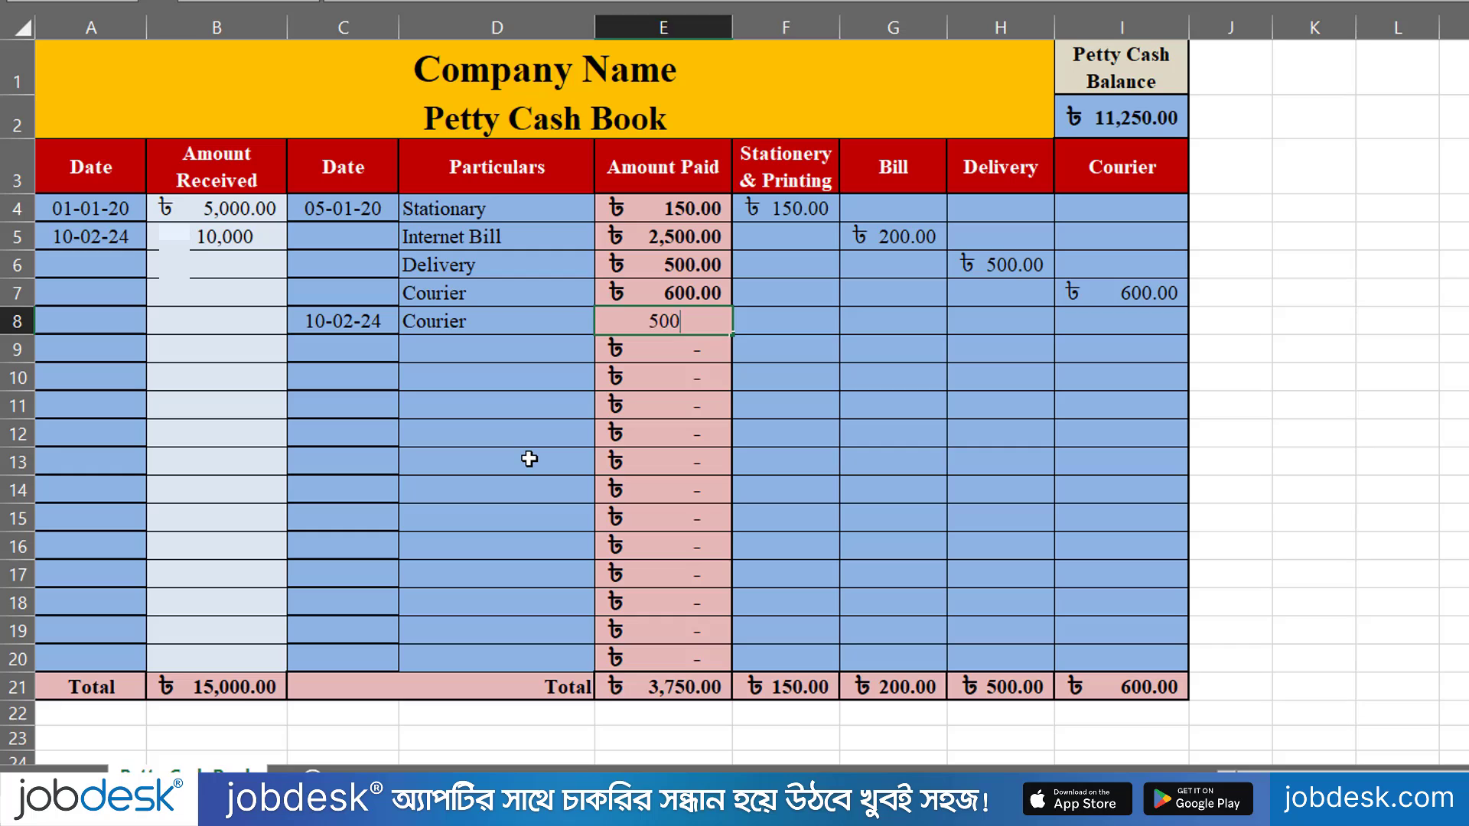
key("Tab")
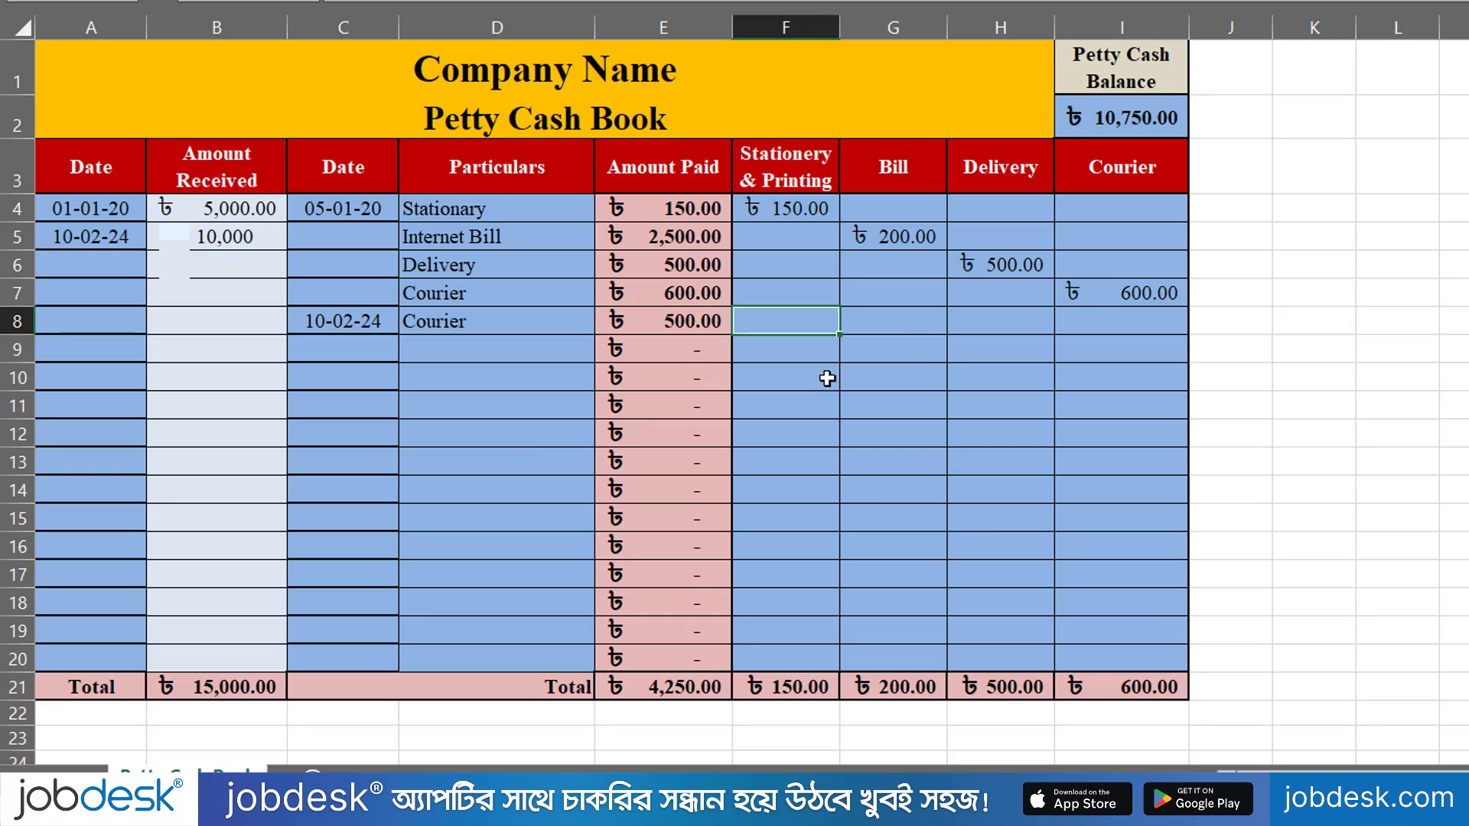
left_click(1107, 318)
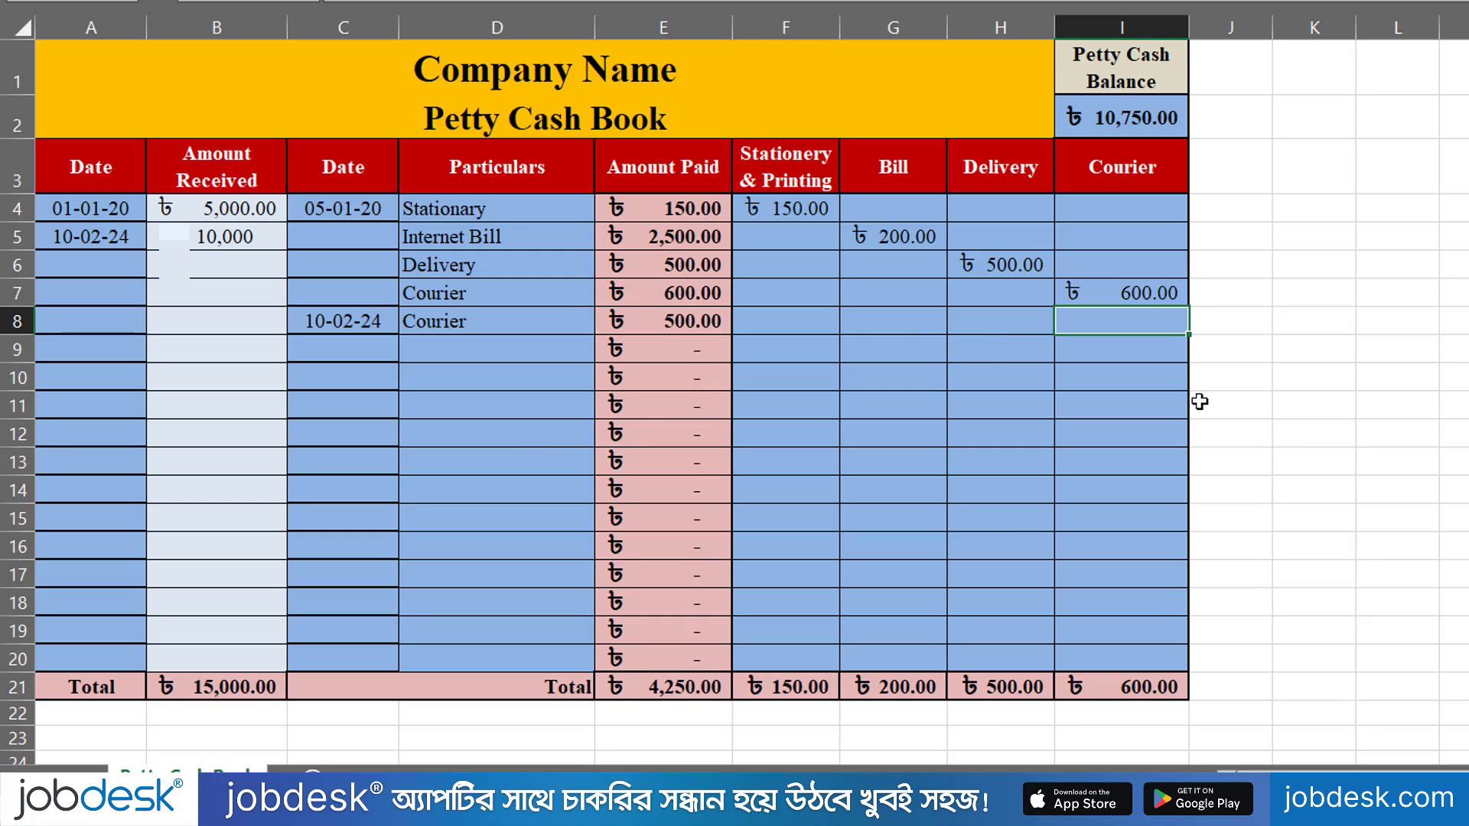
type("500")
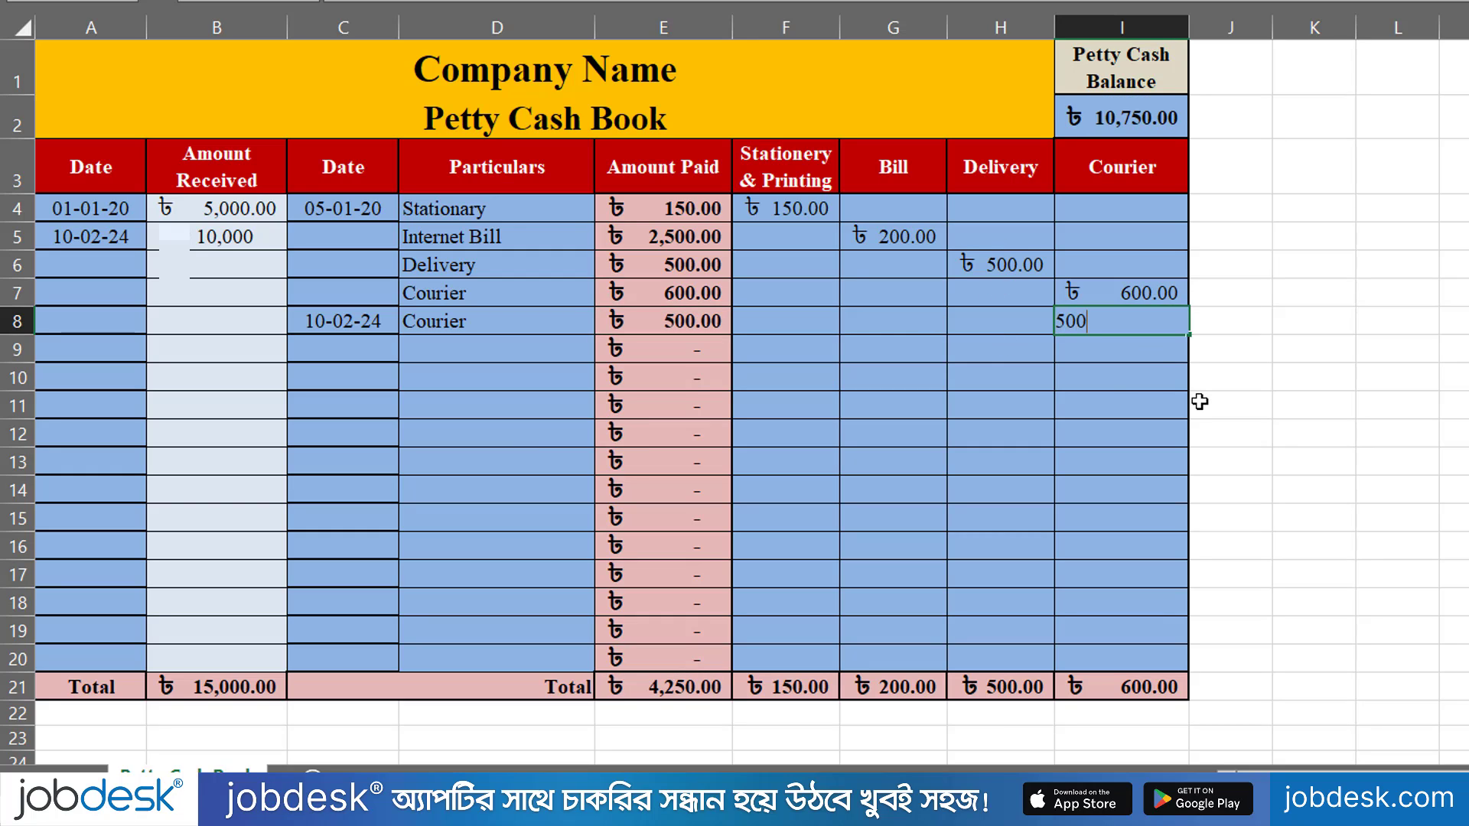
left_click(1119, 399)
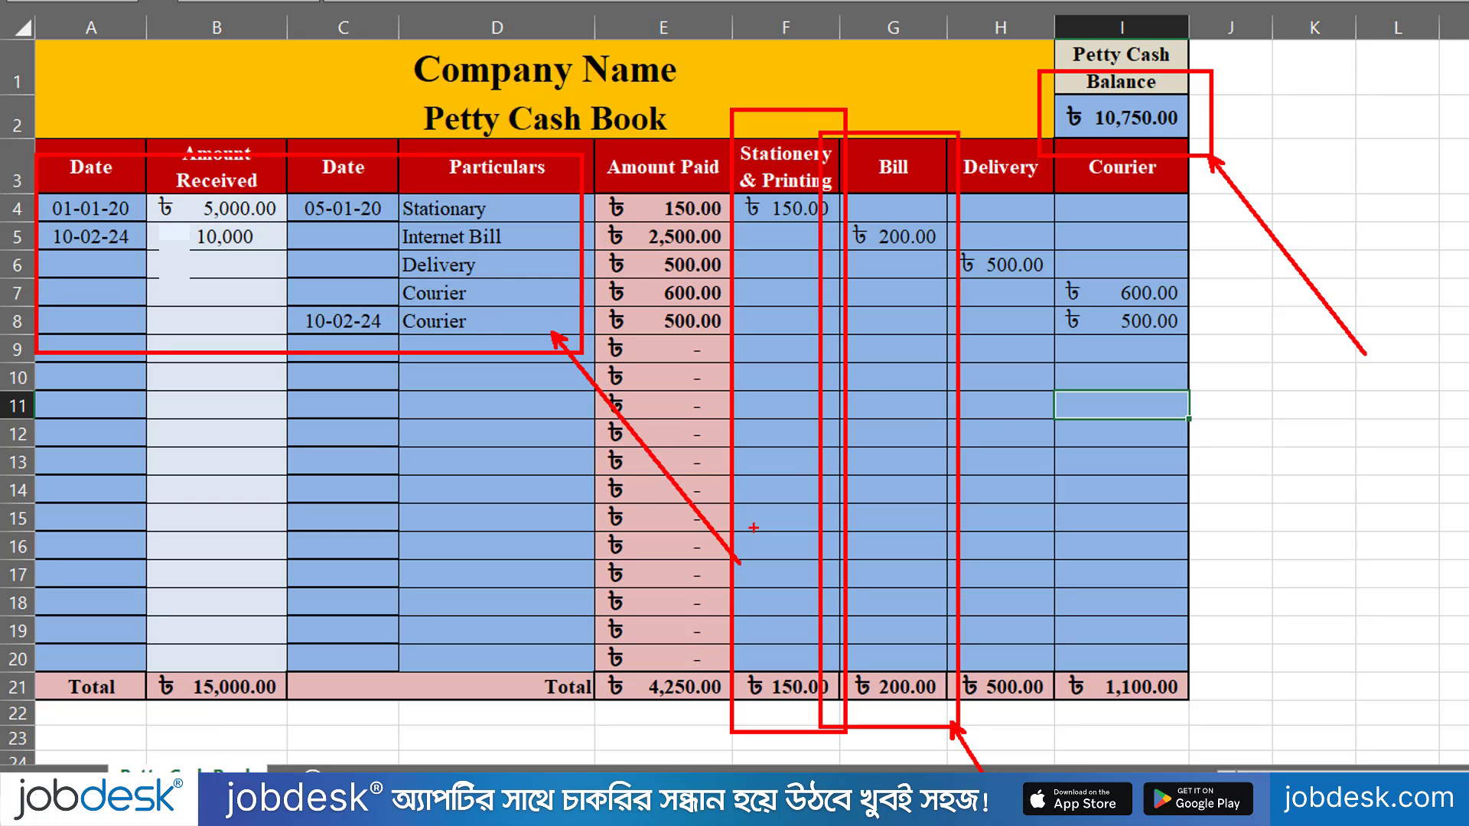
left_click(806, 299)
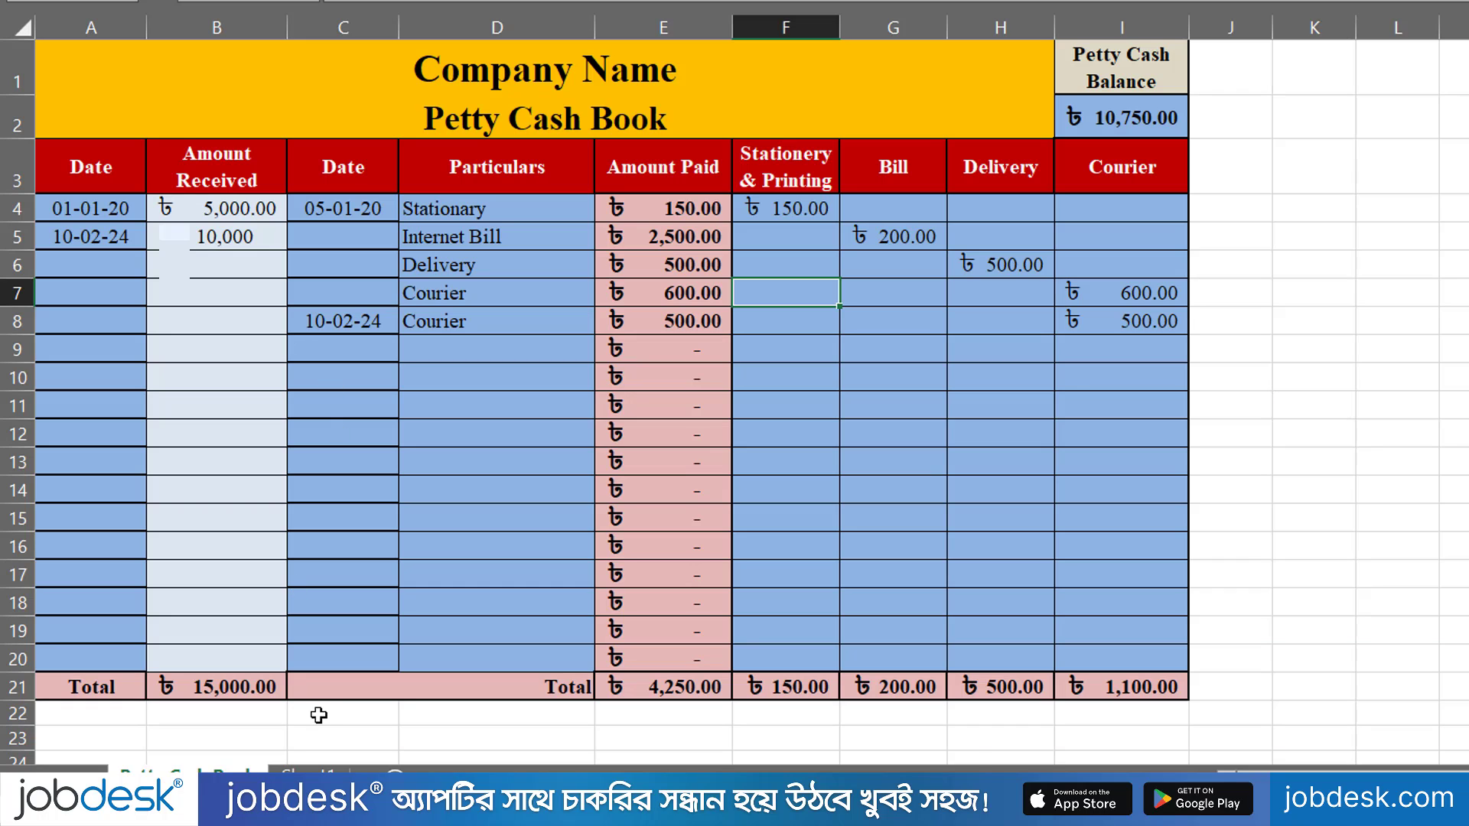
Step: Merge and center the range A1:H2 on the blank sheet for the title
left_click(309, 771)
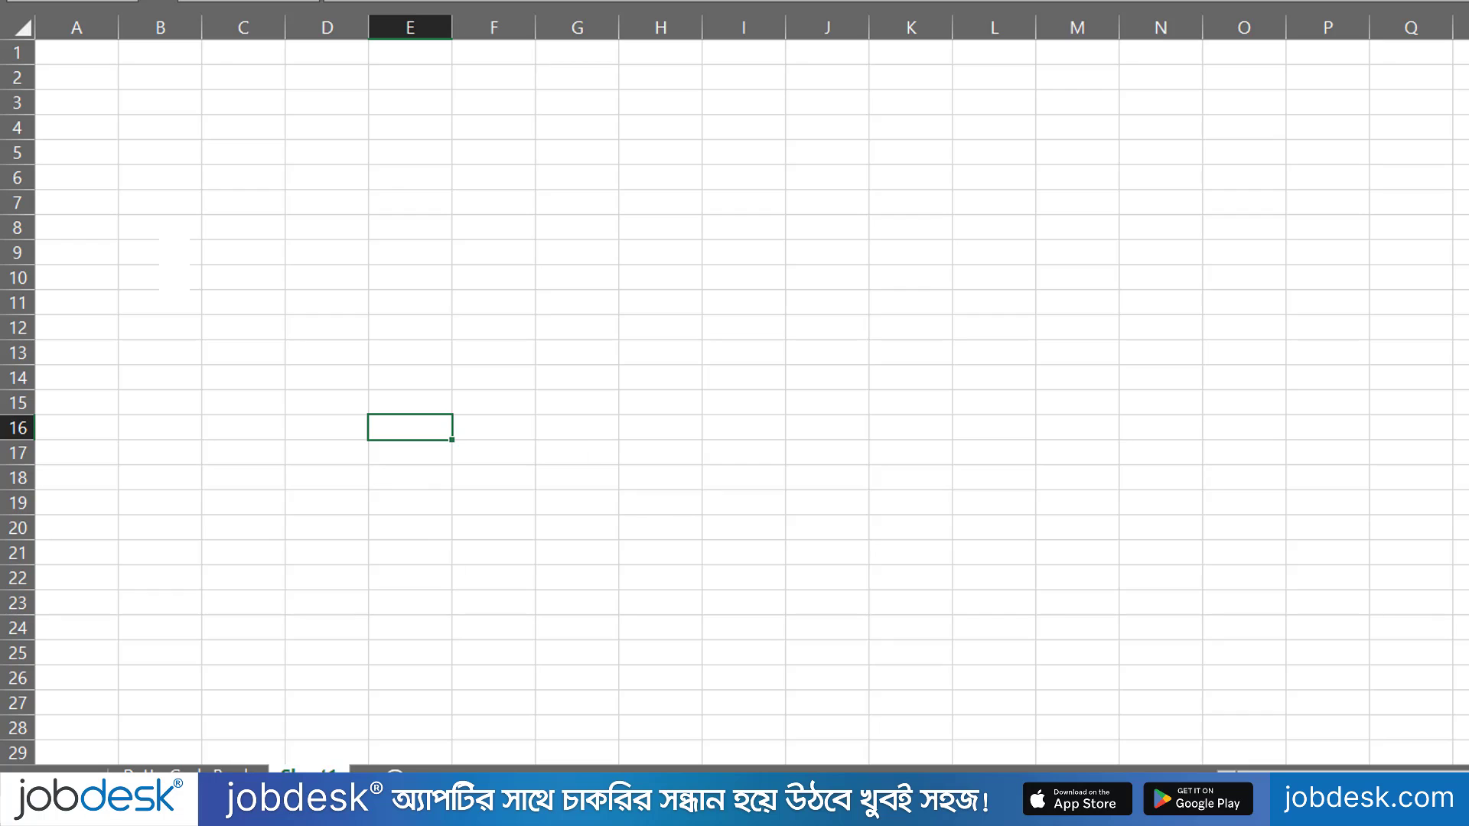
scroll(795, 320, "up", 5)
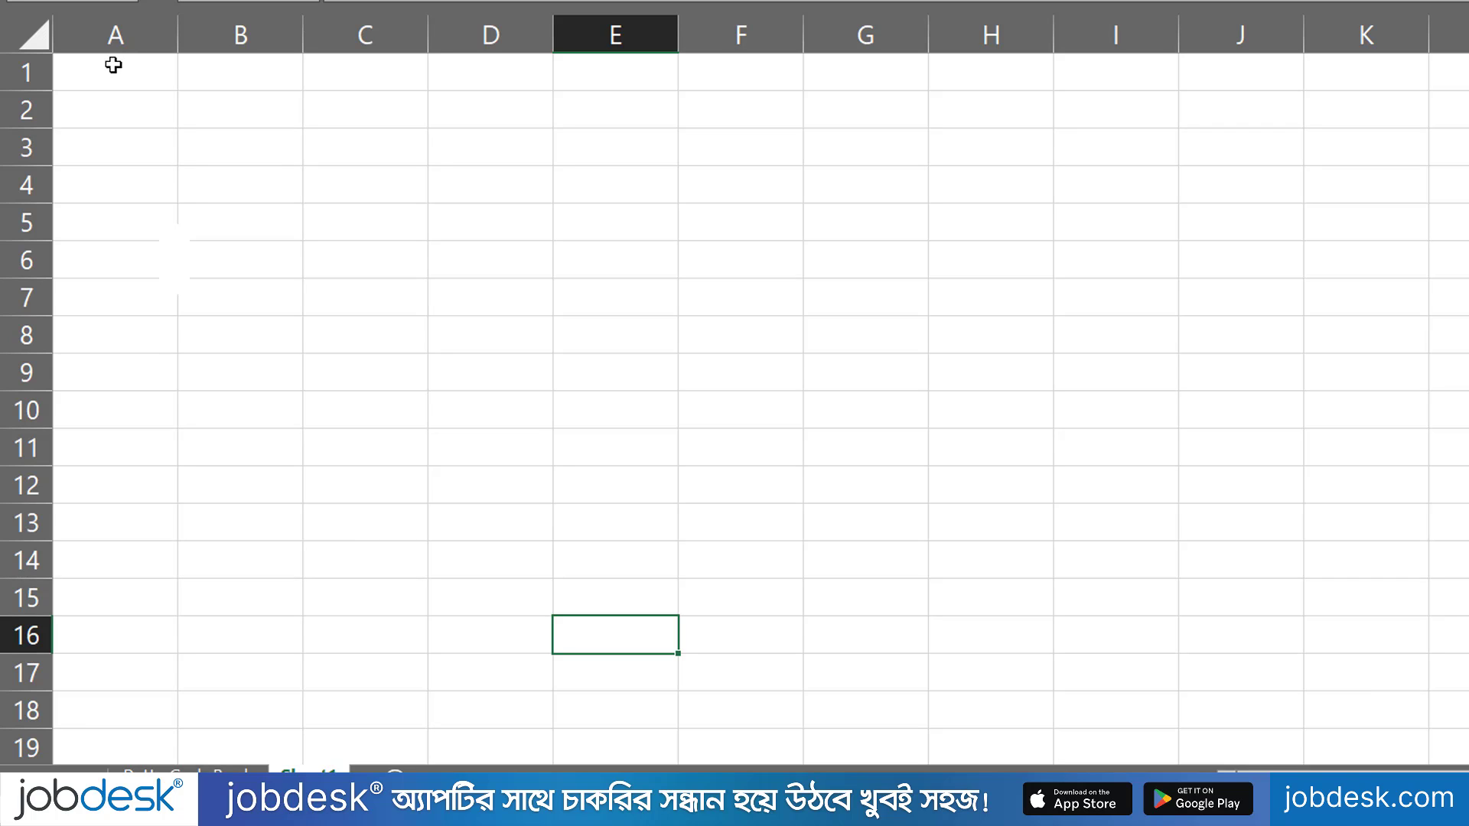
left_click_drag(113, 65, 978, 135)
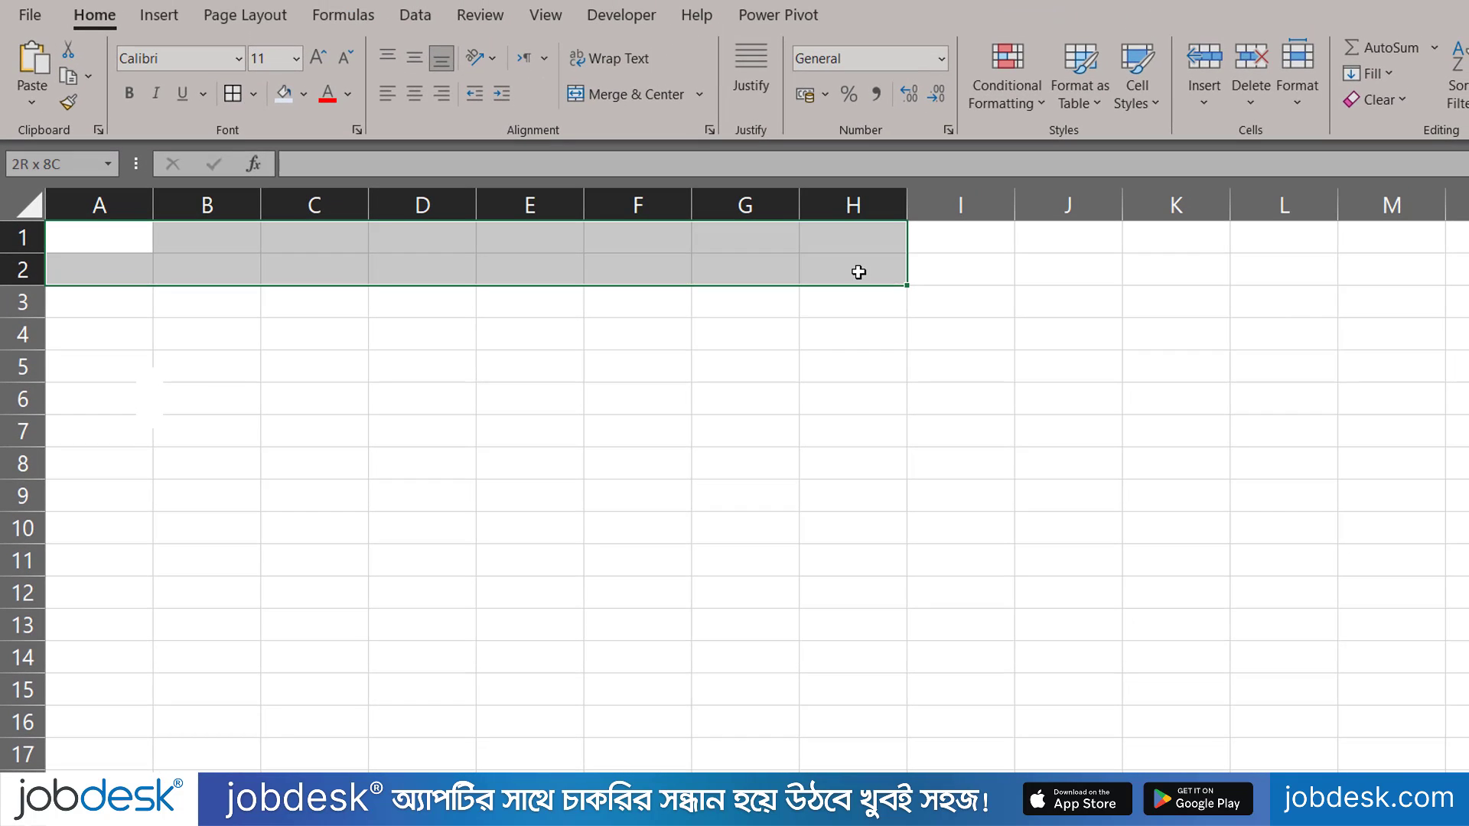
left_click_drag(859, 273, 857, 273)
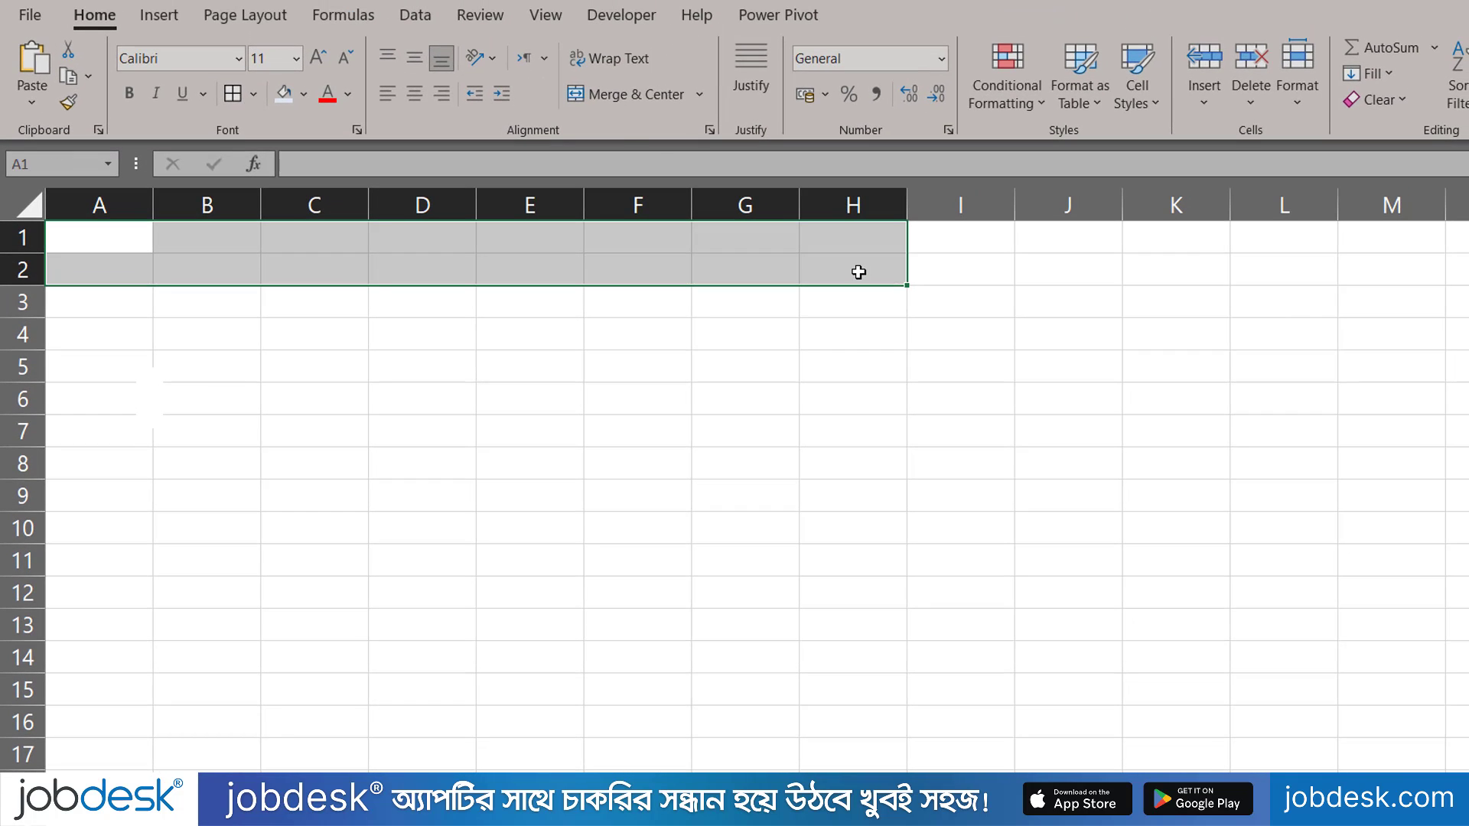
left_click(640, 98)
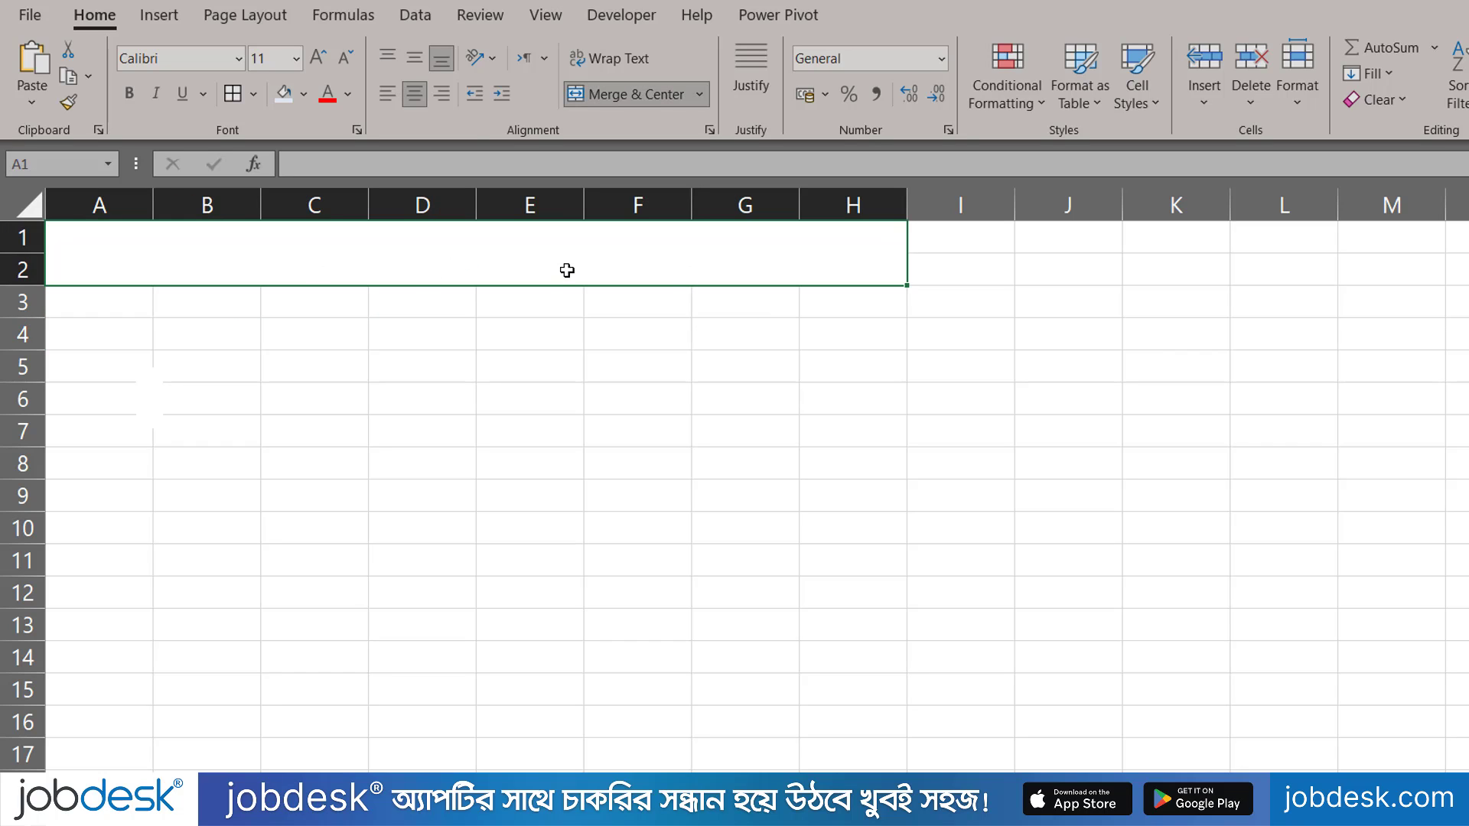
Step: Enter a two-line title in the merged cell, with Tanvir Academy on the first line and Petty Cash Book on the second
type("Tan")
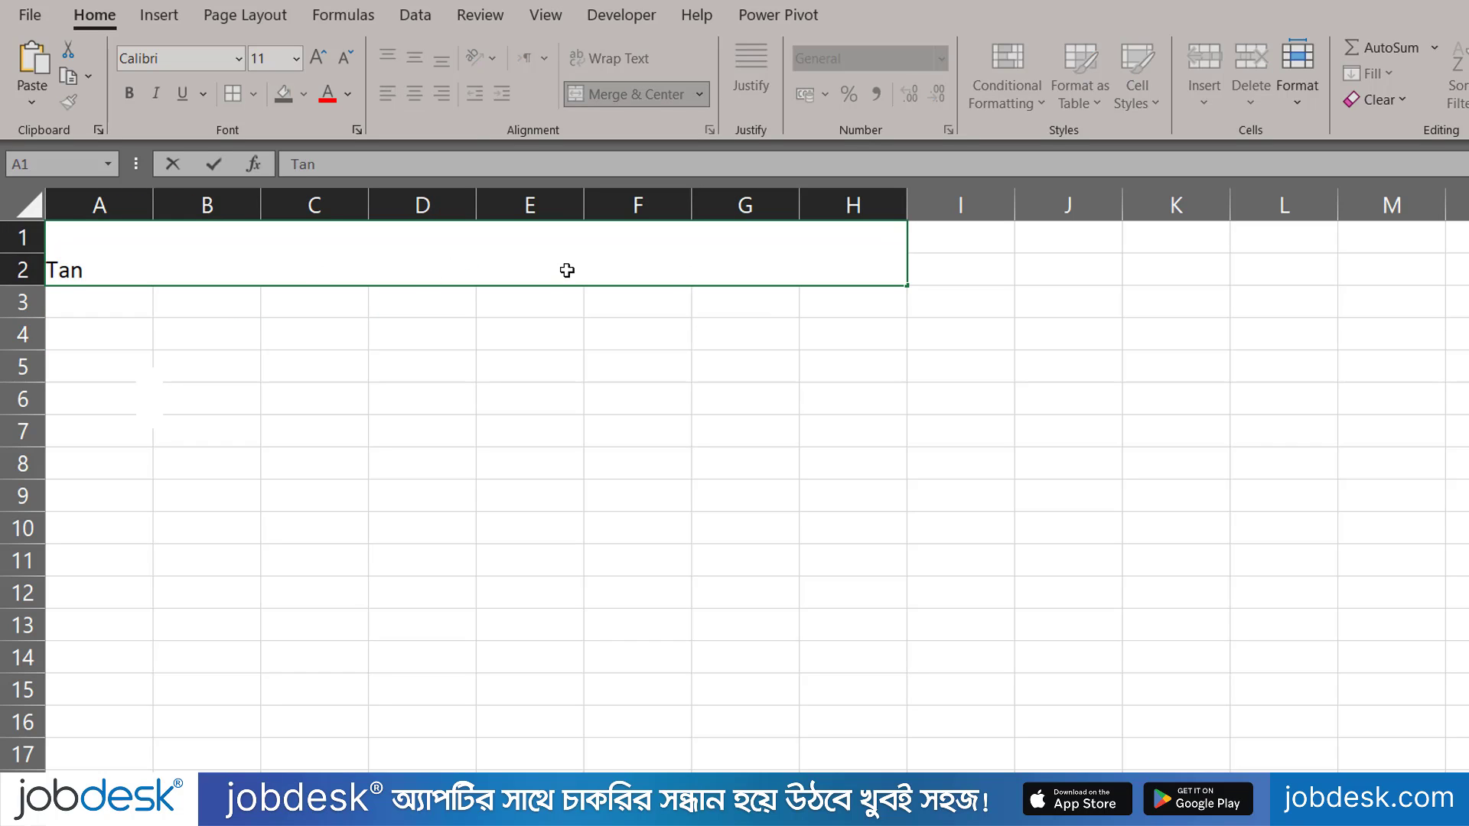
type("vir Academy")
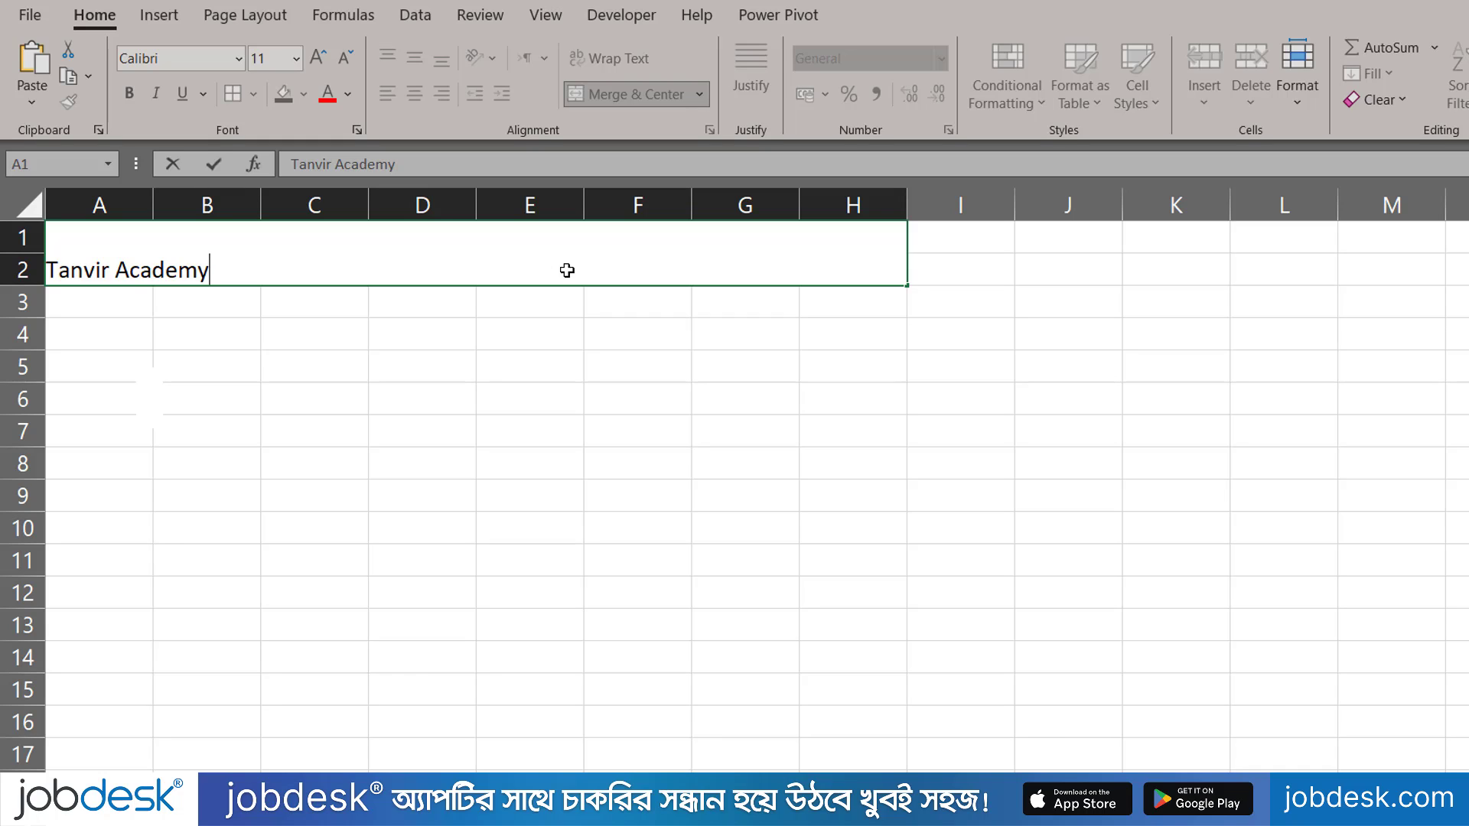
key("Return")
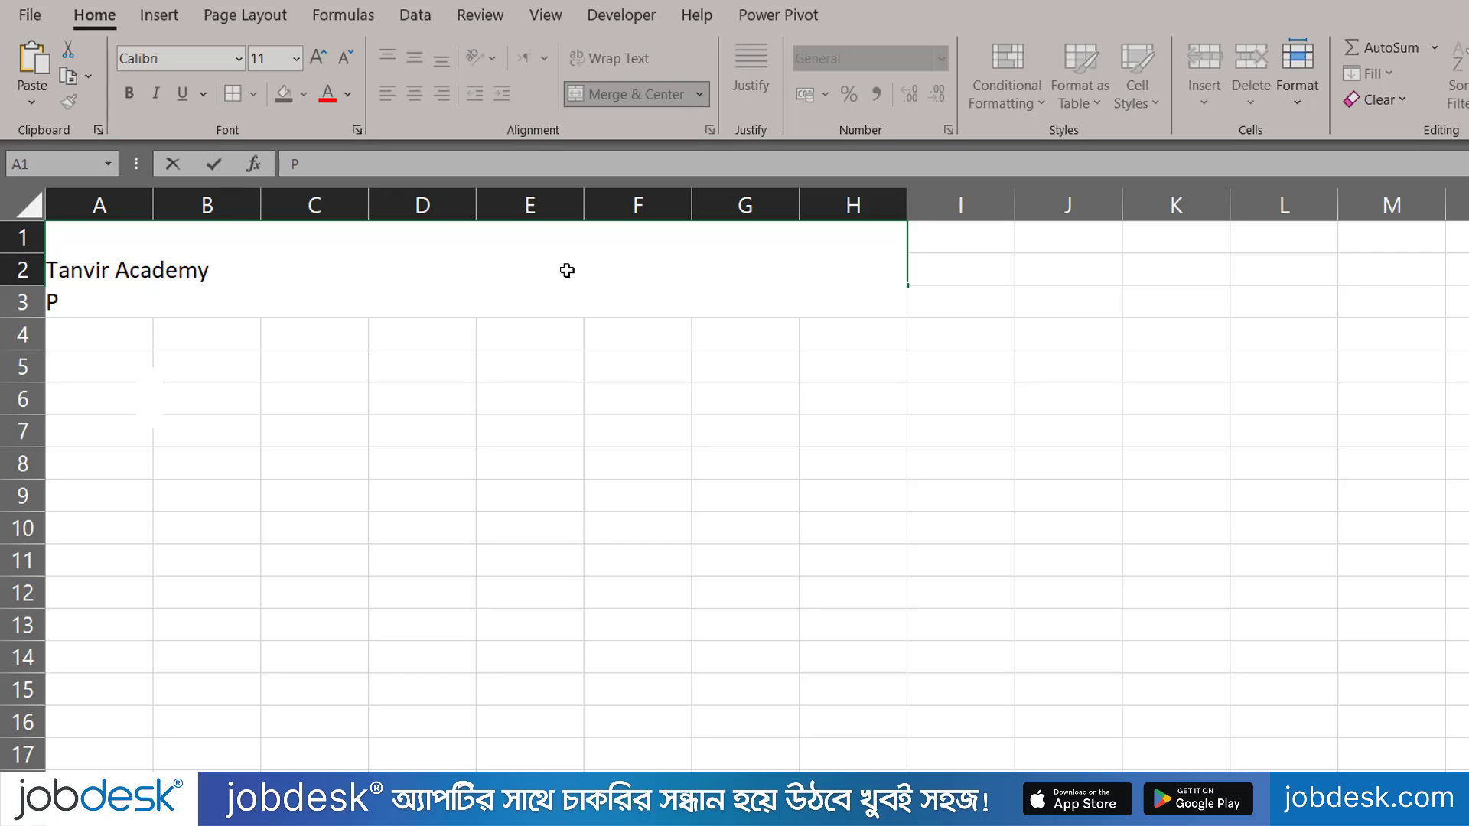
type("Petty Cash Book")
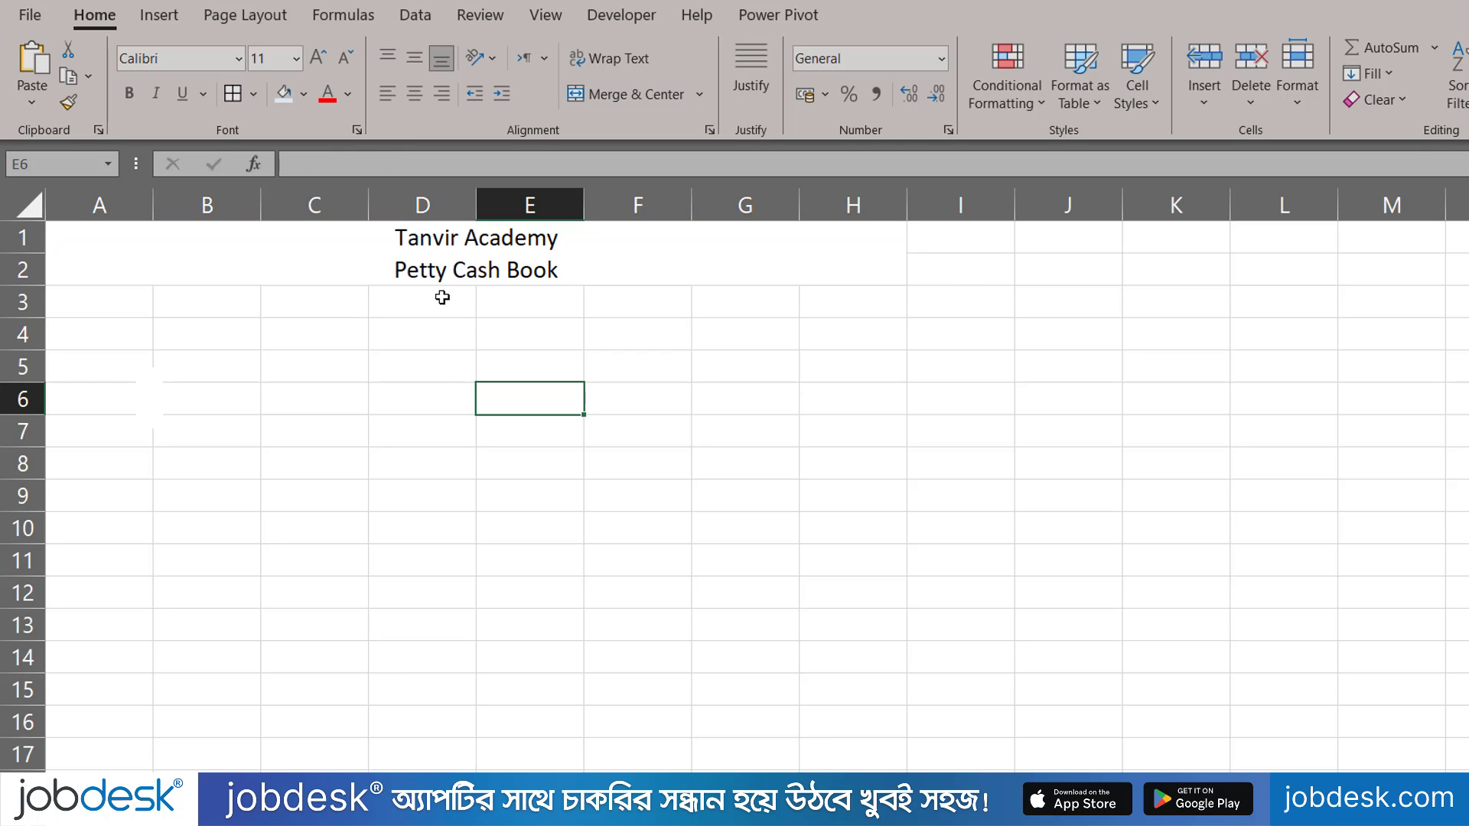
Step: Align the merged two-line title to the top of its cell, keeping it horizontally centered
left_click_drag(442, 239, 442, 262)
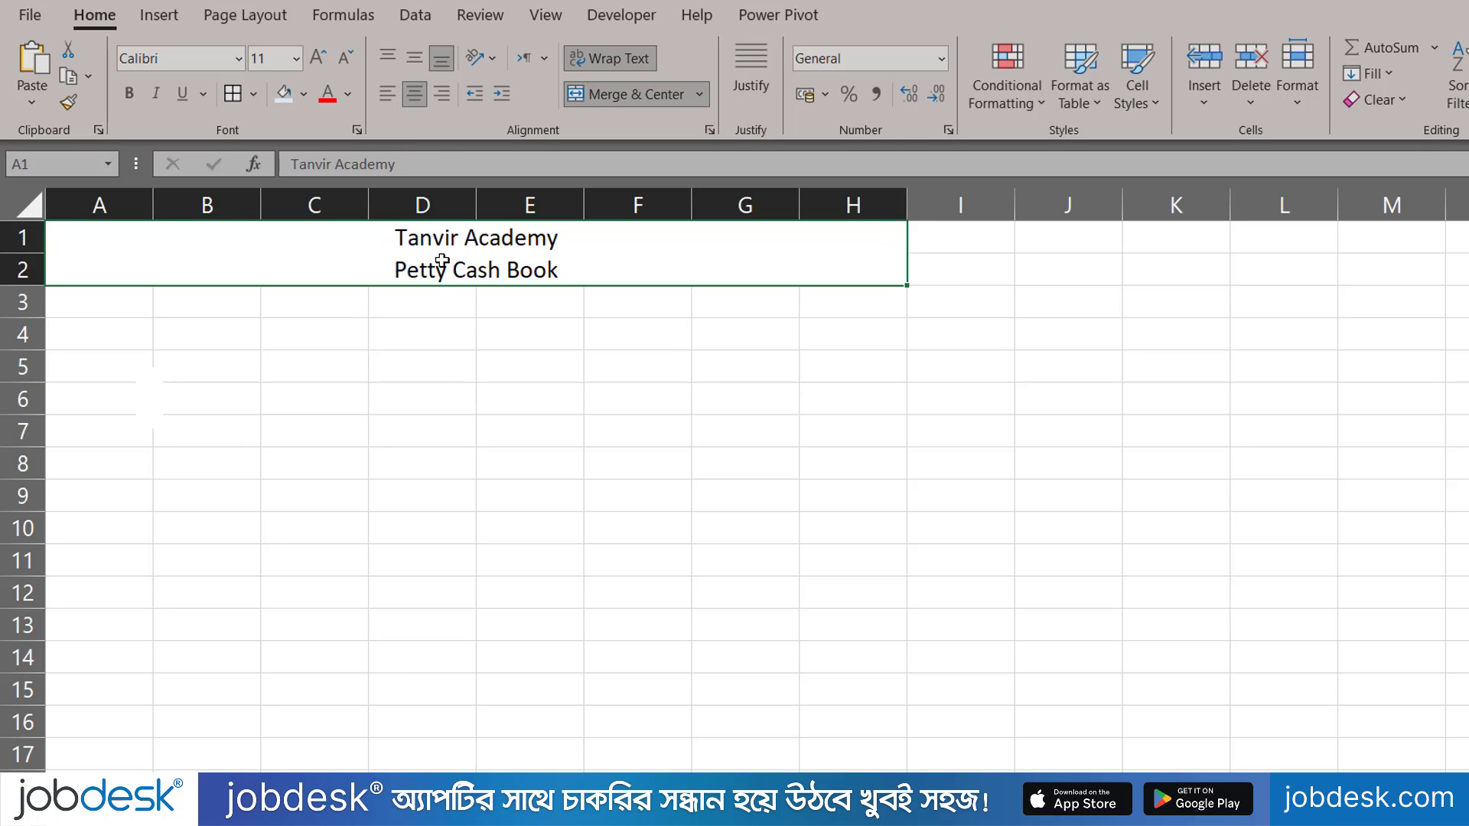
left_click(390, 58)
left_click(414, 98)
left_click(414, 98)
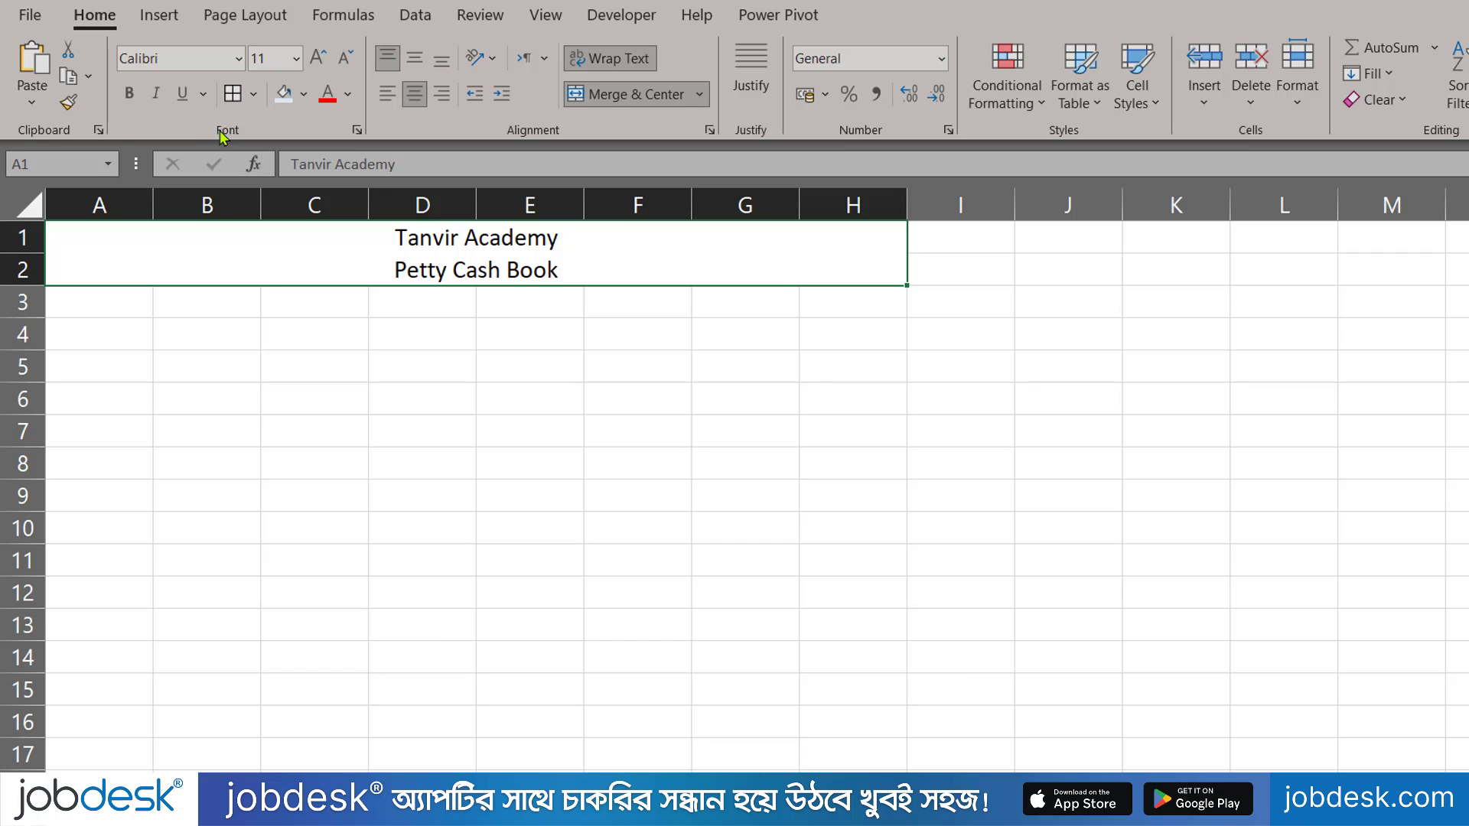
Step: Fill the merged title cell with yellow and set its font color to automatic black
left_click(305, 95)
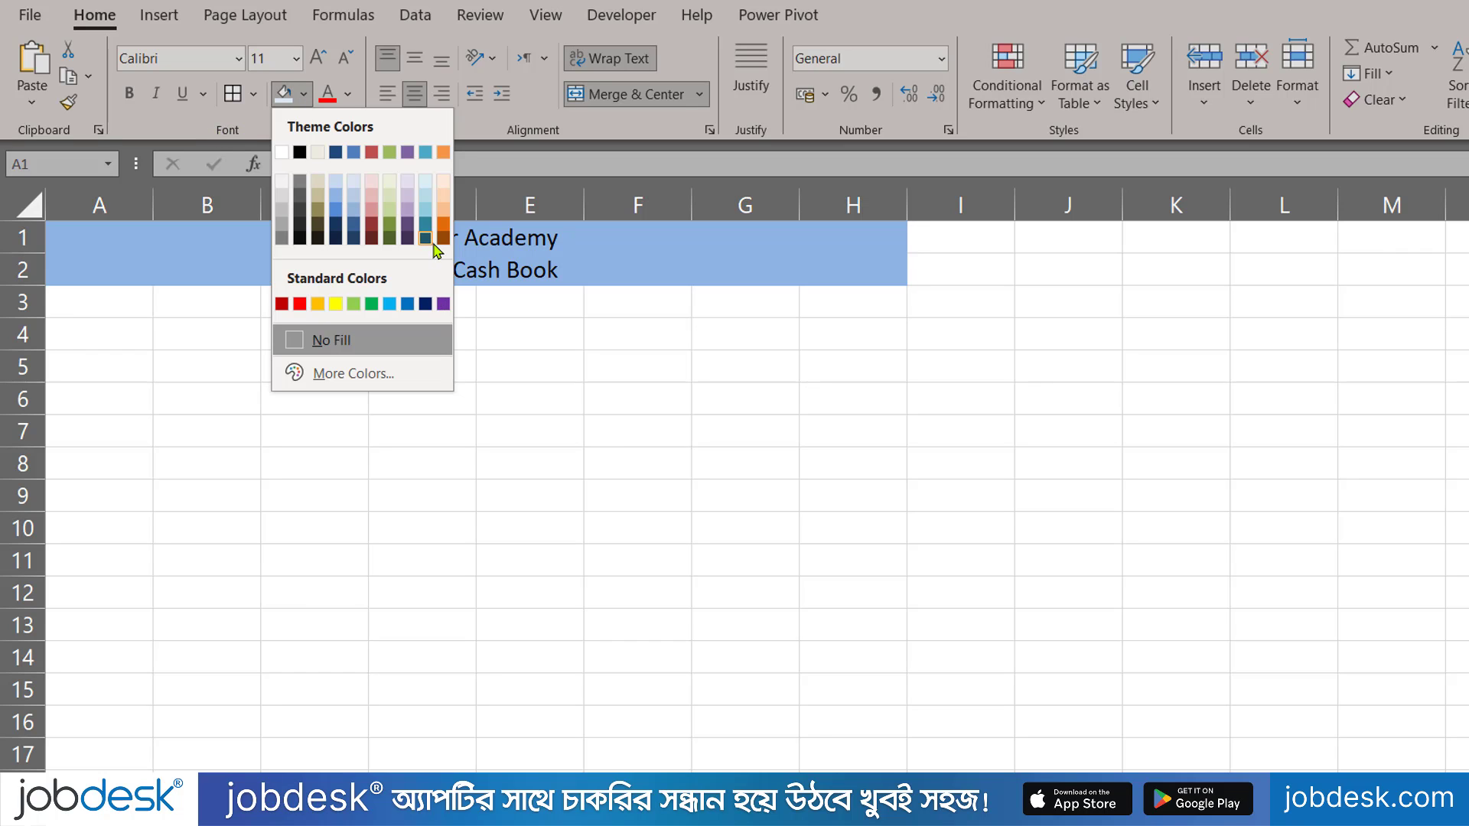
left_click(335, 304)
left_click(347, 94)
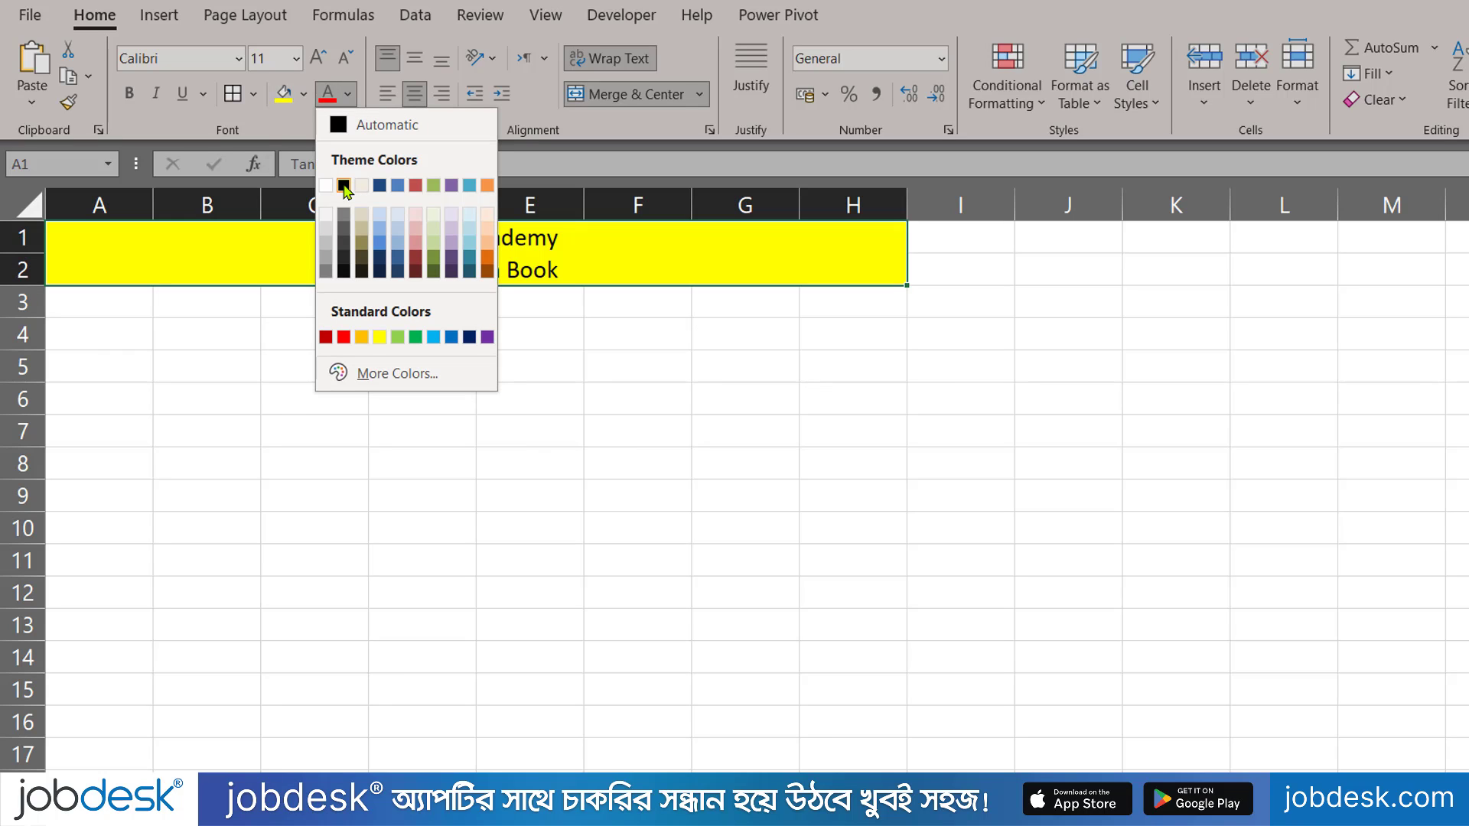
left_click(342, 125)
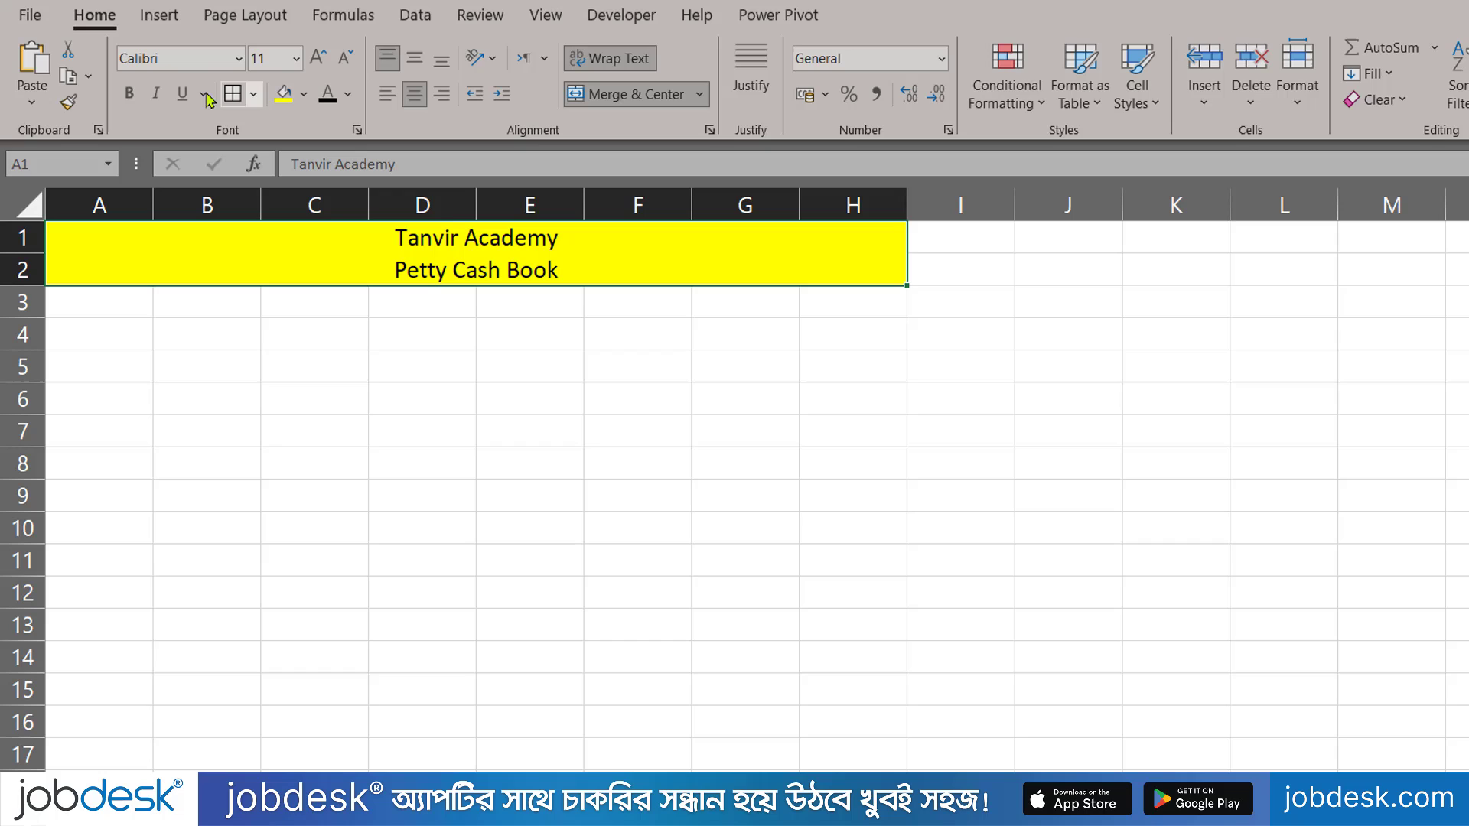
Step: Make the title bold at font size 14 and increase the heights of rows 1 and 2 so both lines fit
left_click(129, 96)
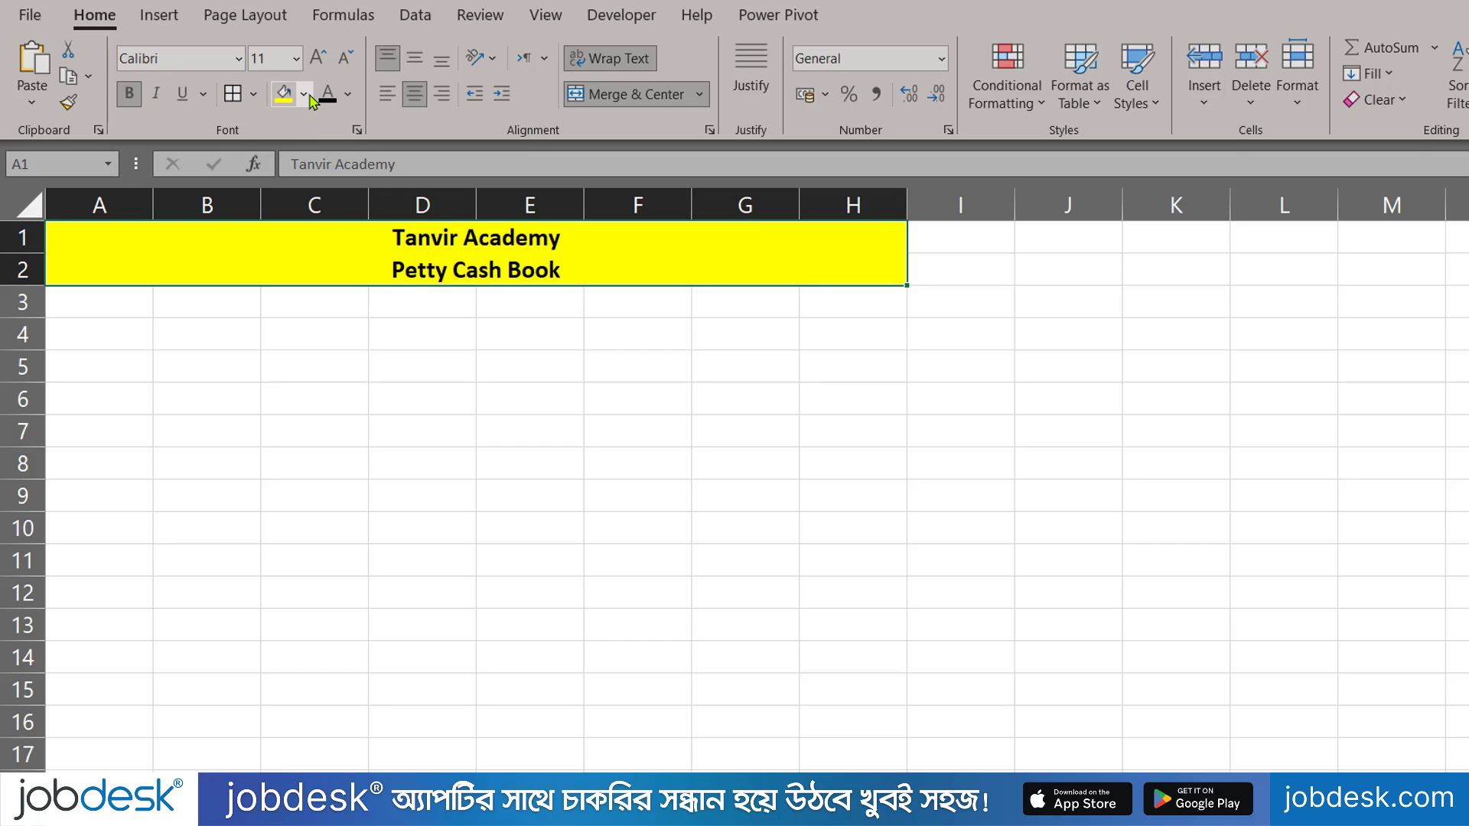
left_click(314, 71)
left_click(315, 71)
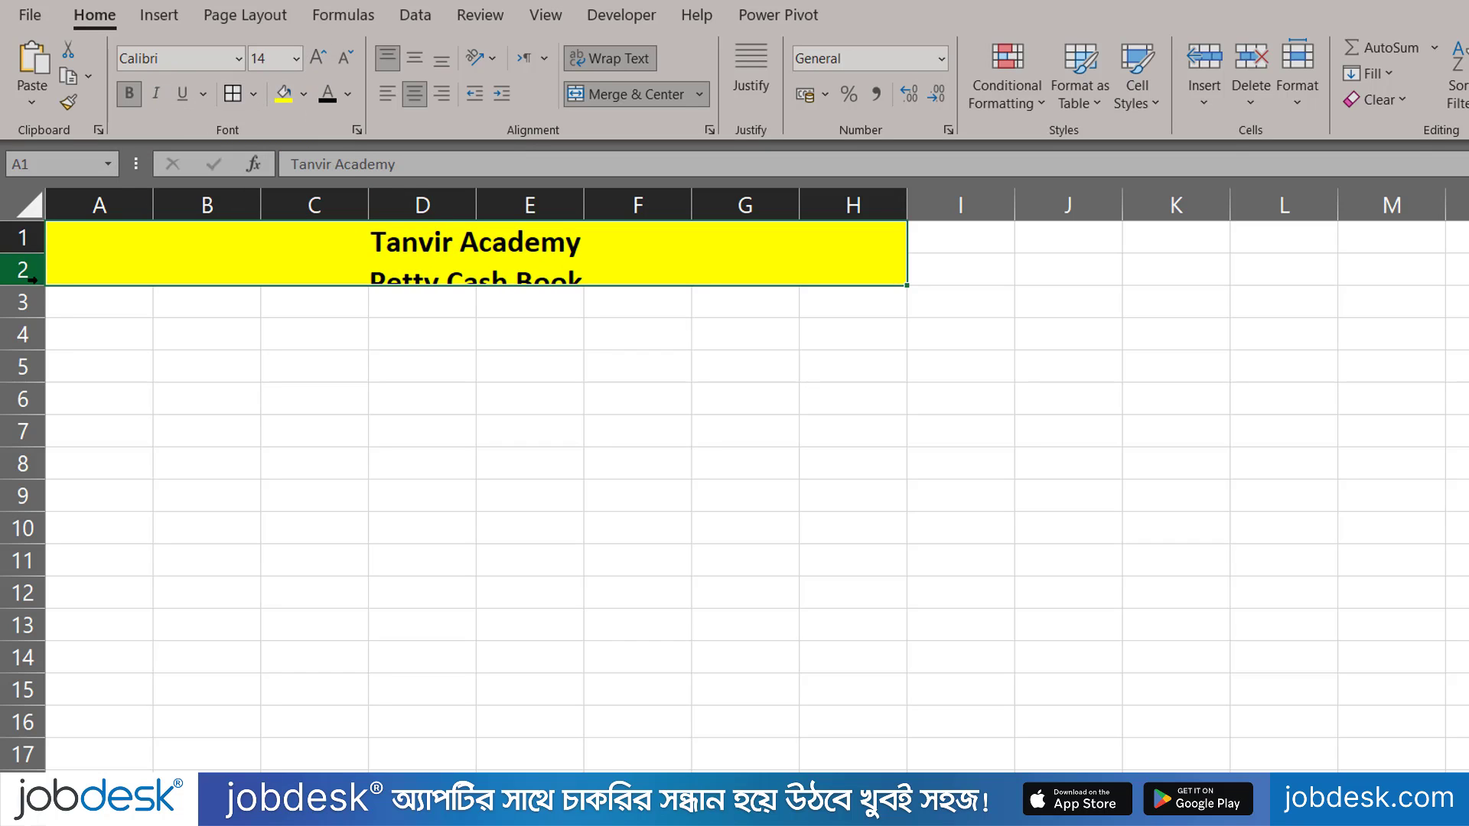
left_click(27, 251)
left_click_drag(27, 251, 51, 310)
left_click(173, 364)
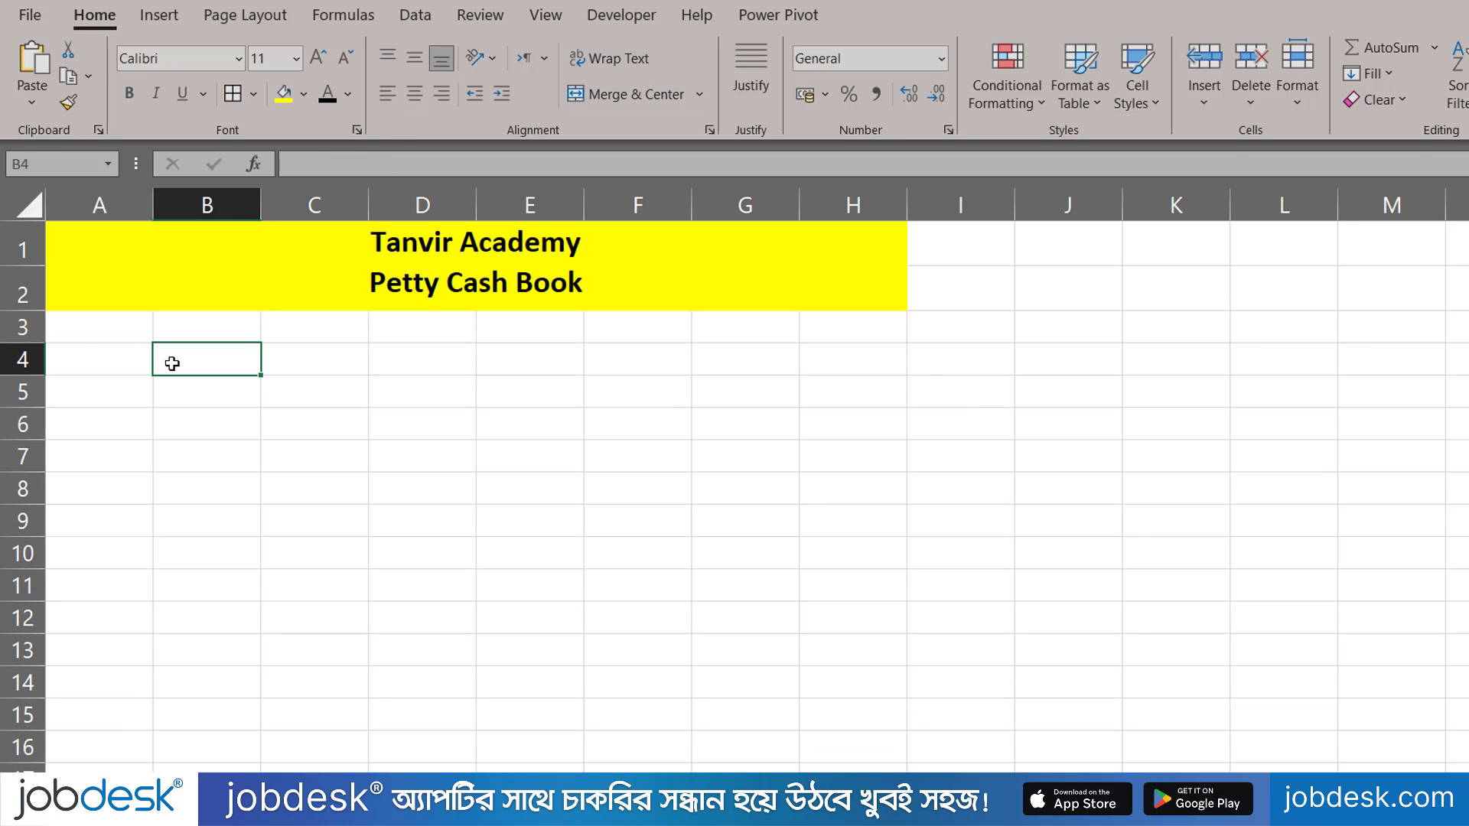
Step: Enlarge only the title's first line, Tanvir Academy, to font size 16
double_click(462, 236)
triple_click(132, 248)
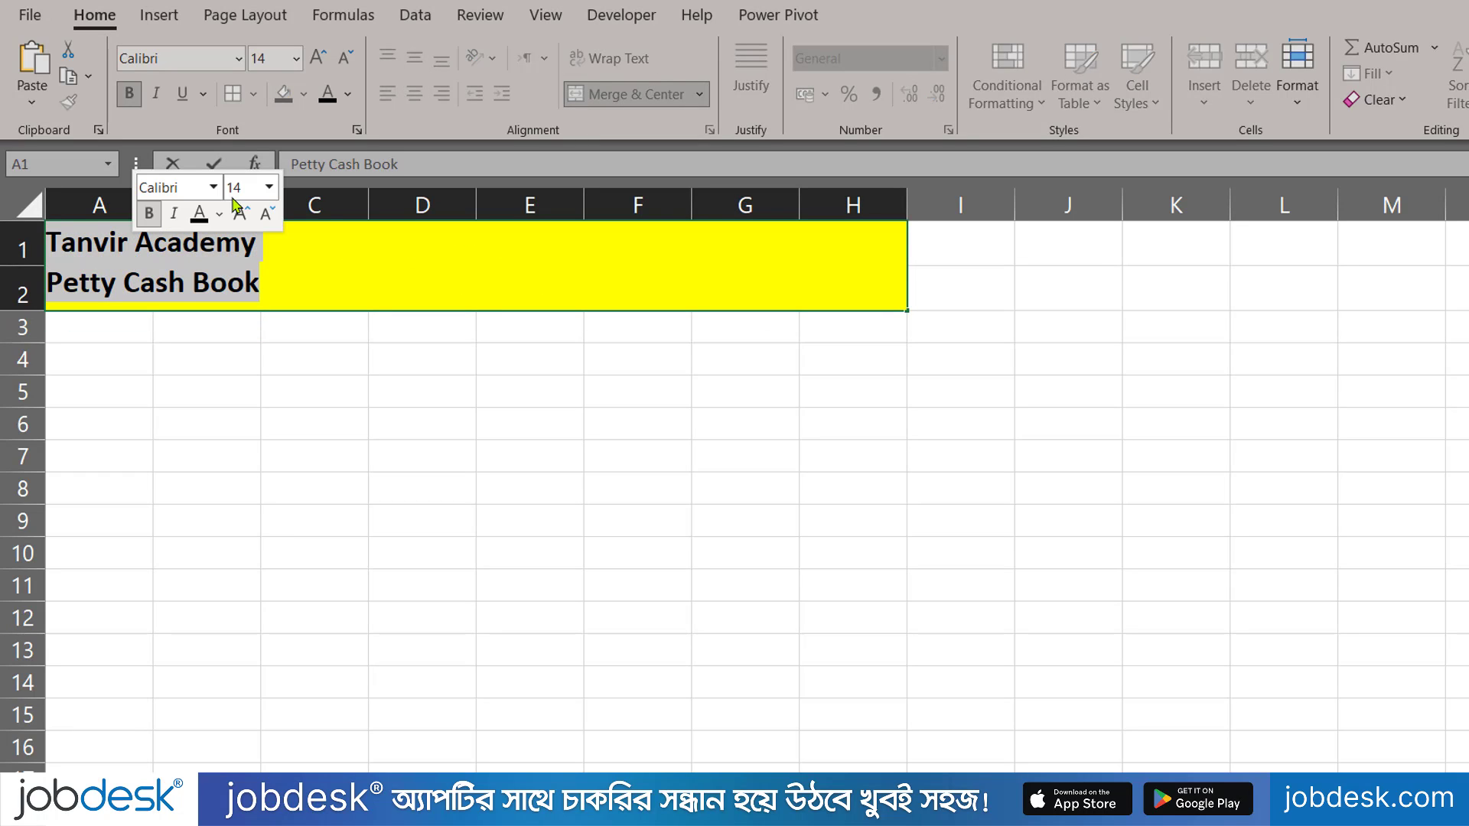
left_click(197, 249)
triple_click(113, 239)
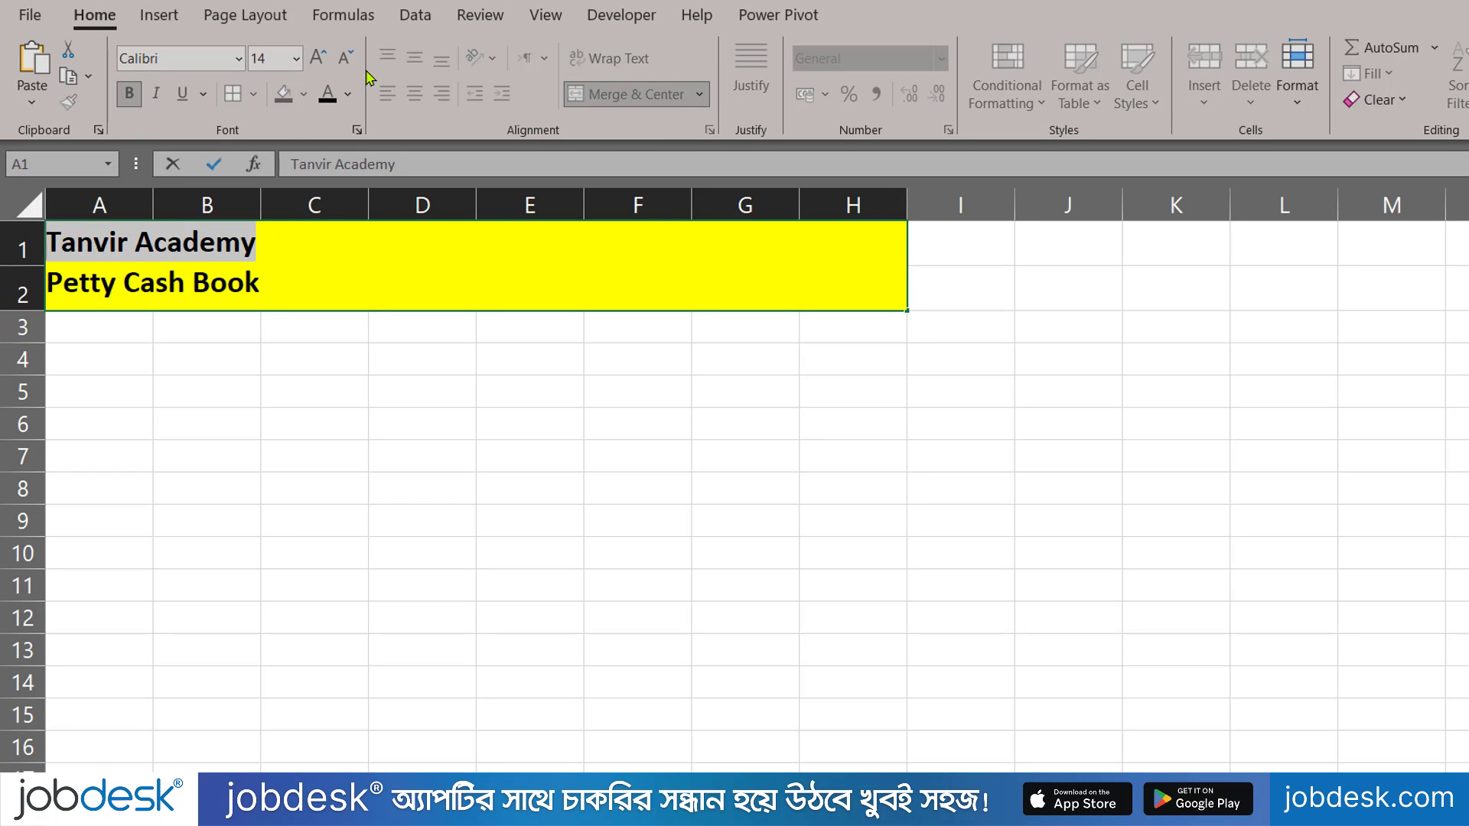
left_click(319, 58)
left_click(319, 59)
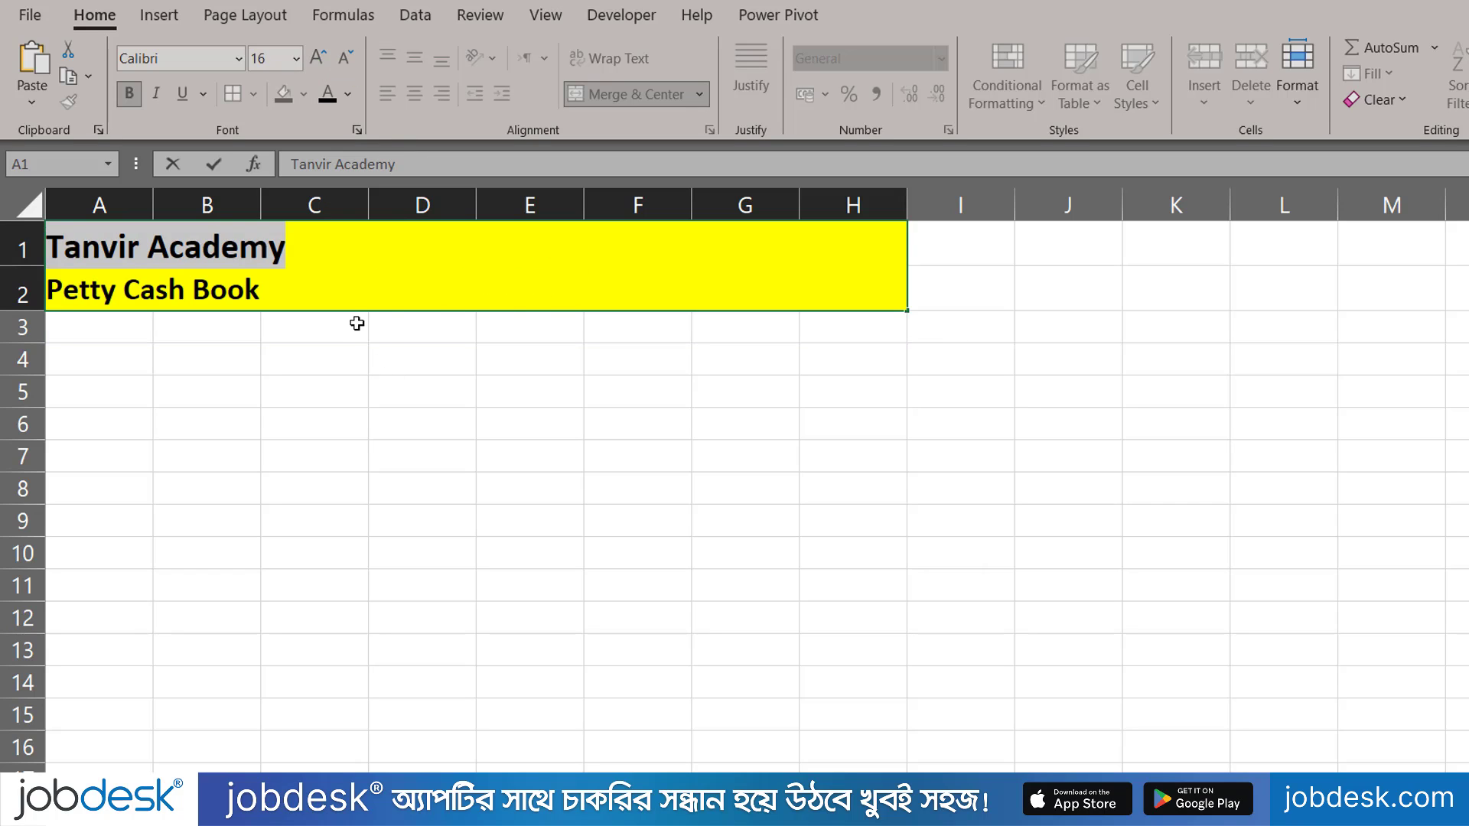
left_click(354, 321)
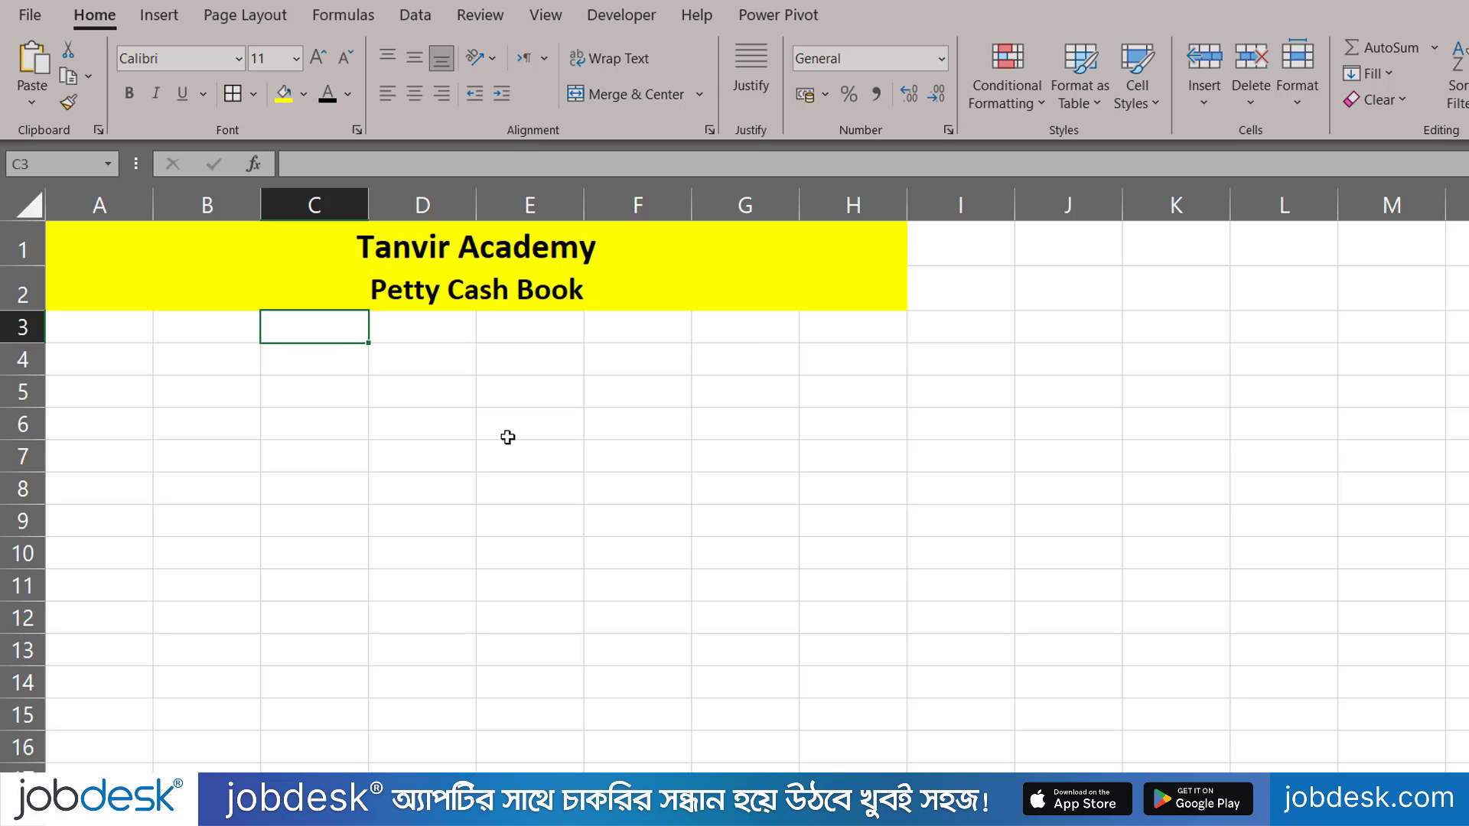
Step: Enter Petty Cash Balance in I1 and format it with wrapped text, centered horizontally and aligned to the top
left_click(988, 239)
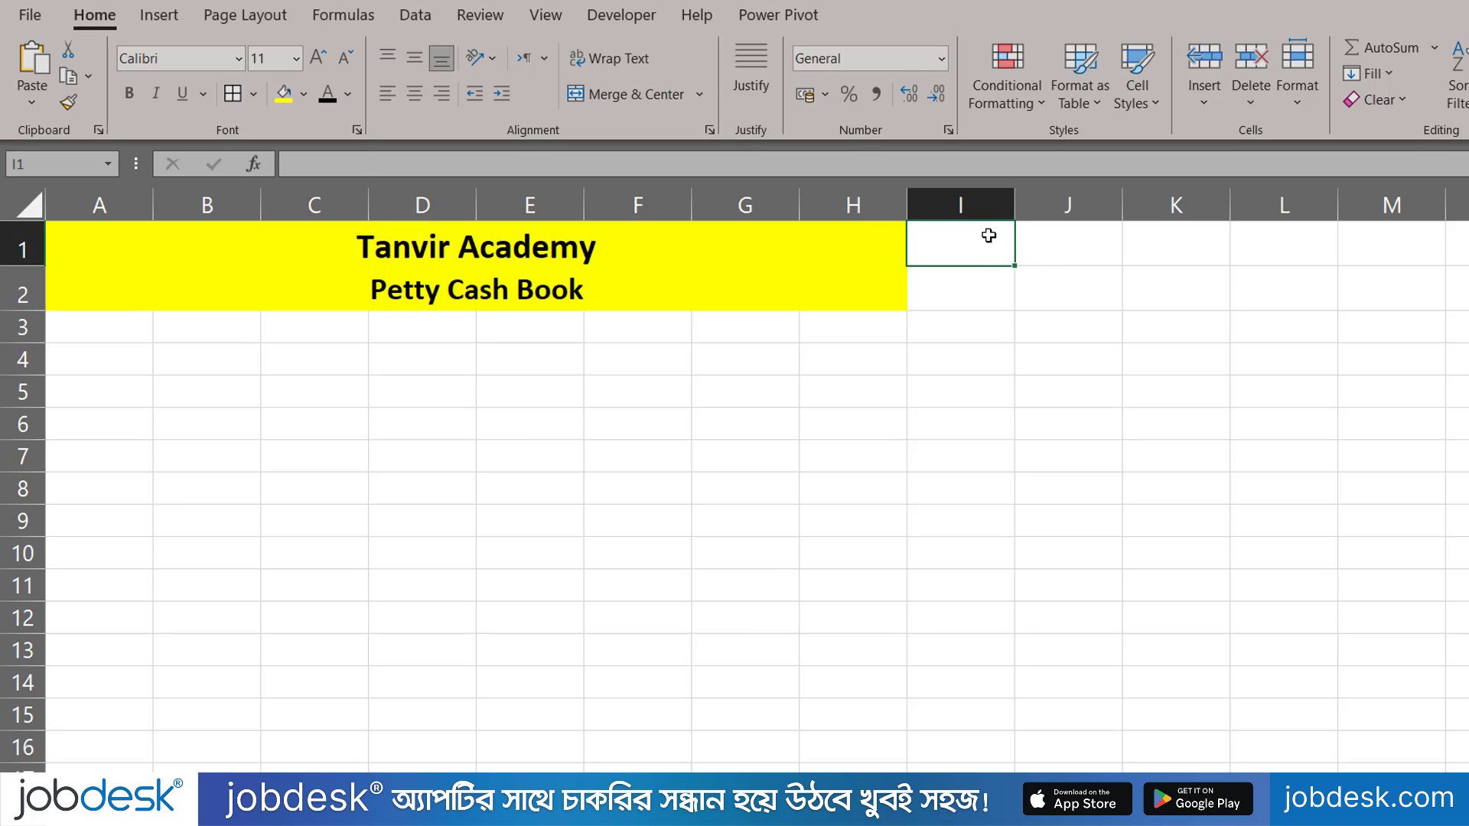
type("Petty Cash Balance")
key("ctrl+Return")
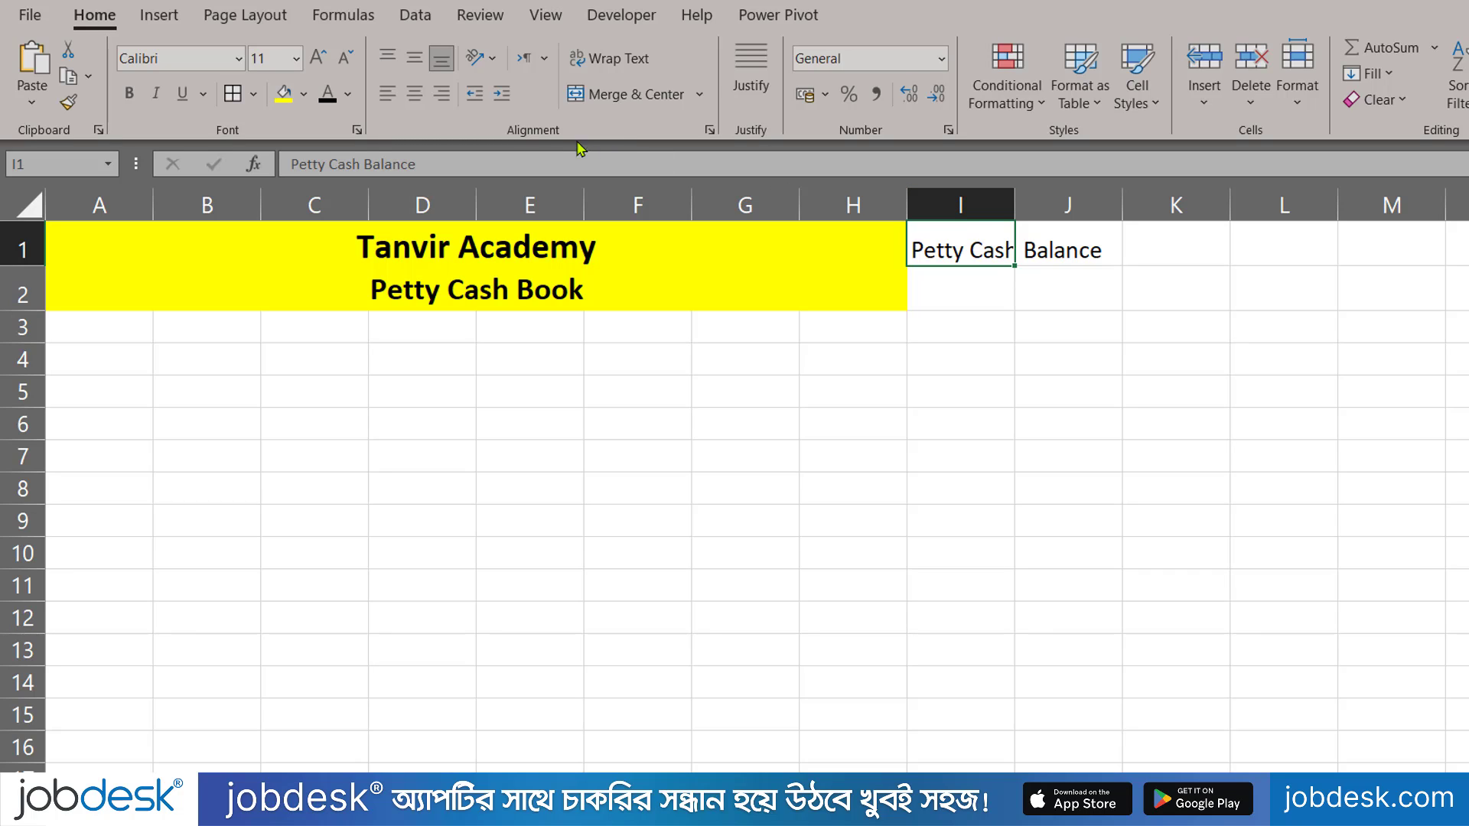
left_click(610, 59)
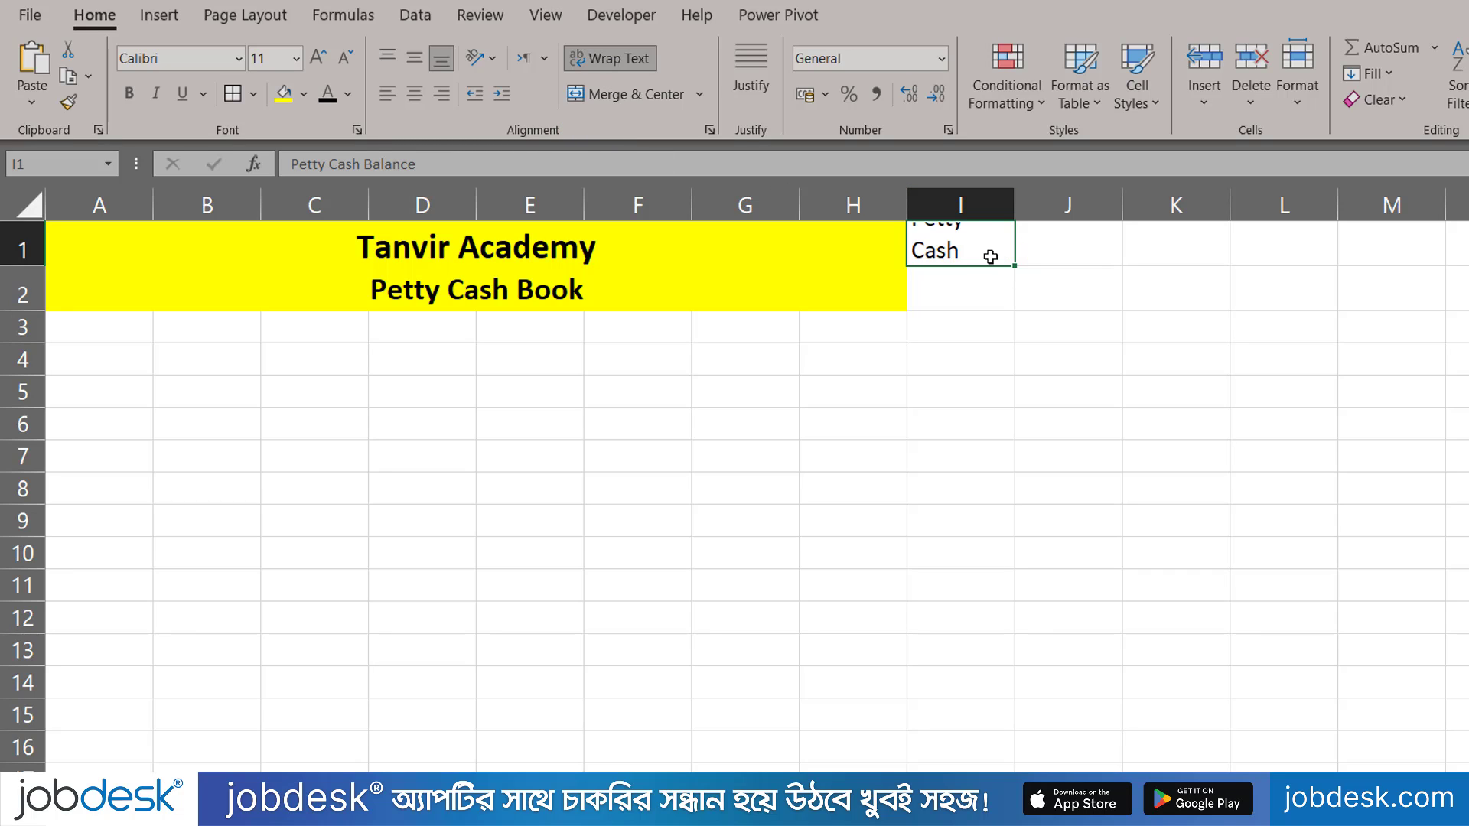
left_click(414, 93)
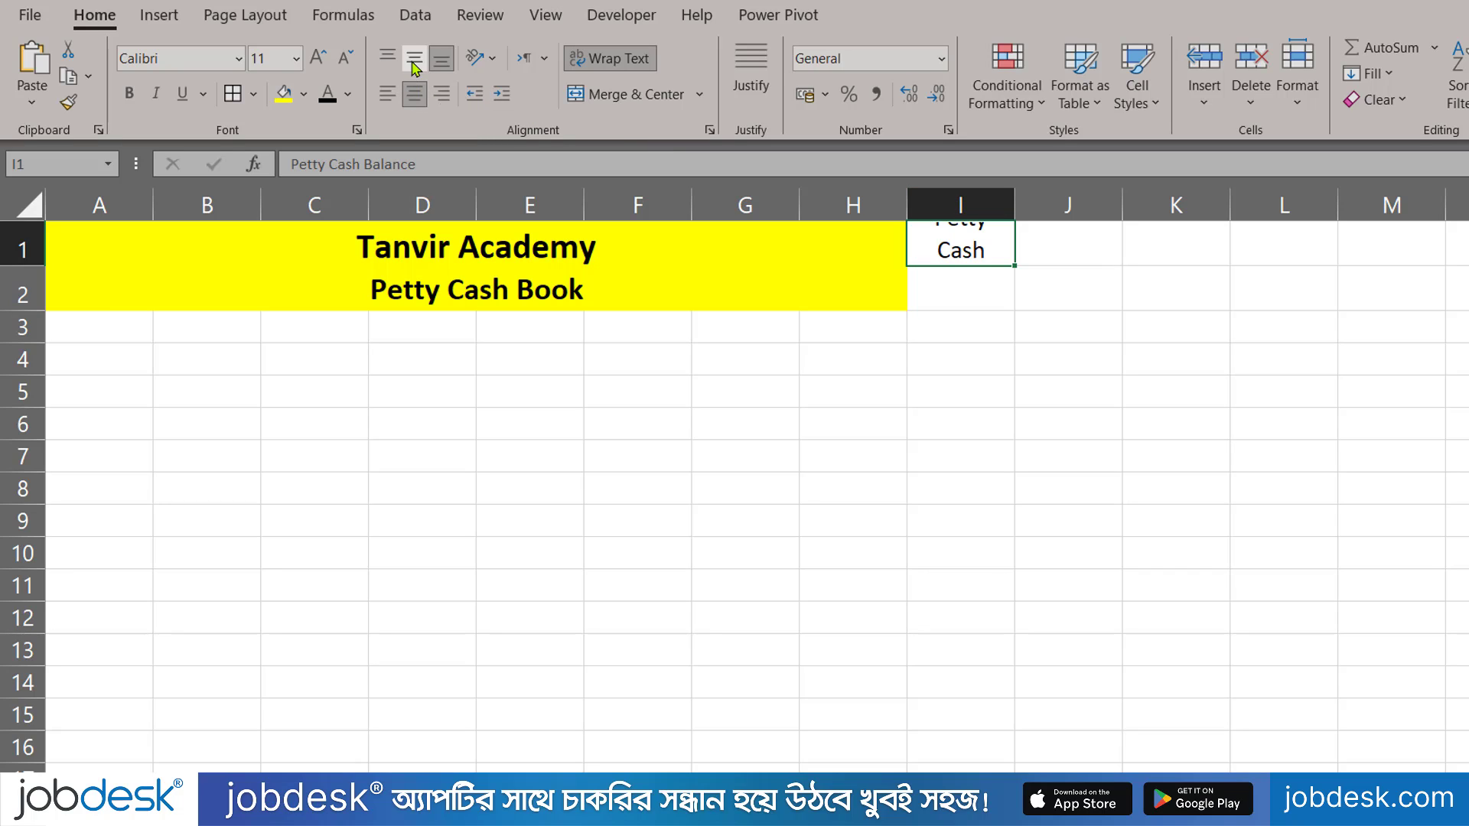
left_click(386, 58)
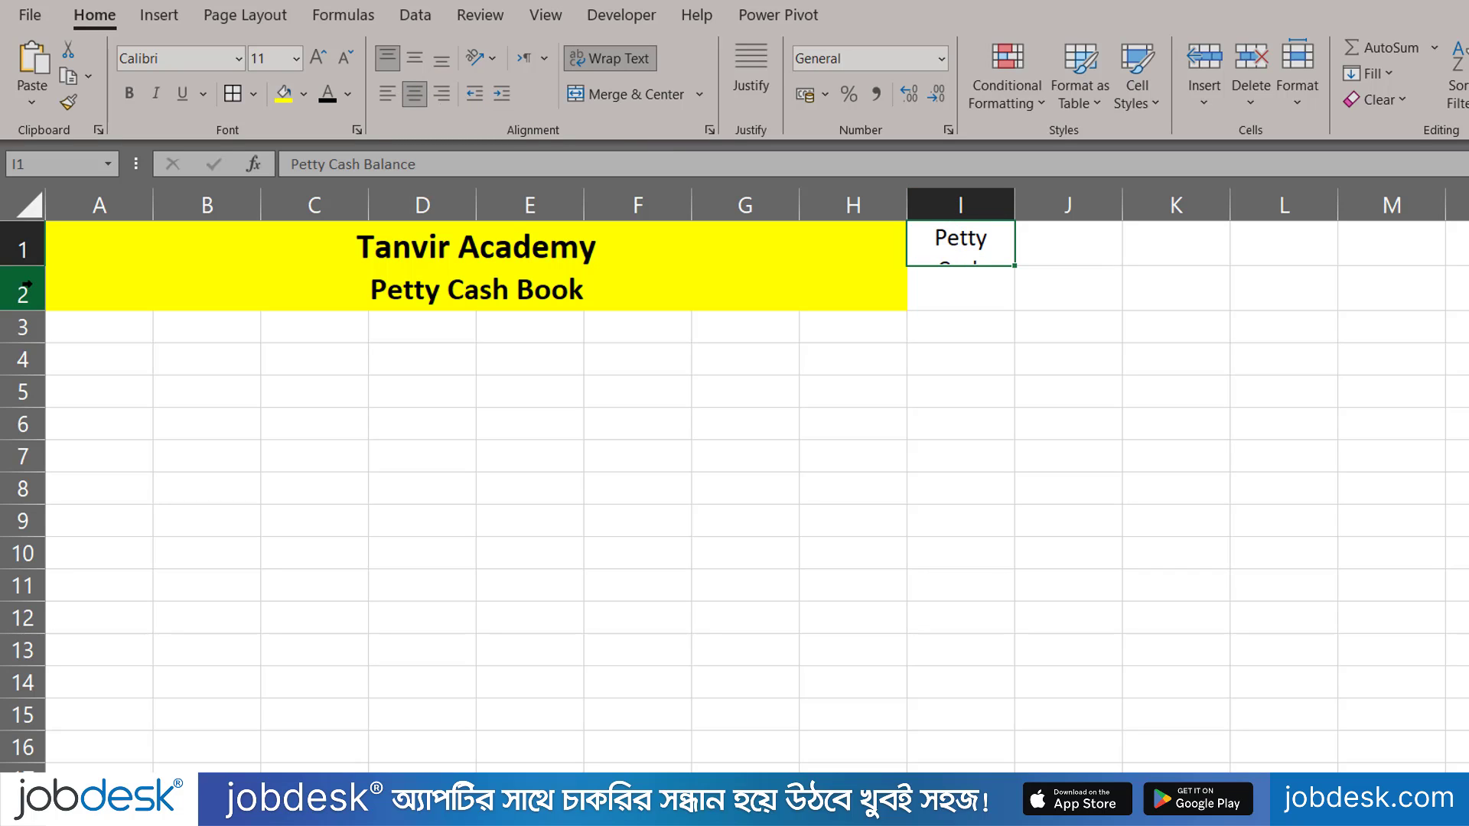
Step: Widen column I and increase the height of row 1 so the Petty Cash Balance label fits on two lines
left_click_drag(39, 264, 35, 277)
left_click_drag(1015, 205, 1040, 205)
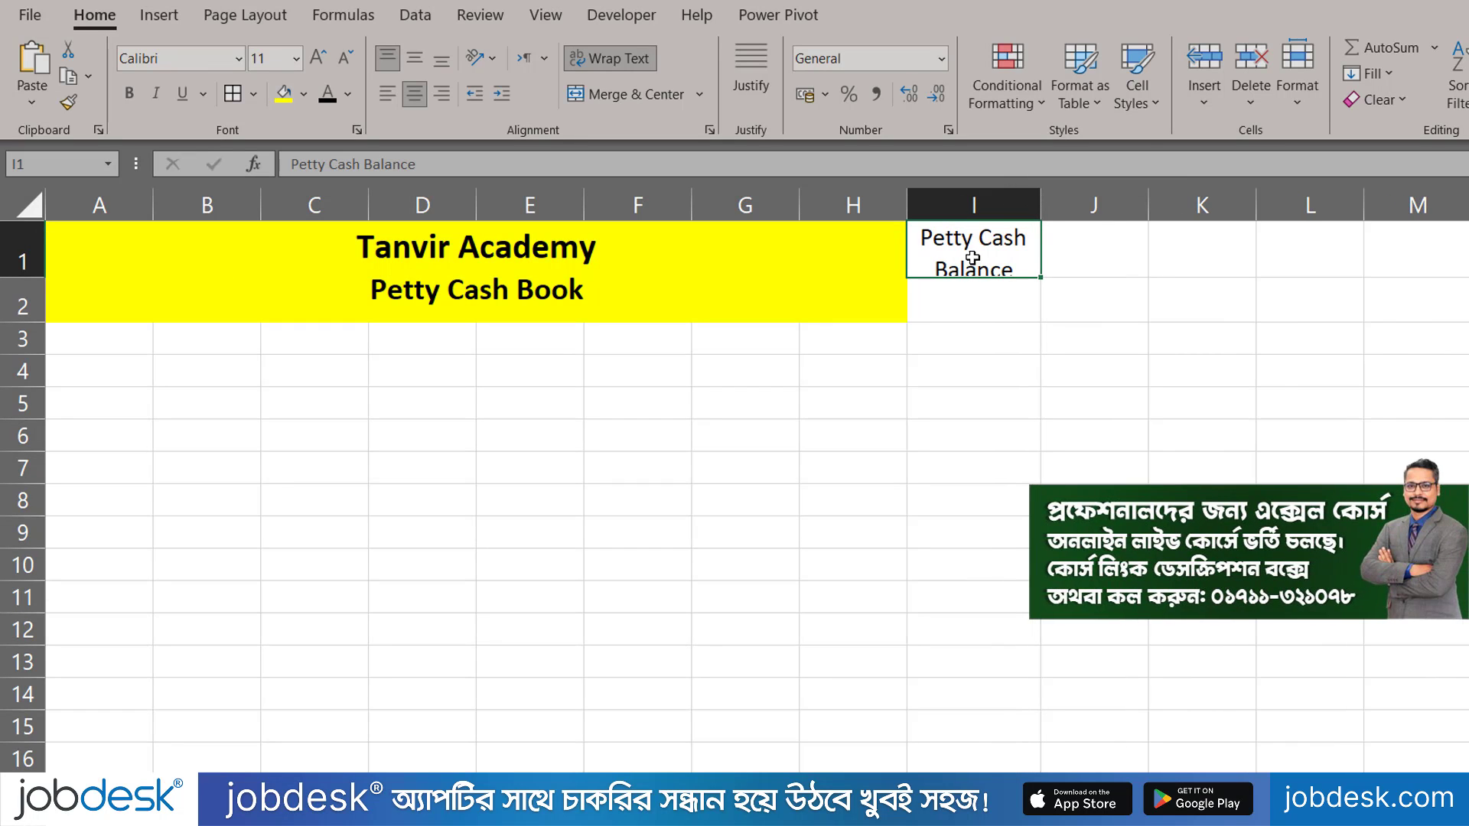
left_click_drag(30, 277, 32, 286)
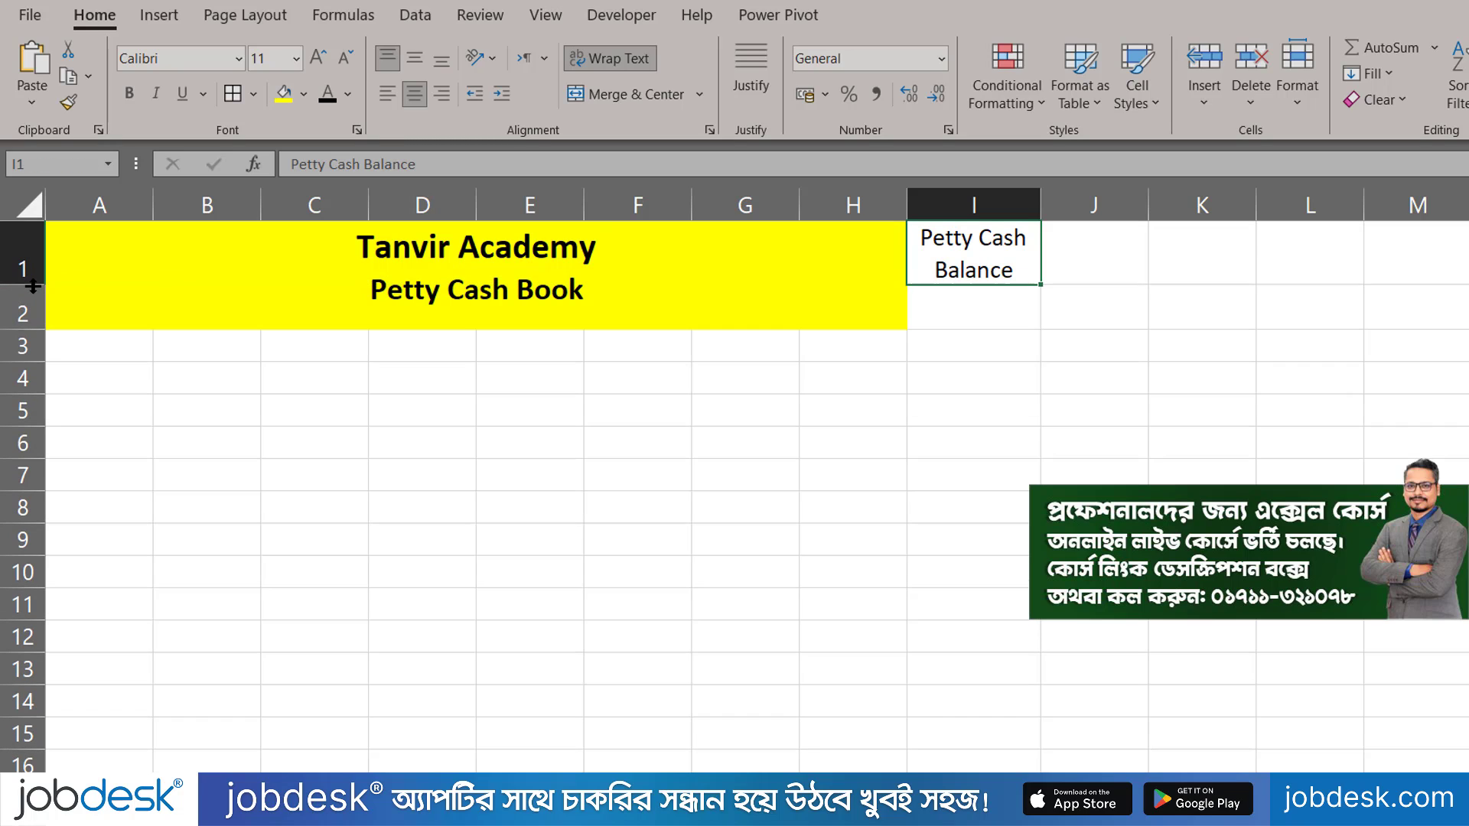
left_click(997, 305)
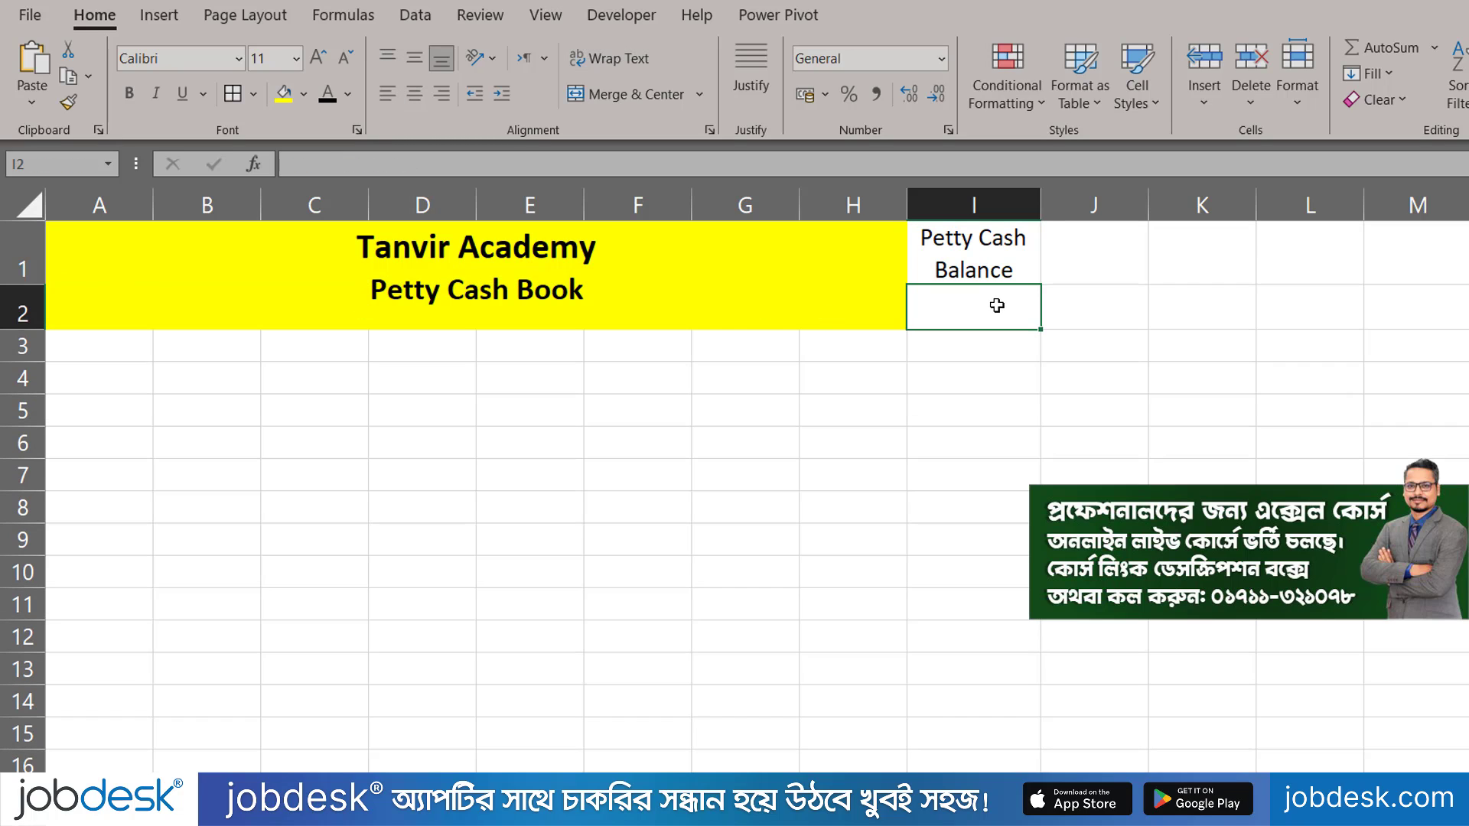
Step: Fill the Petty Cash Balance label in I1 with light aqua and the cell below it, I2, with light blue
left_click(996, 260)
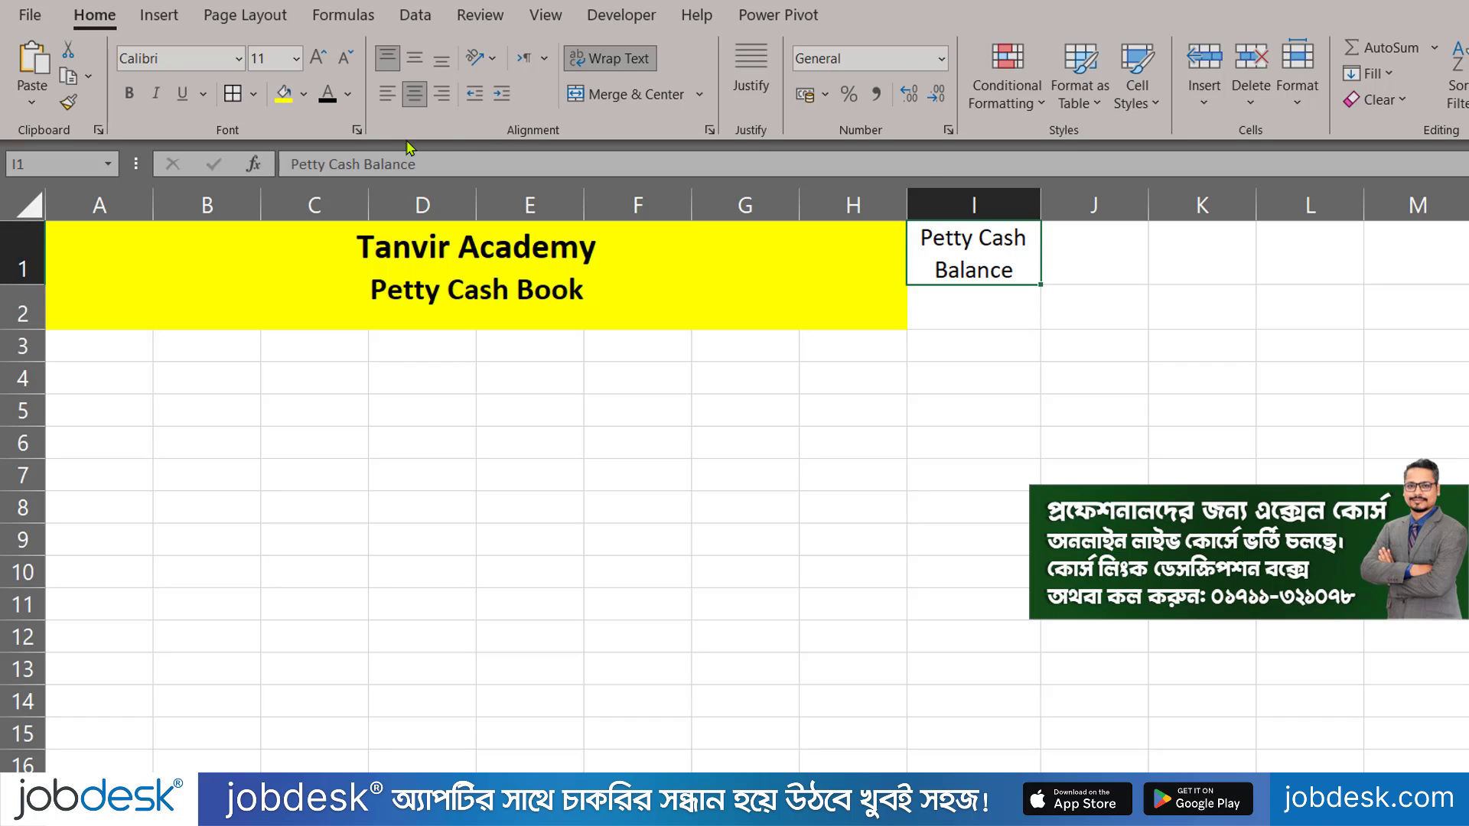
left_click(304, 94)
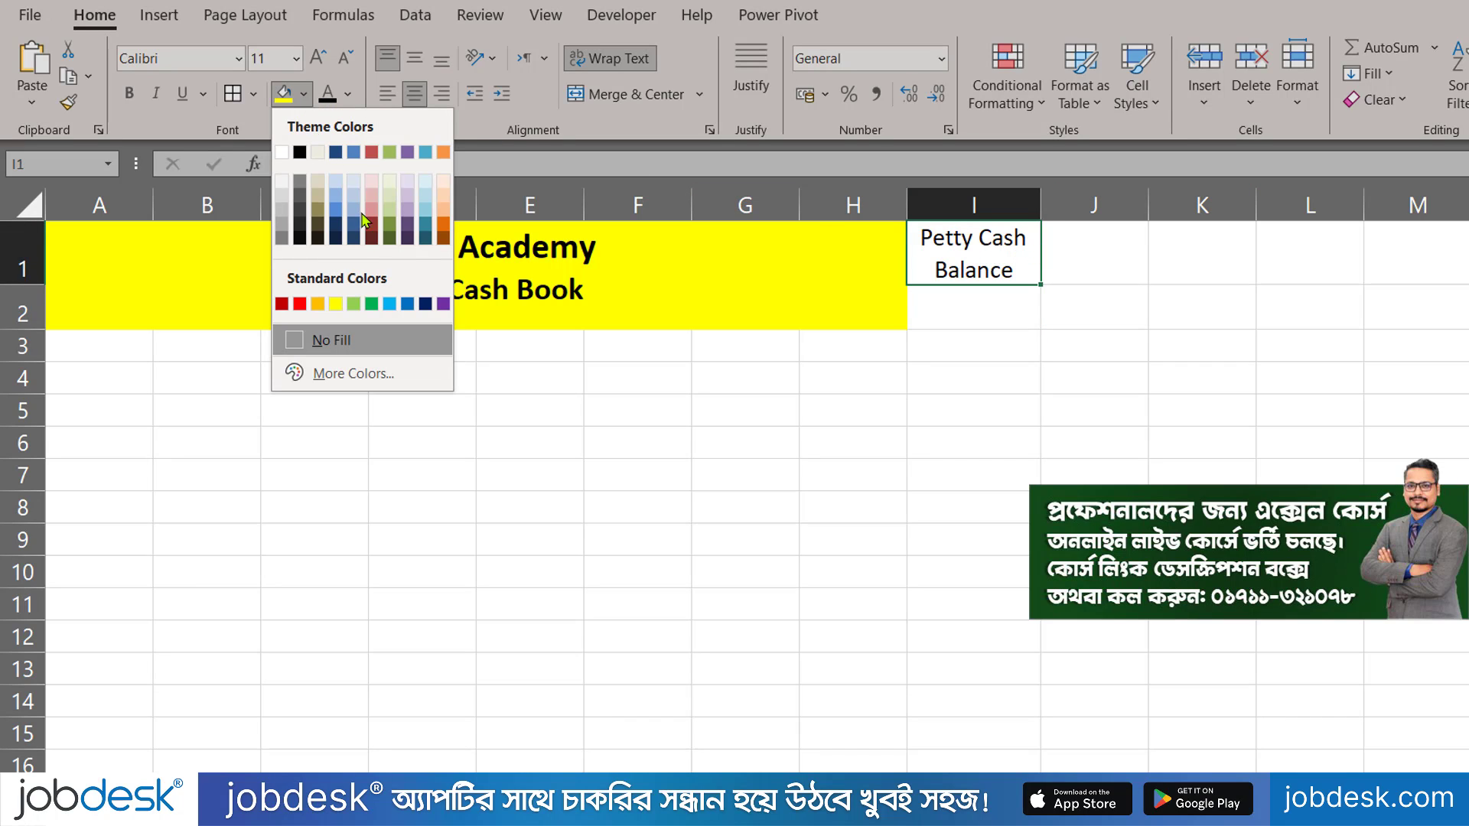
left_click(426, 213)
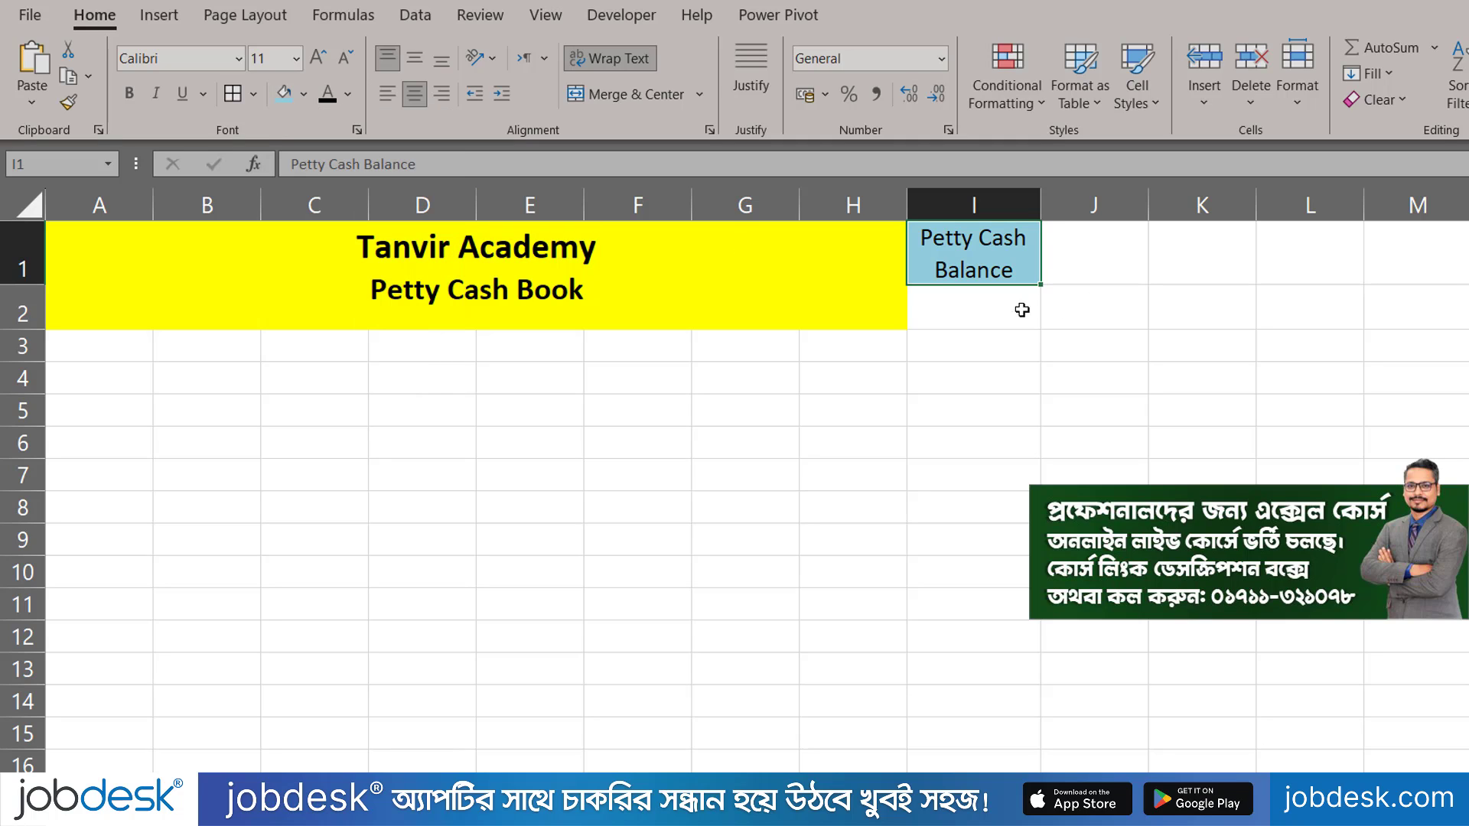
left_click(1017, 308)
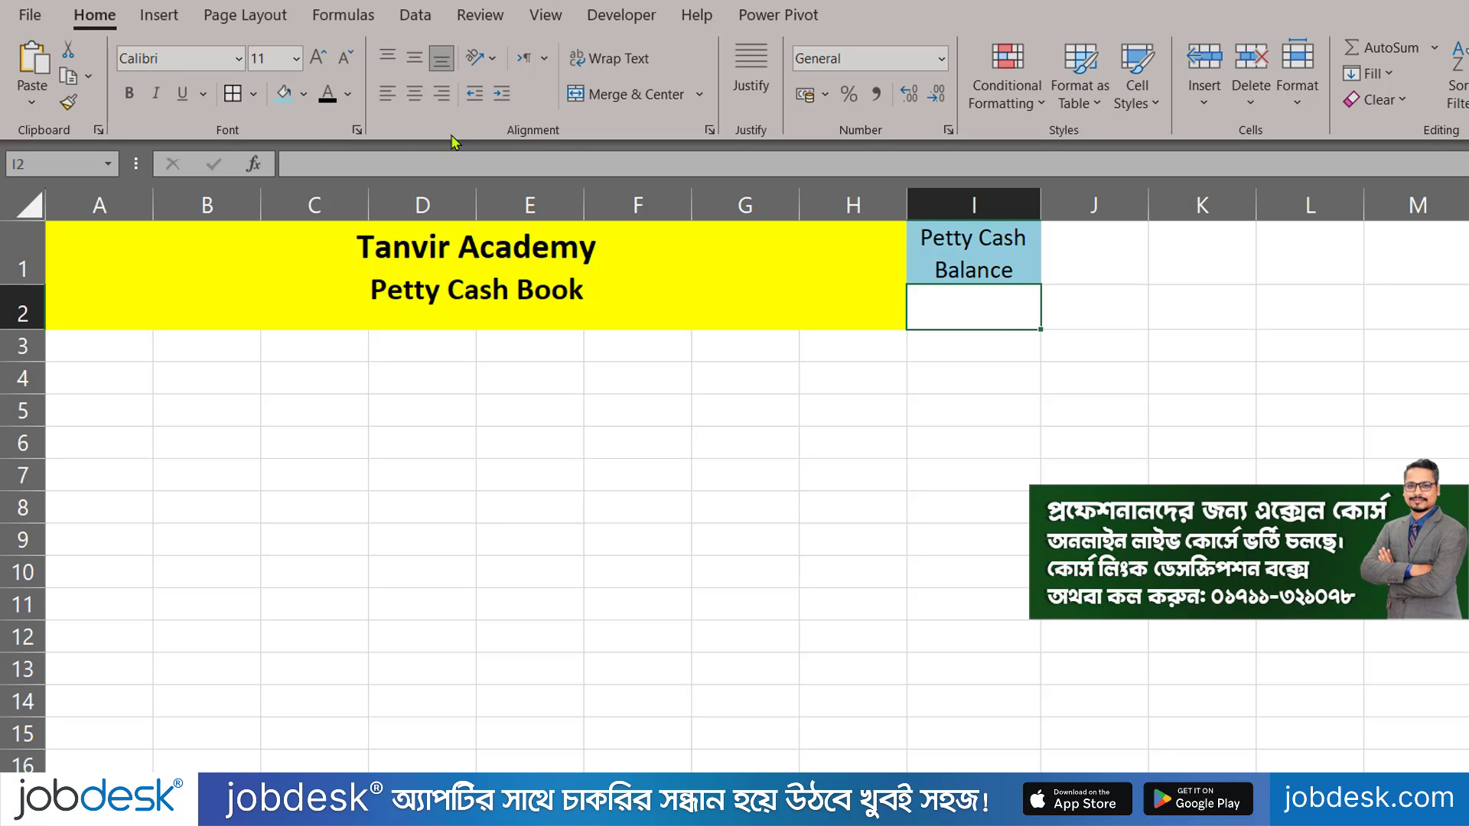
left_click(304, 95)
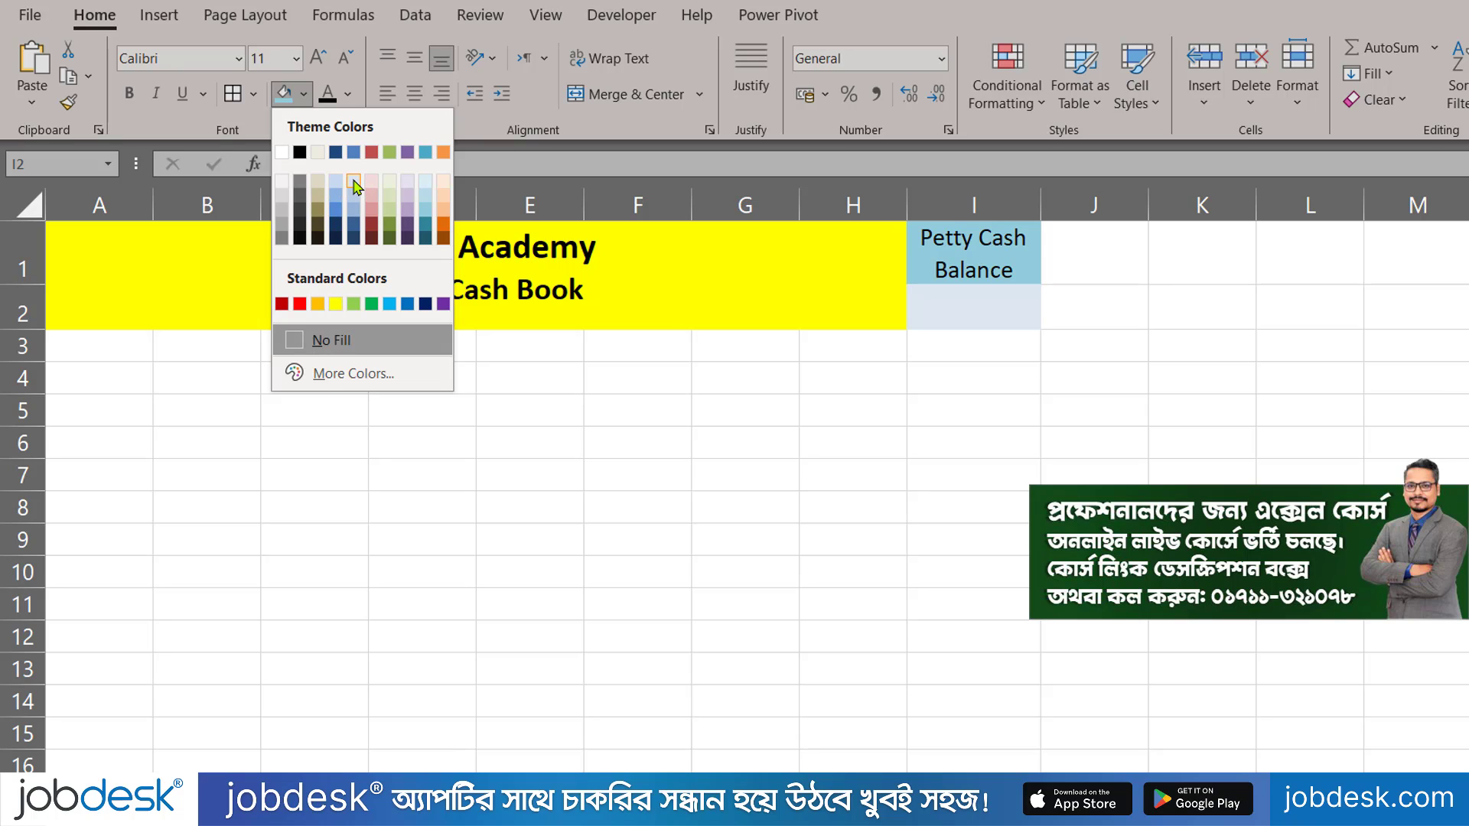
left_click(353, 206)
Step: Apply all borders to the title and balance block, A1:I2
left_click(740, 318)
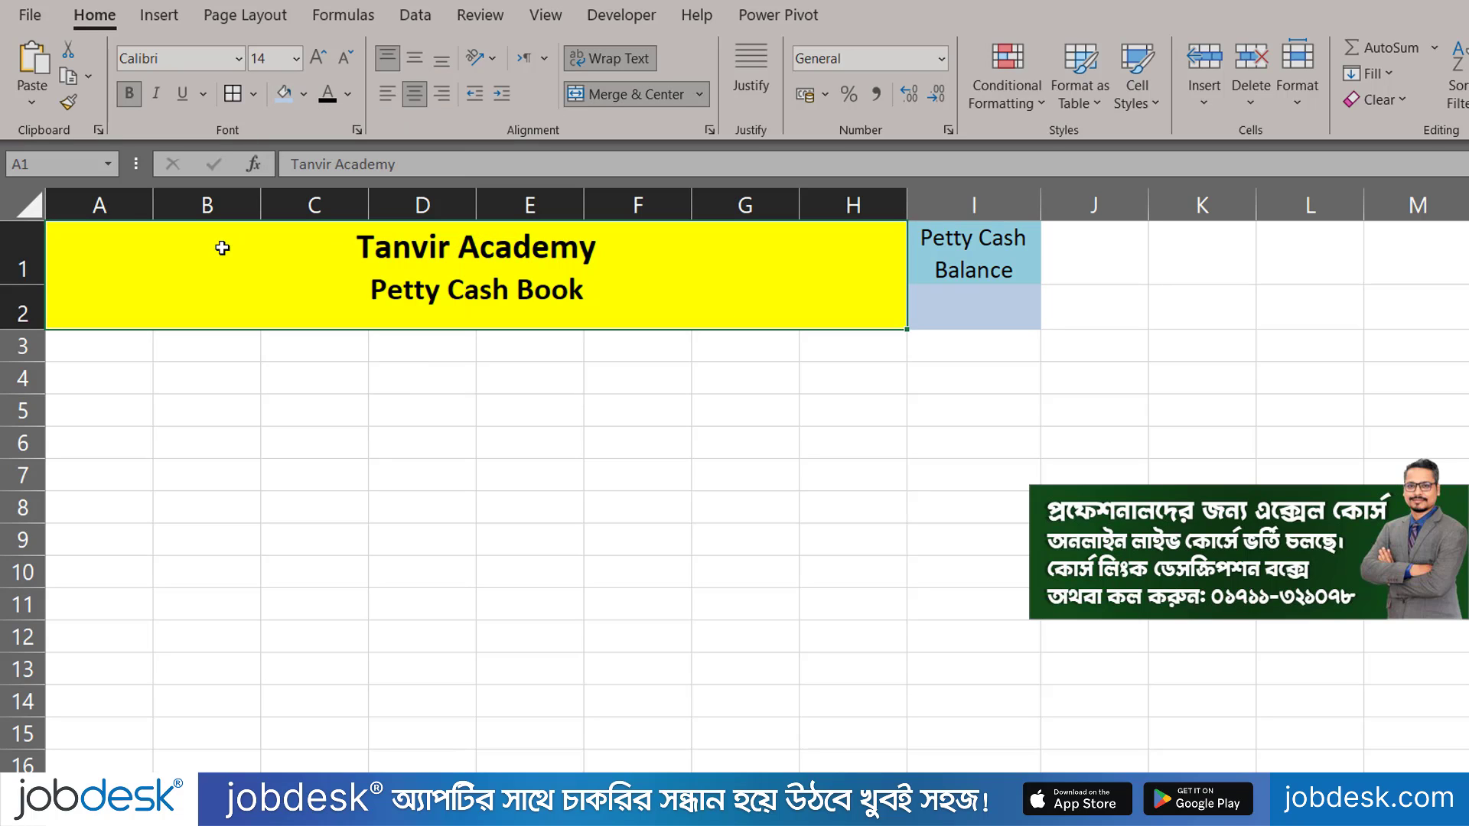
left_click_drag(220, 246, 1000, 277)
left_click(233, 94)
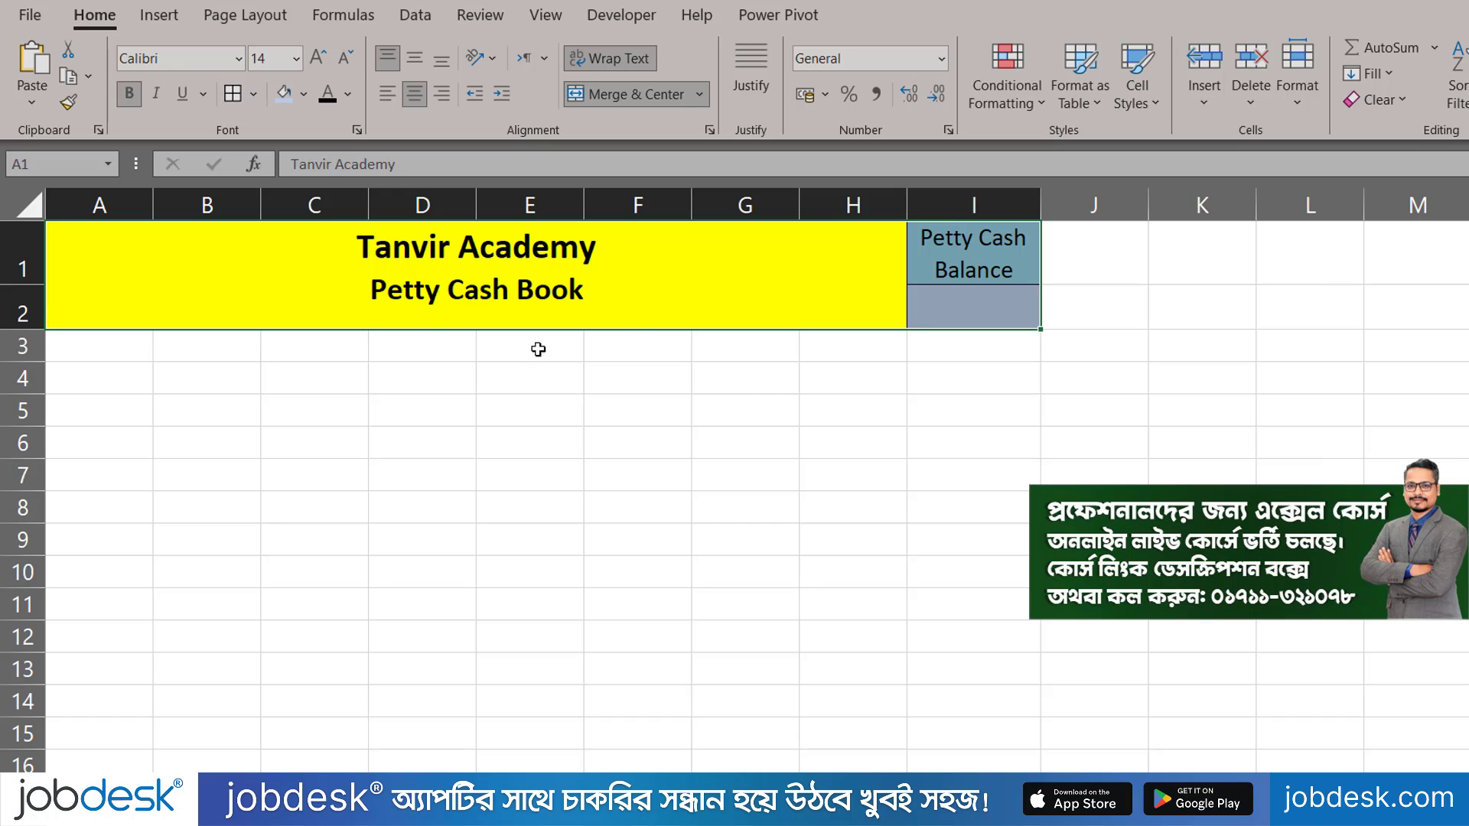
left_click(538, 349)
Step: Make the Petty Cash Balance label in I1 bold
left_click(983, 253)
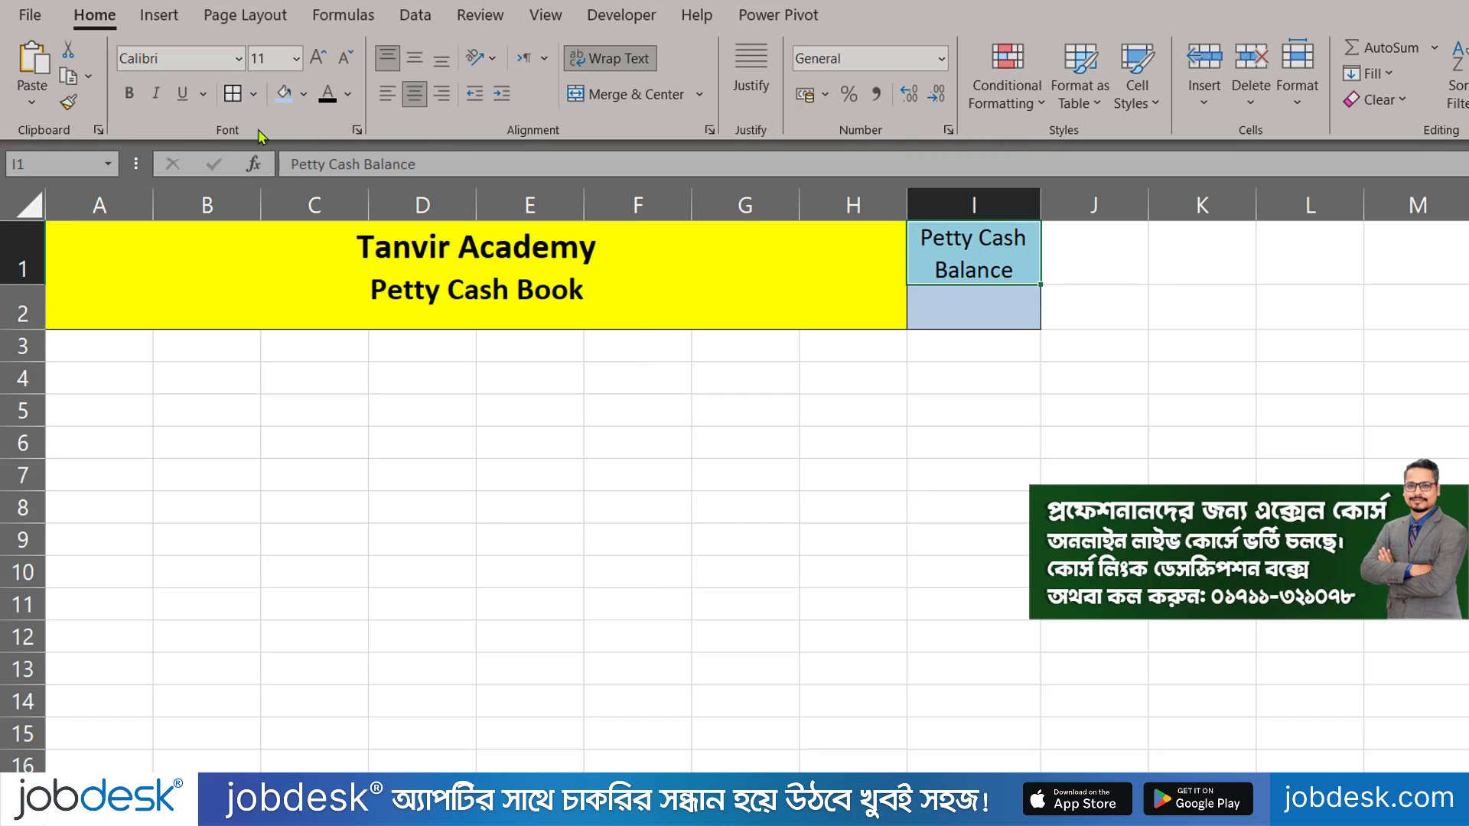
left_click(130, 94)
left_click(814, 344)
left_click(809, 315)
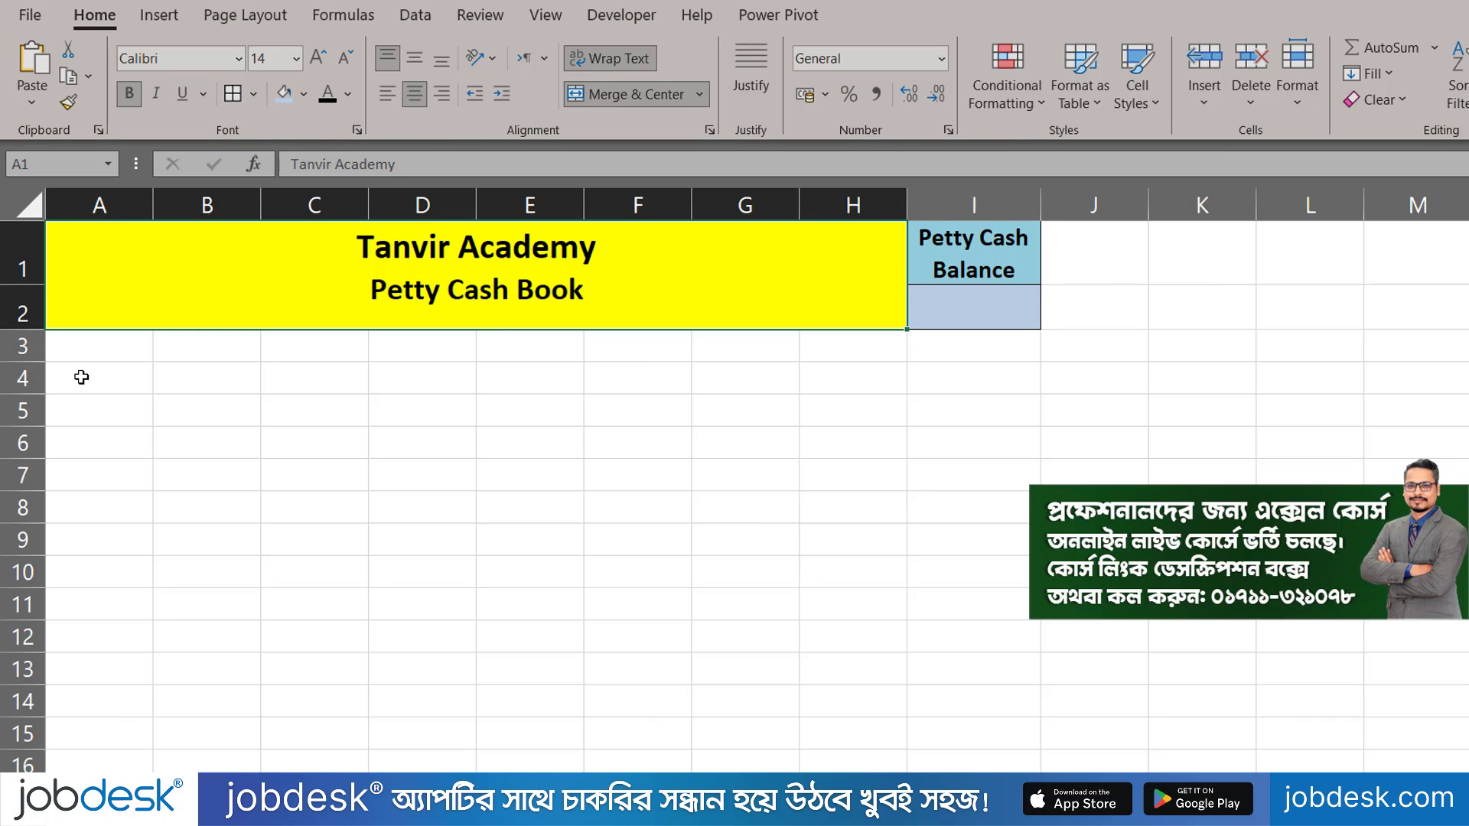
Step: Enter the column headings Date in A3 and Amount Received in B3
left_click(95, 346)
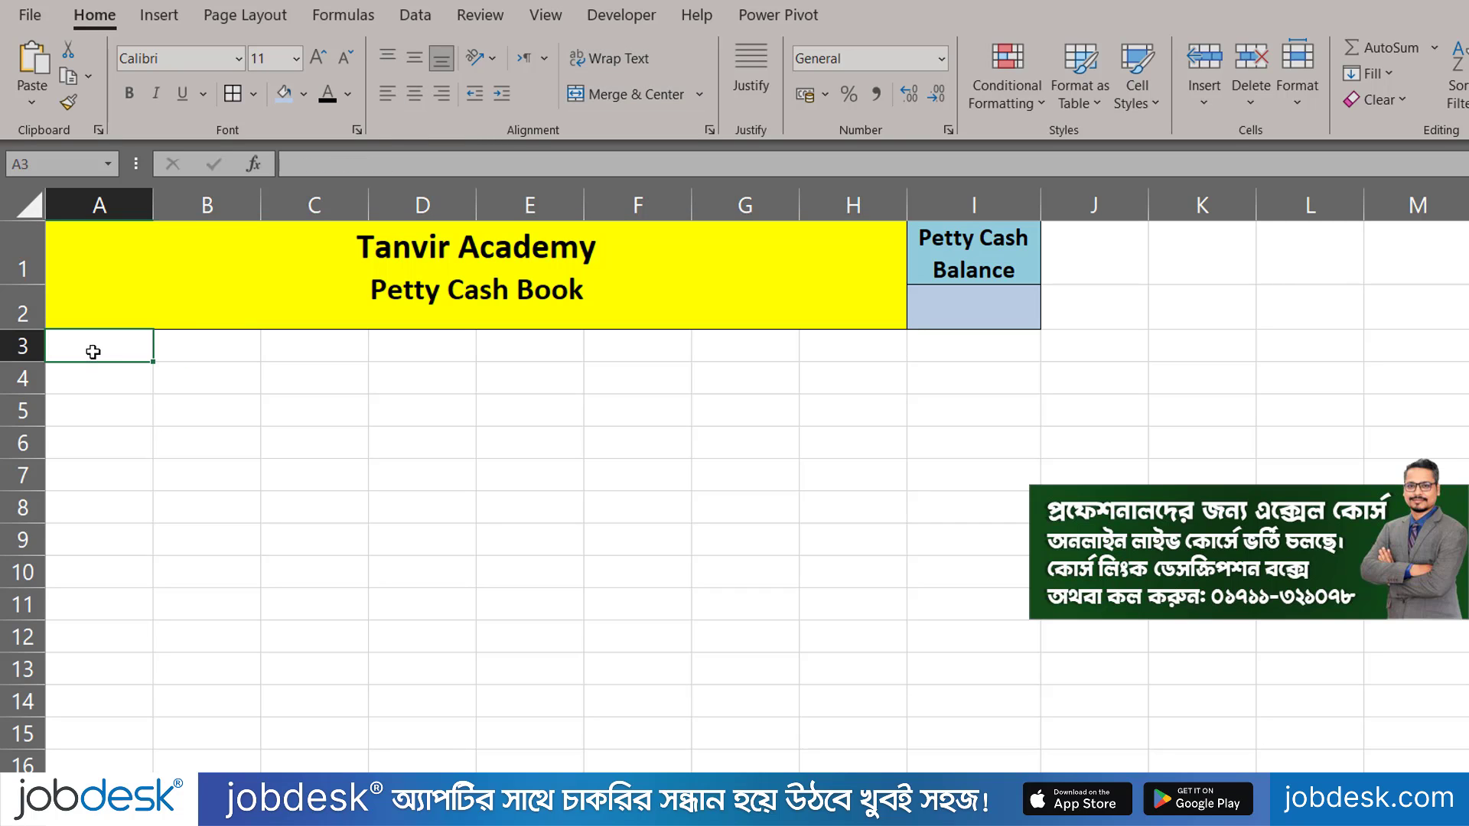
type("Date")
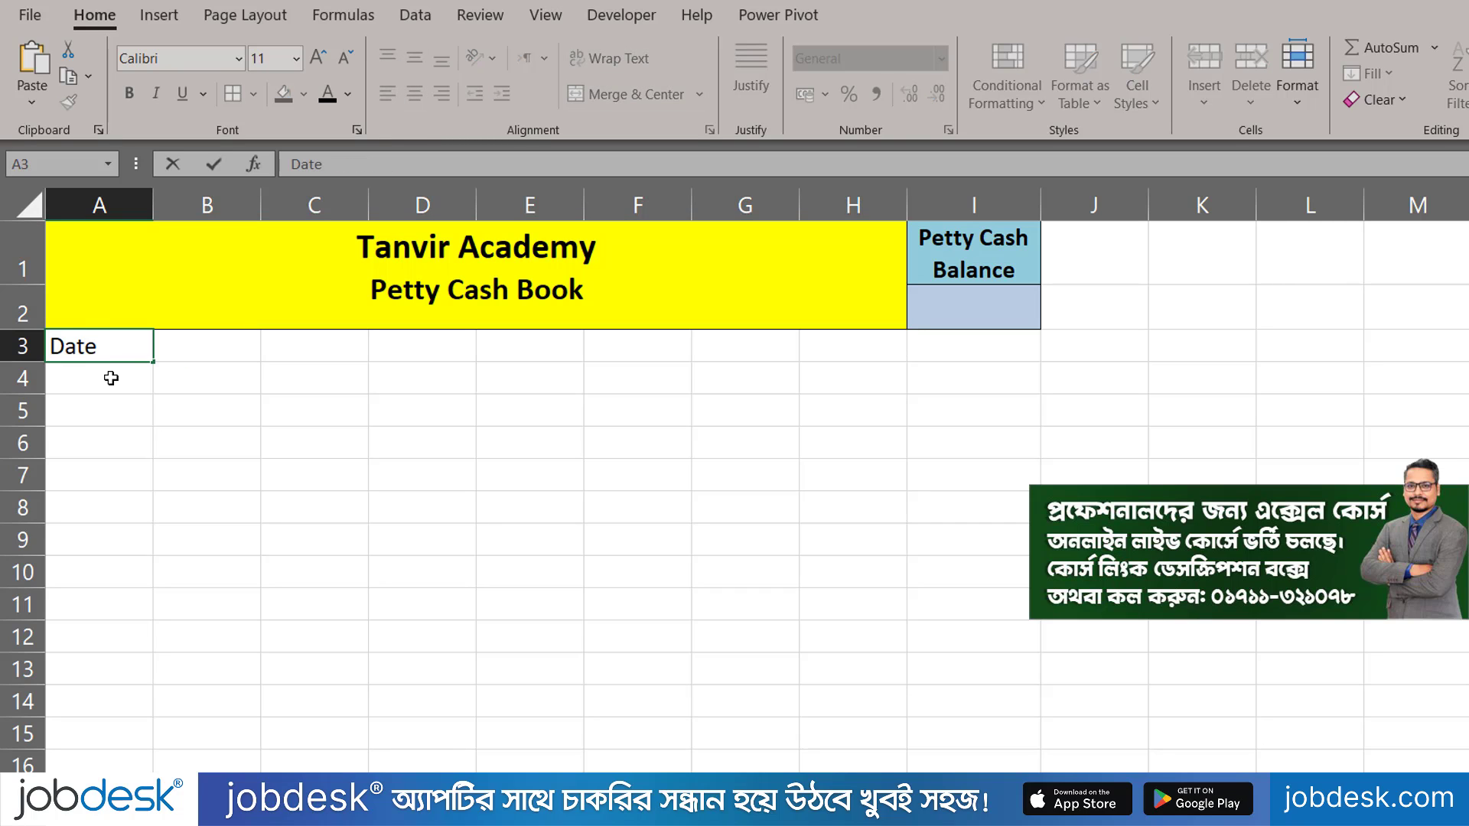
key("Tab")
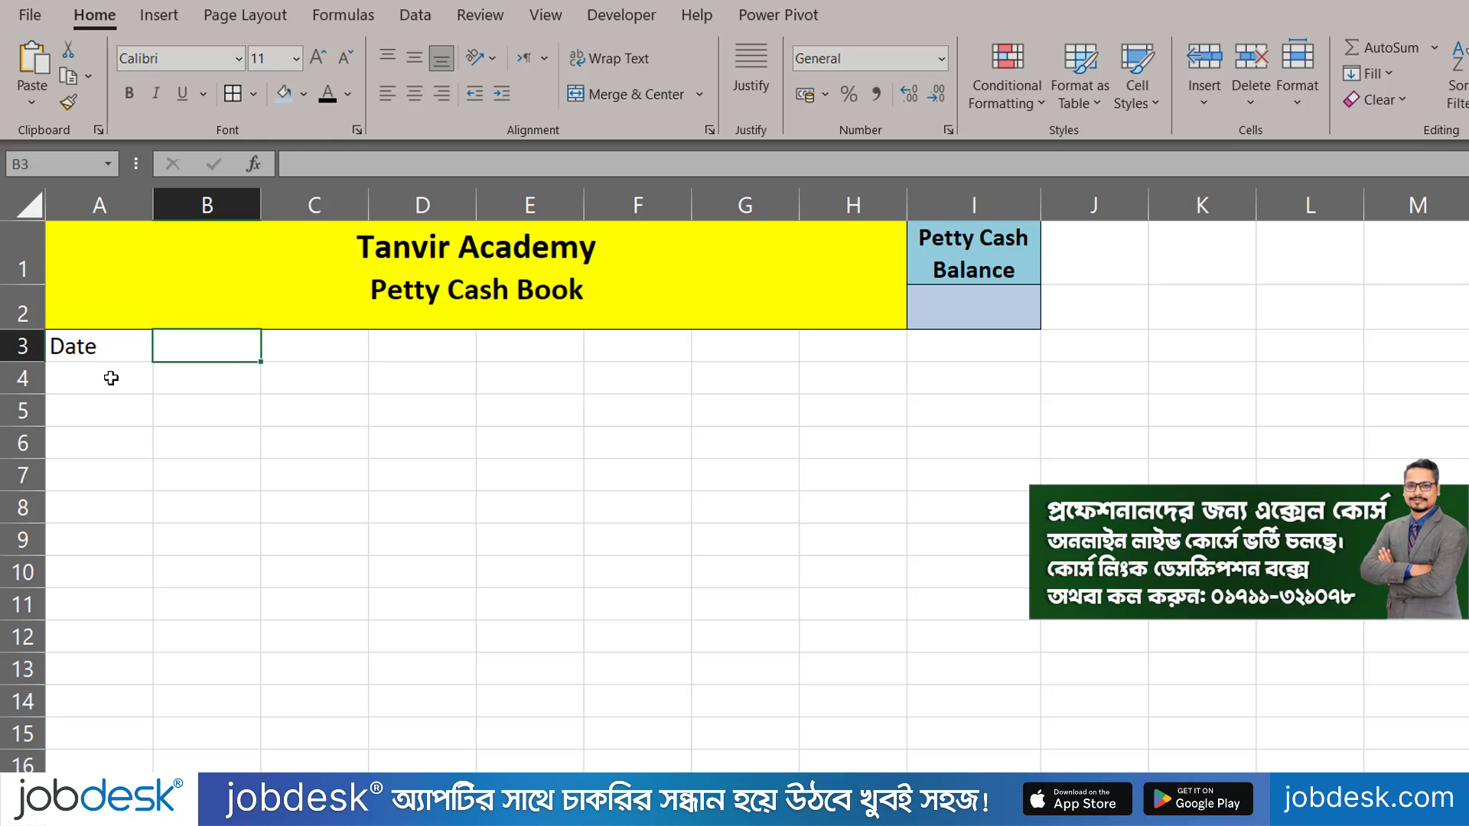
type("Amoun")
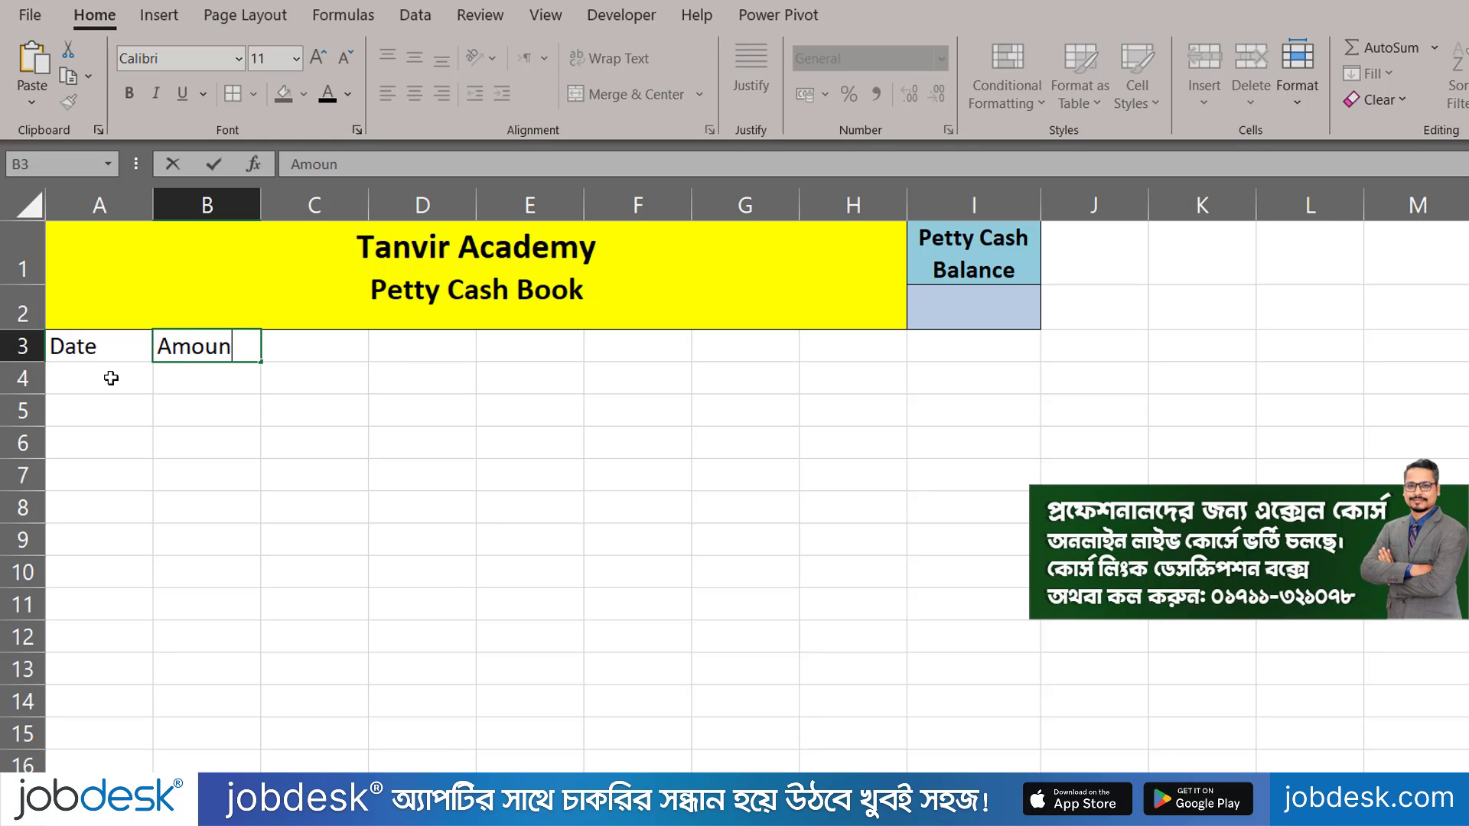
type("t Received")
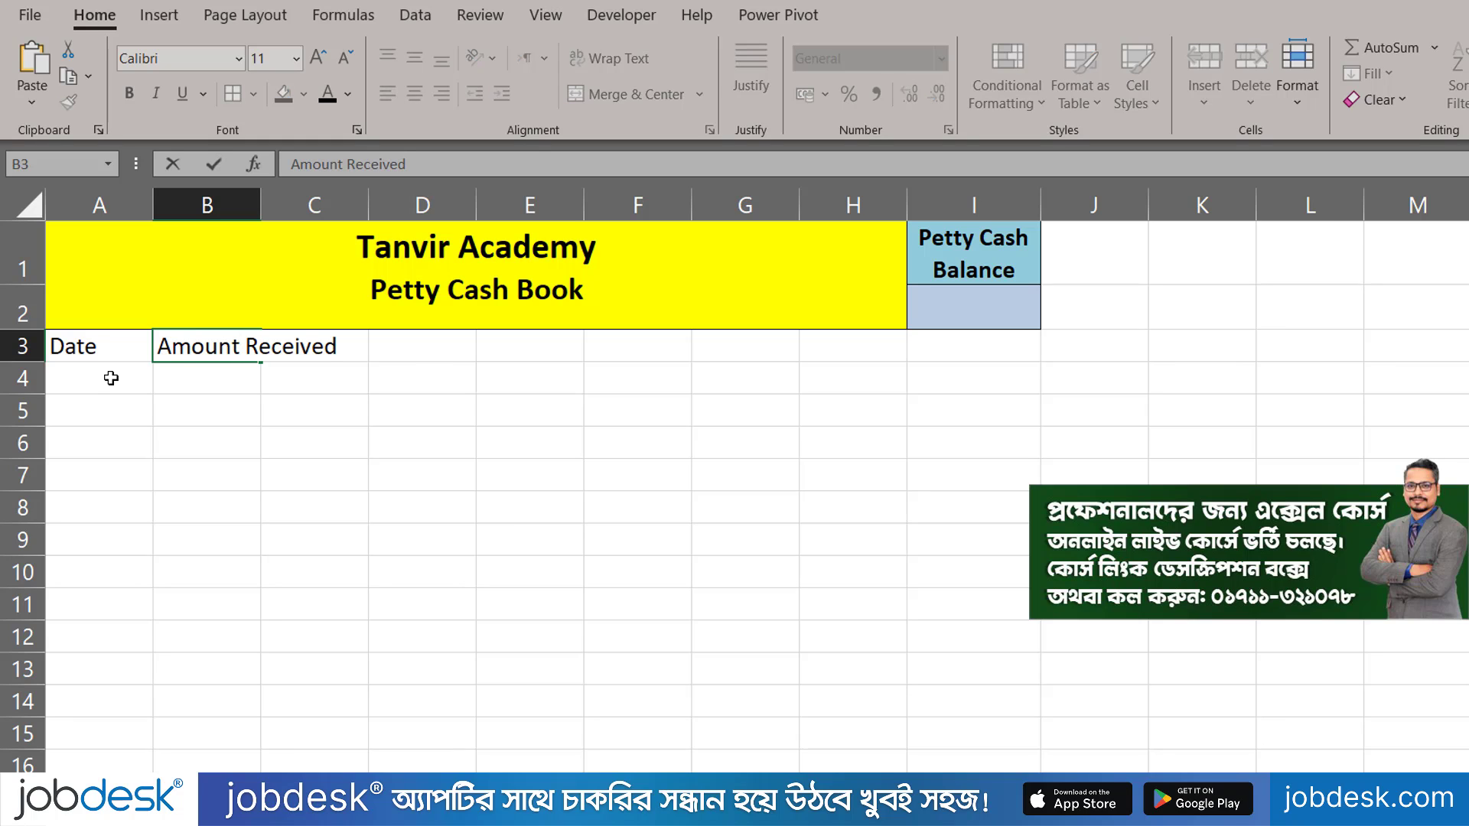
key("Tab")
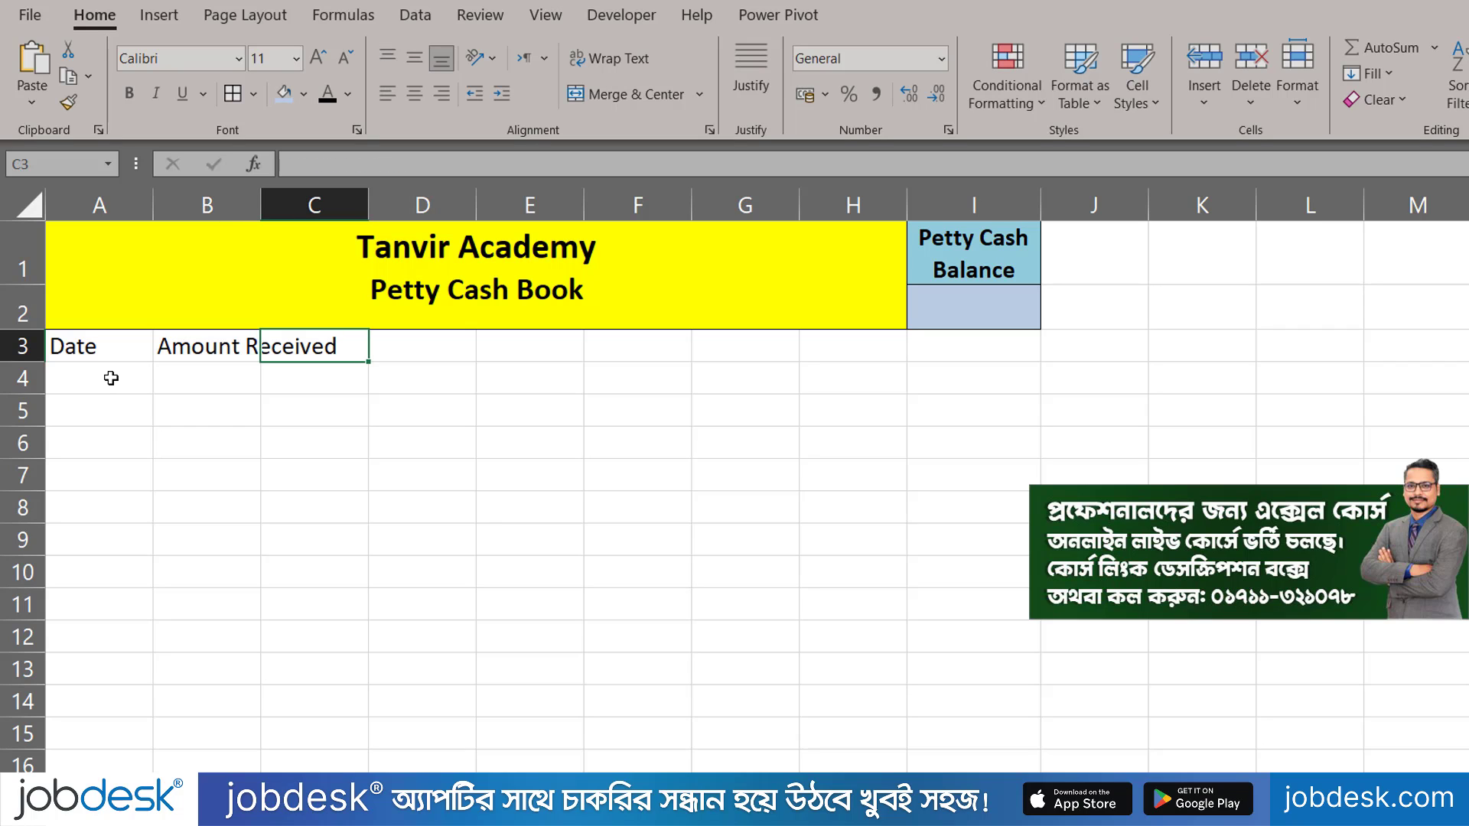
Step: Enter the column headings Date in C3, Particulars in D3 and Amount Paid in E3
type("Date")
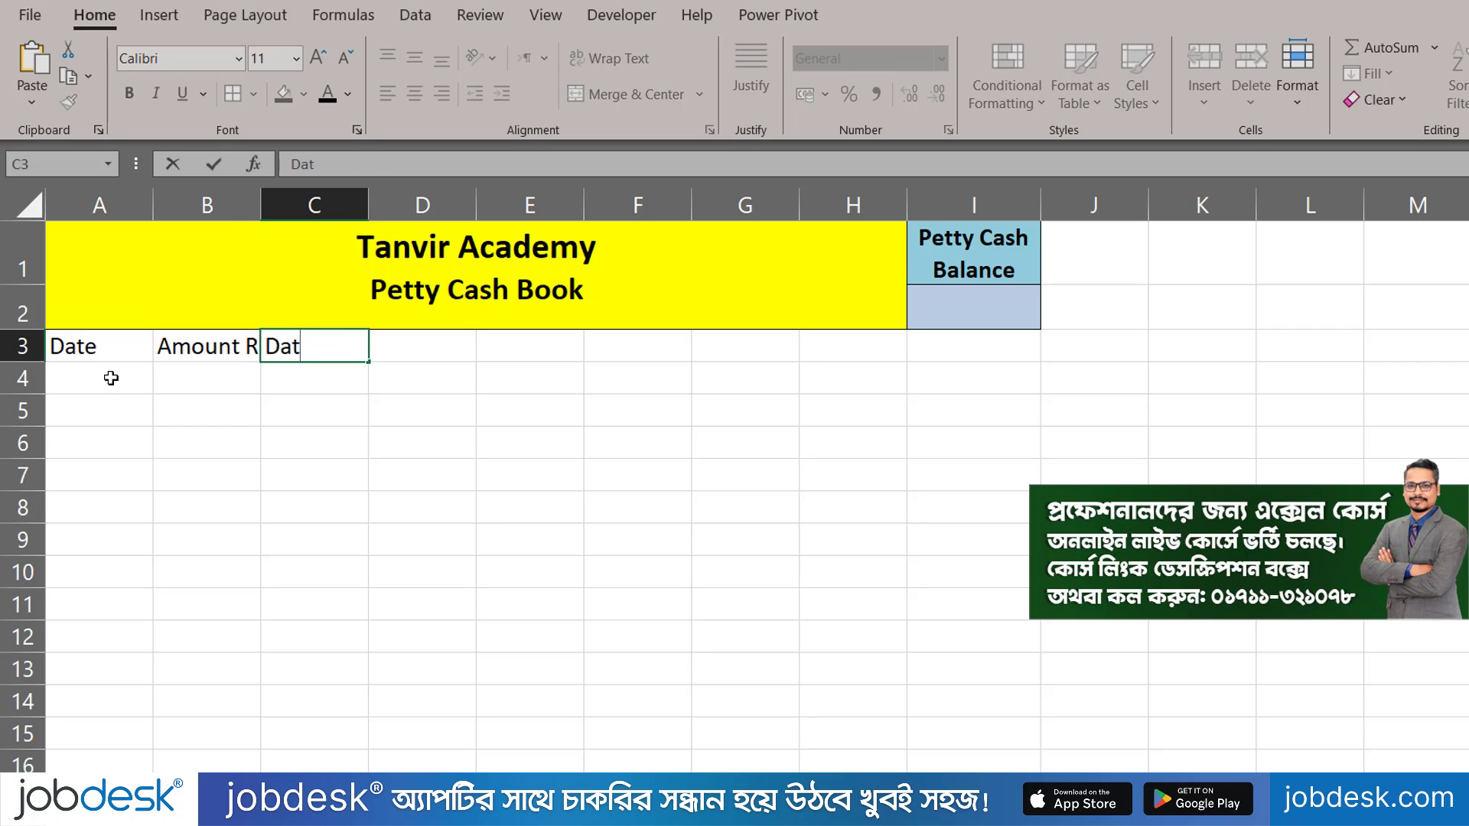
key("Tab")
key("BackSpace")
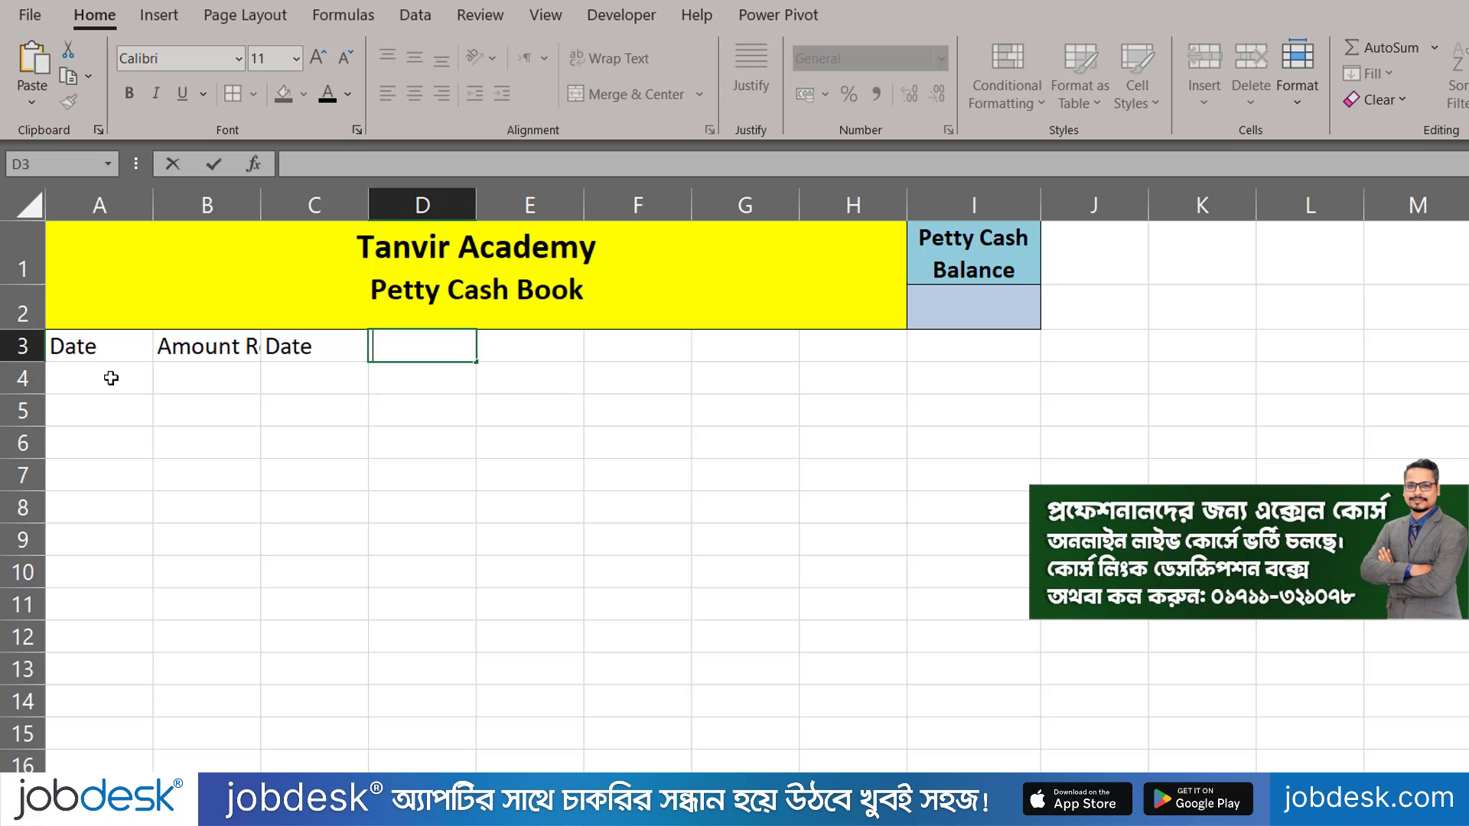
type("Particulars")
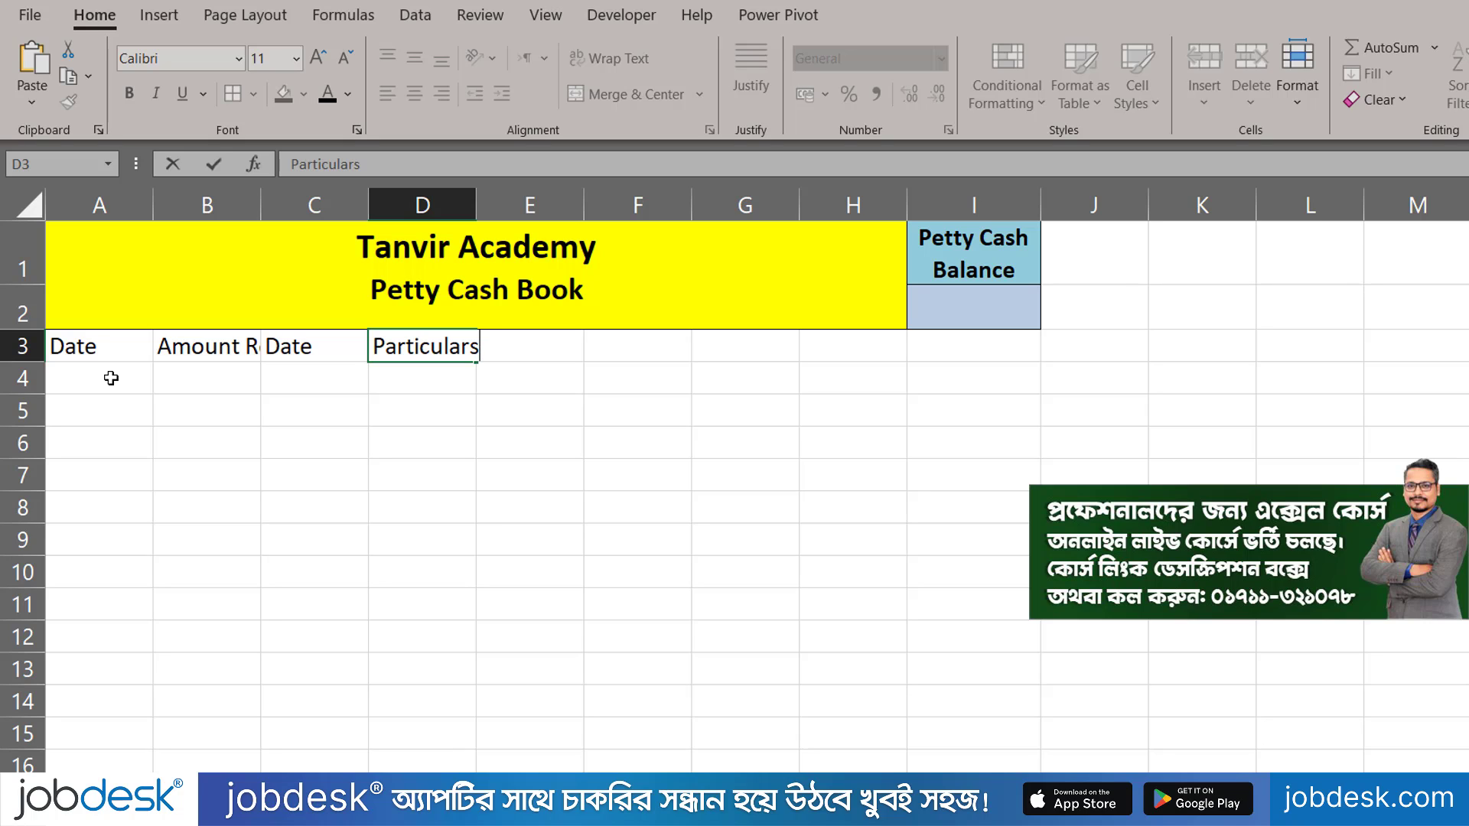
key("Tab")
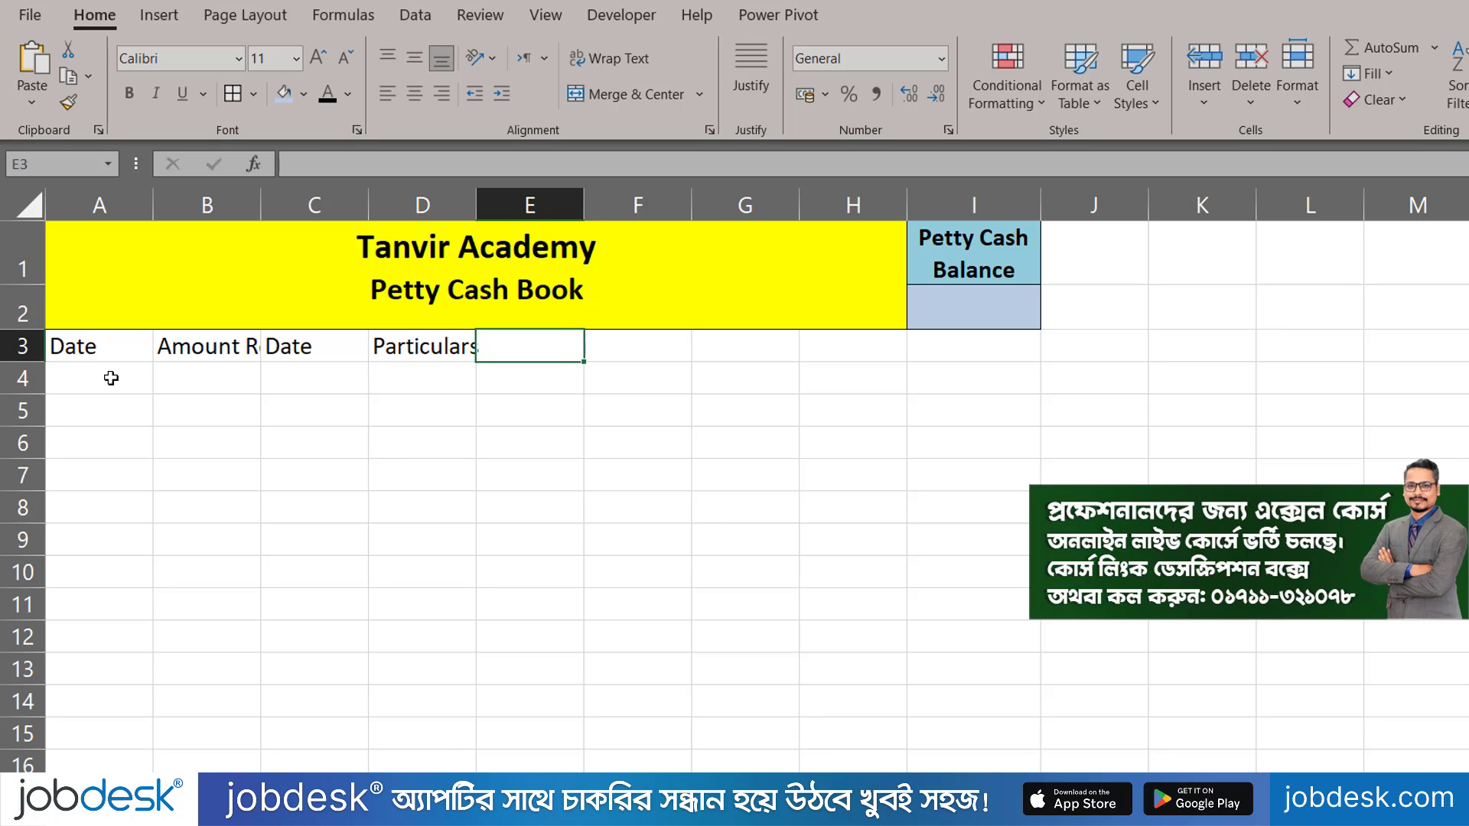
type("Amoun")
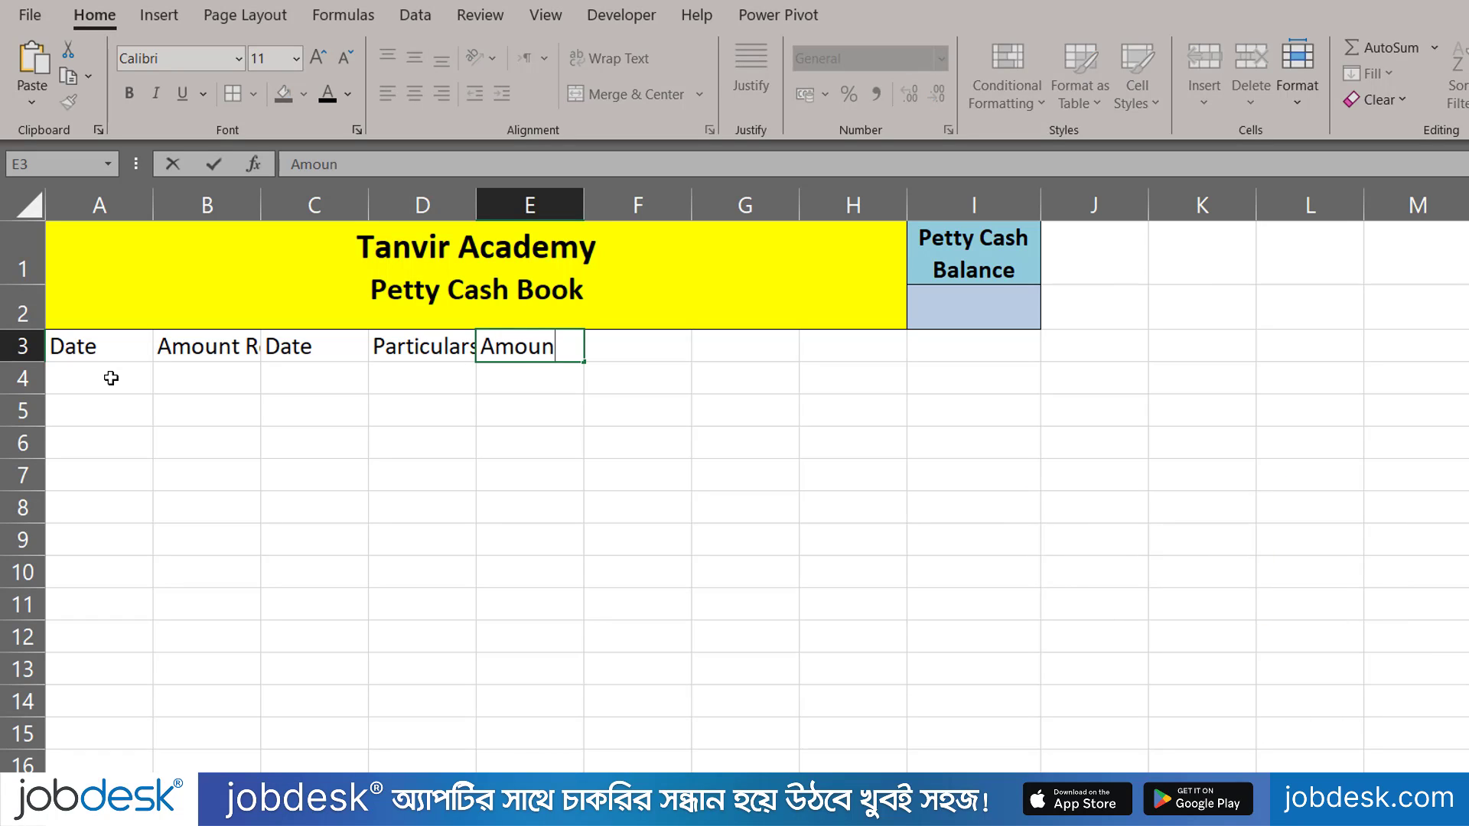
type("t Paid")
key("Tab")
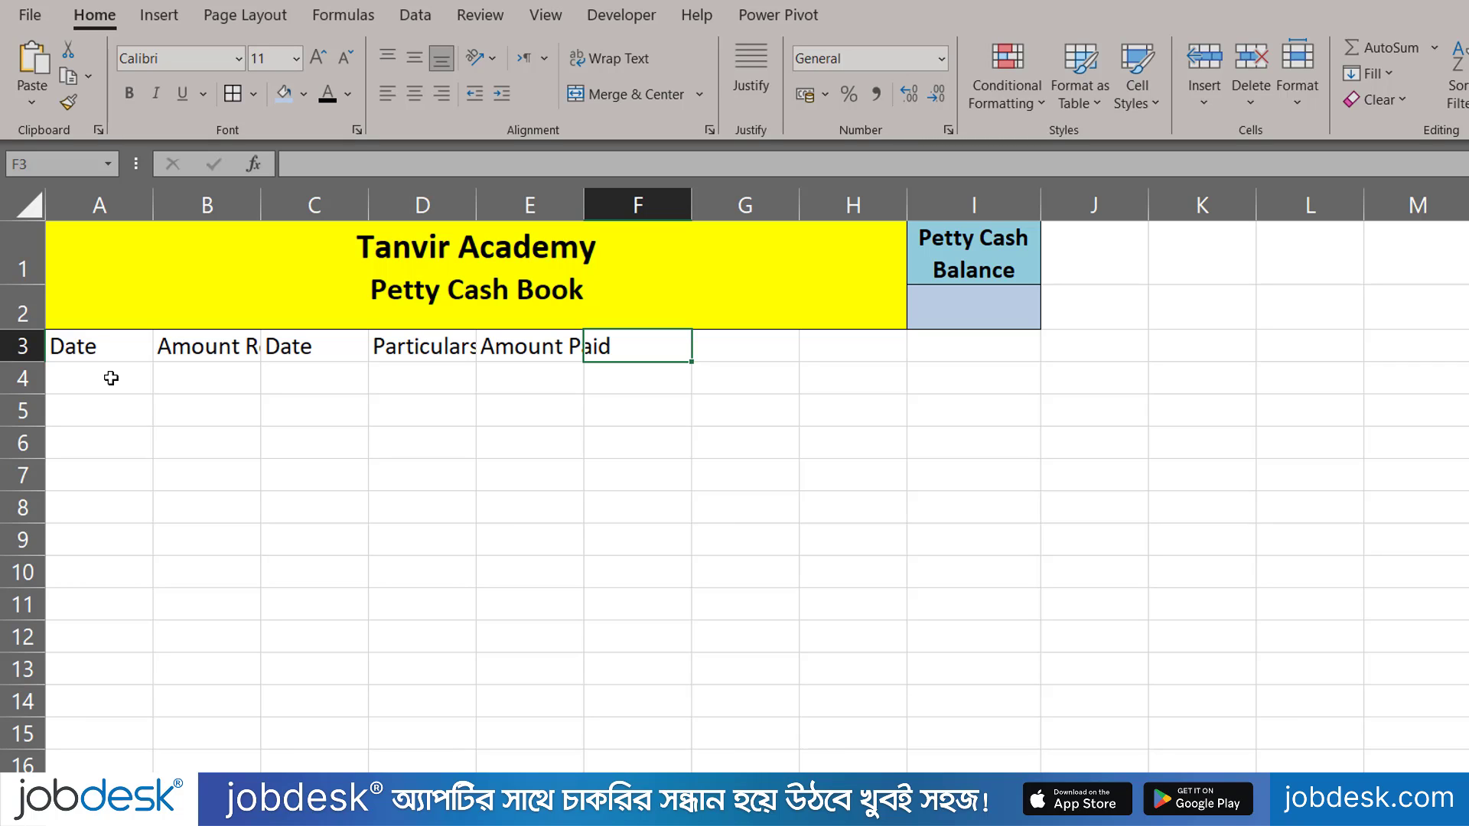
Step: Enter the column headings Stationary in F3, Bill in G3, Delivery in H3 and Courier in I3
type("S")
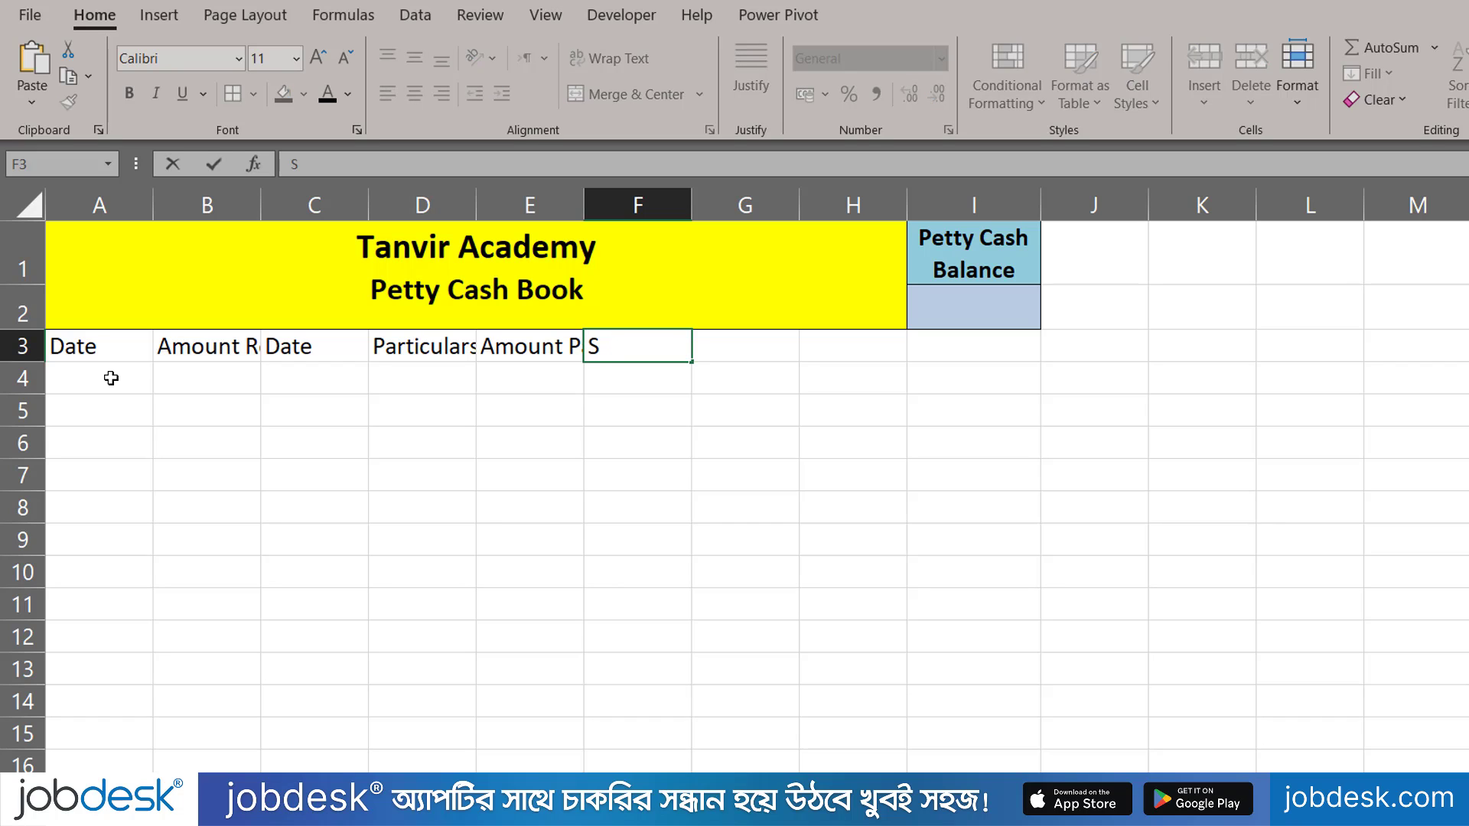
type("tationary")
key("Tab")
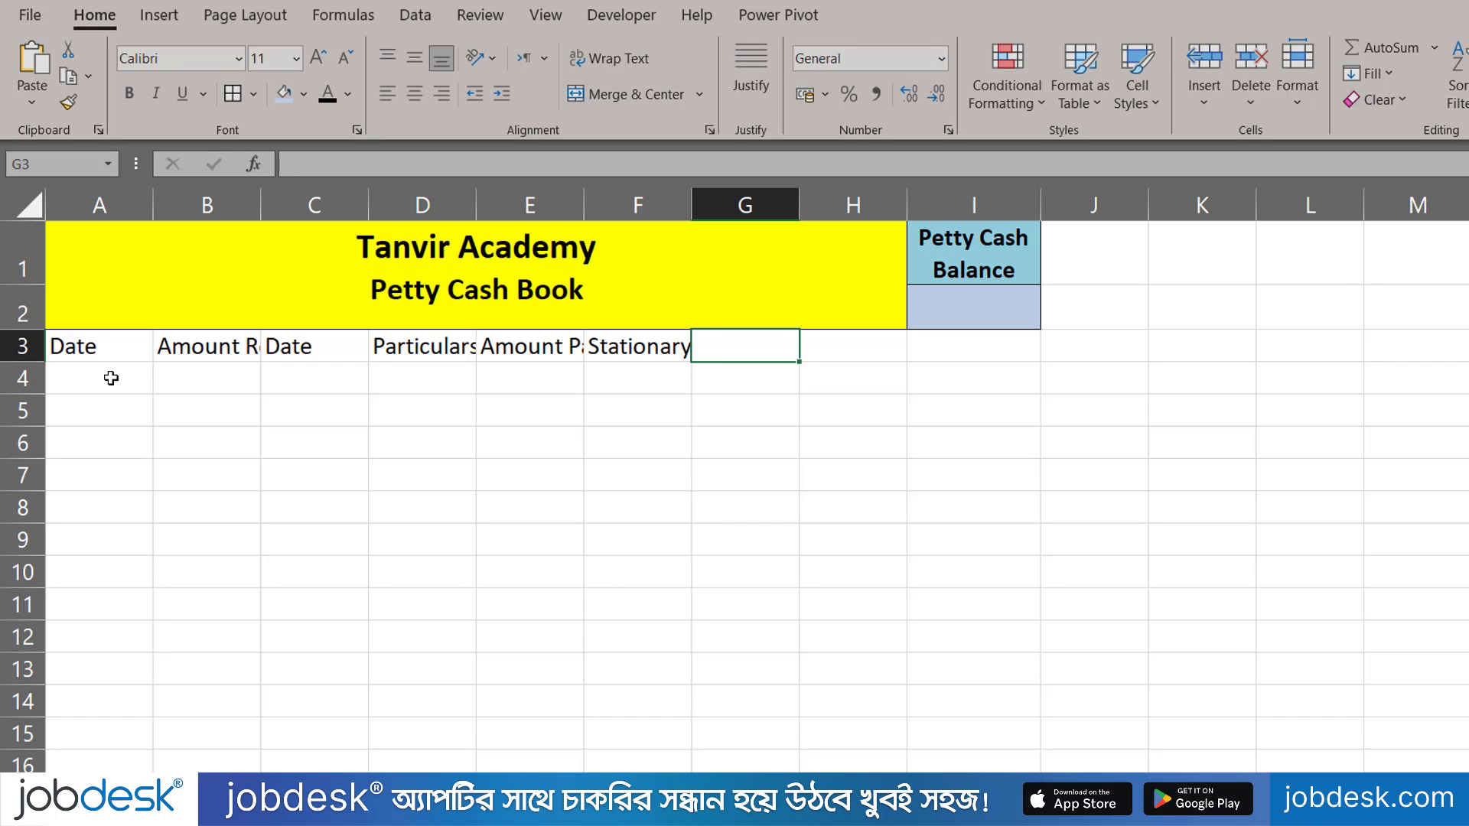
type("Bill")
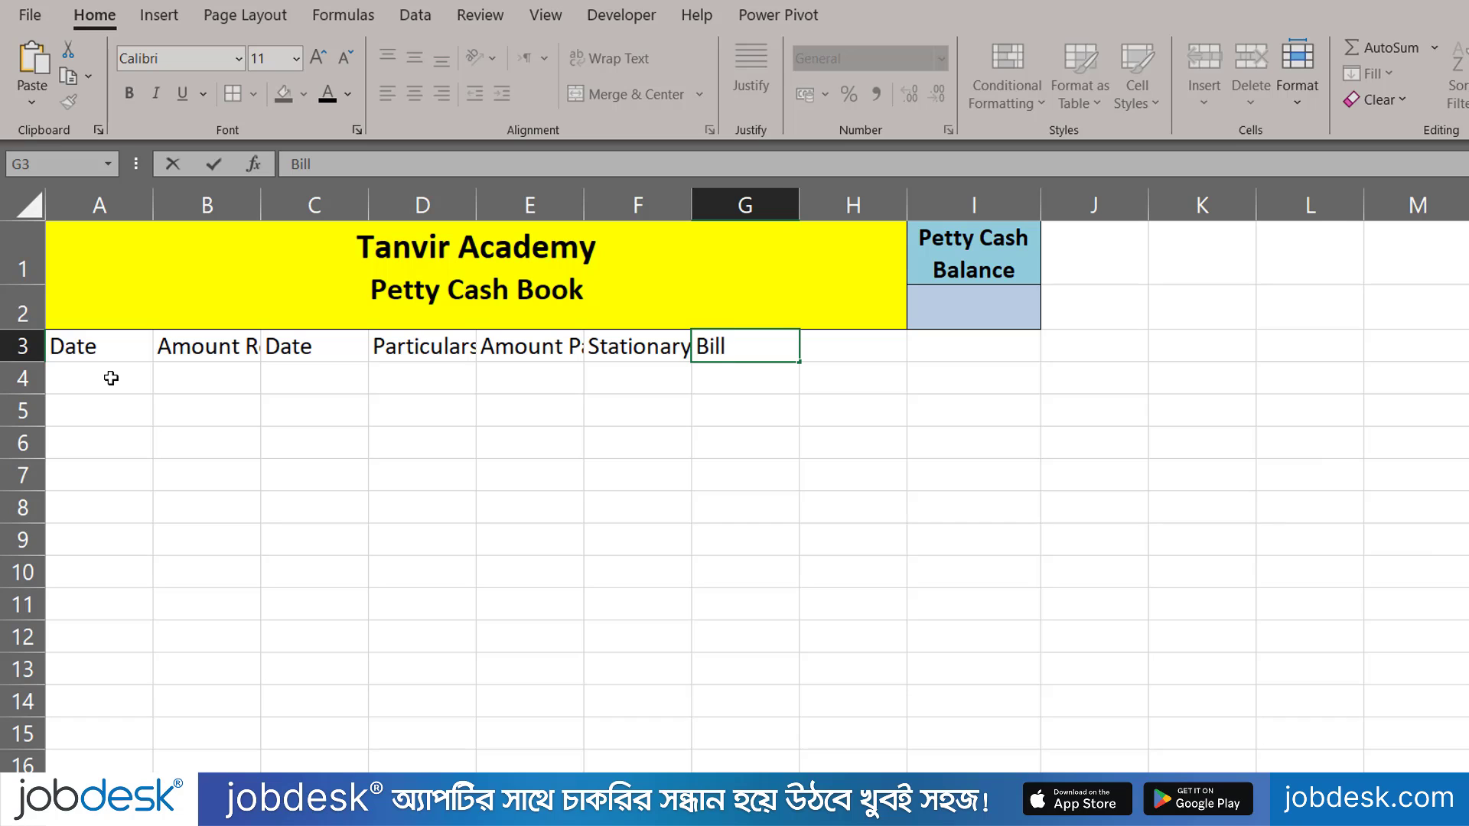
key("Tab")
type("Delivery")
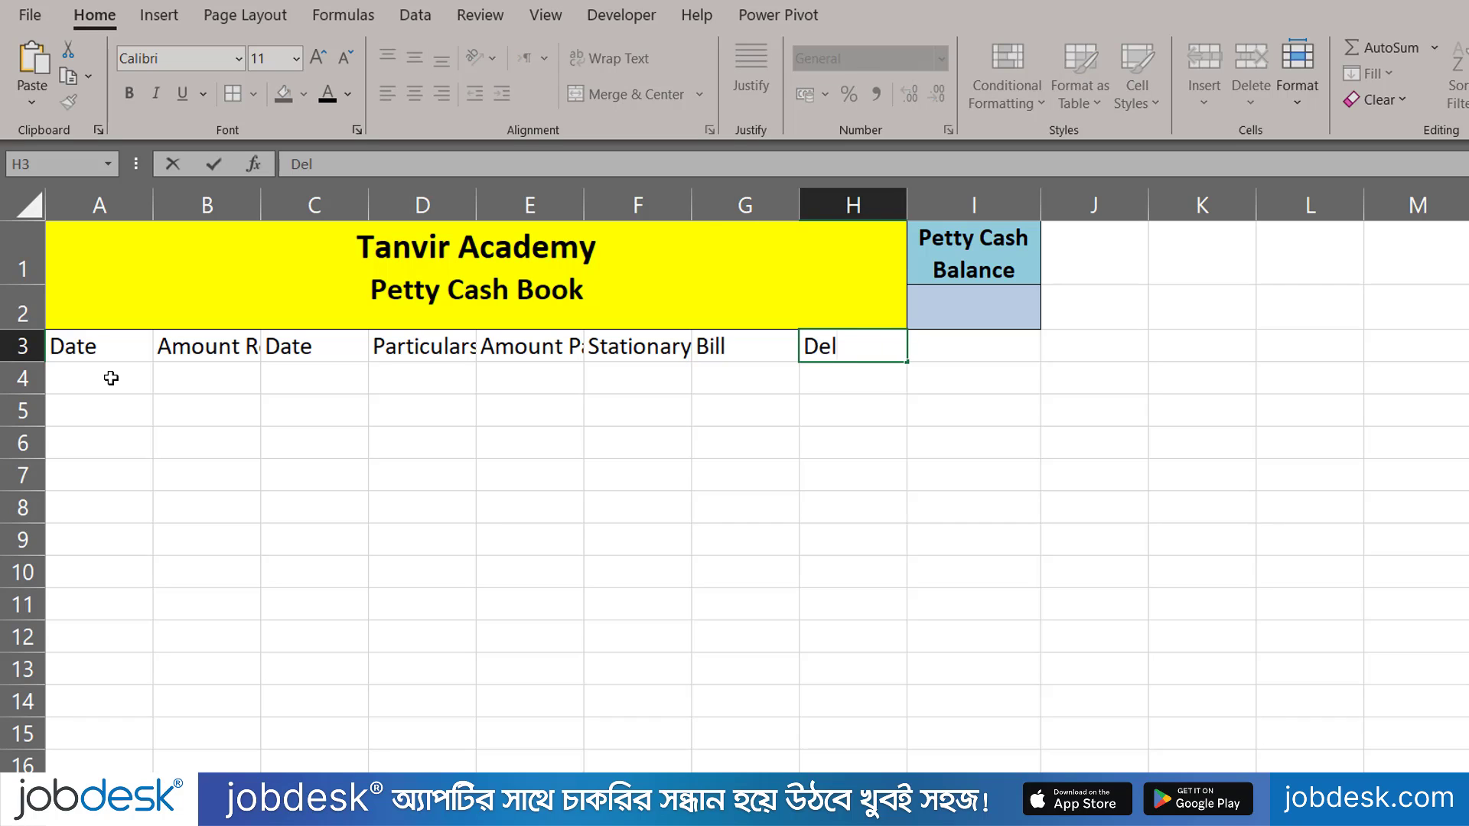
key("Tab")
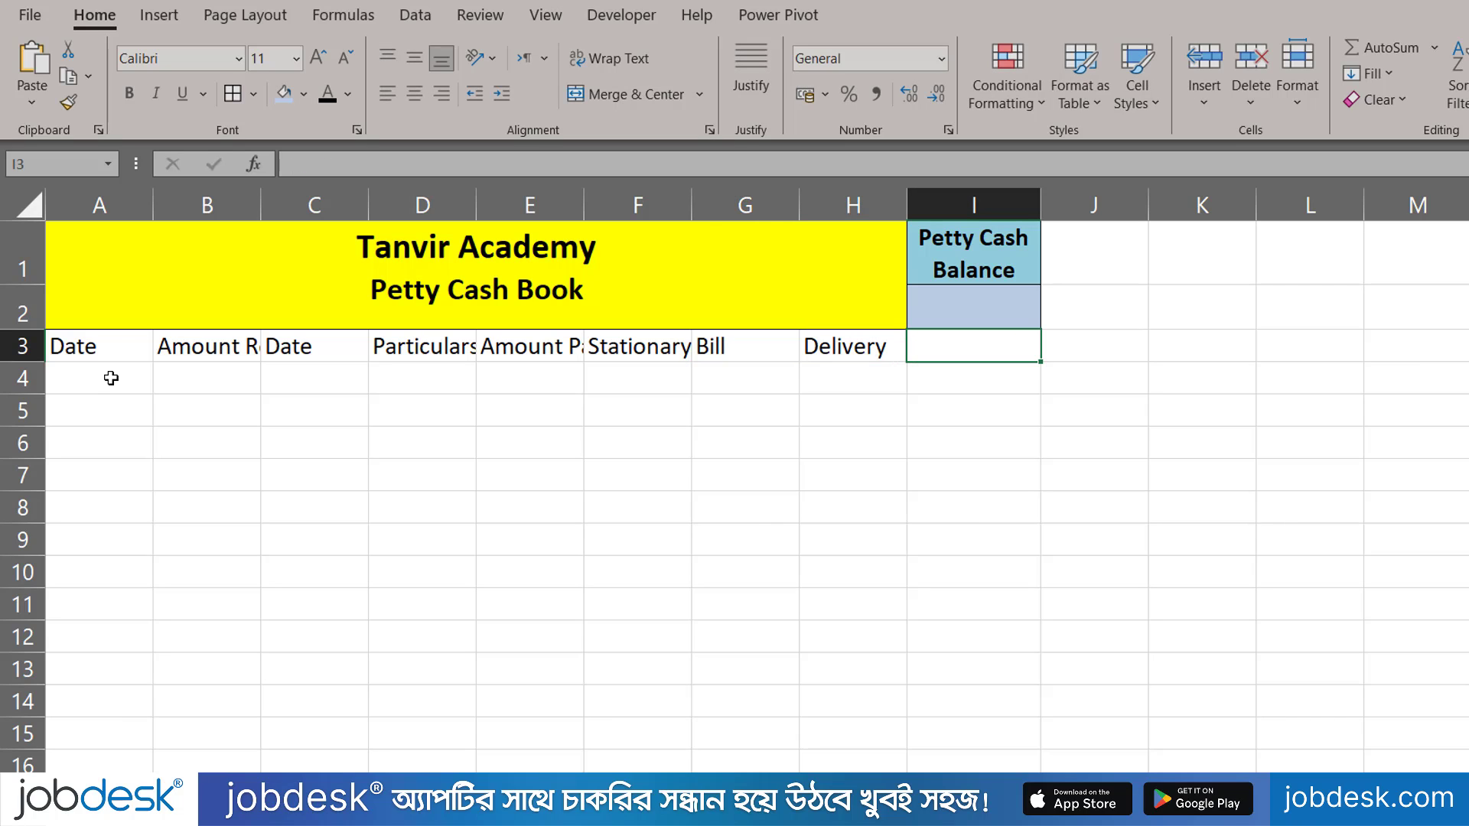
type("Co")
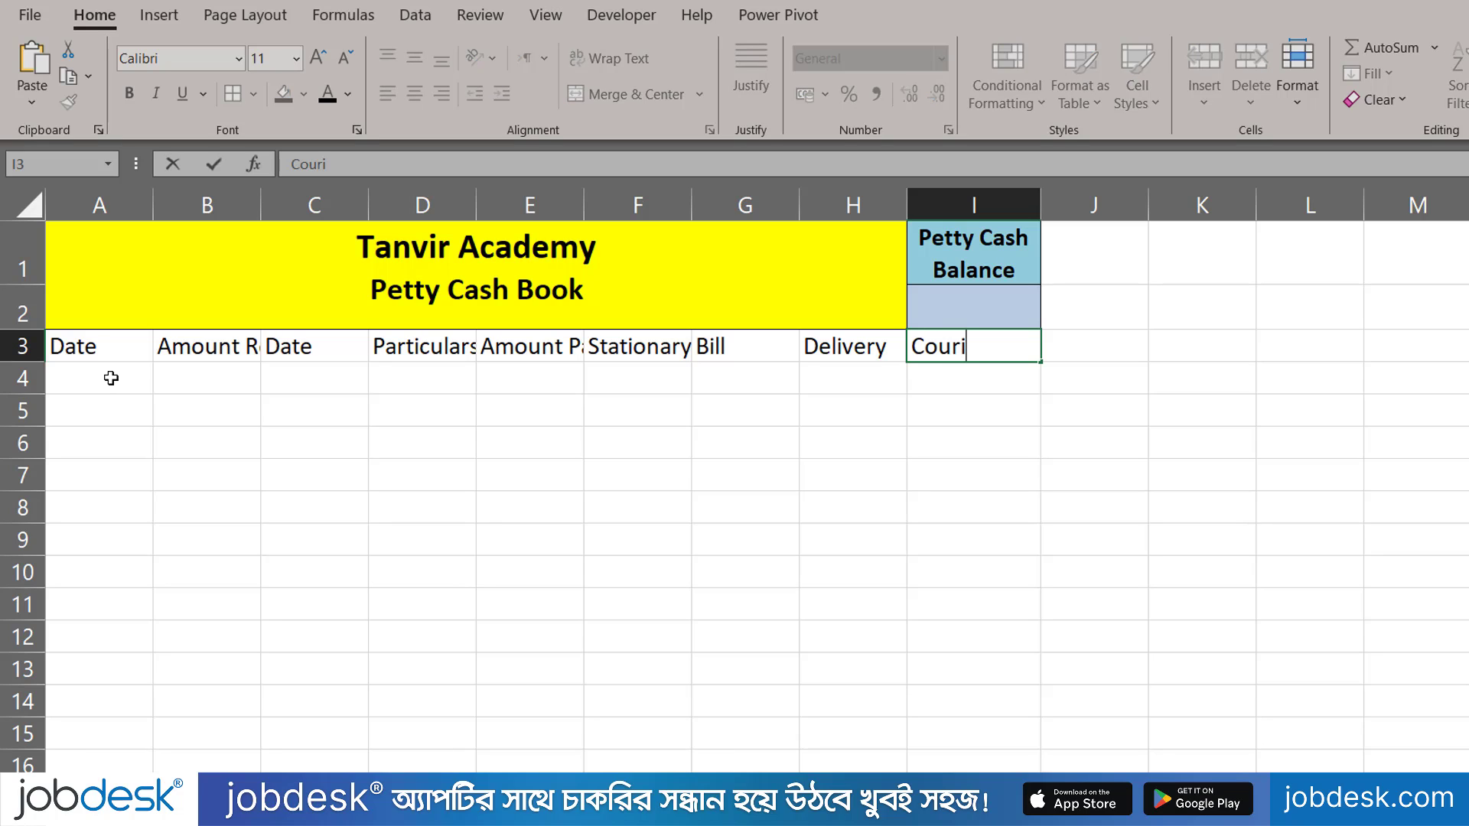
type("urier")
left_click(111, 378)
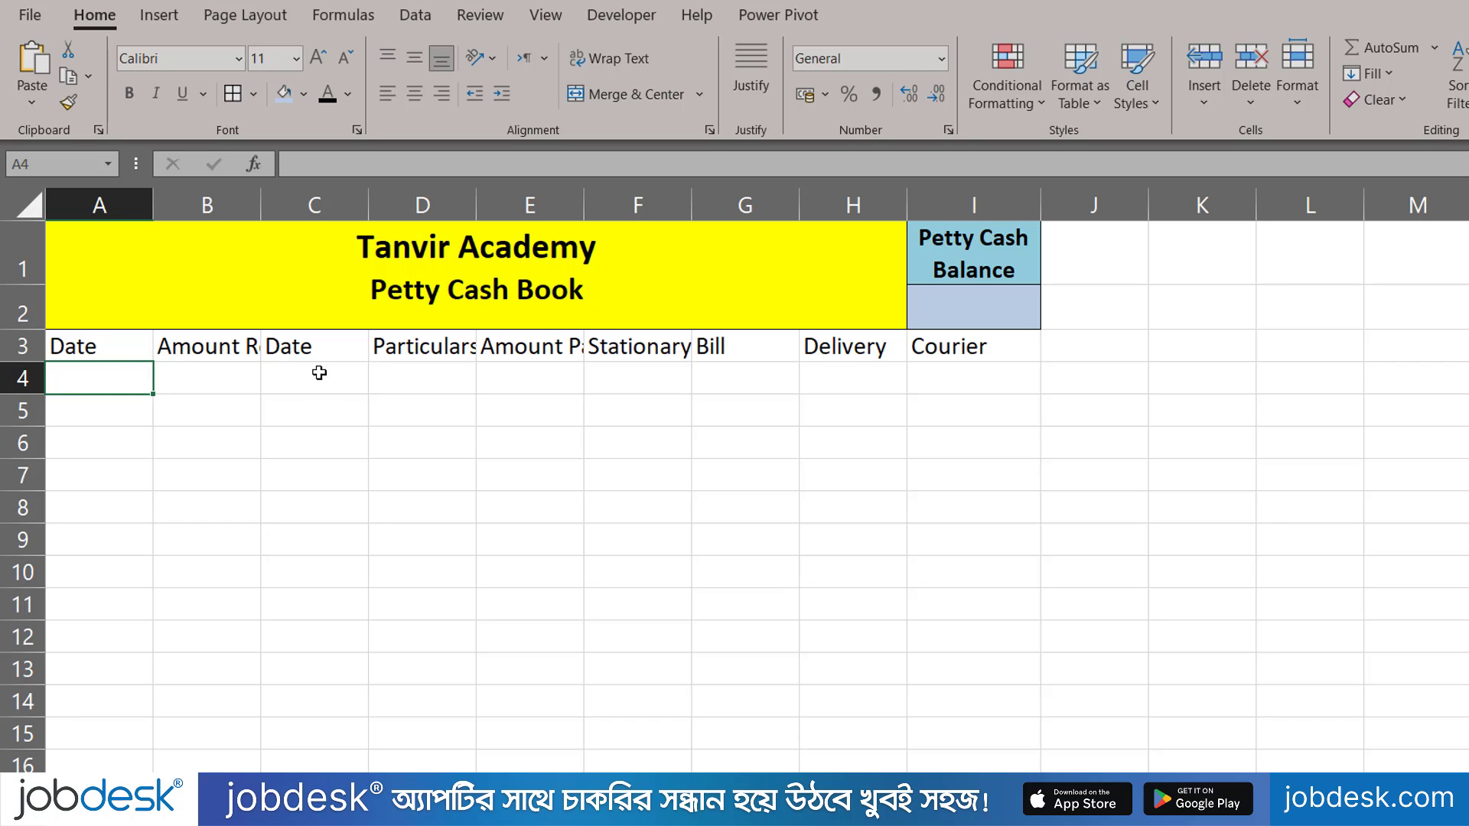
Step: Make heading row 3 taller and center the headings in A3:I3 both vertically and horizontally
left_click_drag(9, 361, 971, 370)
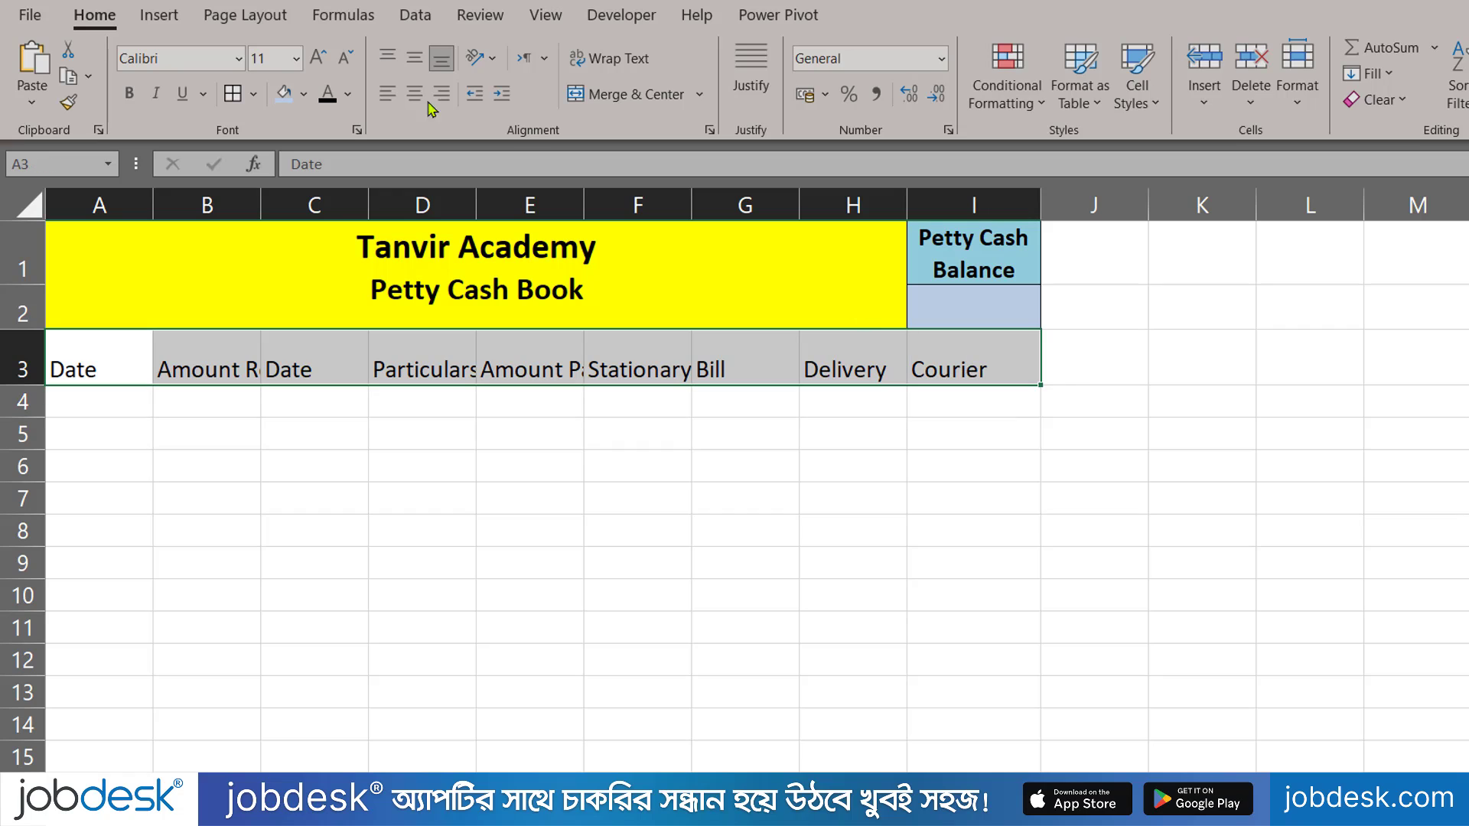
left_click(416, 62)
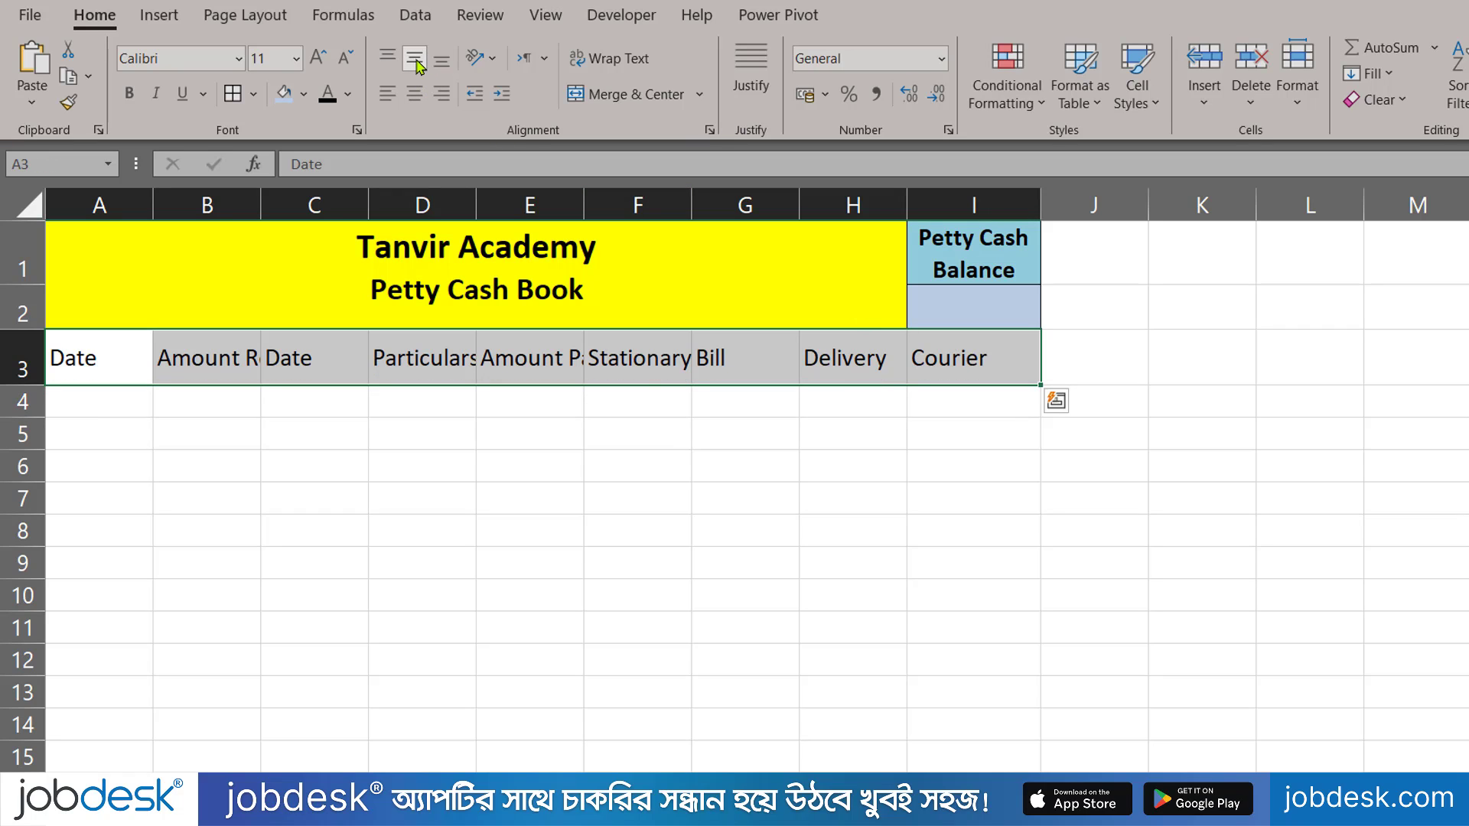
left_click(416, 94)
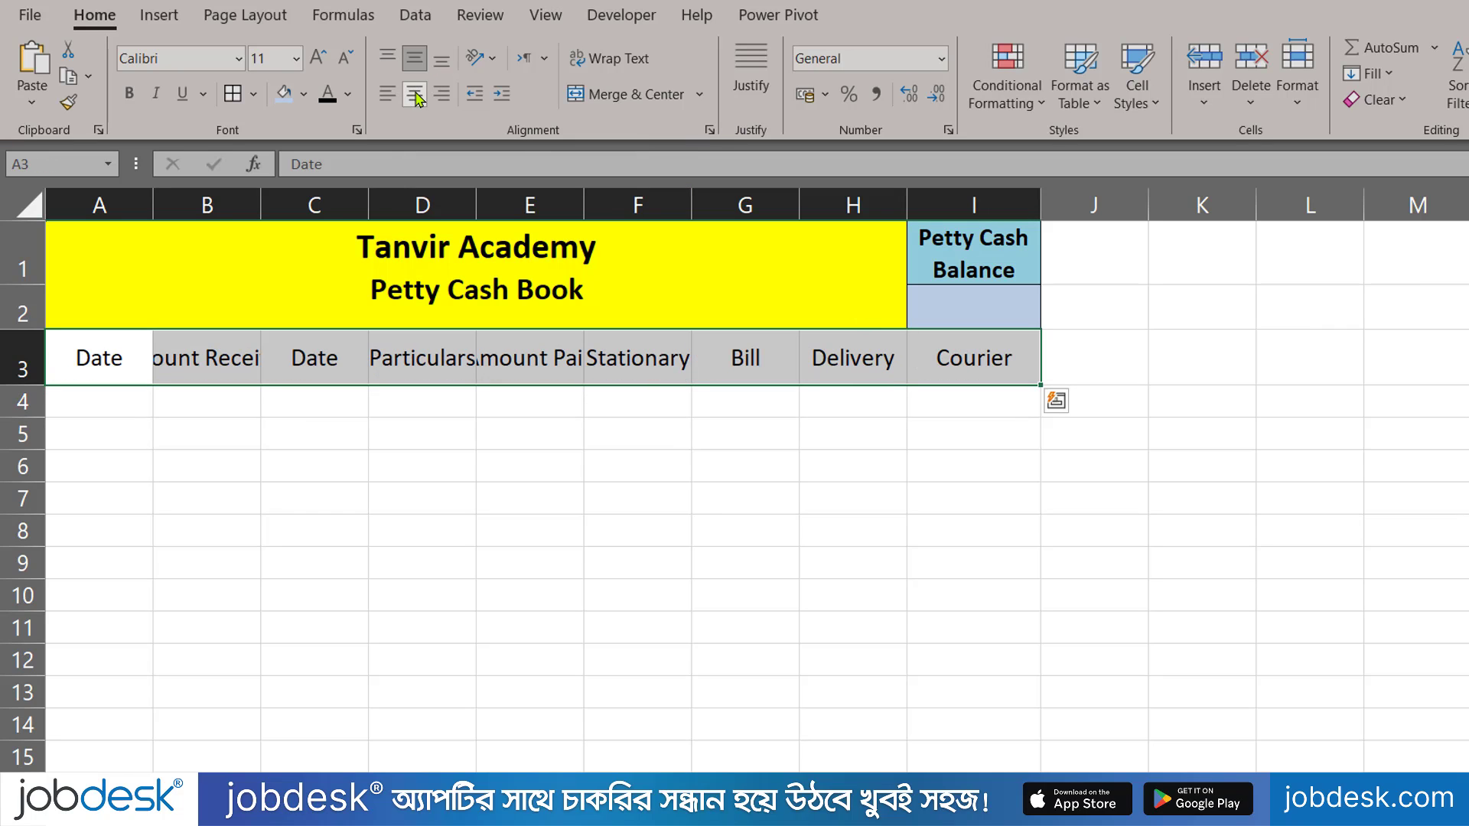
Step: Wrap the text of all column headings in A3:I3
left_click(222, 355)
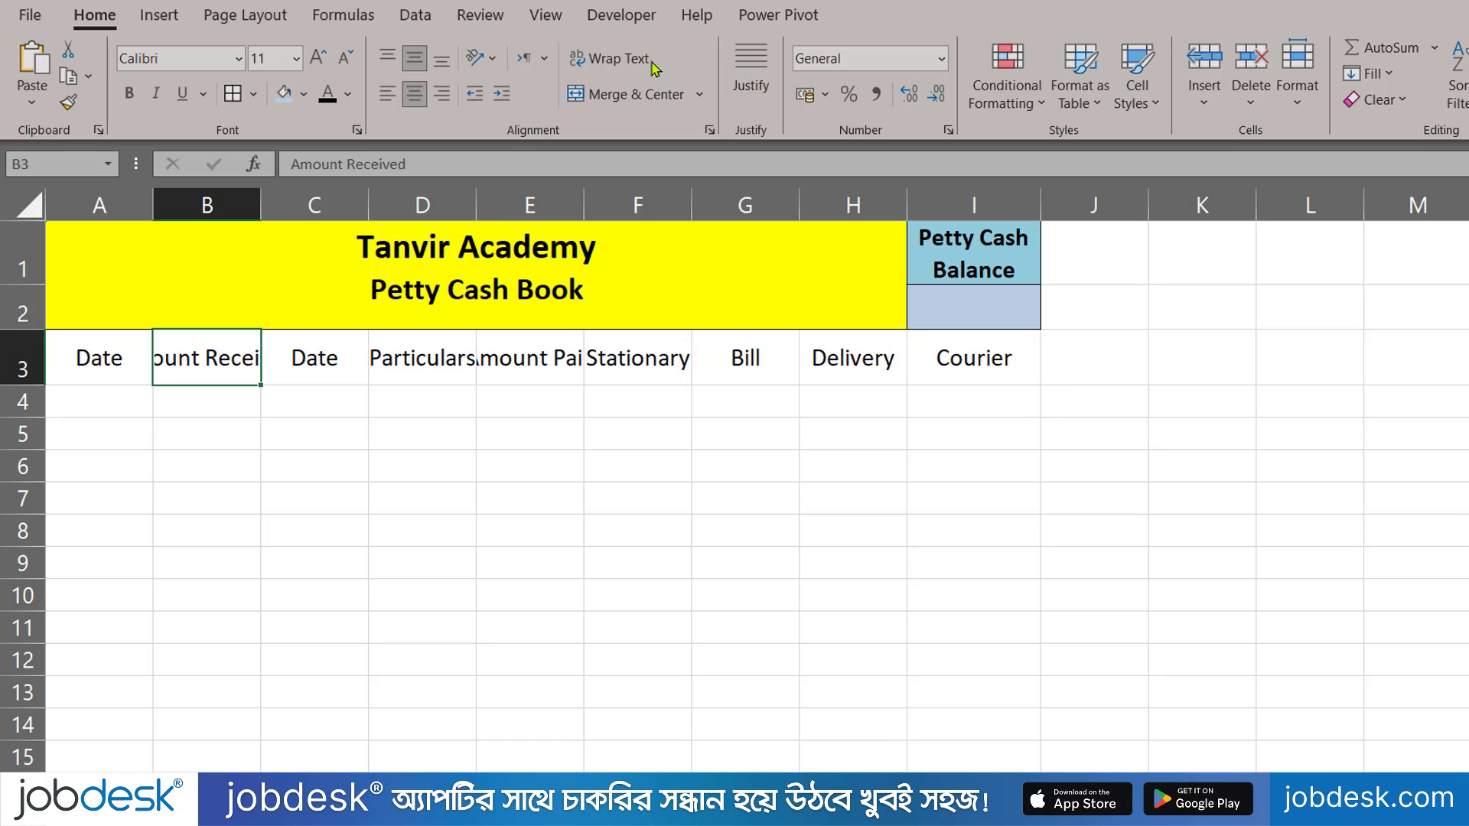
left_click(616, 59)
left_click_drag(115, 356, 971, 360)
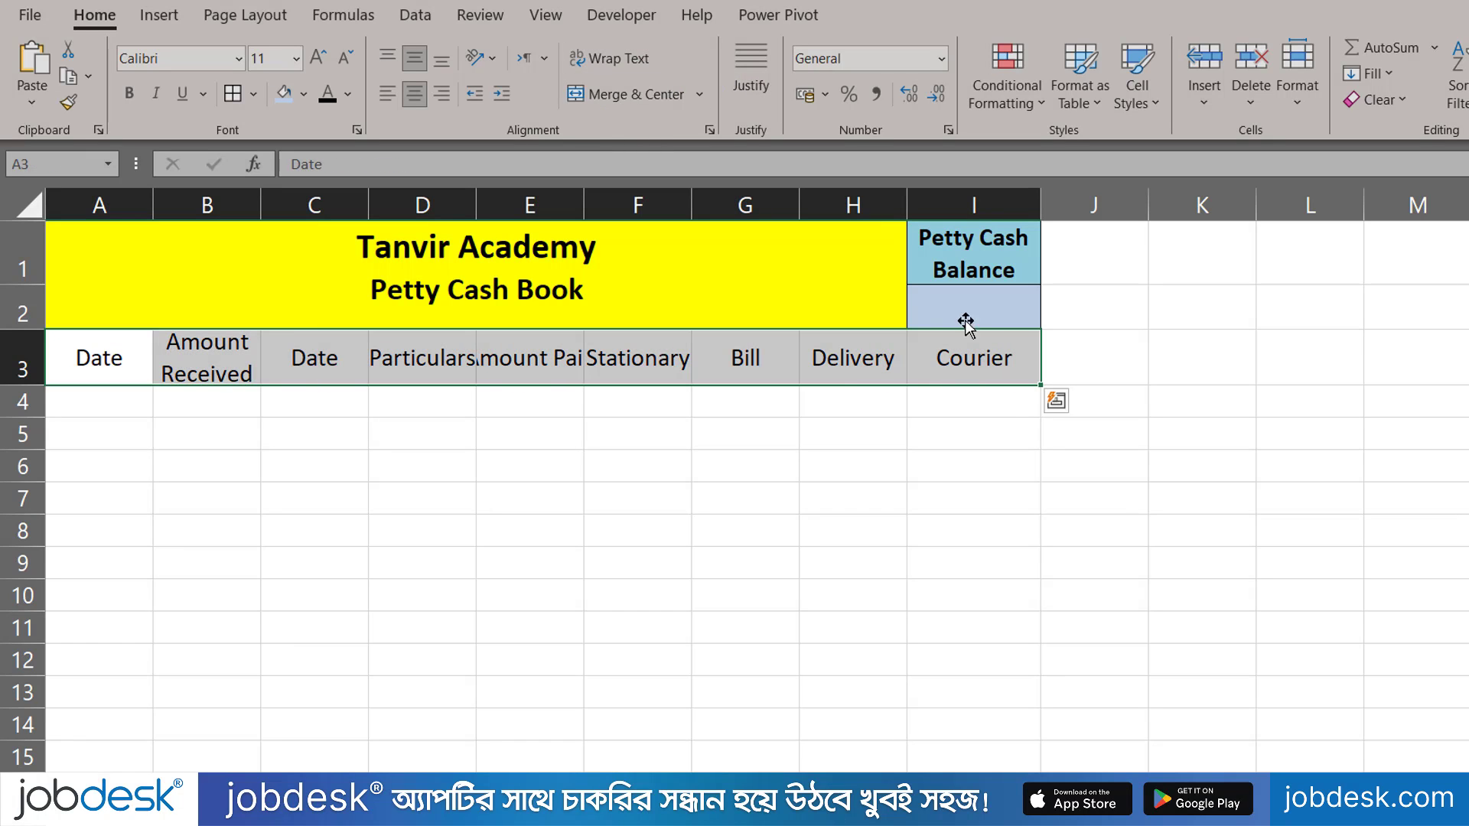
left_click(596, 67)
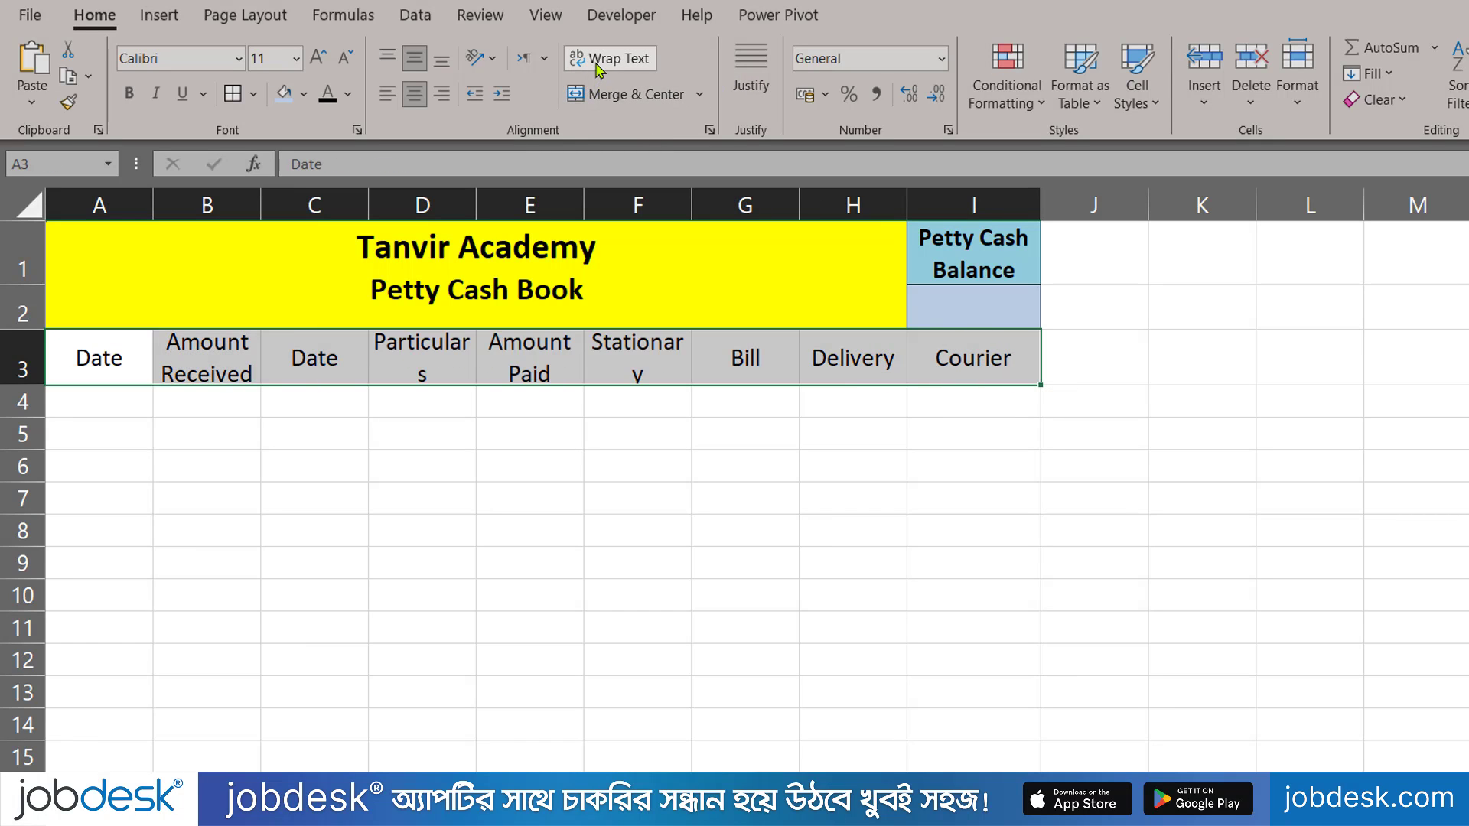
left_click(596, 67)
left_click(596, 67)
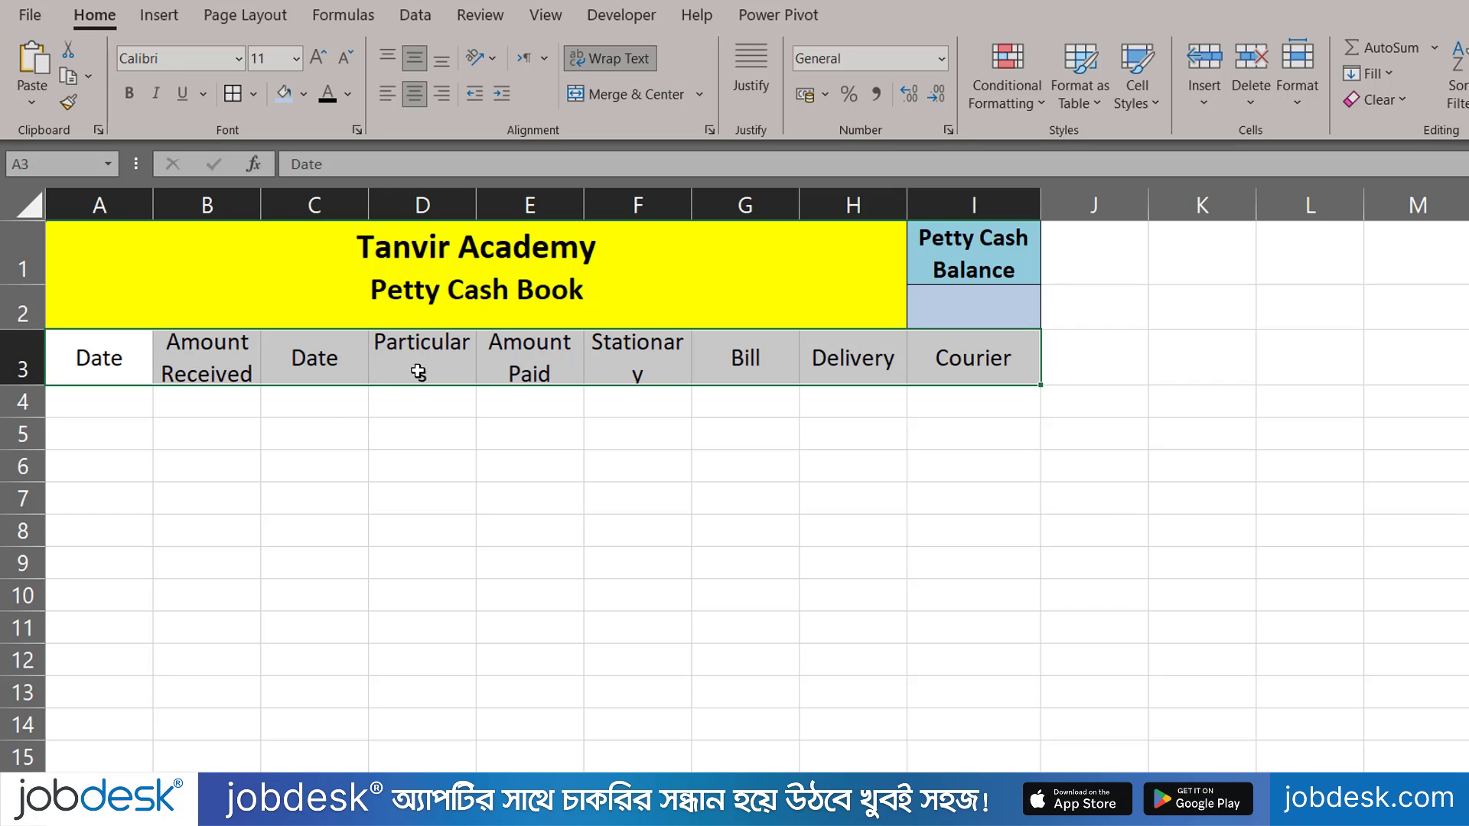
Step: Widen columns D and F so that Particulars and Stationary each fit on one line
left_click(442, 344)
left_click_drag(477, 198, 489, 199)
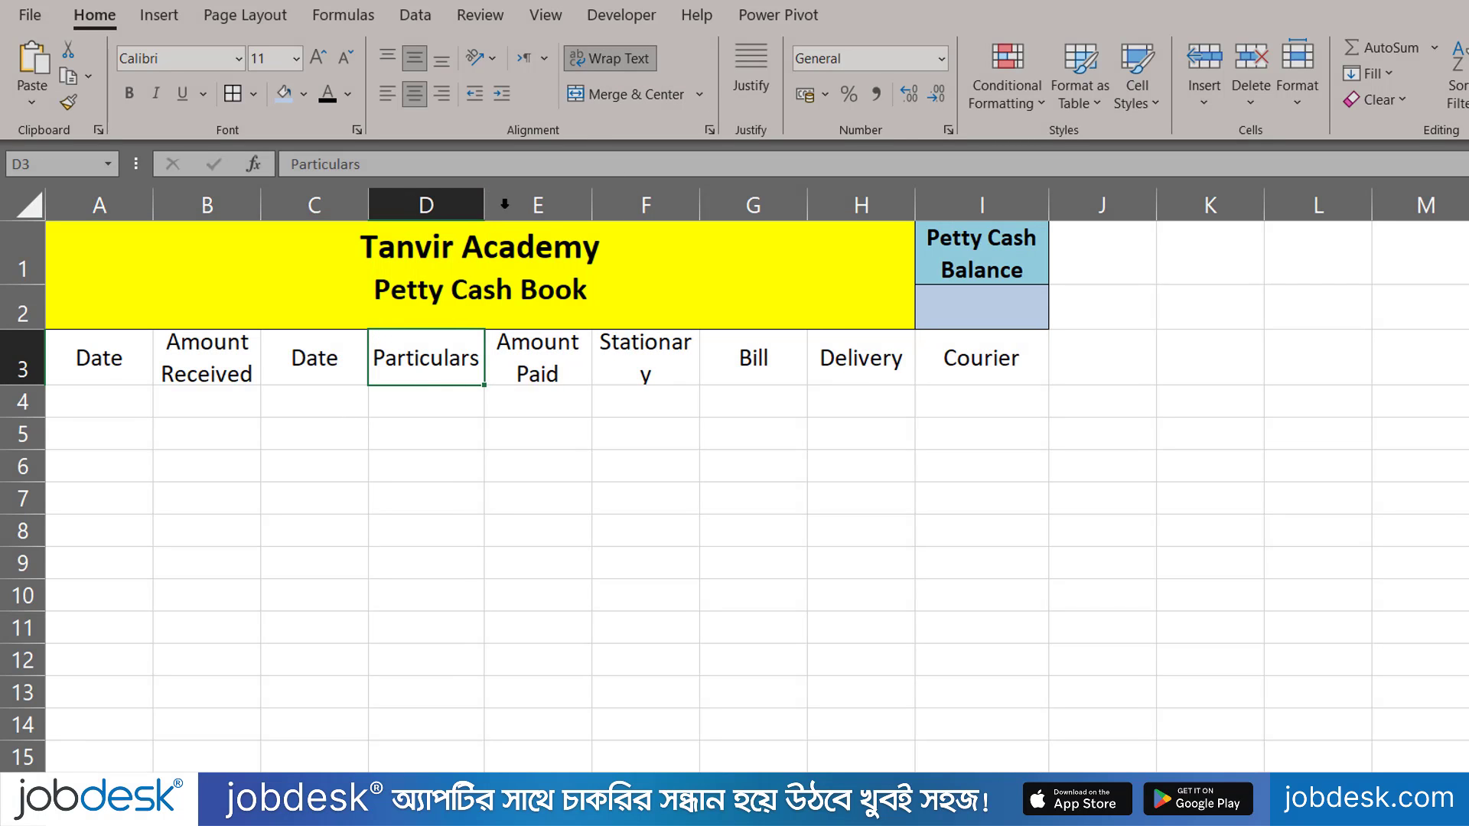
left_click(538, 341)
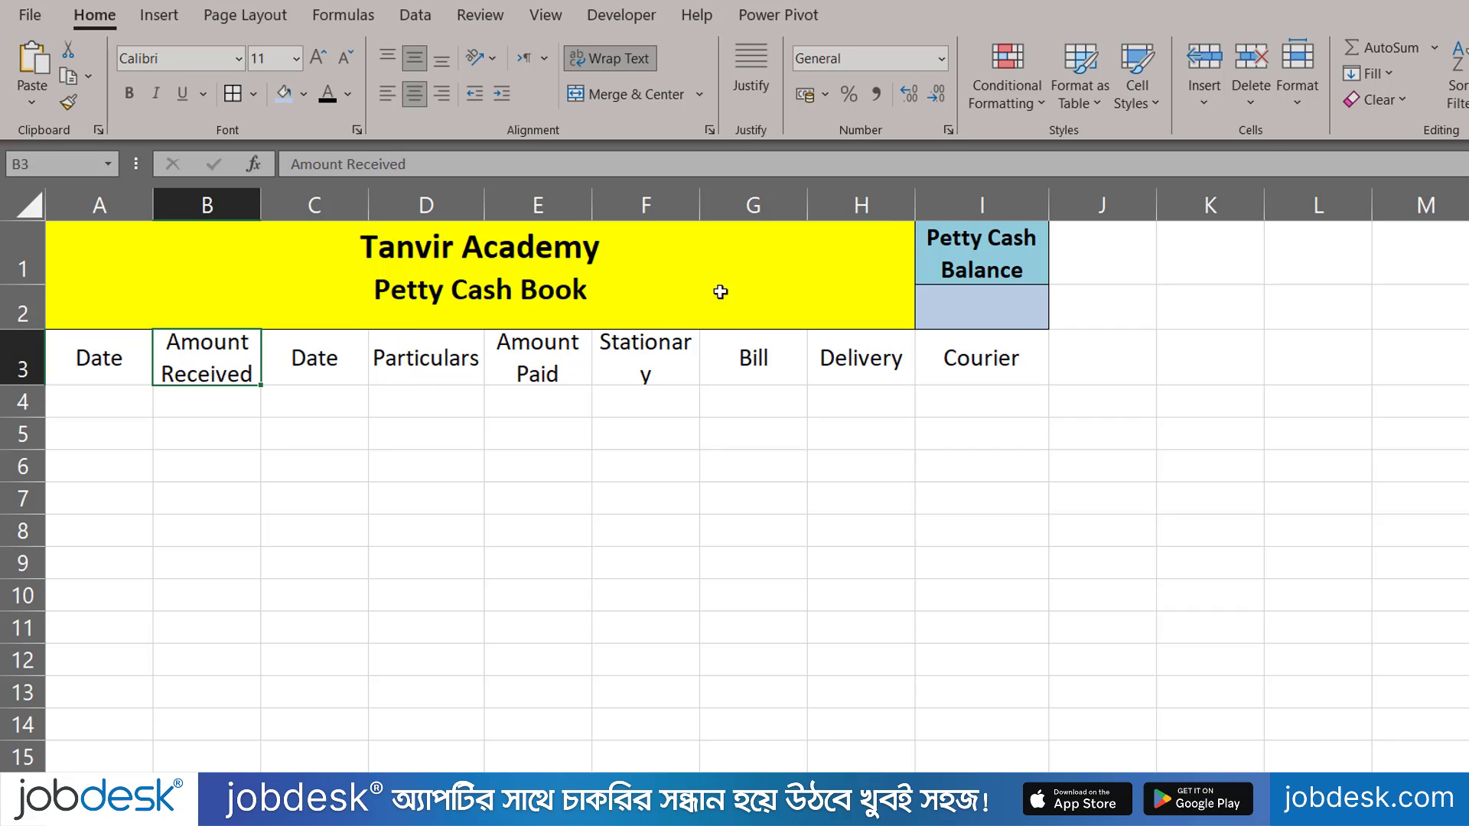
left_click_drag(699, 204, 704, 201)
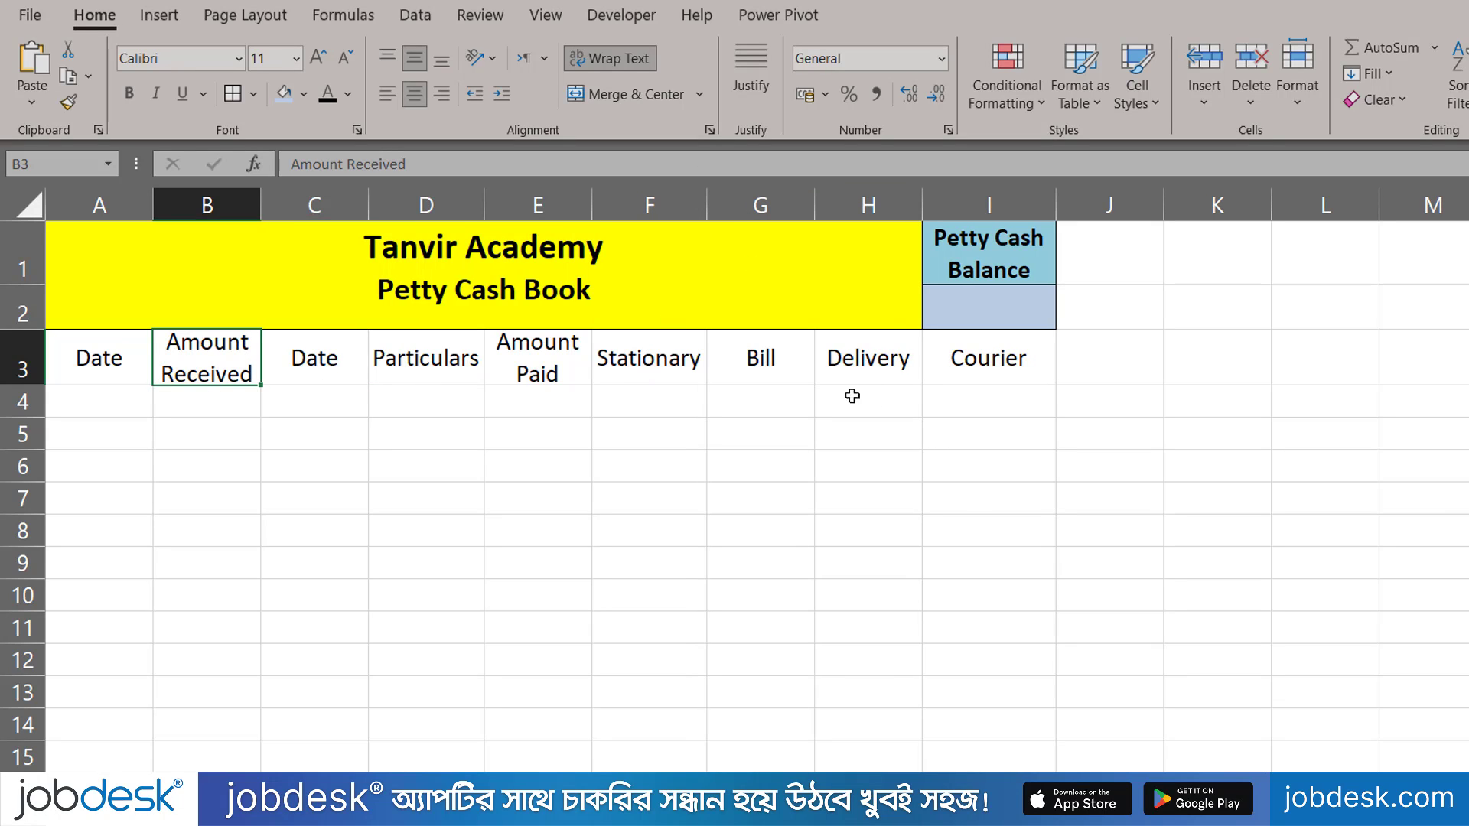
left_click(828, 359)
Step: Fill the heading row A3:I3 with standard dark blue and set its font color to white
left_click_drag(138, 358, 948, 380)
left_click(303, 93)
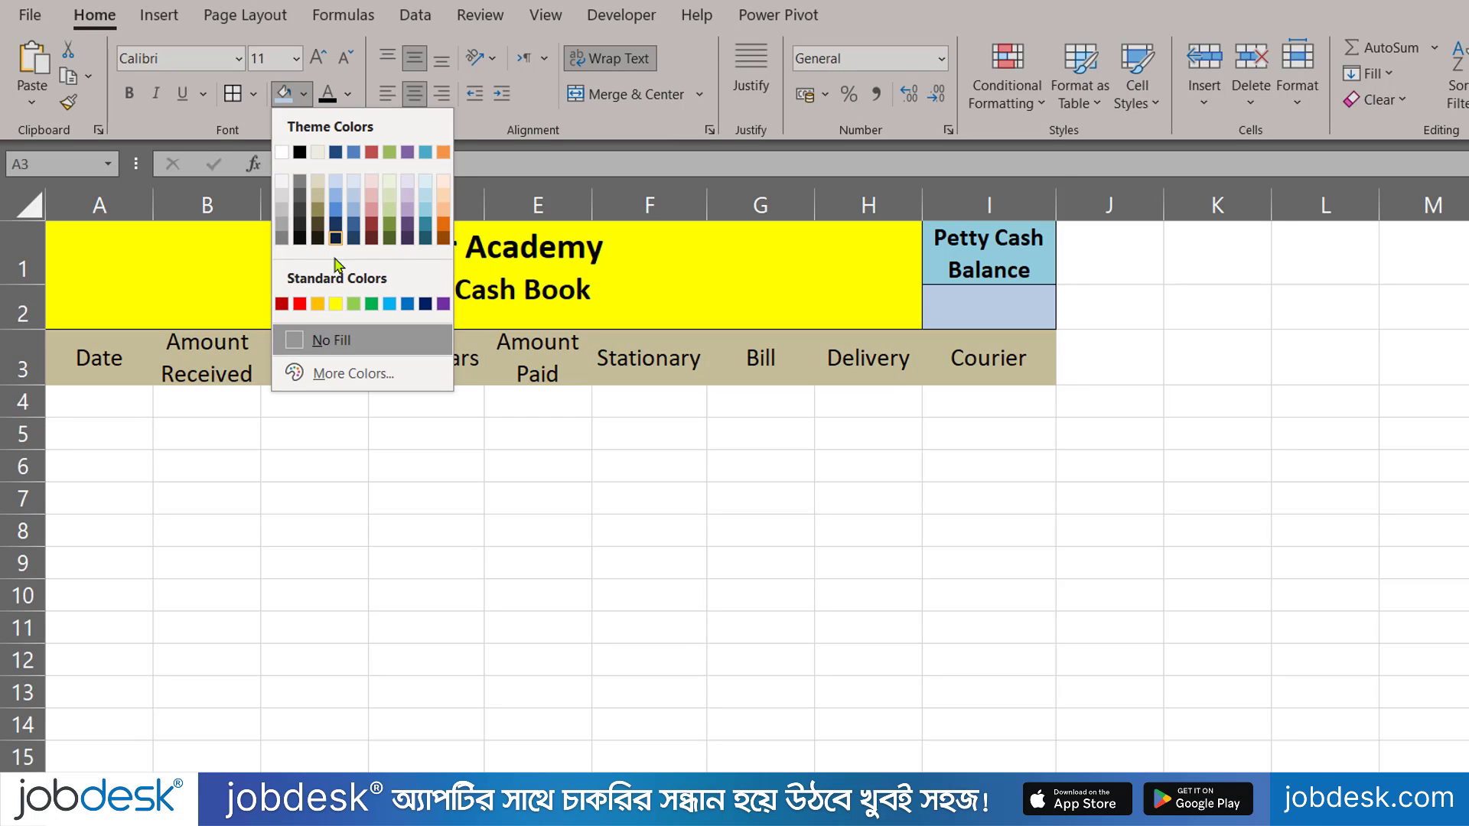
left_click(426, 306)
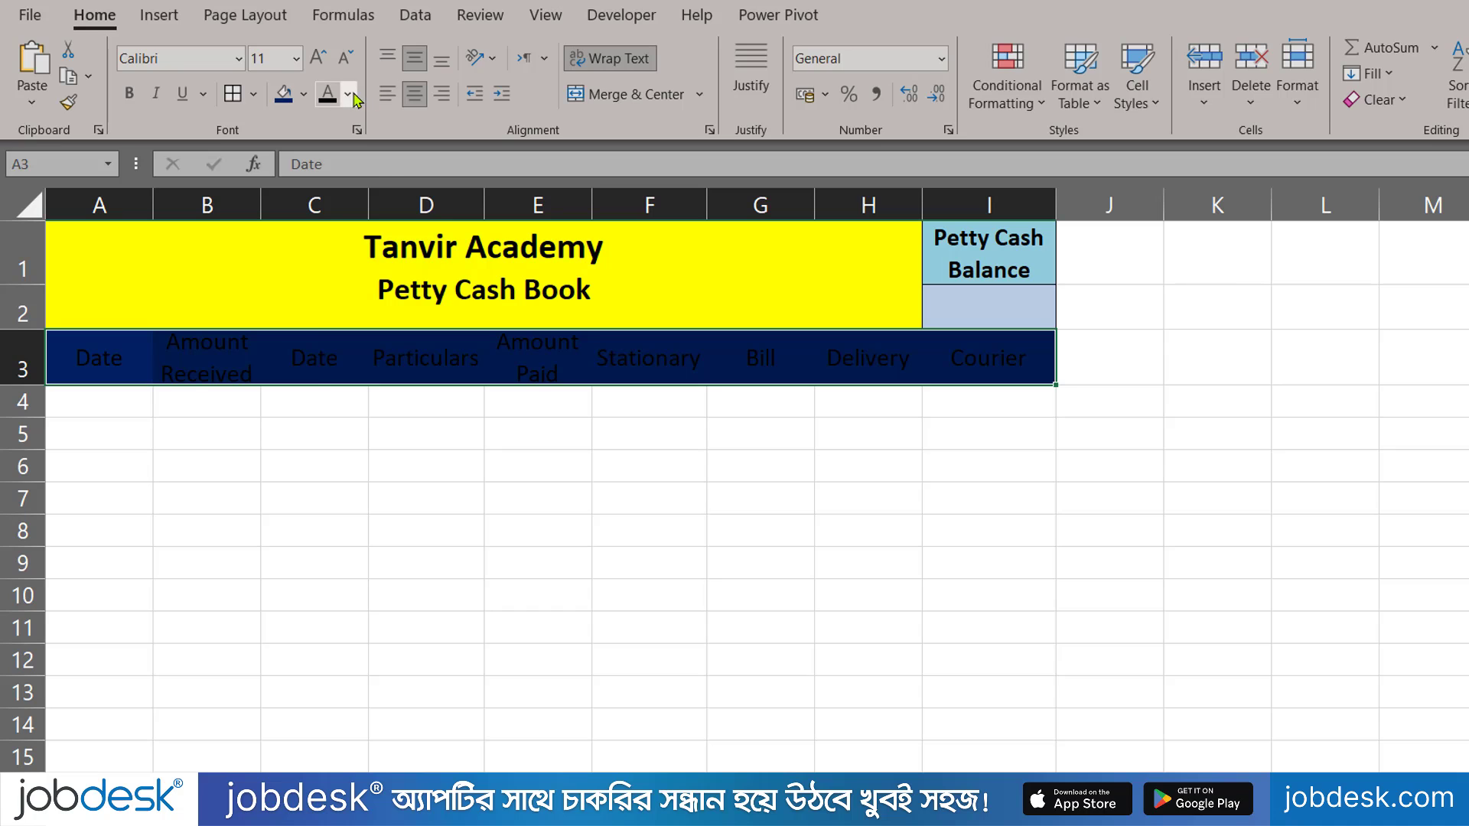
left_click(348, 93)
left_click(327, 186)
left_click(289, 505)
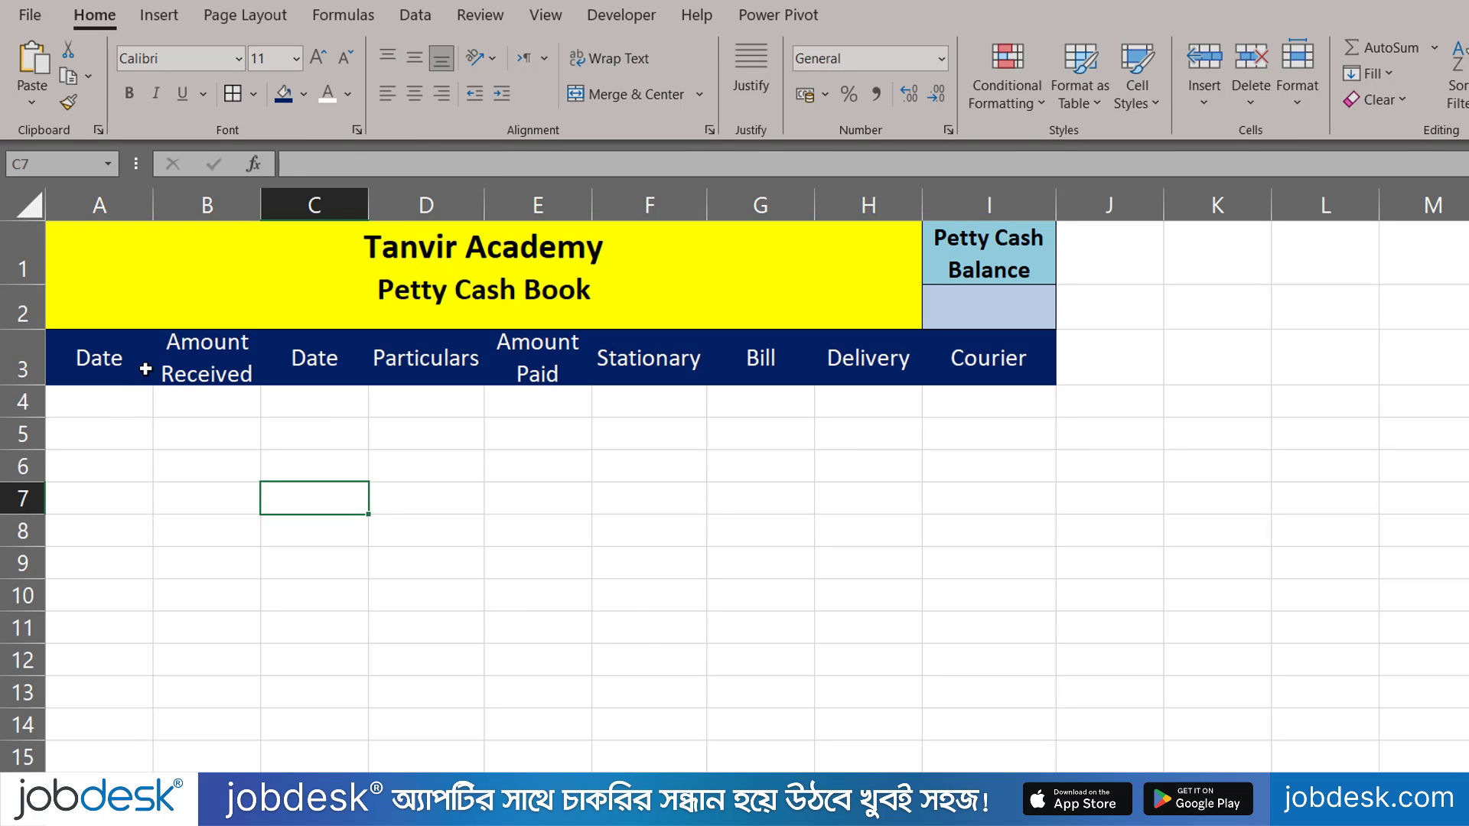
Step: Make the column headings in A3:I3 bold
left_click_drag(145, 364, 943, 364)
left_click(129, 93)
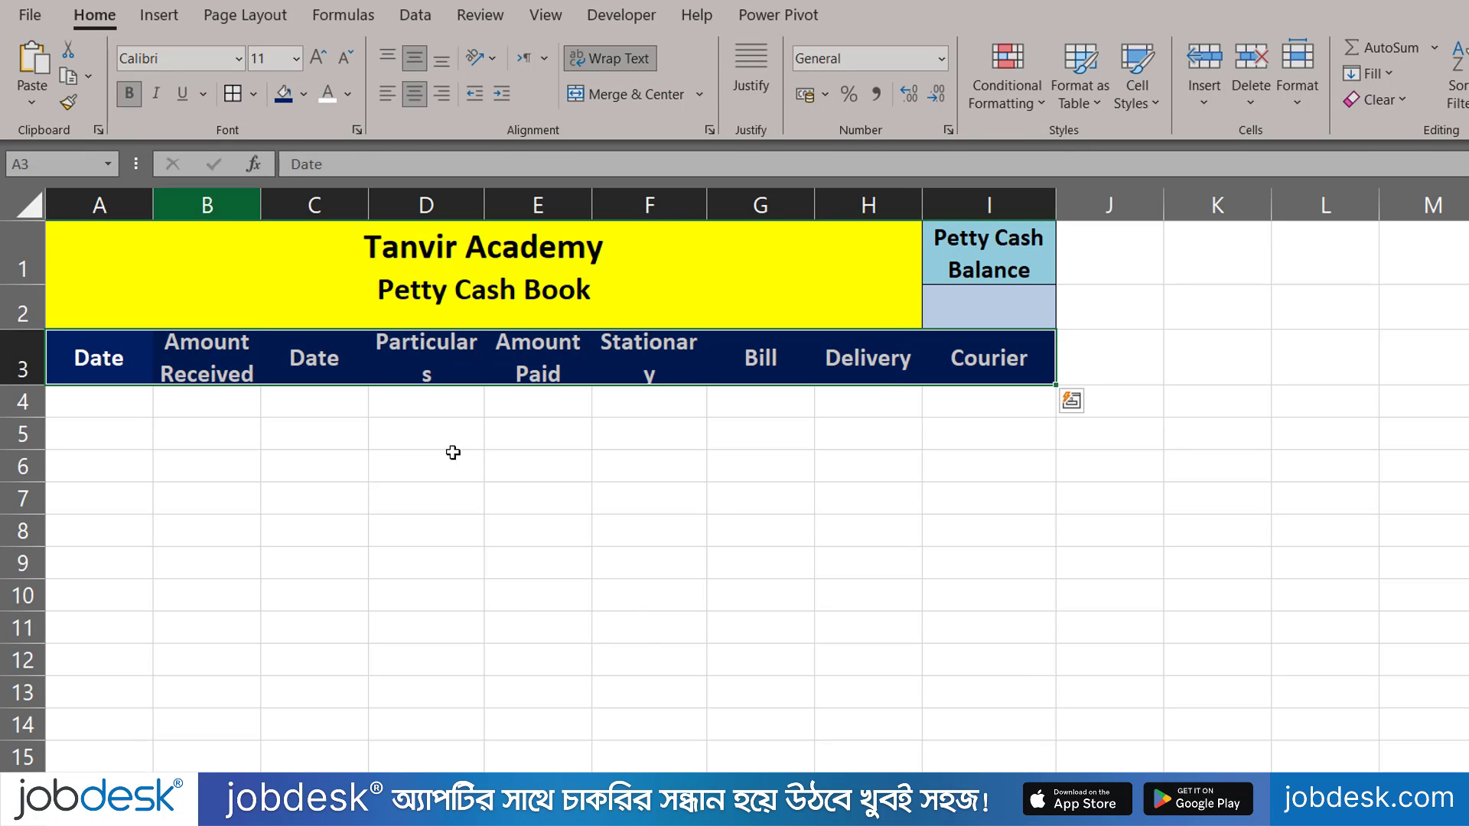
left_click(451, 453)
Step: Widen columns B, D and F to give the bold headings enough room
left_click_drag(266, 213, 282, 205)
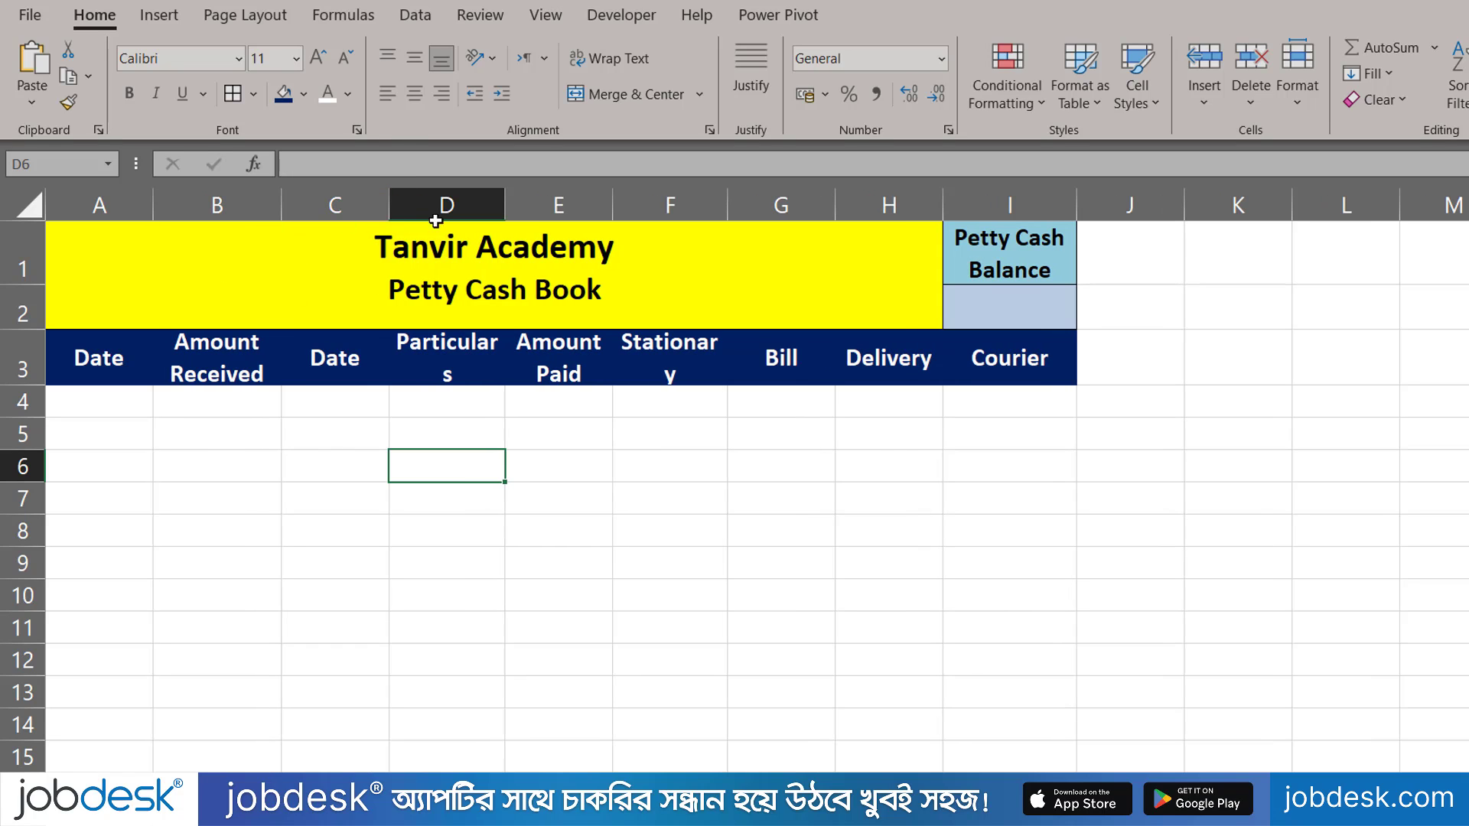
left_click_drag(504, 205, 513, 205)
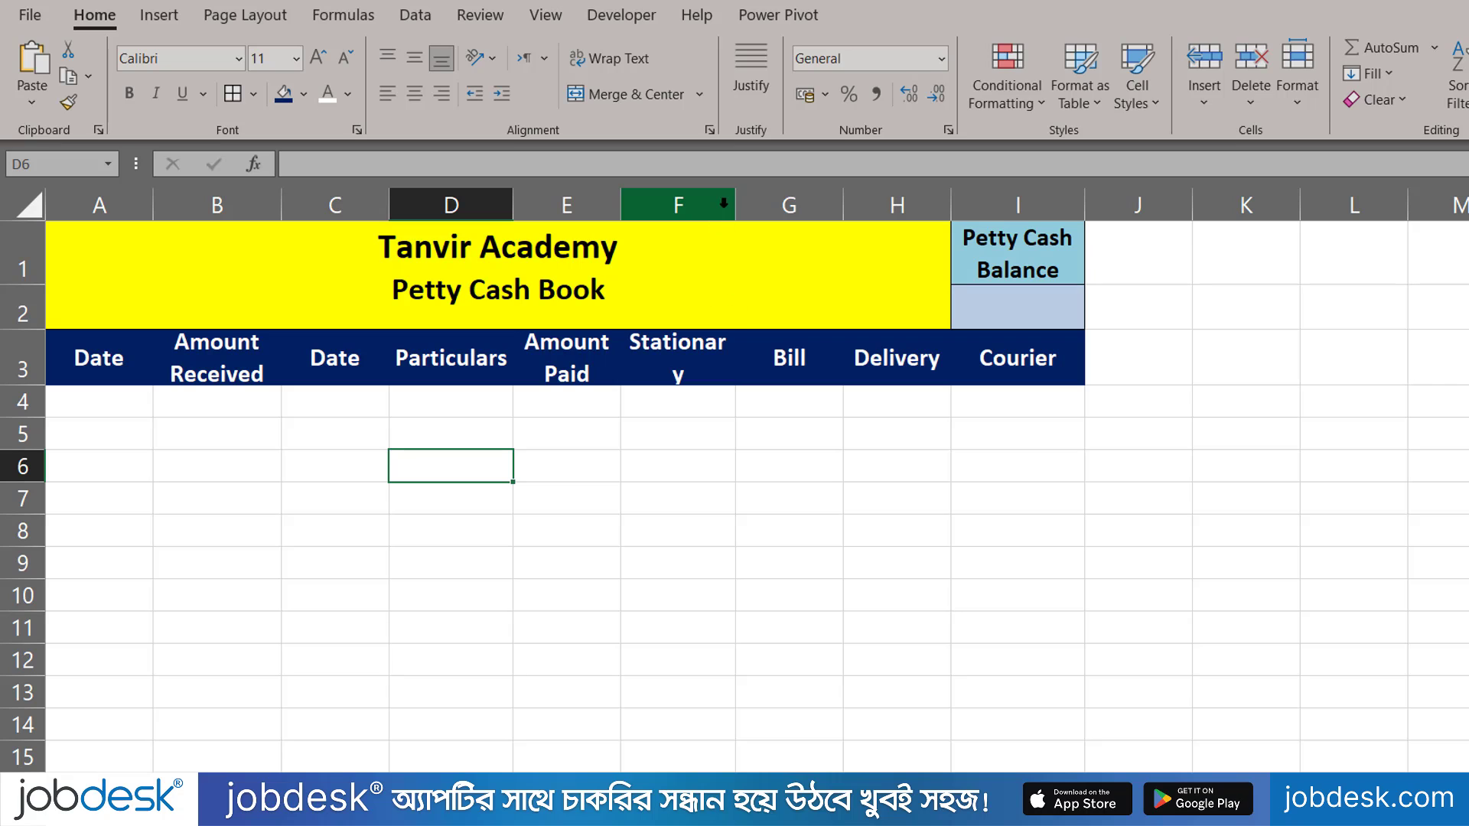
left_click_drag(735, 205, 753, 206)
left_click(826, 429)
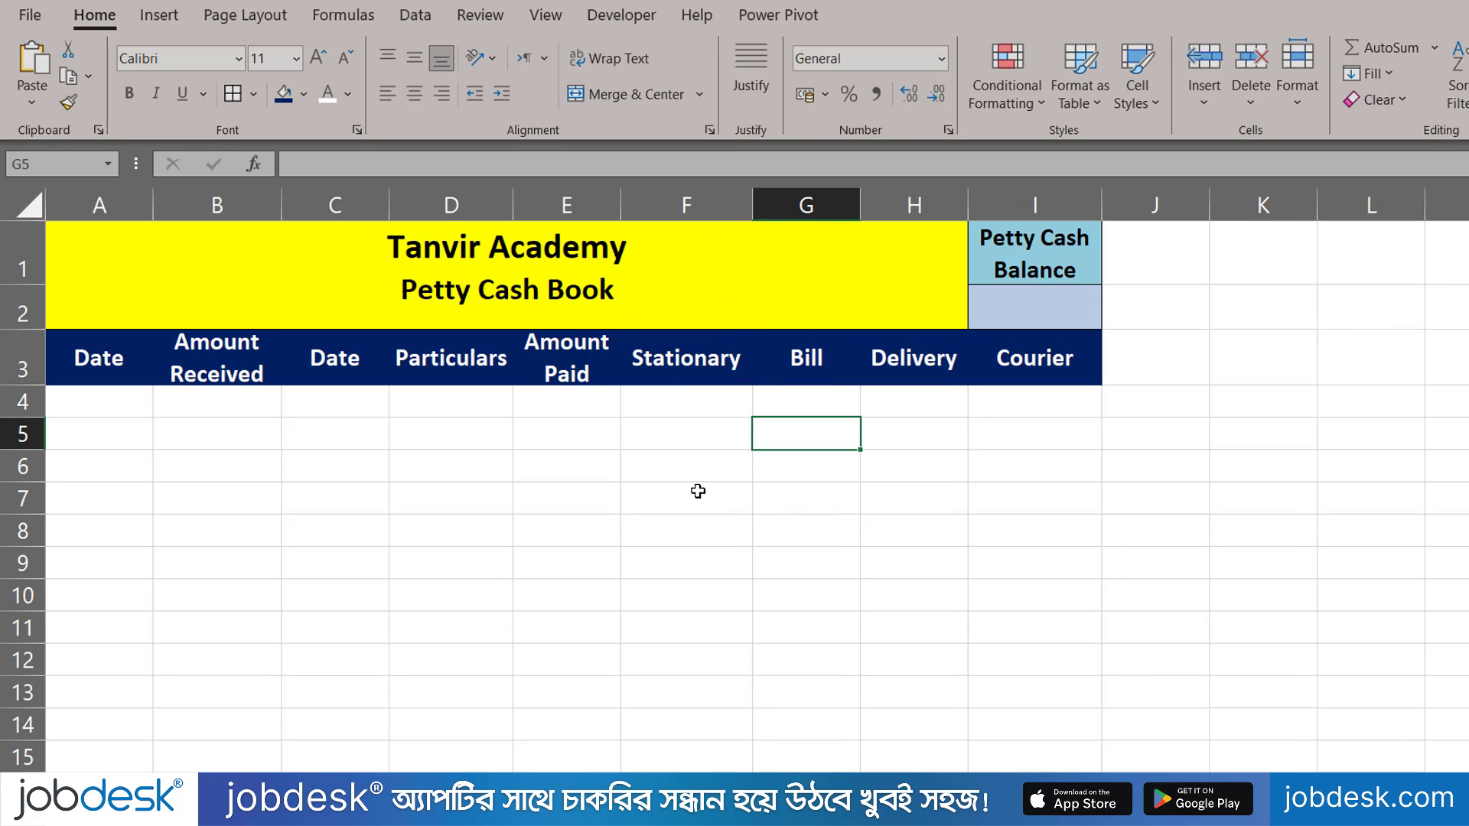
Step: Apply all borders to the heading row and the entry rows below it, A3:I15
mouse_move(117, 361)
left_mouse_down()
mouse_move(1089, 385)
mouse_move(1071, 382)
left_mouse_up()
left_click(614, 455)
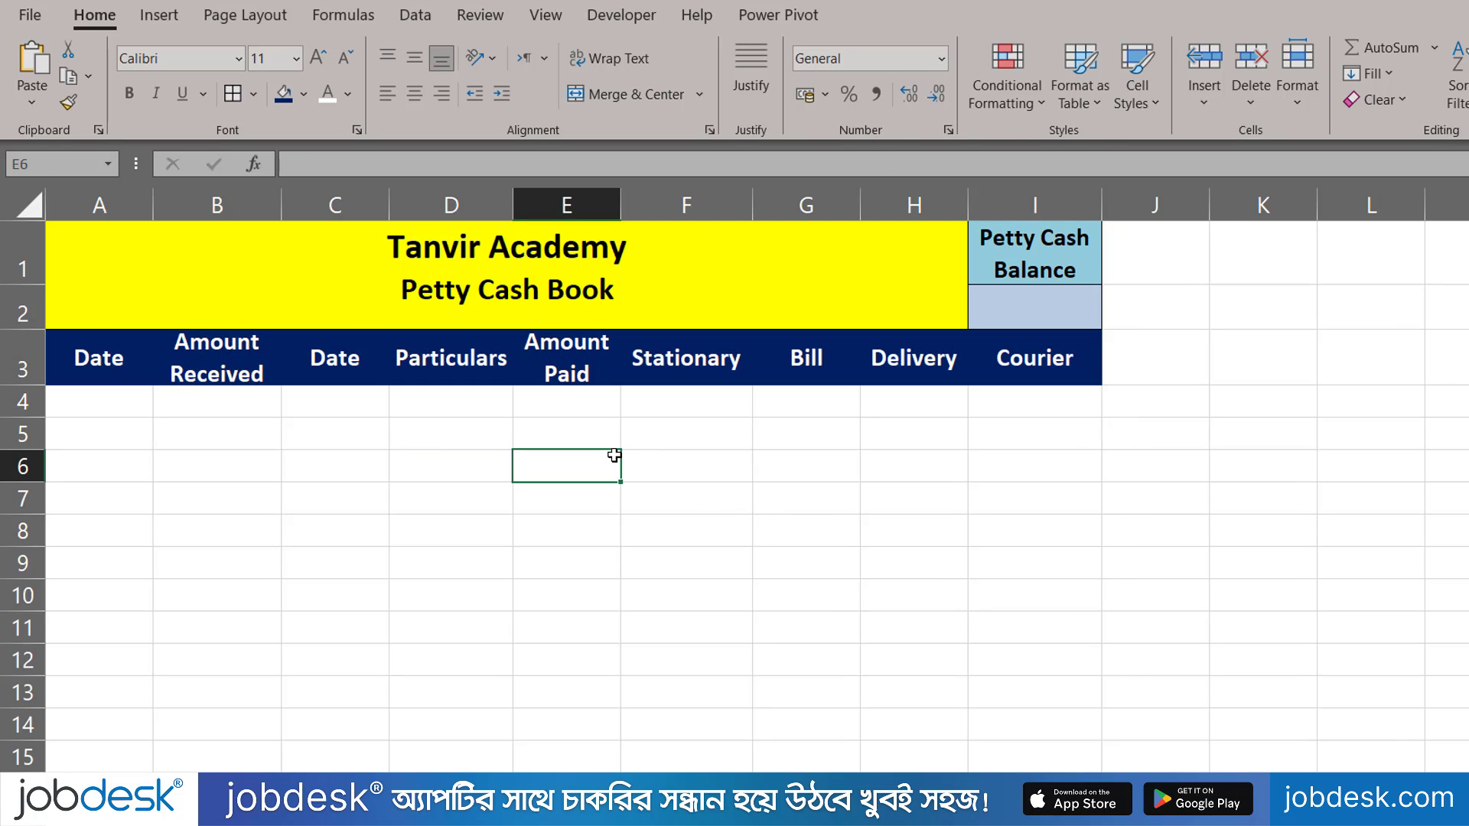
left_click_drag(118, 361, 1013, 603)
scroll(1013, 604, "up", 1)
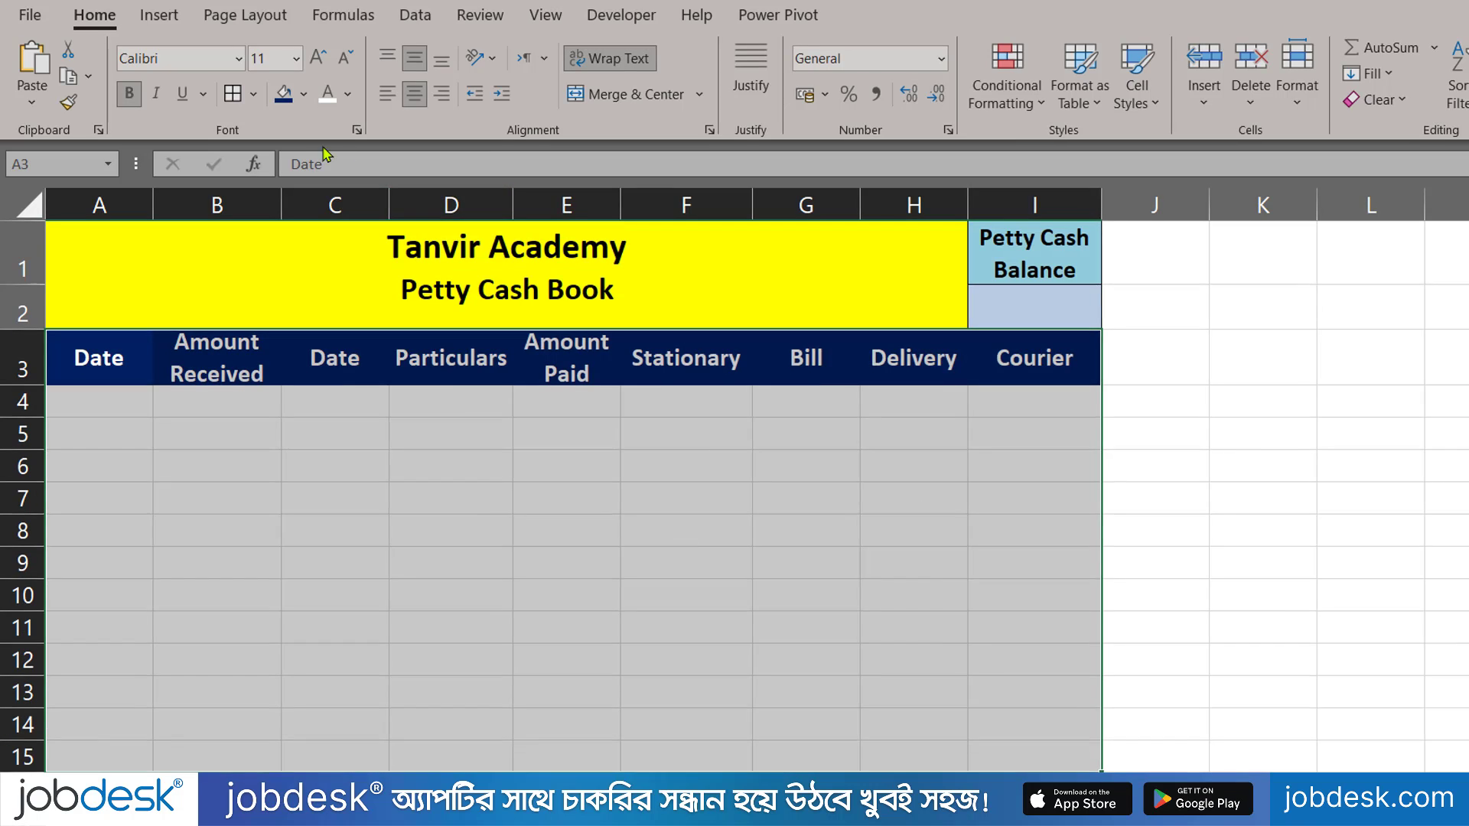
left_click(452, 532)
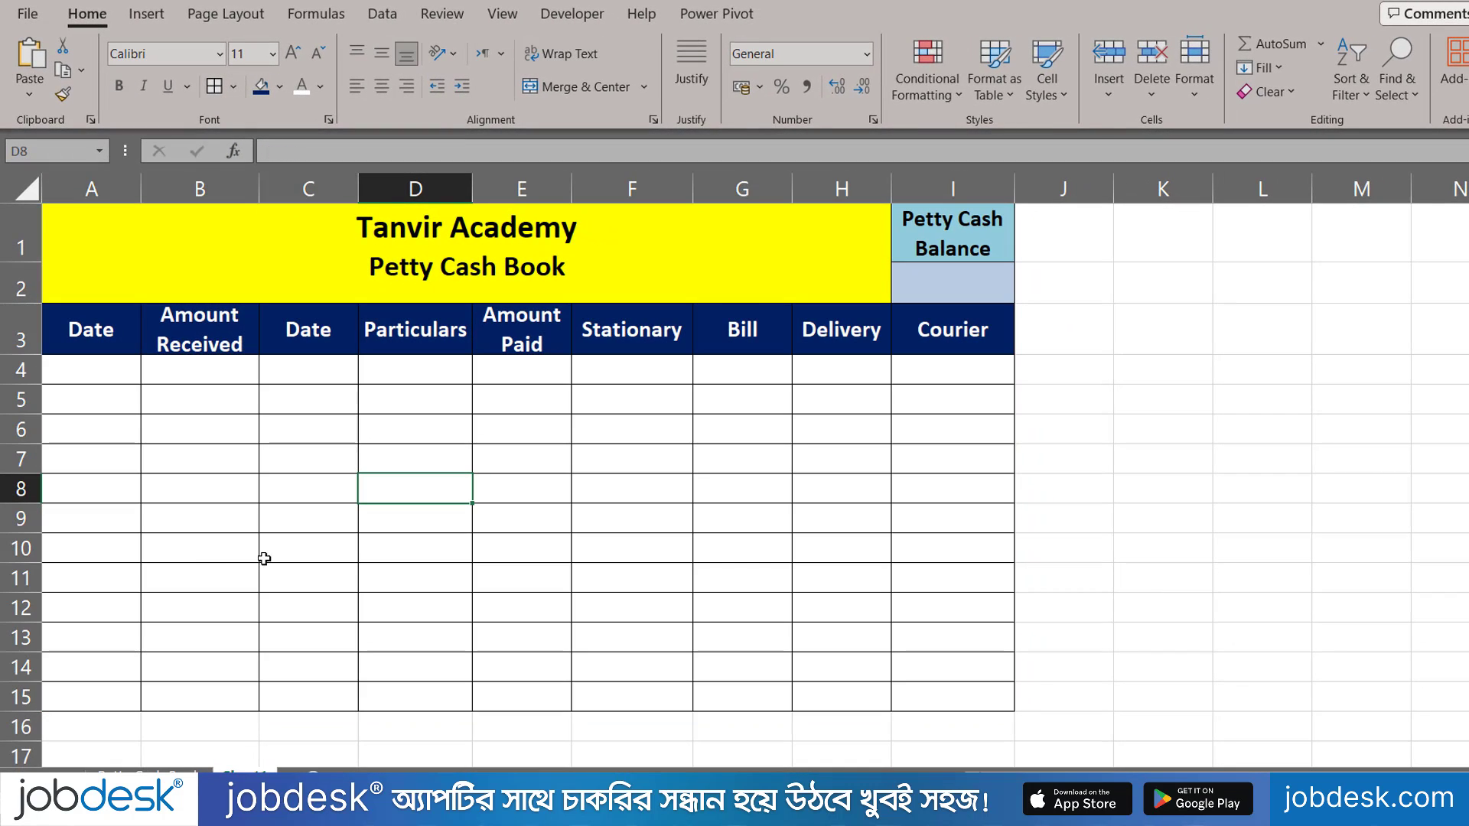
Step: Enter the row label Total in A15, the last row of the bordered table
left_click(99, 698)
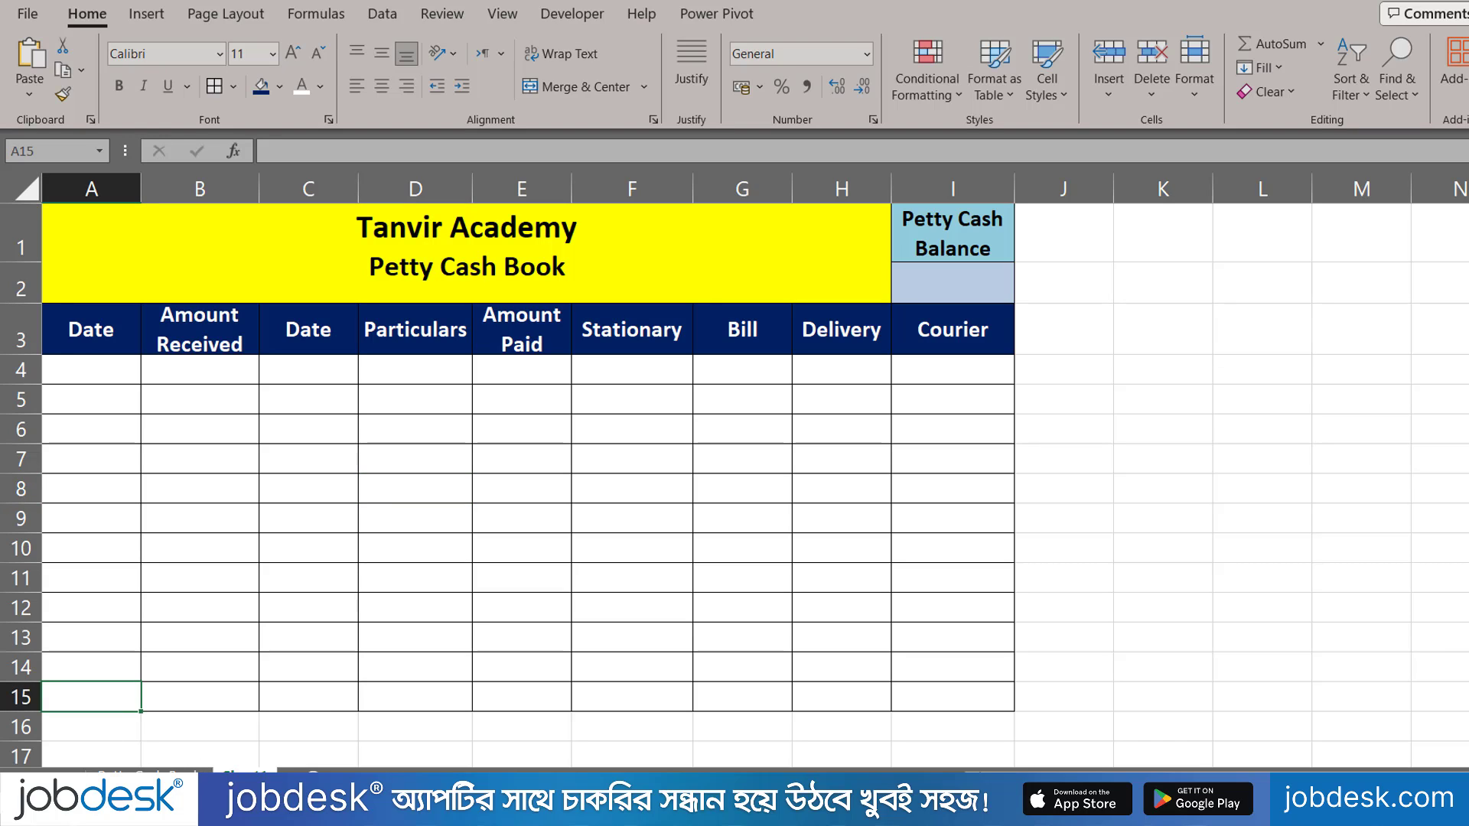
type("Total")
key("Tab")
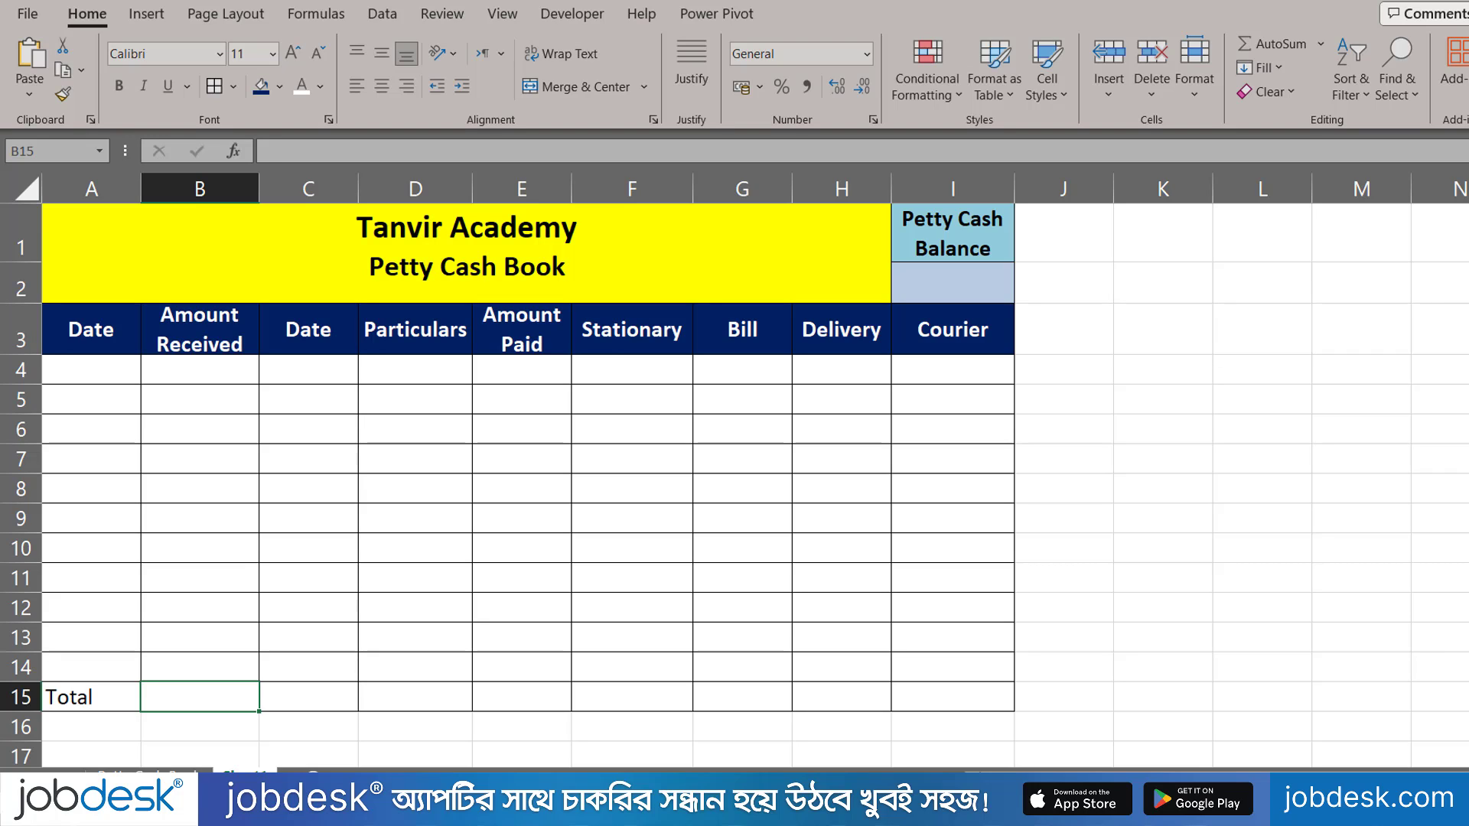
Step: Merge and center C15:D15 in the total row and enter the label Total in it
key("Right")
left_click_drag(306, 701, 394, 703)
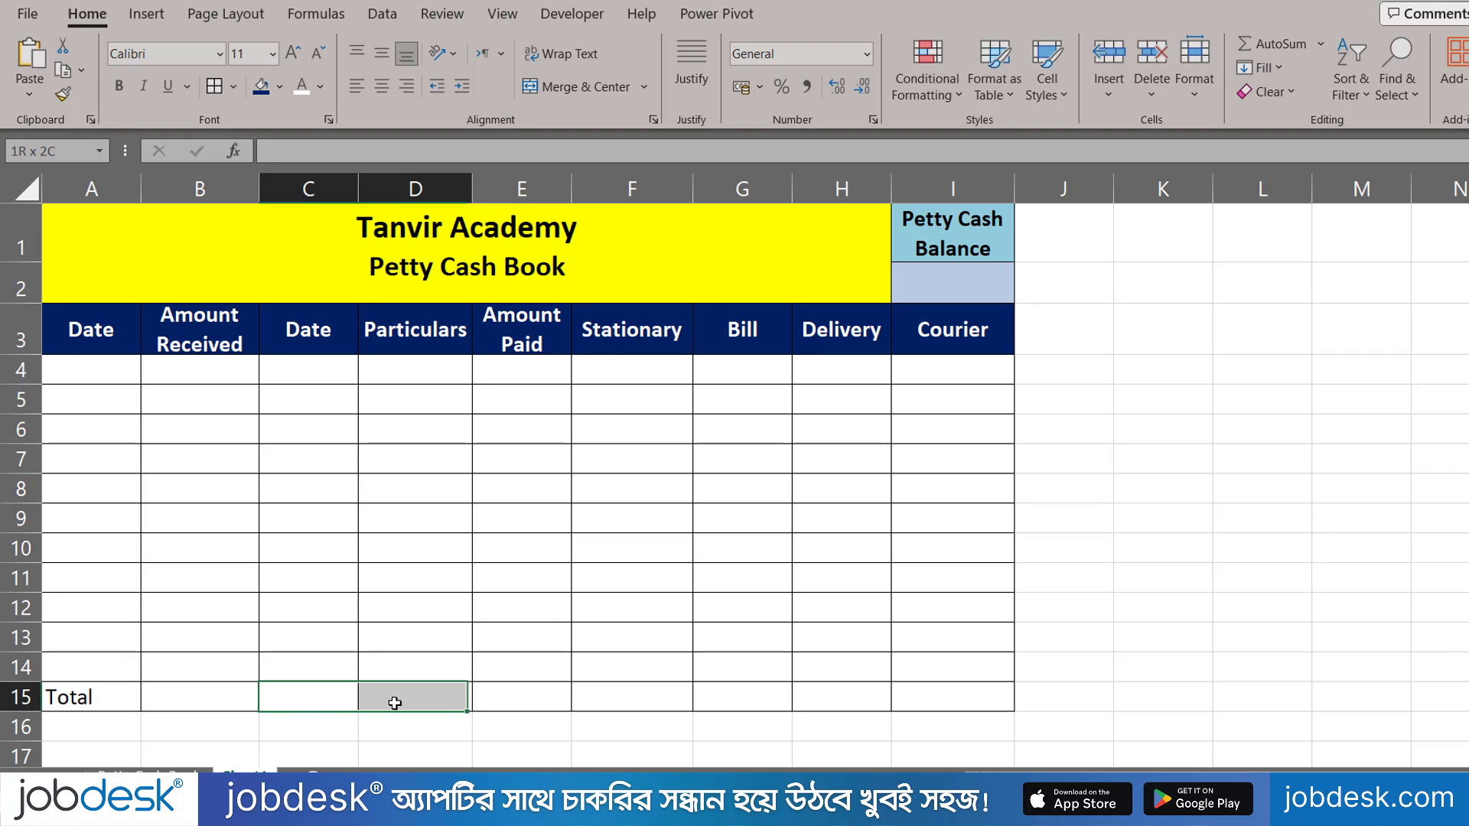
left_click(574, 86)
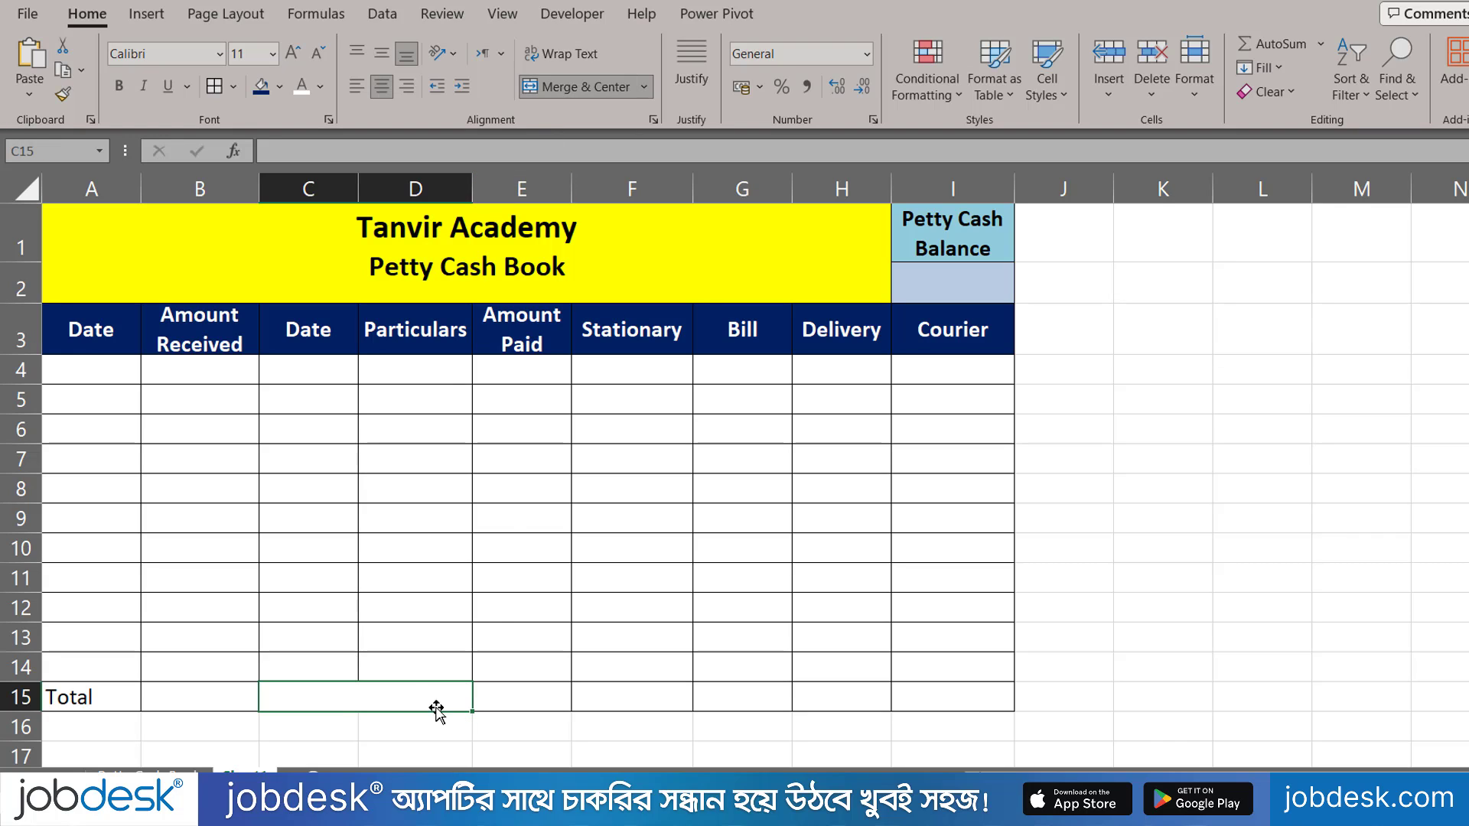
left_click_drag(502, 338, 514, 697)
left_click(360, 693)
type("Total")
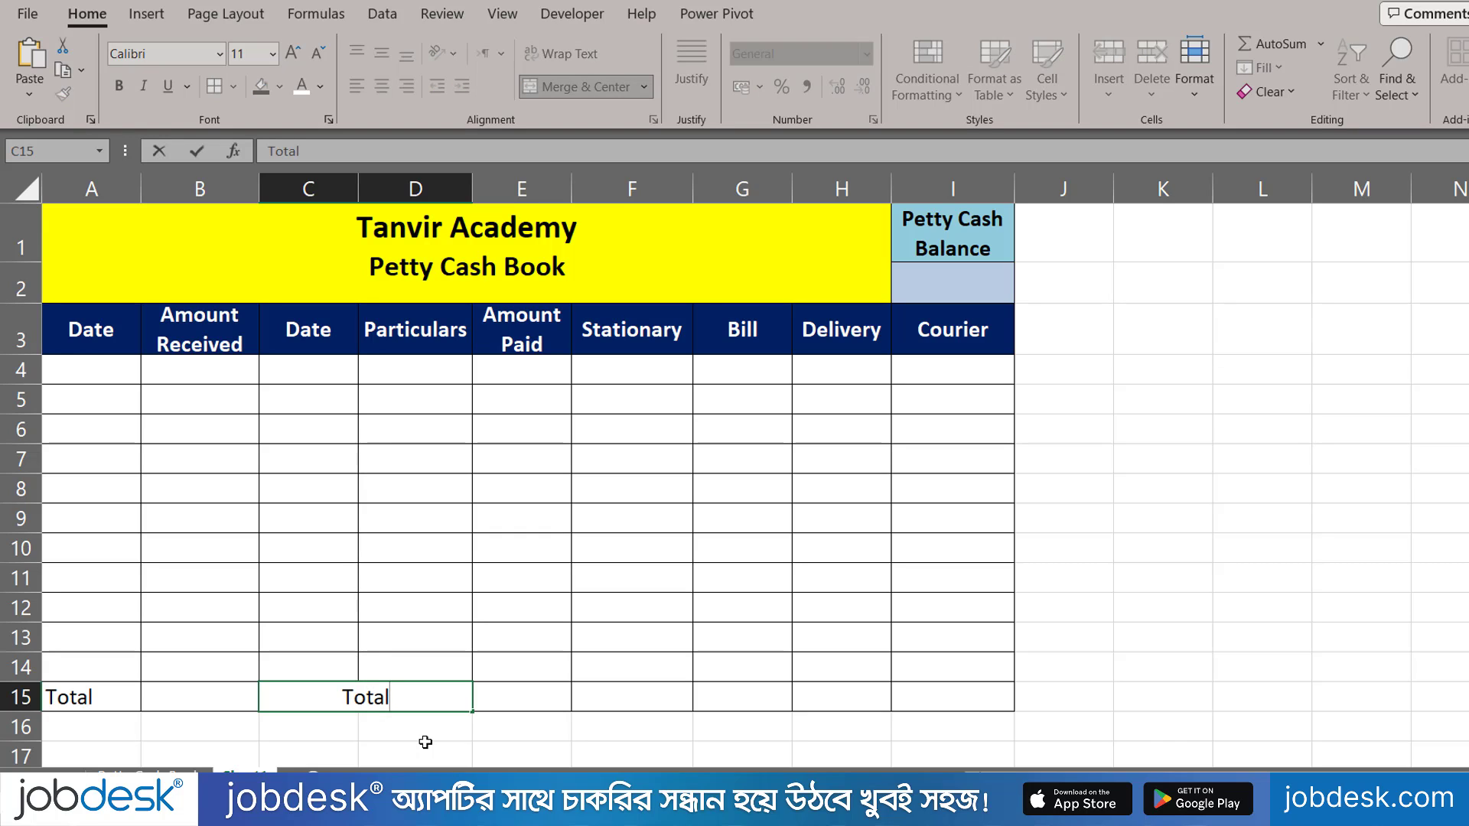
key("Tab")
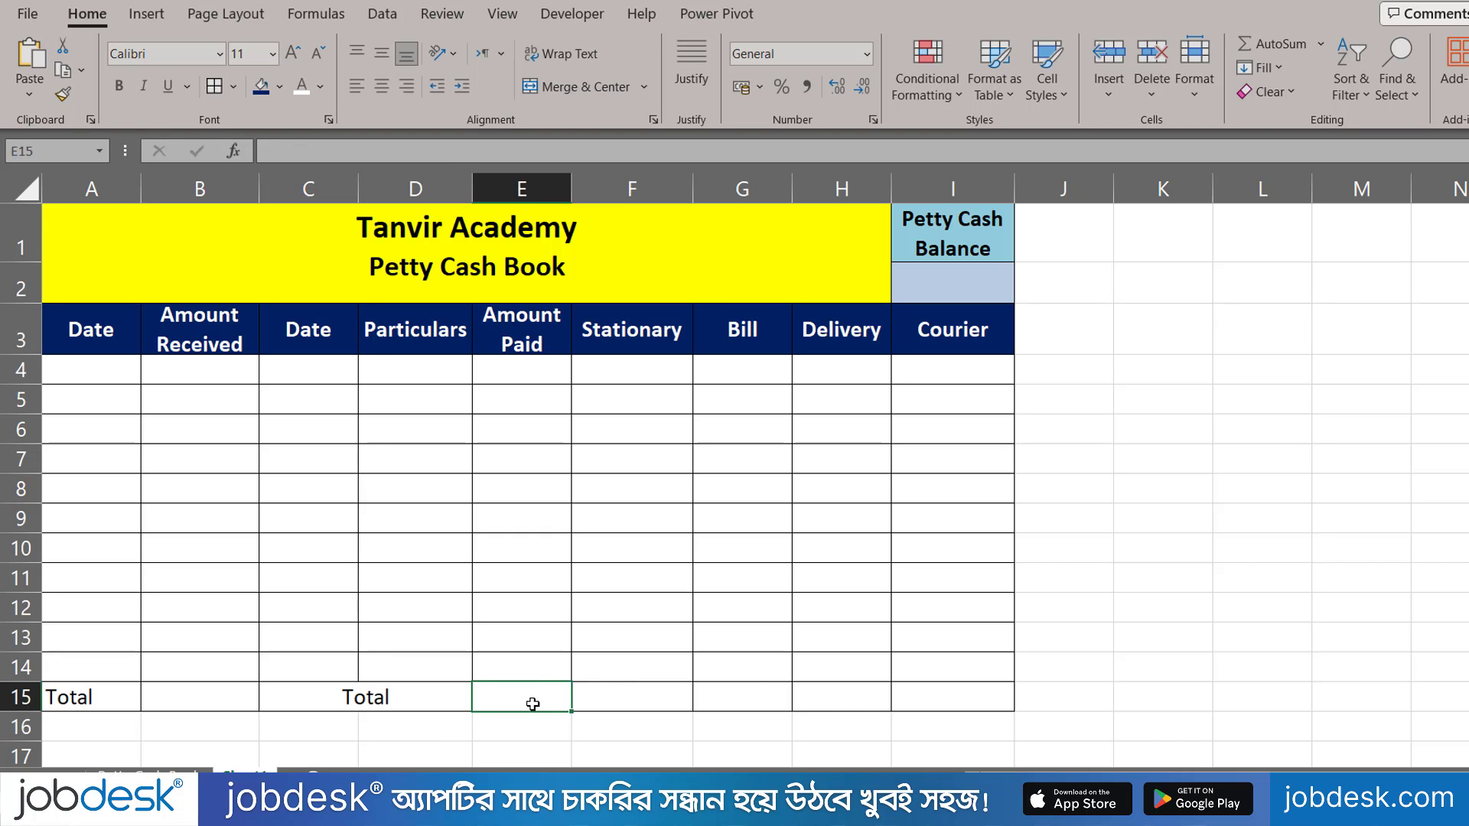
left_click_drag(531, 699, 932, 698)
left_click(599, 505)
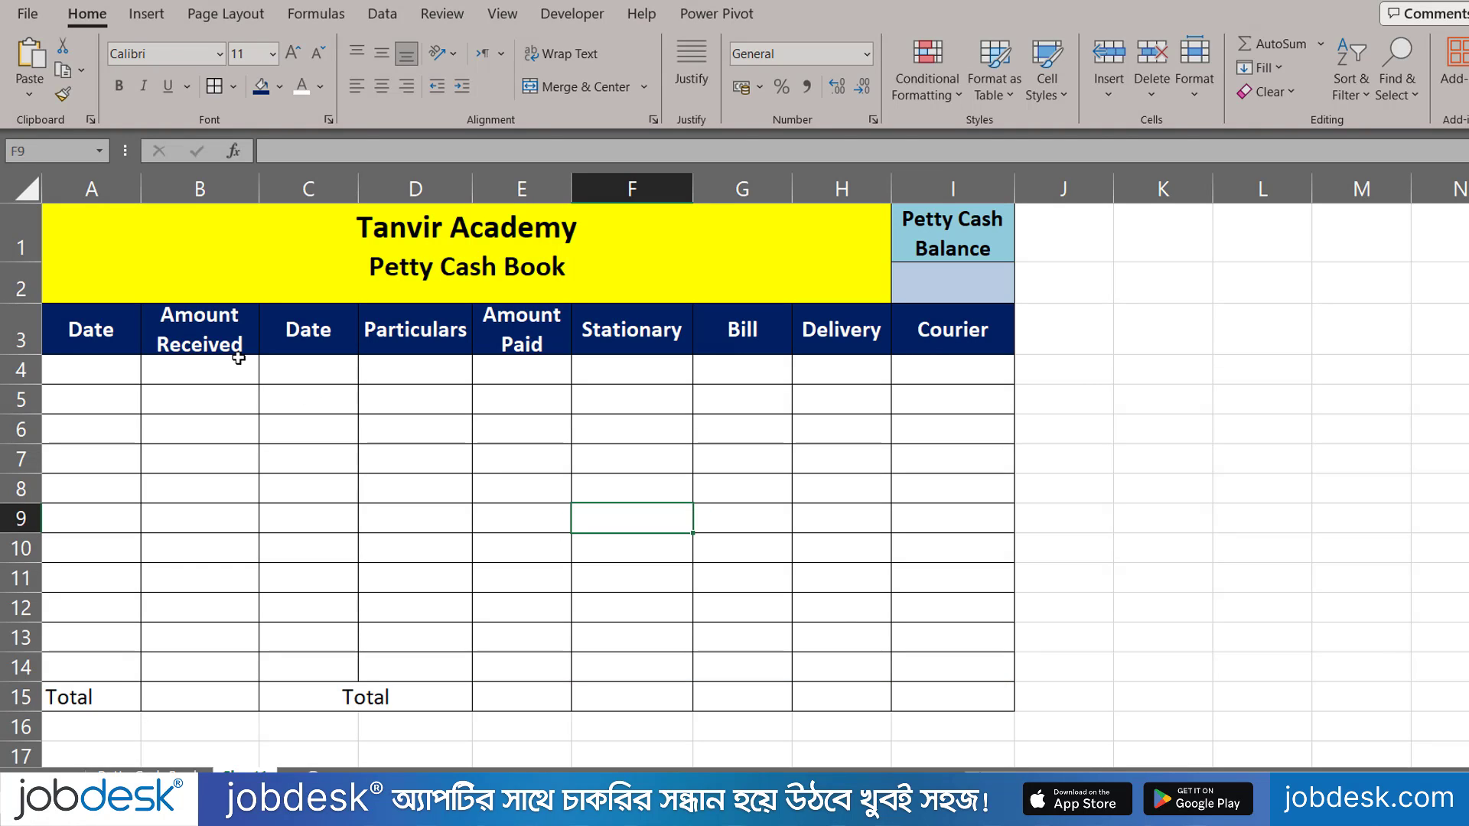
Step: Widen the Amount Received, Particulars and Amount Paid columns, giving Particulars the most extra room
left_click_drag(250, 191, 277, 191)
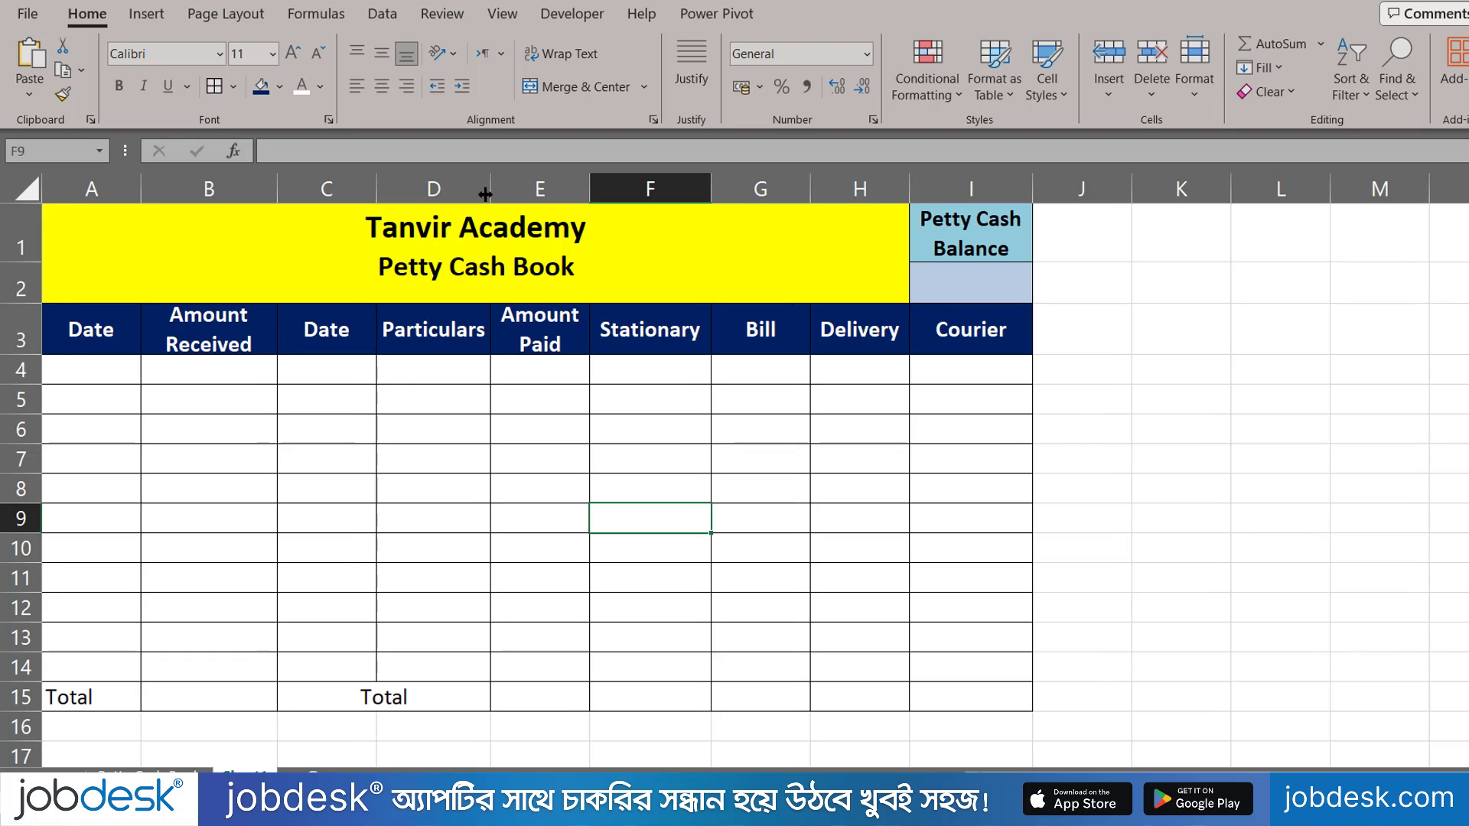
left_click_drag(491, 183, 614, 184)
left_click_drag(712, 183, 724, 183)
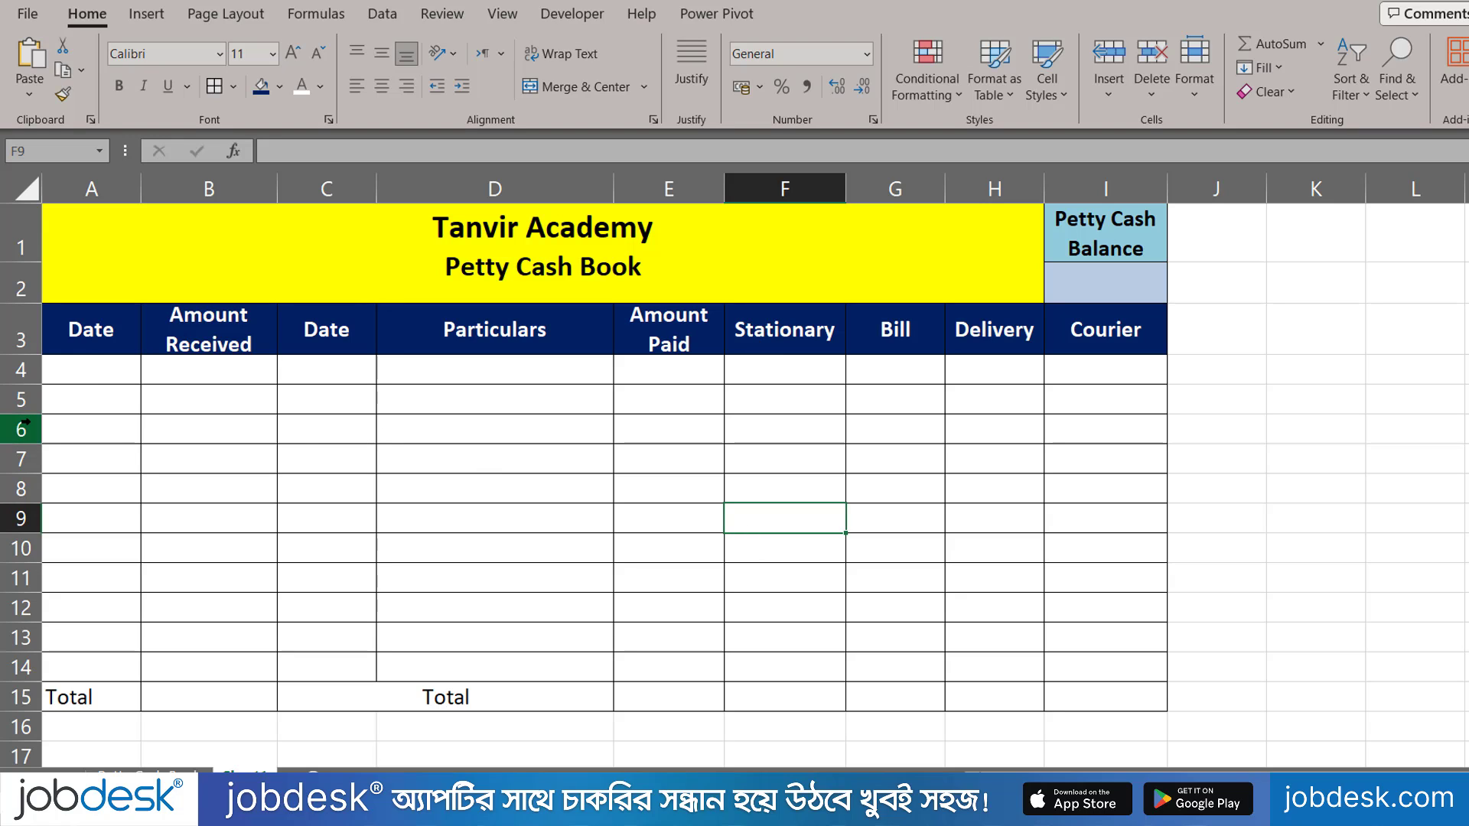
Step: Format the total row A15:I15 with bold white text on a dark orange-brown fill
left_click_drag(98, 702, 1131, 689)
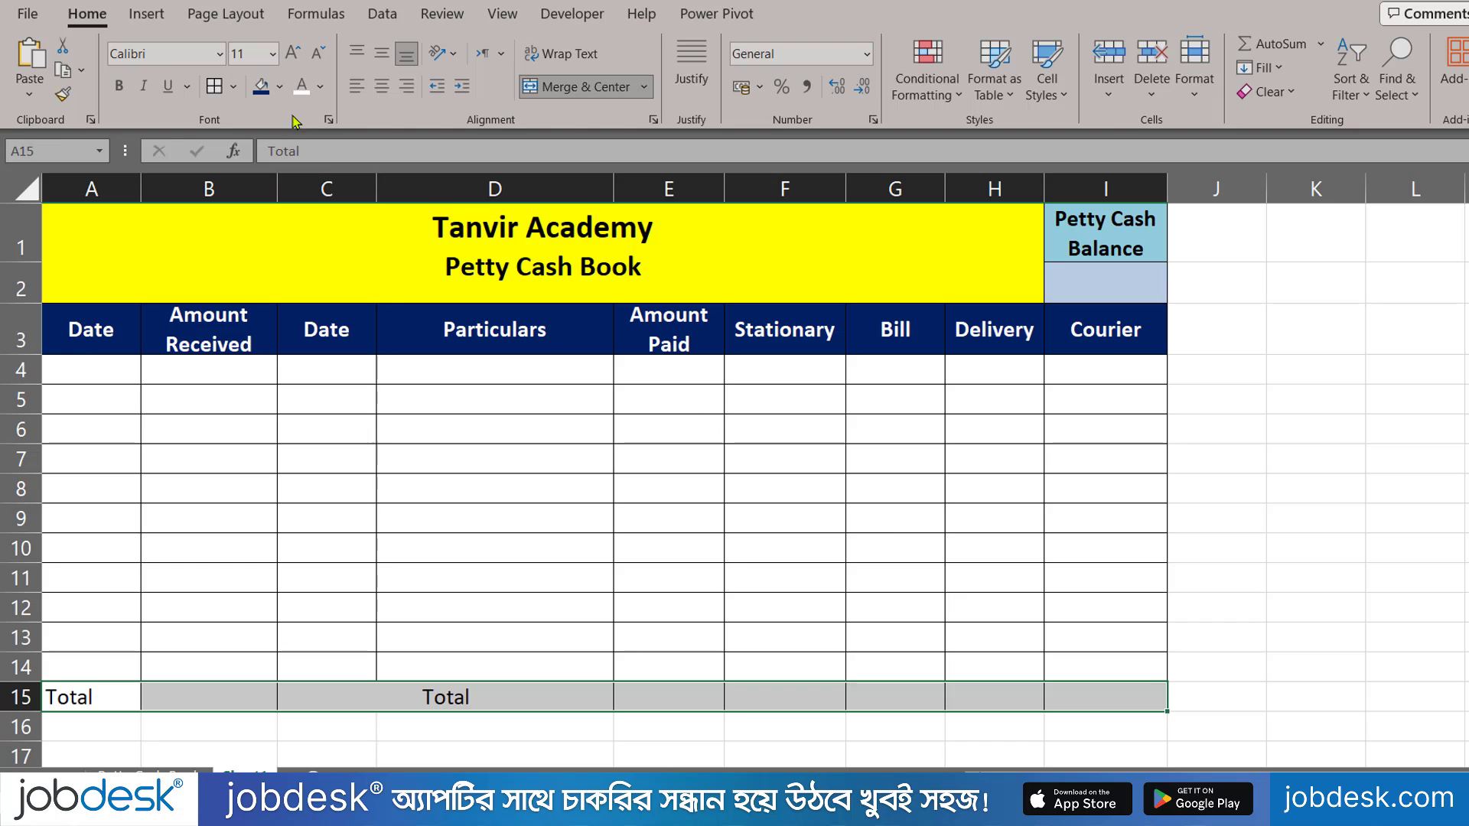
left_click(118, 88)
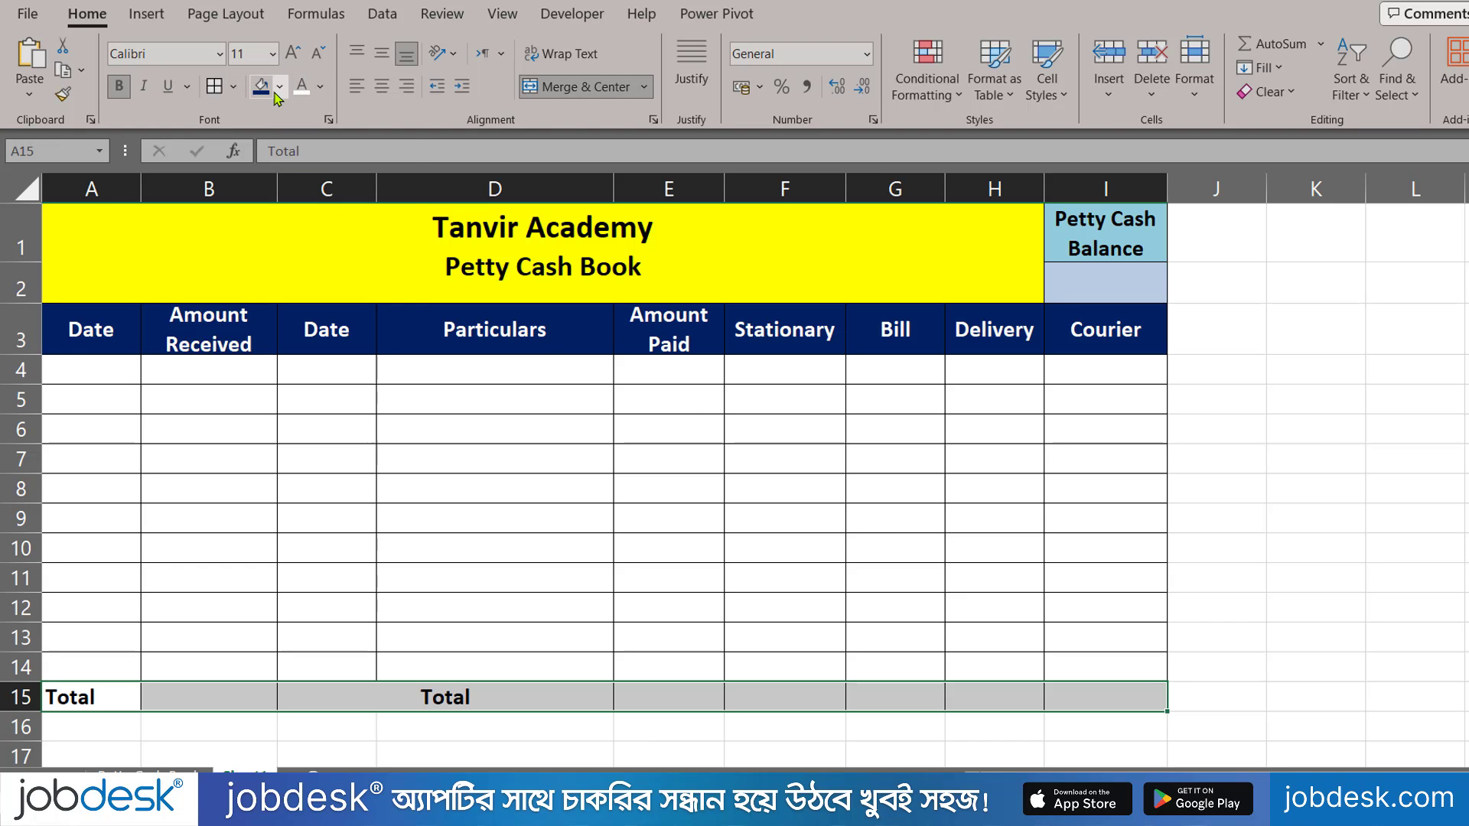
left_click(279, 87)
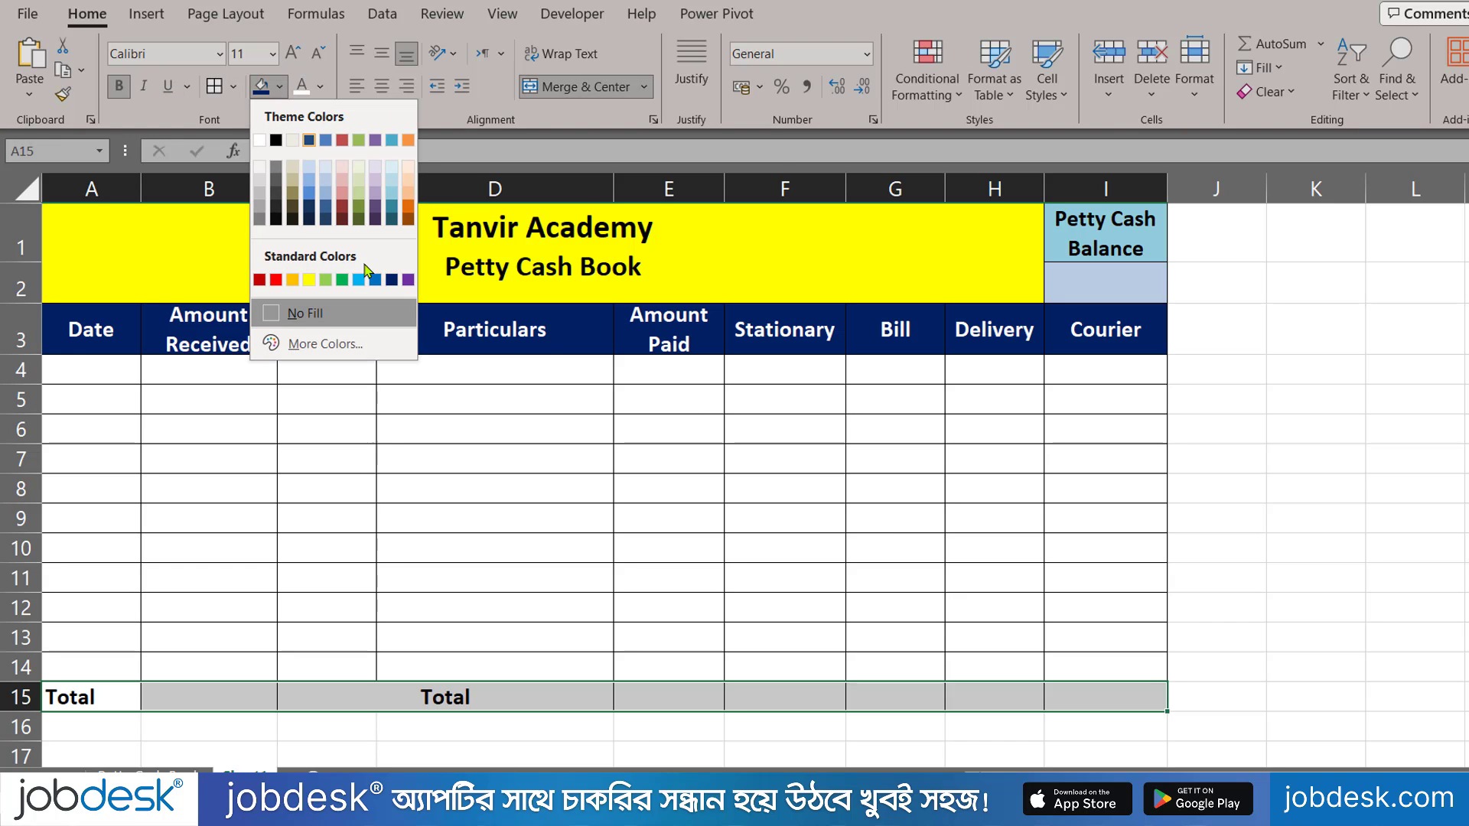
left_click(407, 220)
left_click(304, 95)
left_click(1234, 576)
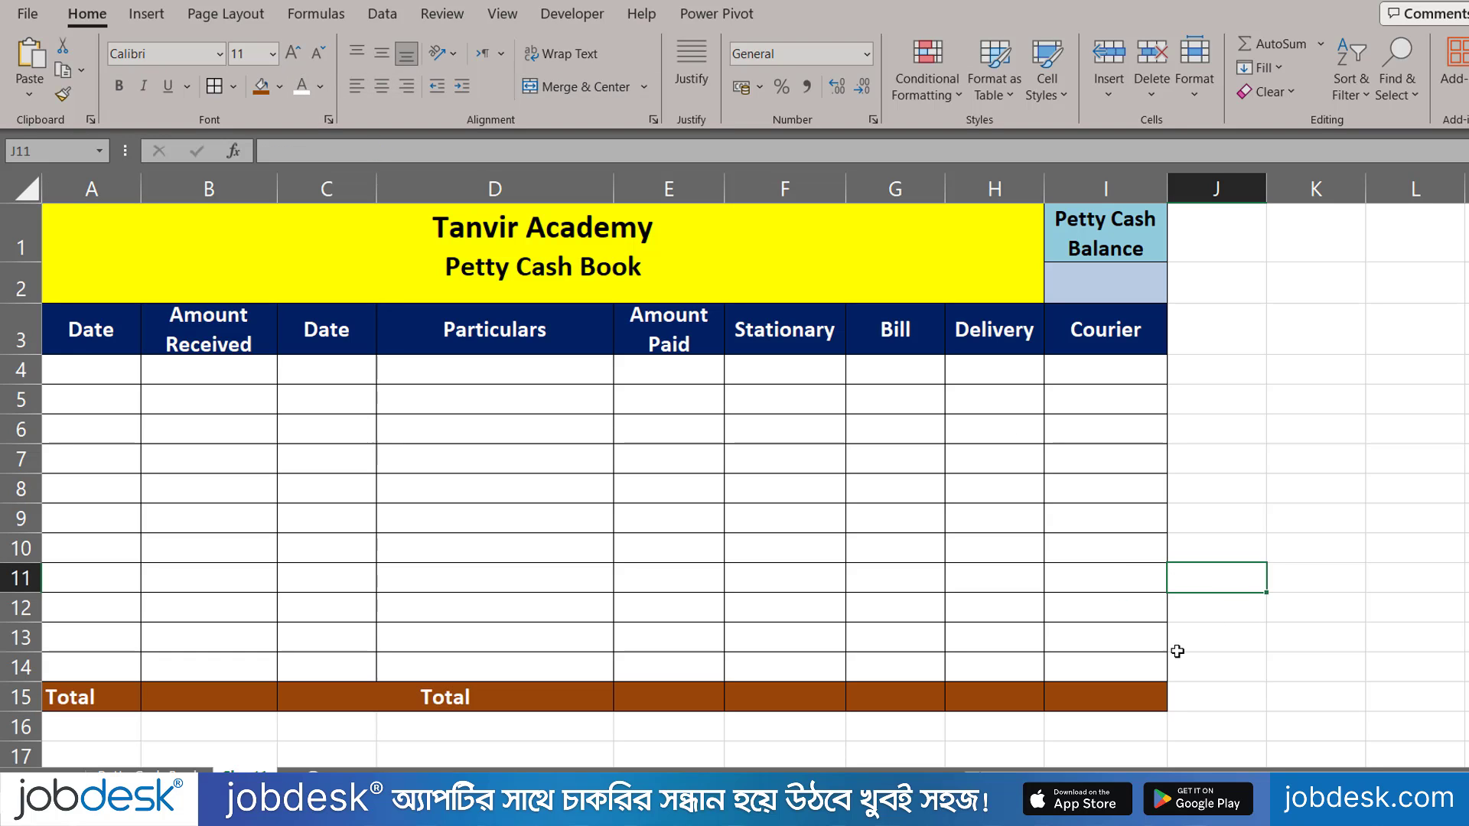
Step: Record the receipt in row 4 with date 10-02-2024 and Amount Received 15000, and center the amount
left_click(115, 369)
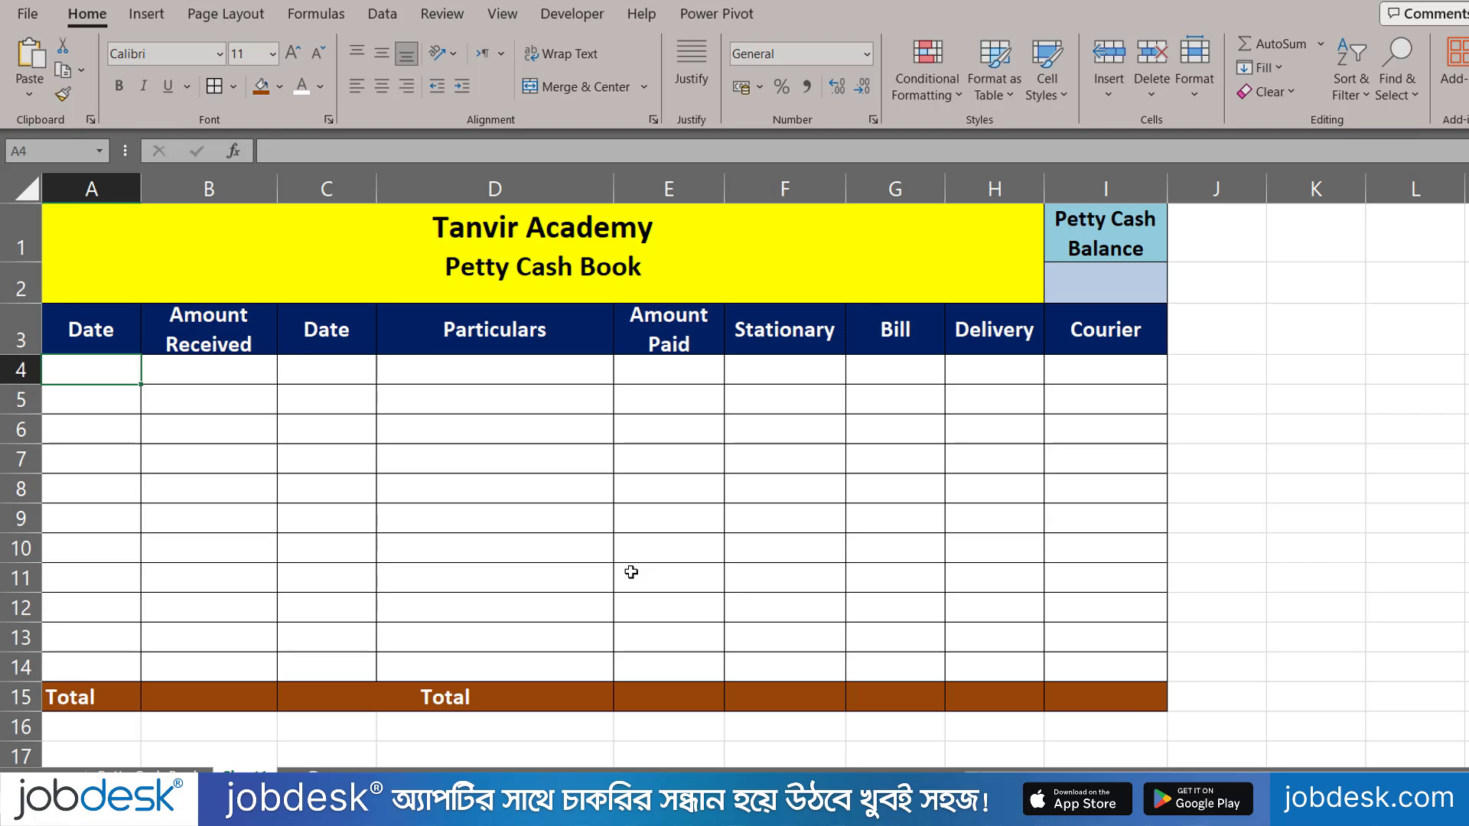
type("10-02-2024")
key("Return")
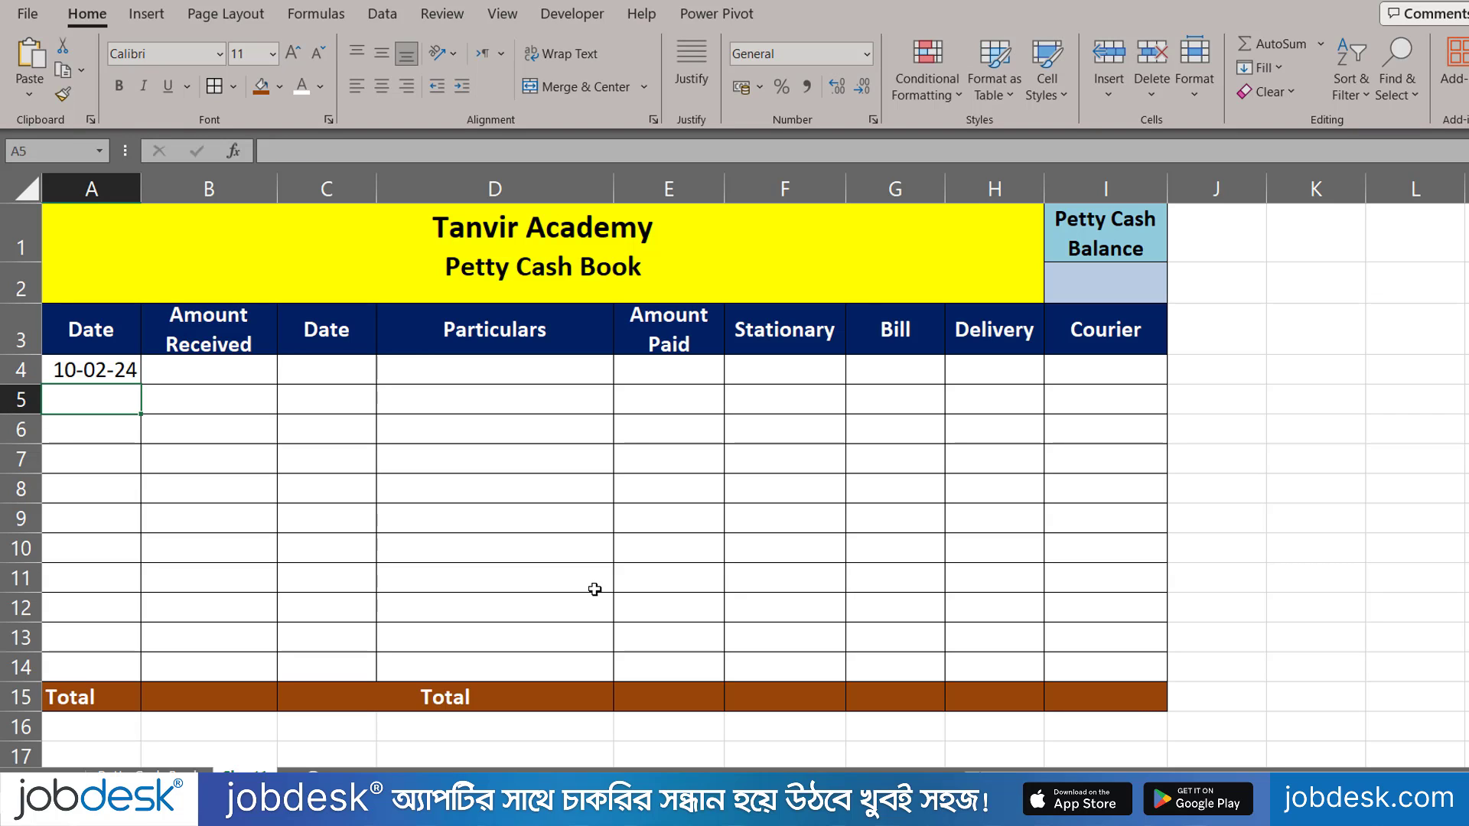
left_click(240, 380)
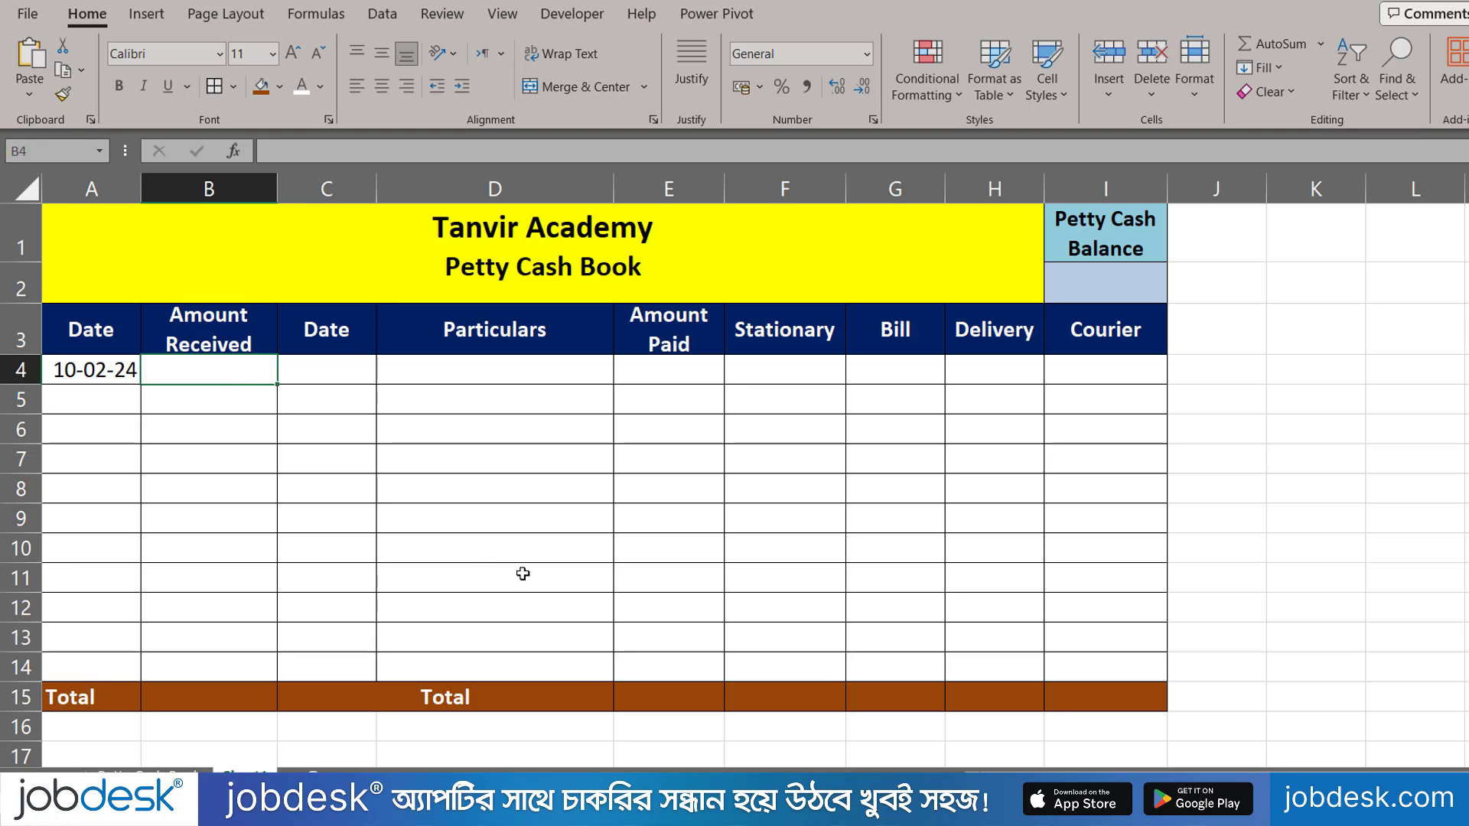
type("15000")
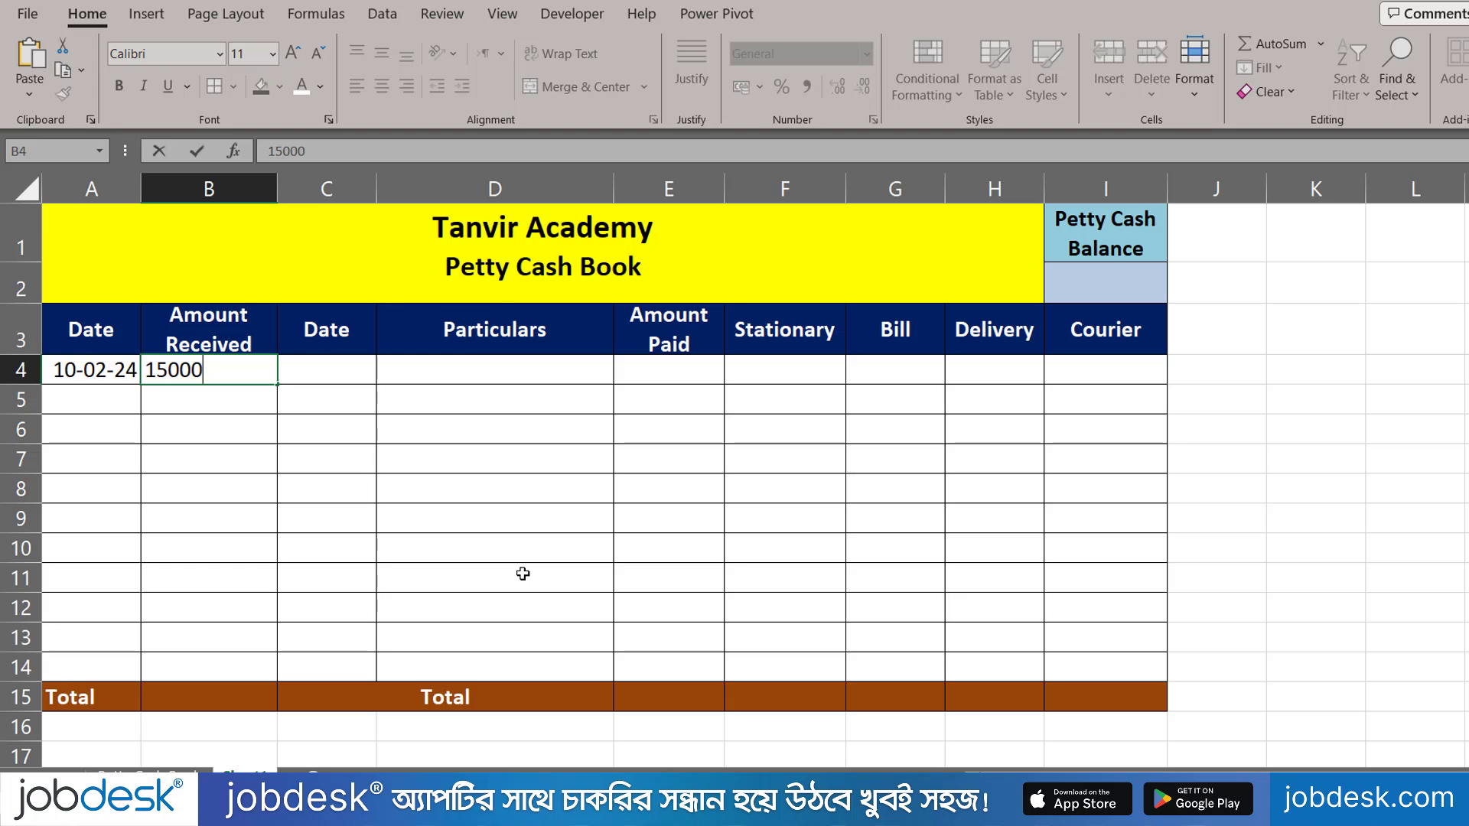
key("Tab")
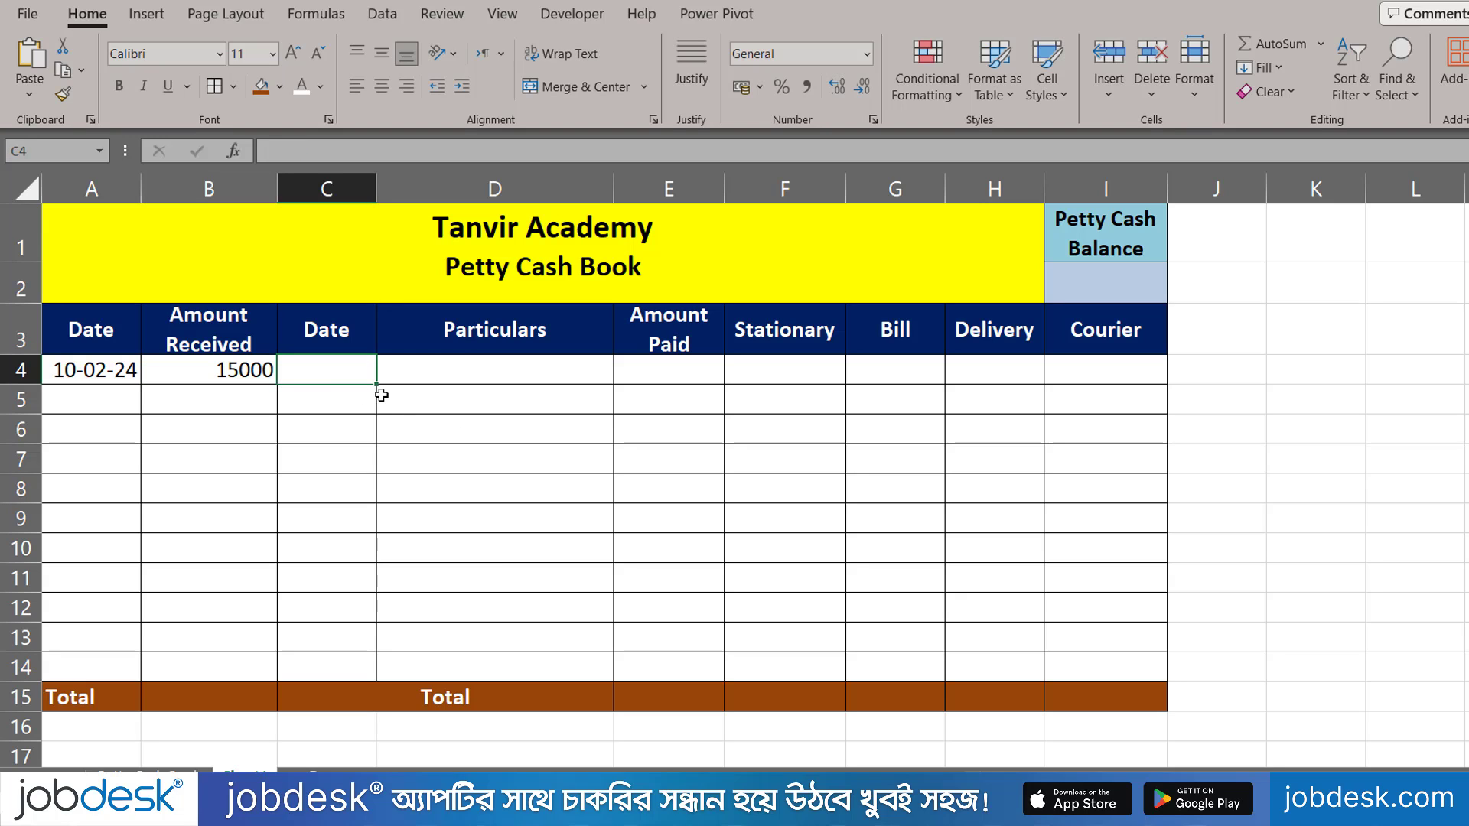
left_click(219, 368)
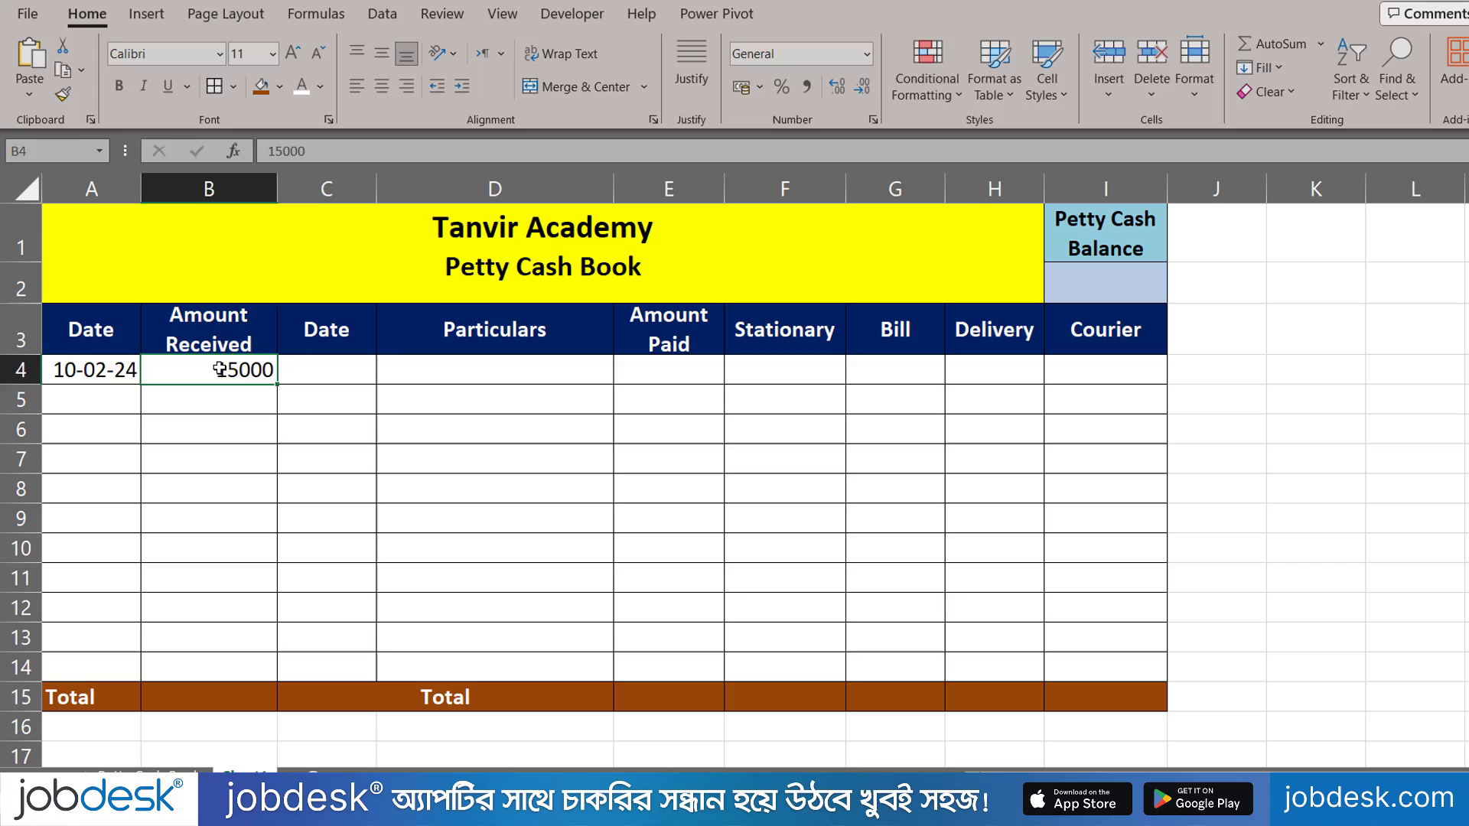
left_click(381, 86)
Step: Enter the payment date 10-02-24 in C4 and the particulars courier in D4
left_click(336, 358)
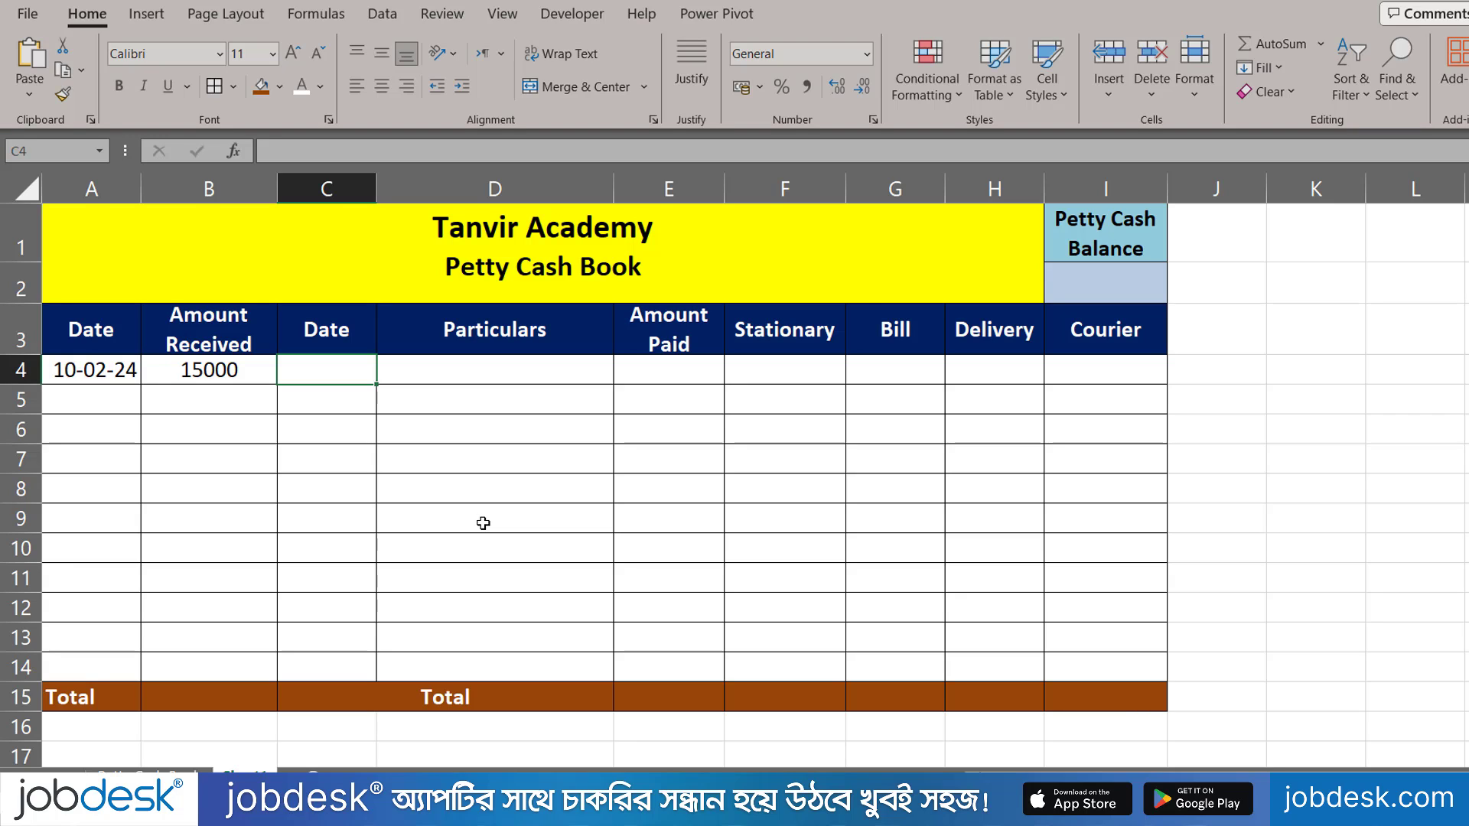
type("10-02-24")
key("Tab")
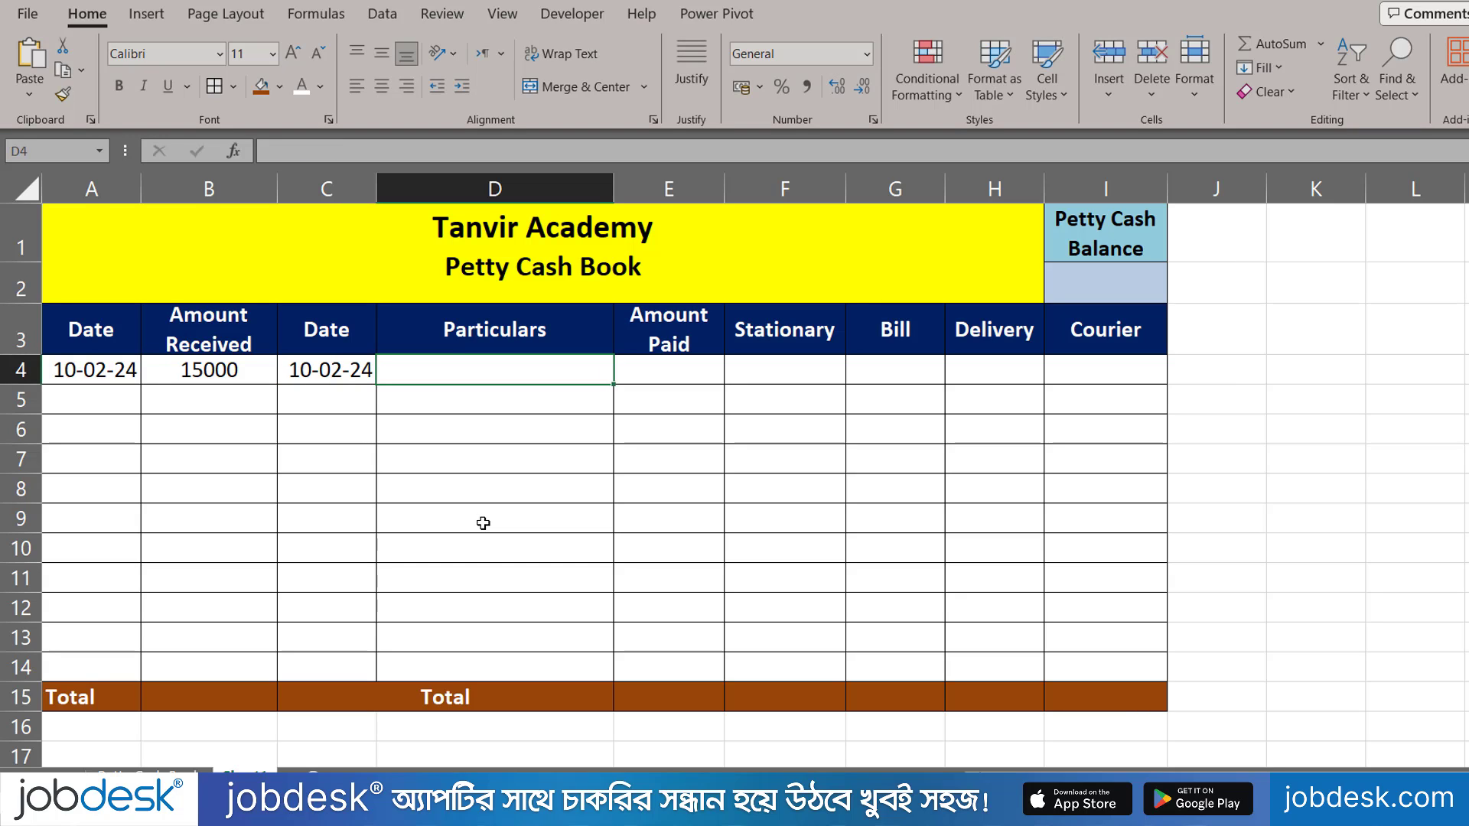
key("F2")
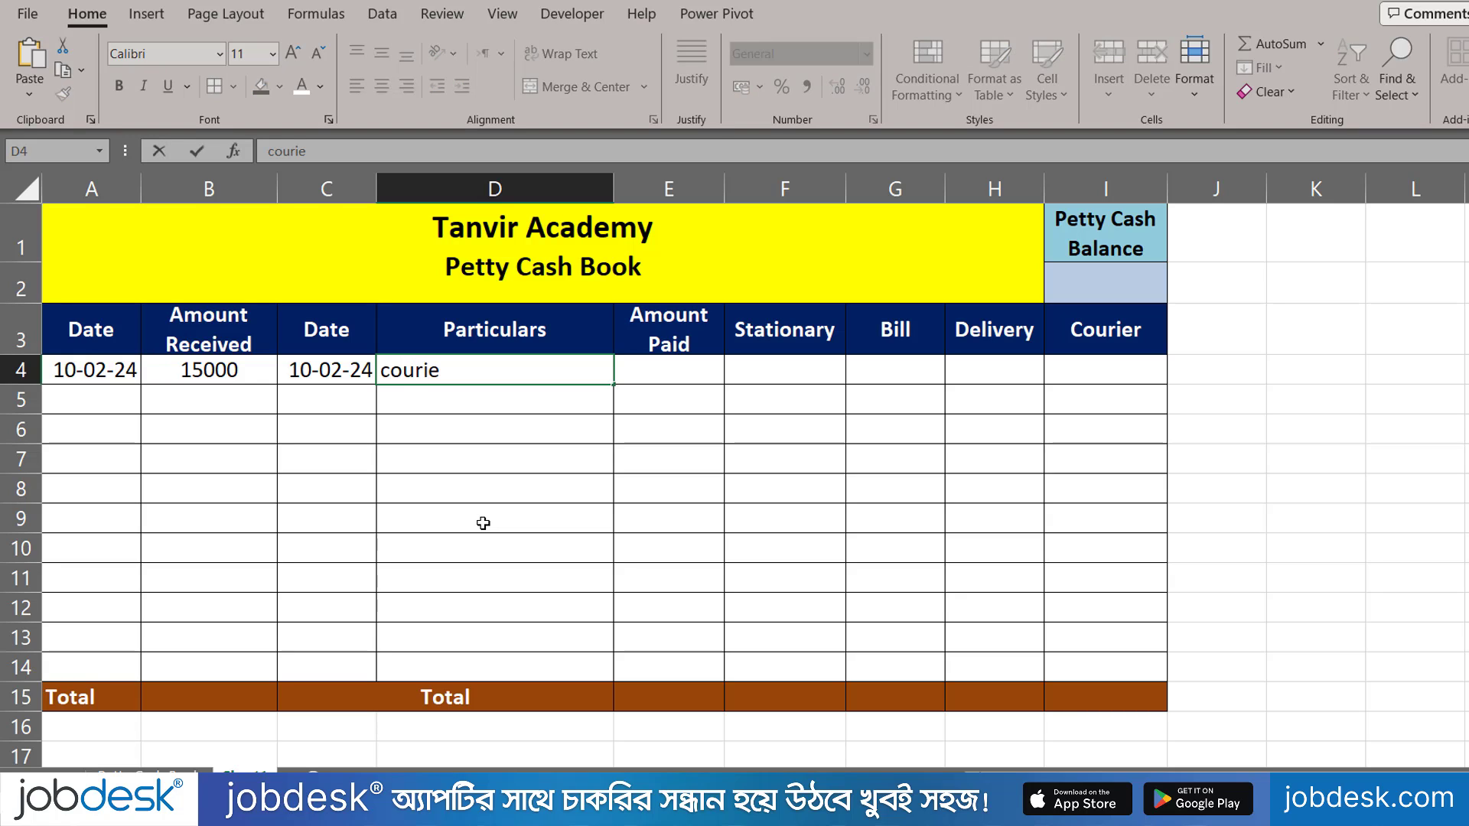
key("Tab")
key("Tab")
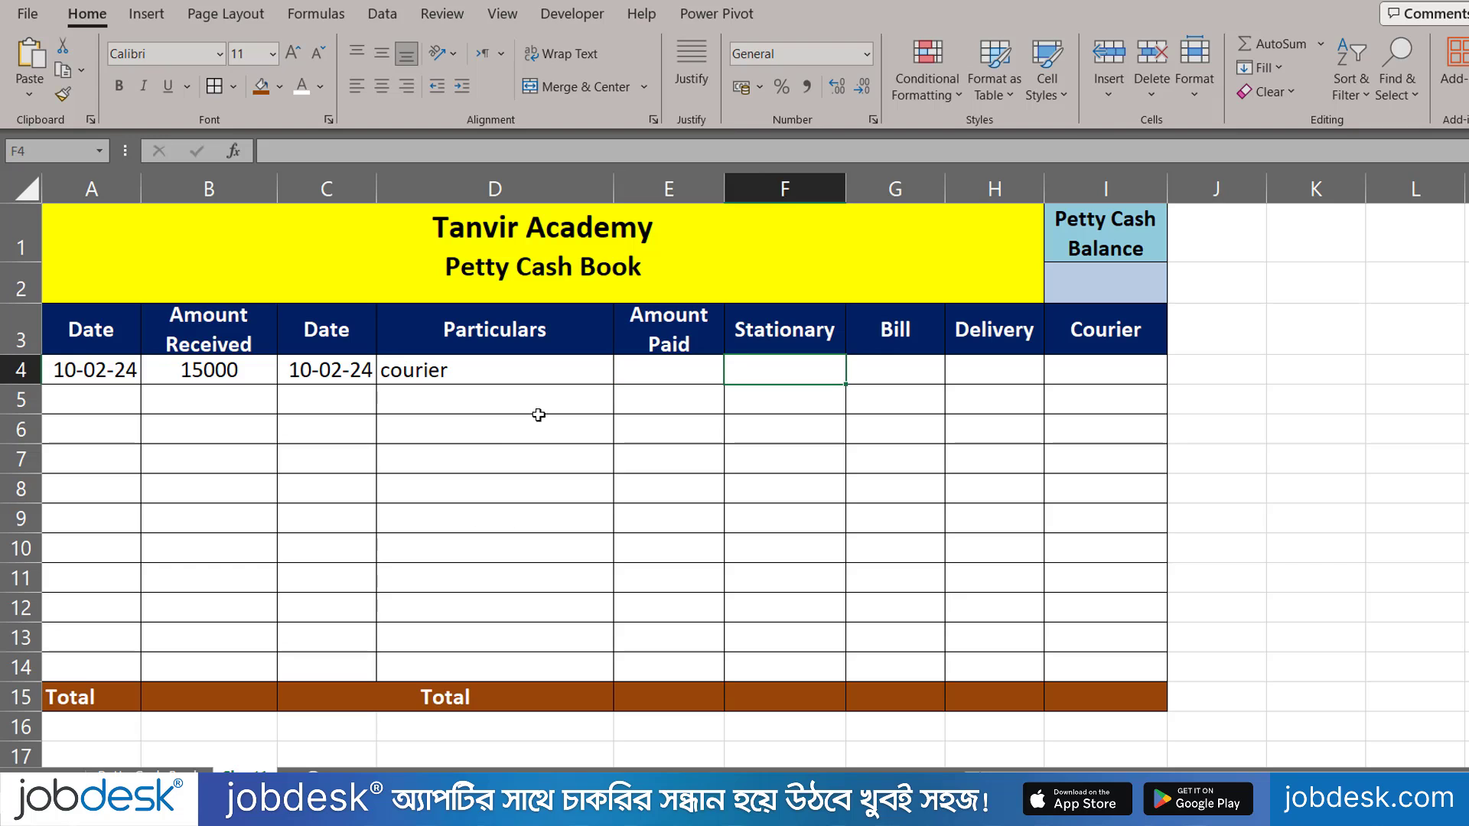
Step: Enter 1500 in row 4 under both Amount Paid and Courier, and capitalize the particulars entry as Courier
left_click(692, 357)
type("1500")
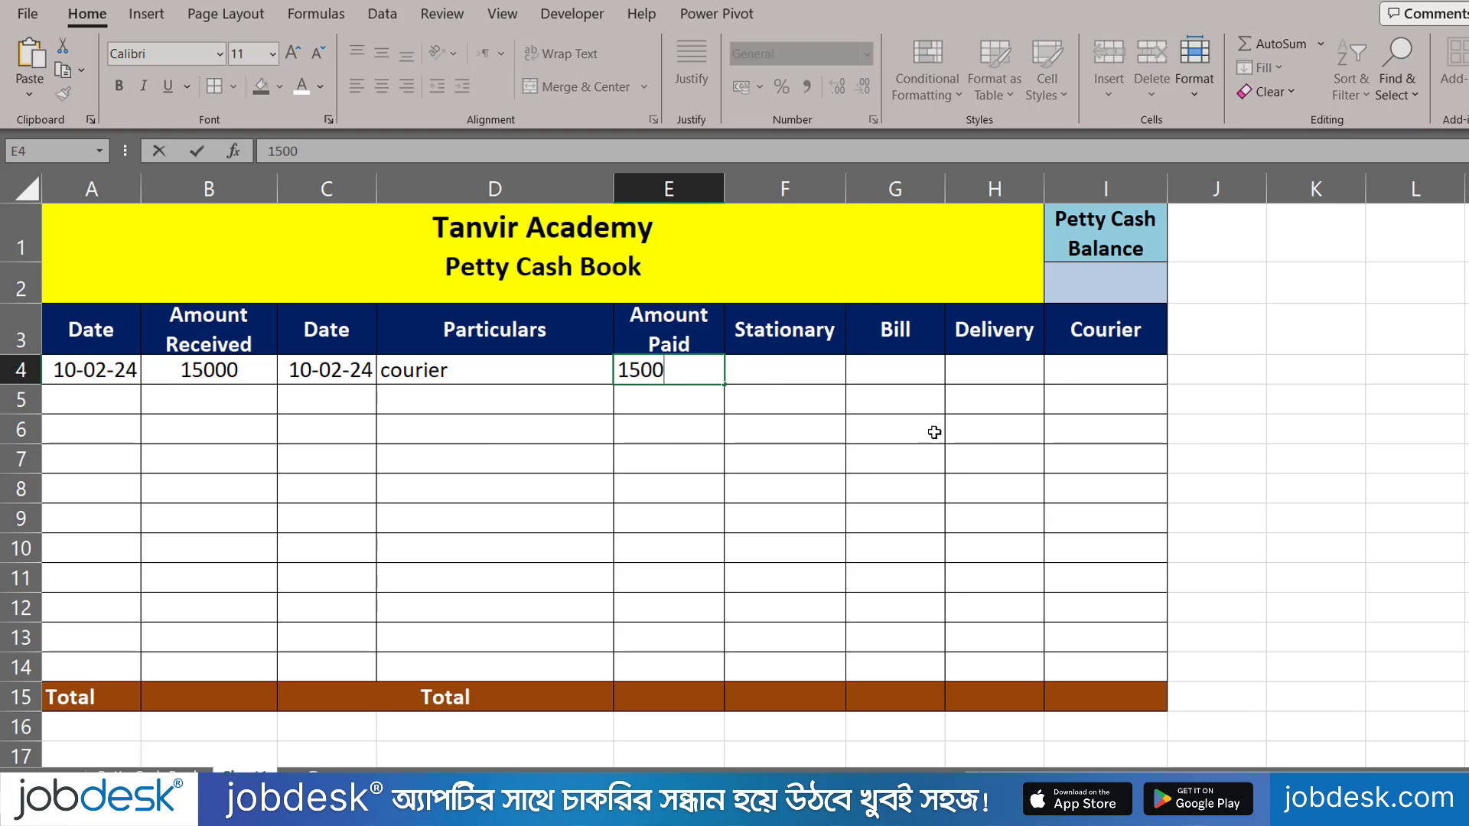
left_click(1063, 372)
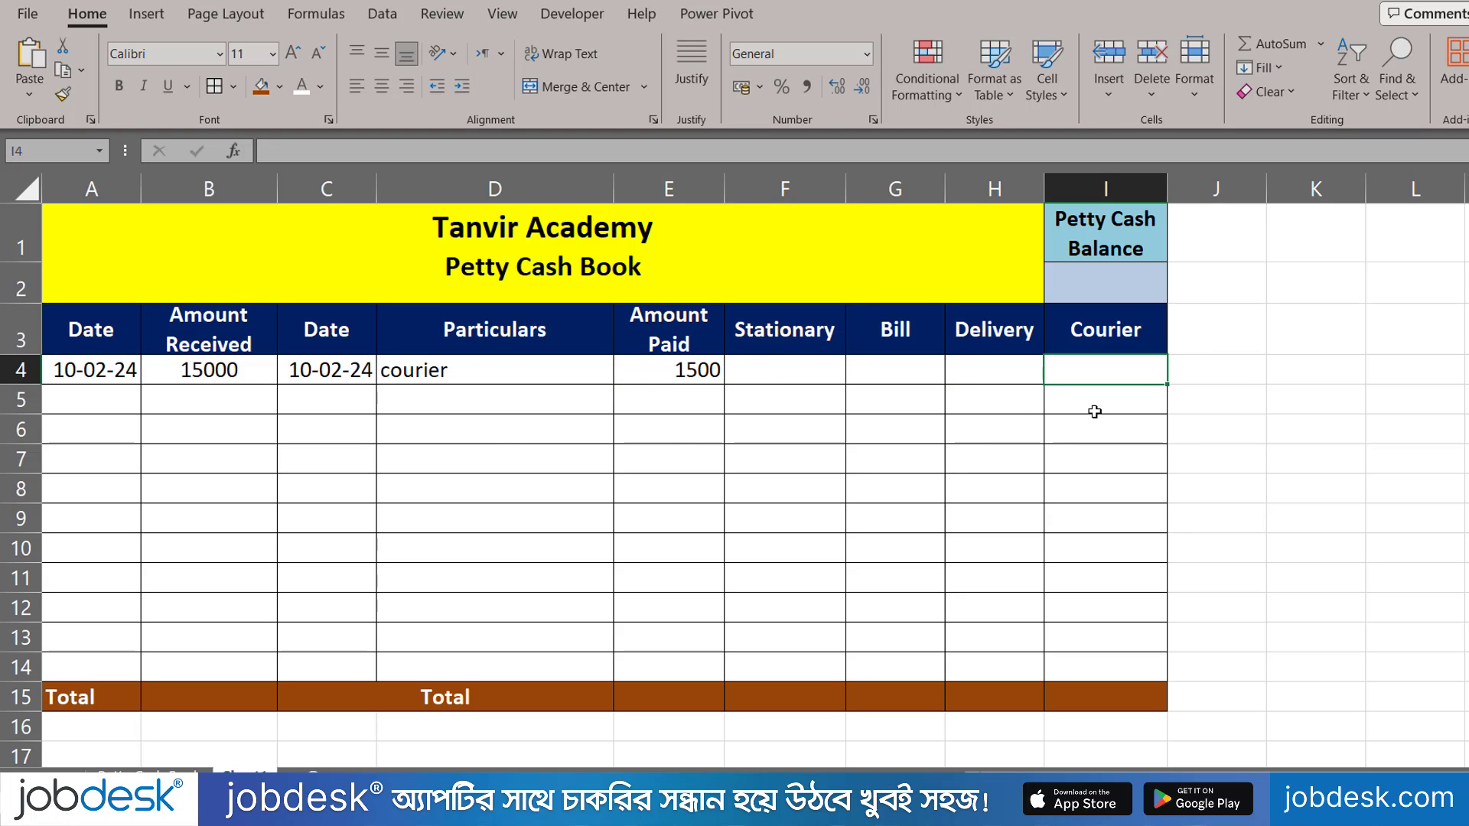
type("1500")
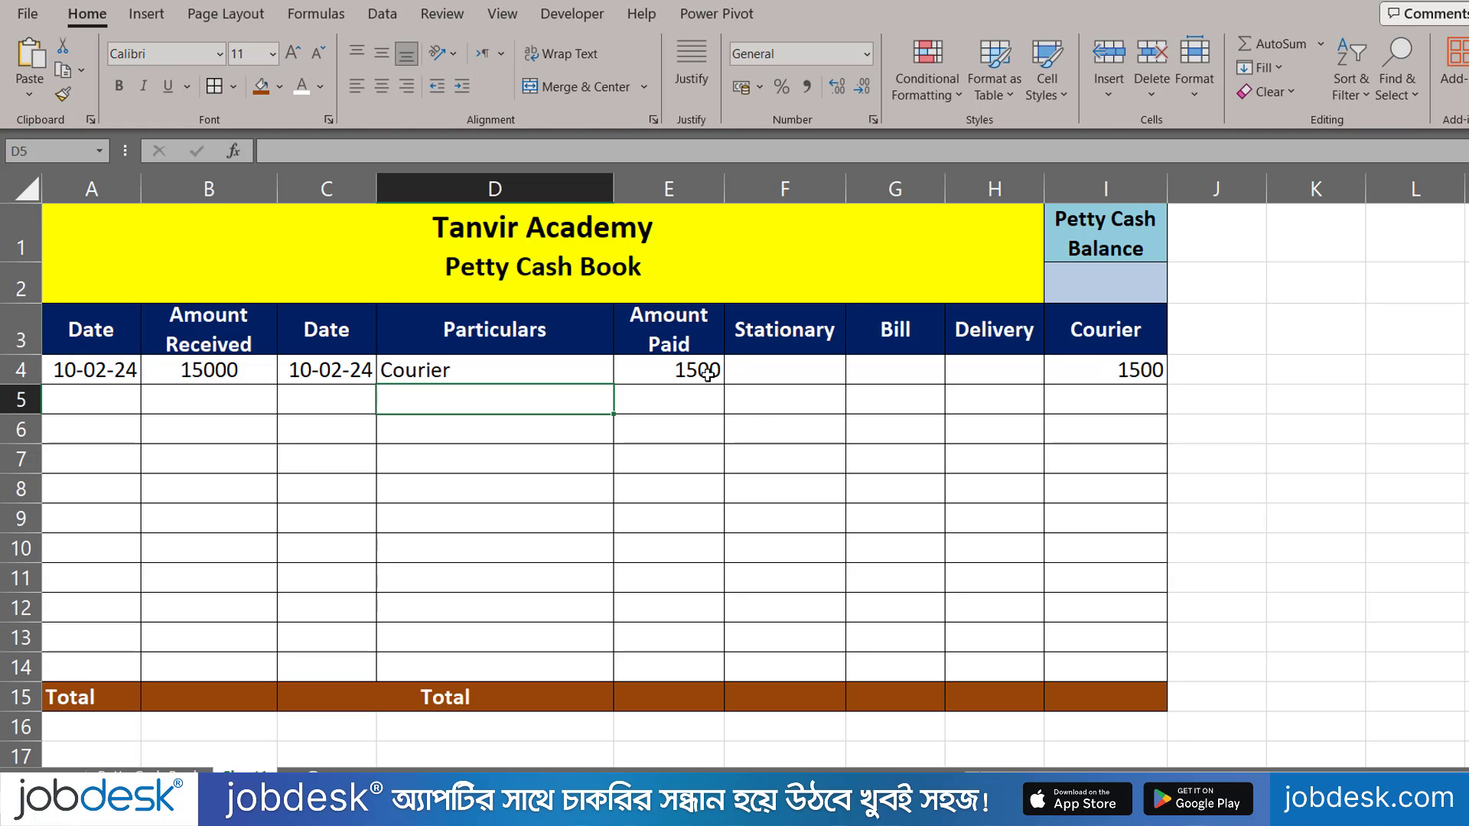
left_click(711, 371)
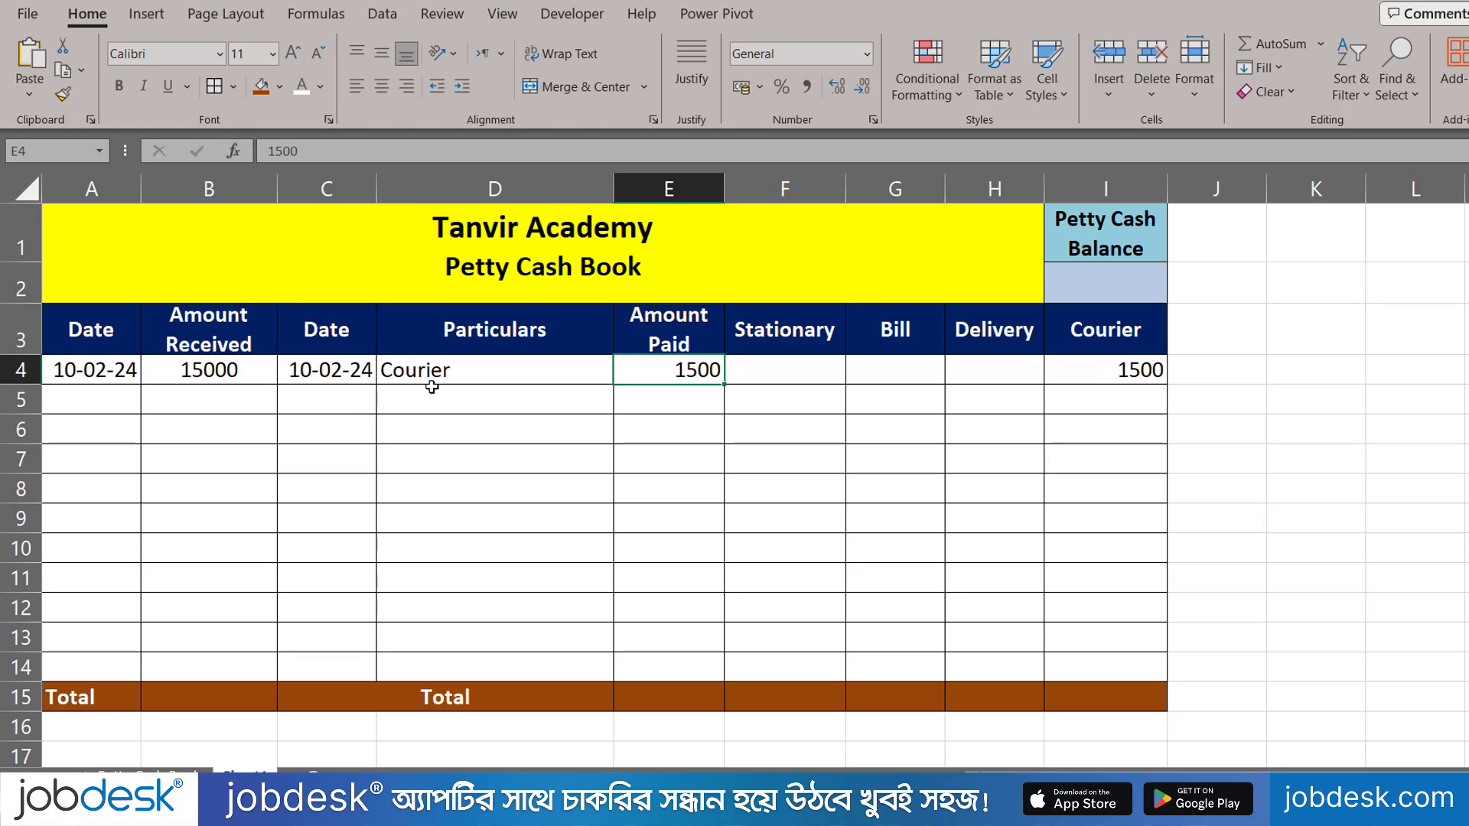
Step: Fill the Amount Received cells B4:B14 with tan and the Amount Paid cells E4:E14 with light orange
left_click_drag(252, 373, 246, 671)
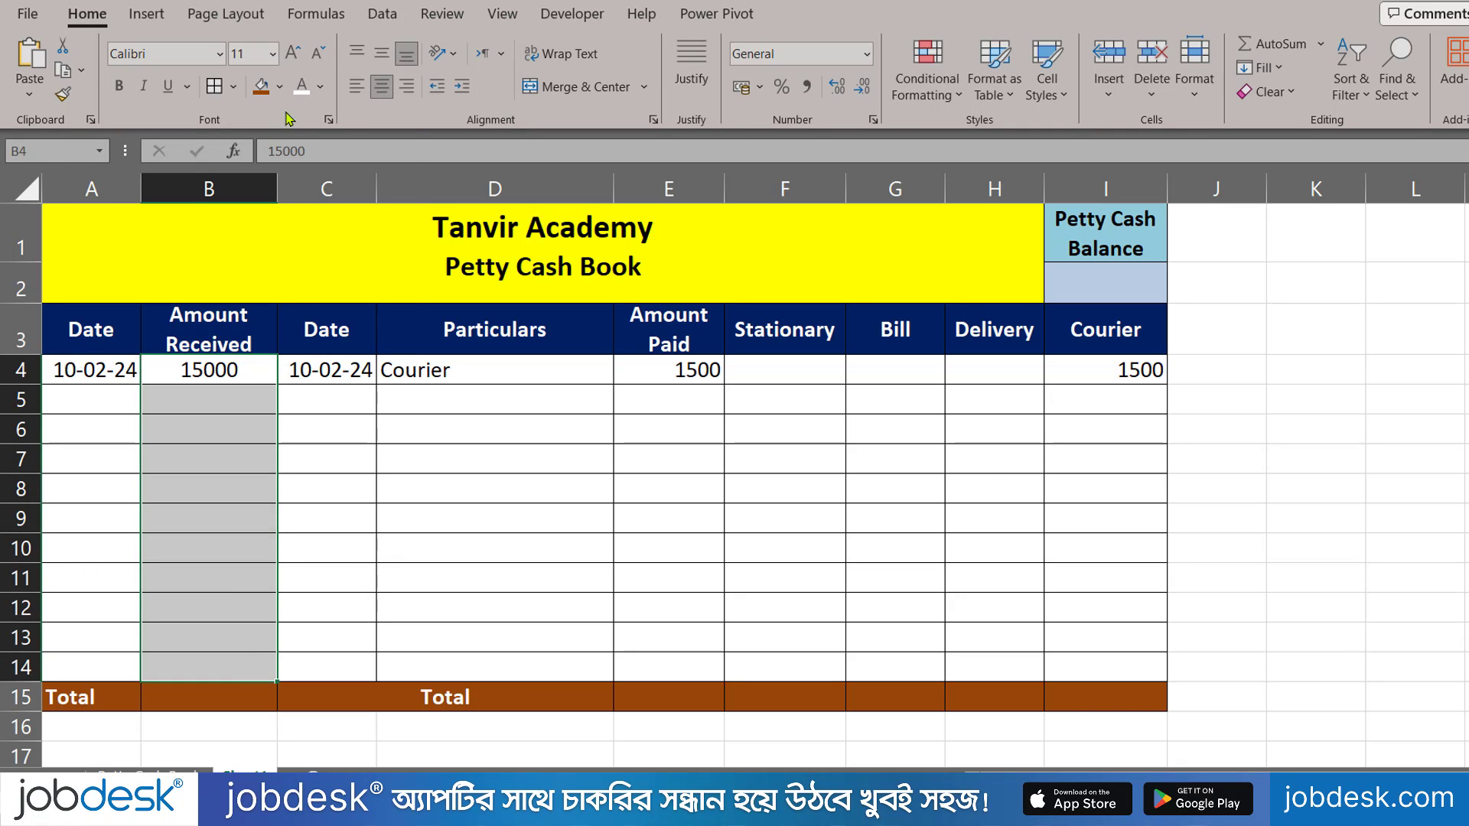
left_click(280, 87)
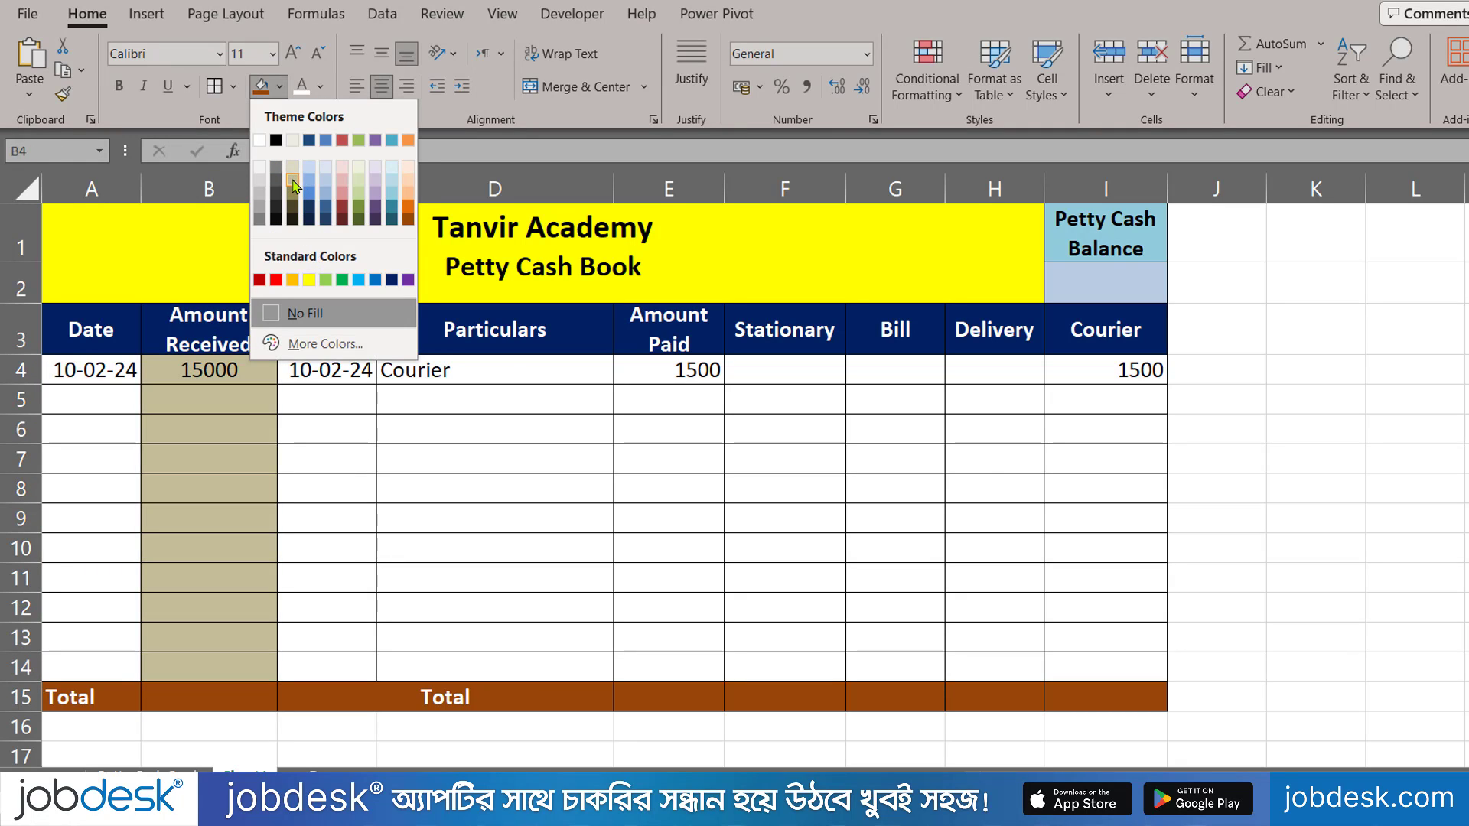
left_click(293, 185)
left_click_drag(646, 373, 646, 668)
left_click(279, 87)
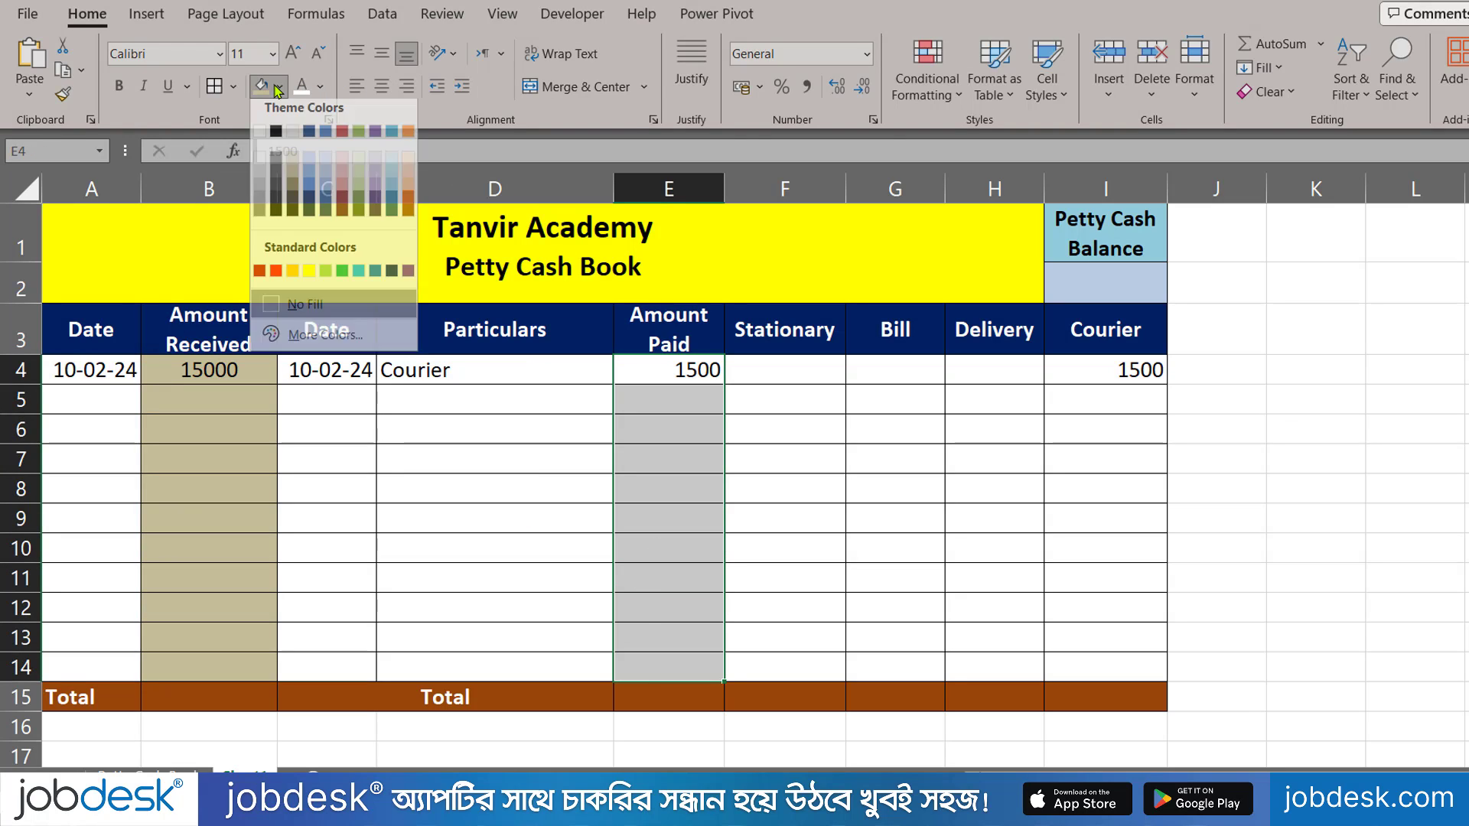
left_click(408, 186)
left_click(911, 485)
left_click(556, 417)
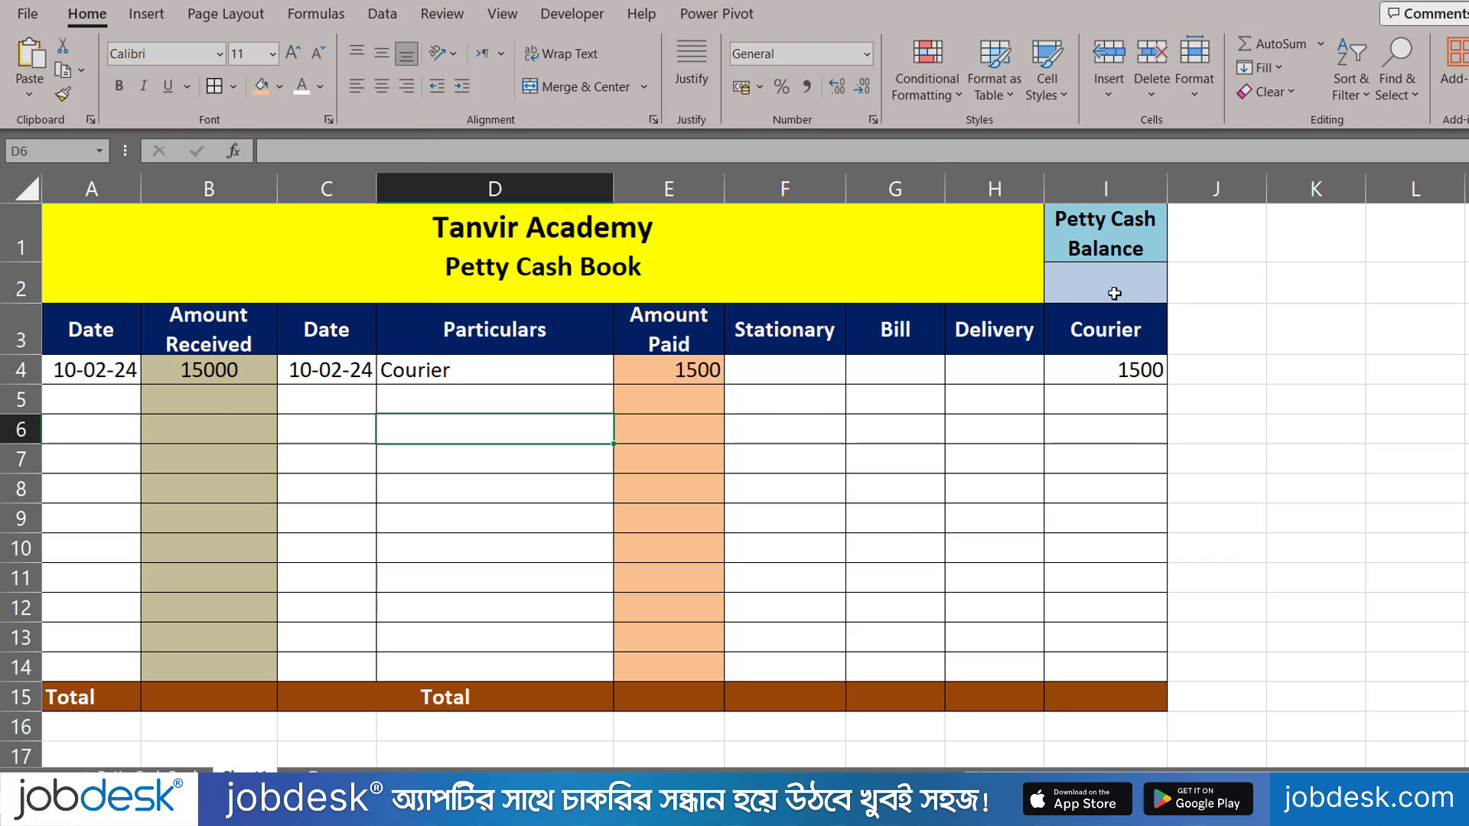
Step: Total the Amount Received column in B15 with the formula =SUM(B4:B14)
left_click(256, 700)
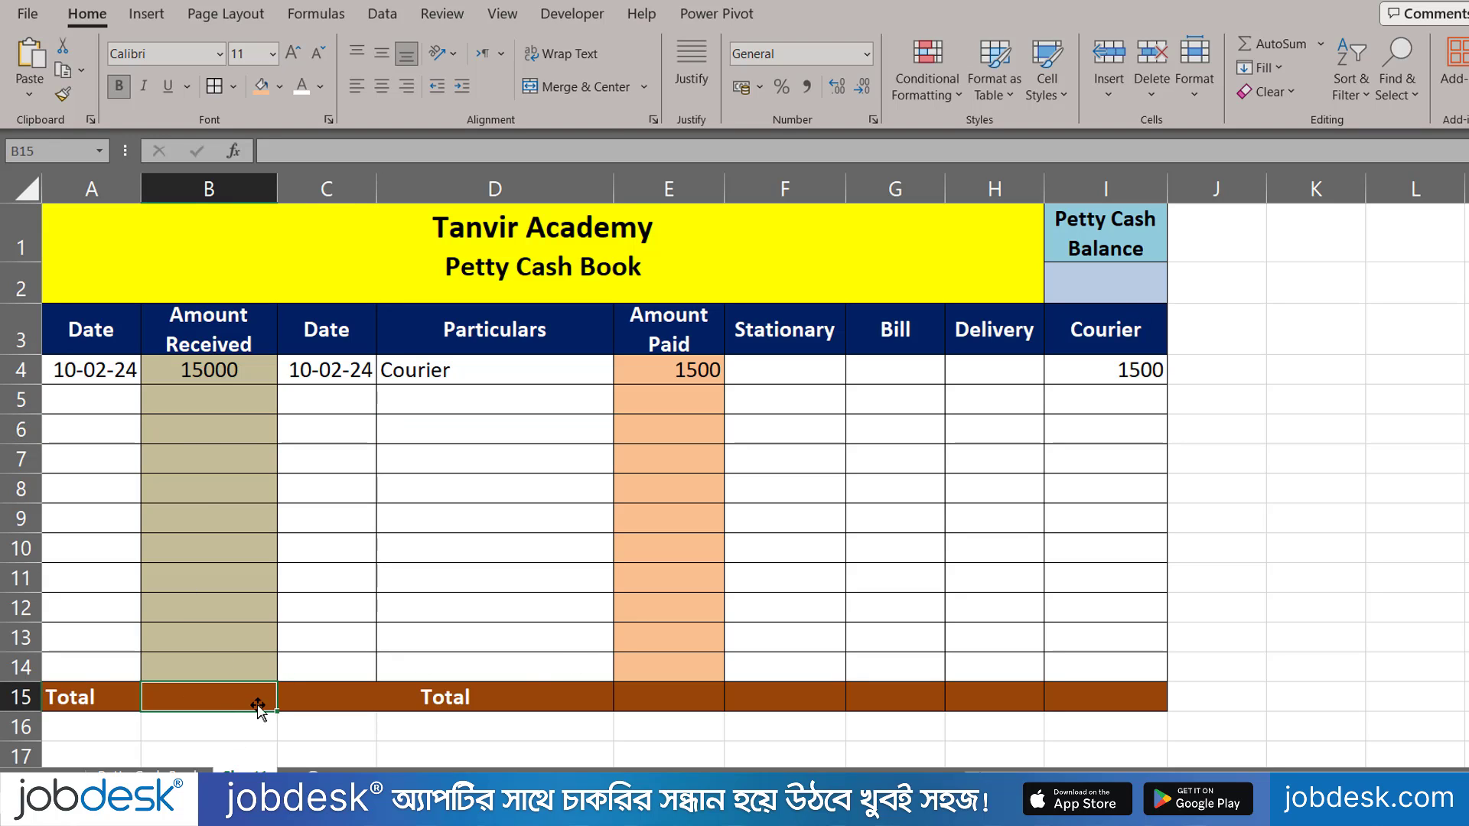
type("=")
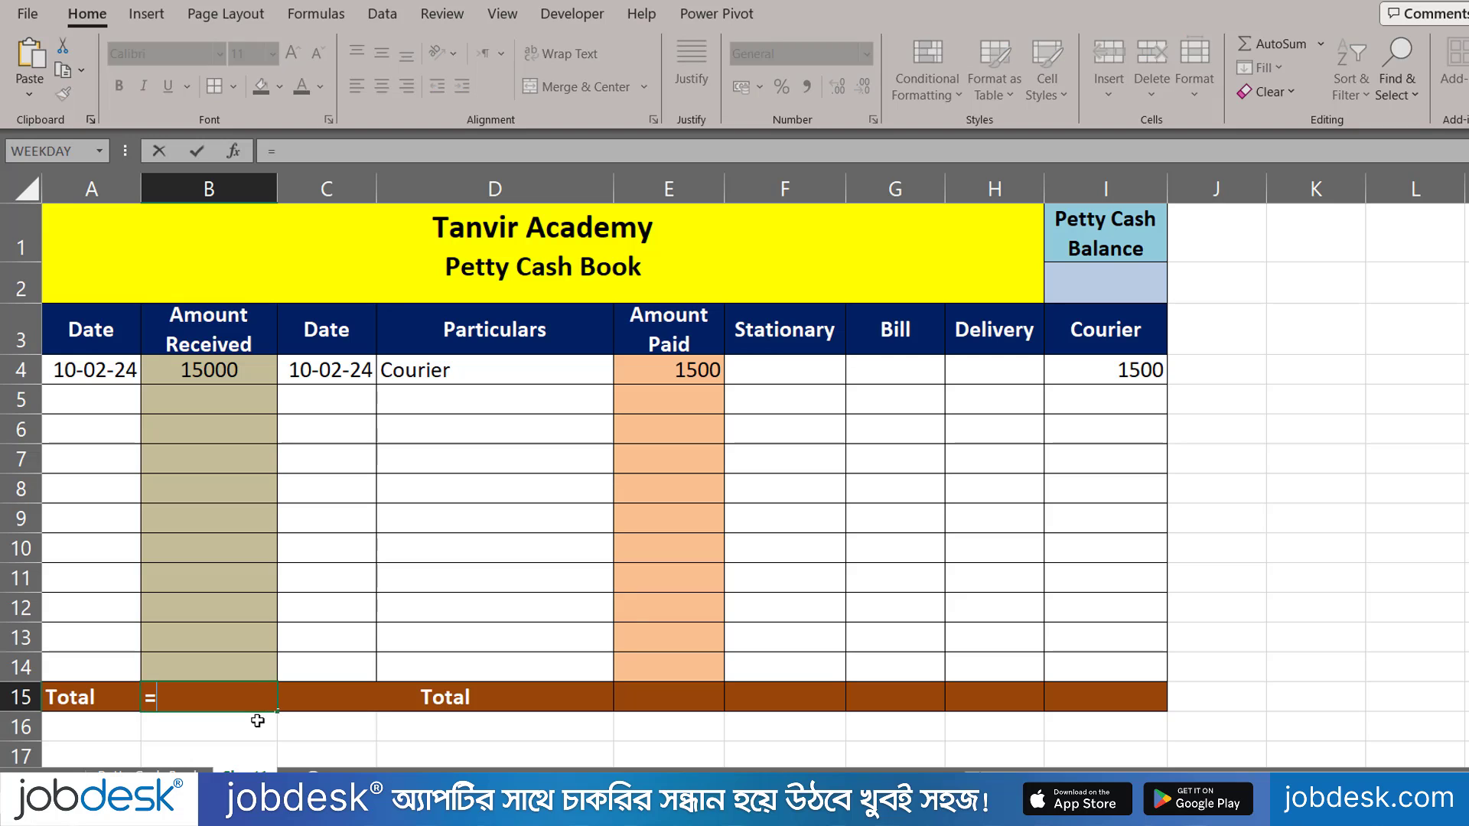
type("sum")
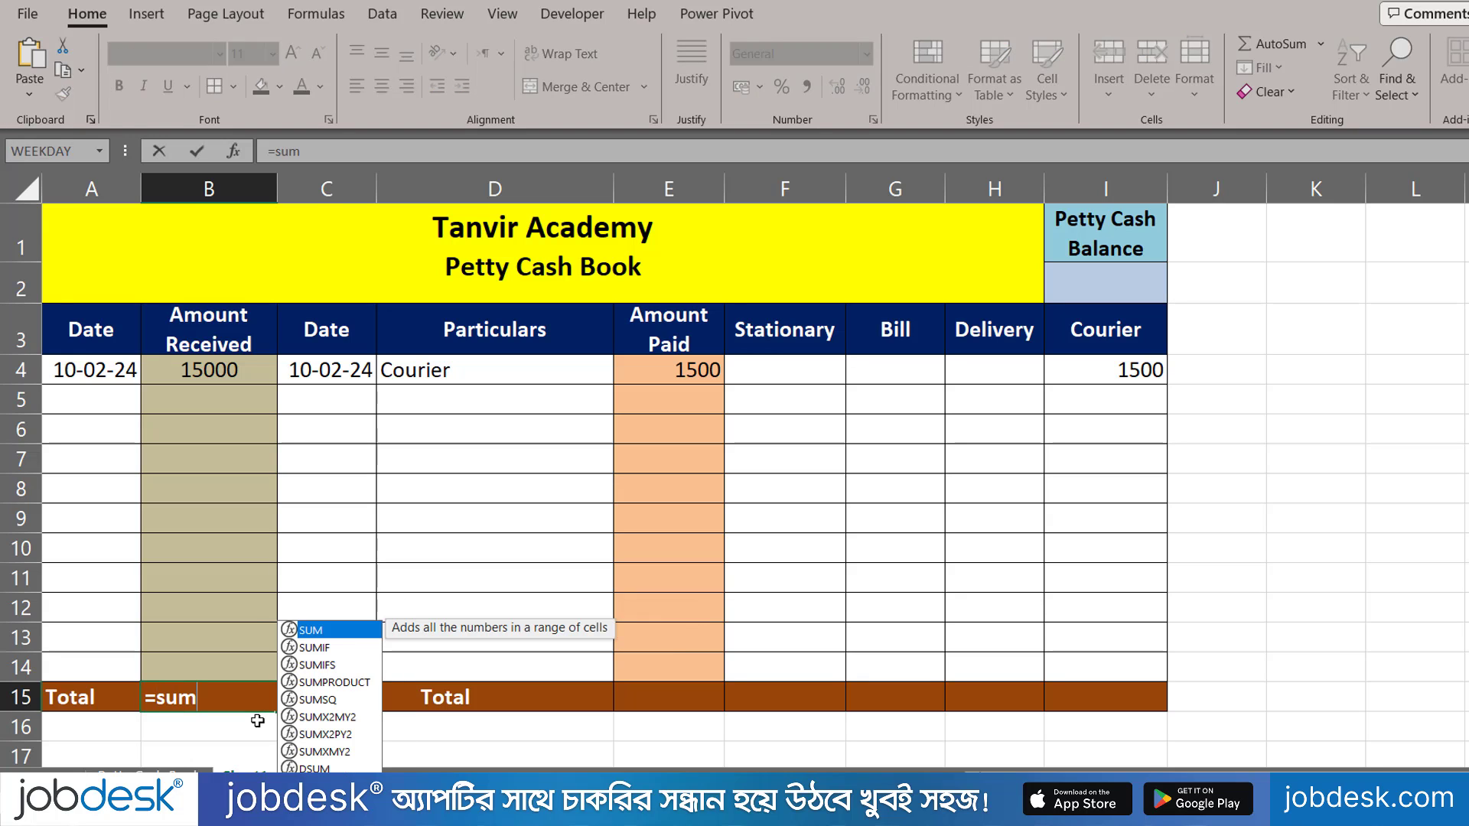
double_click(337, 633)
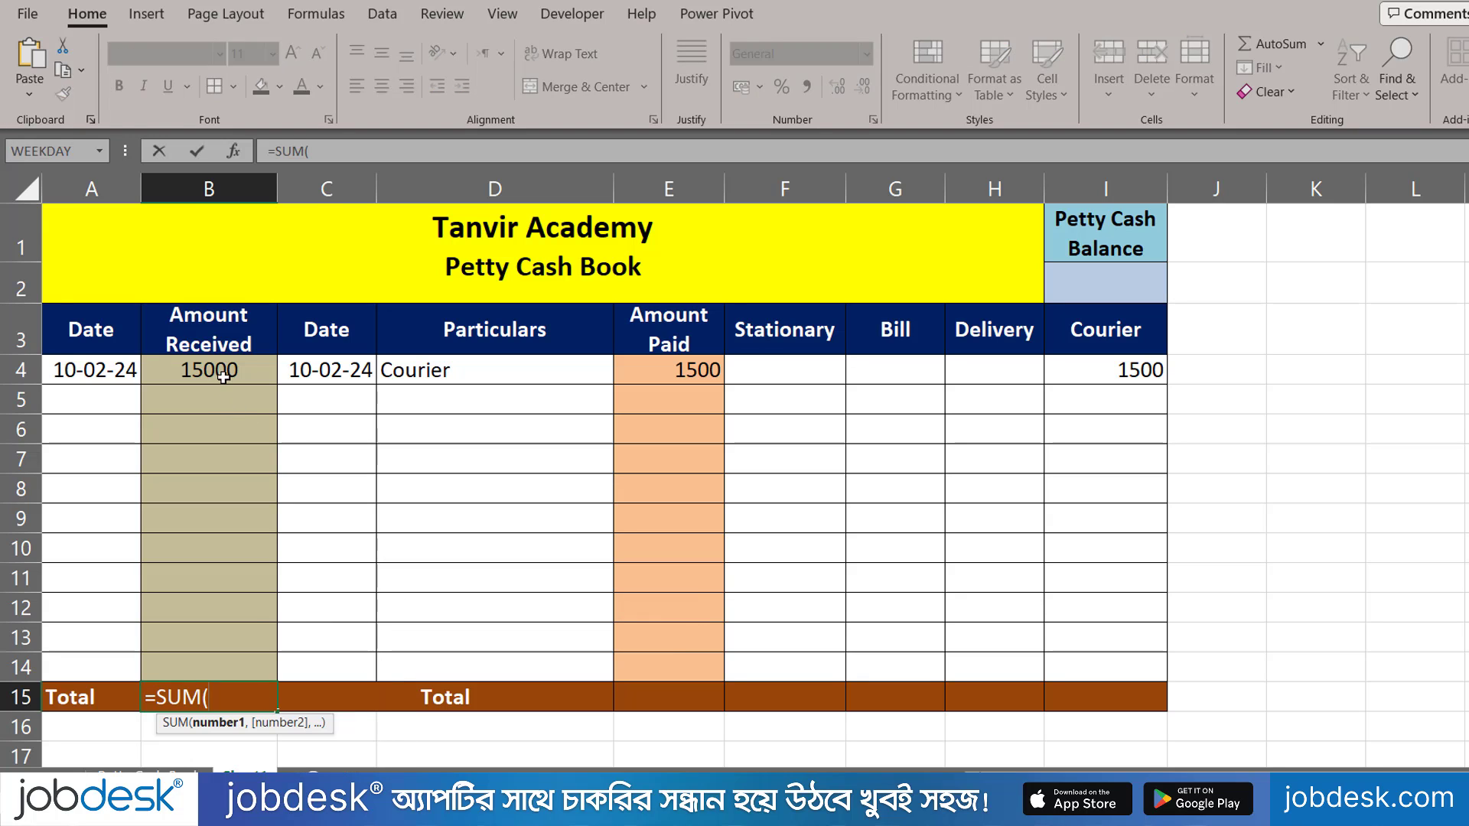
left_click_drag(224, 377, 218, 670)
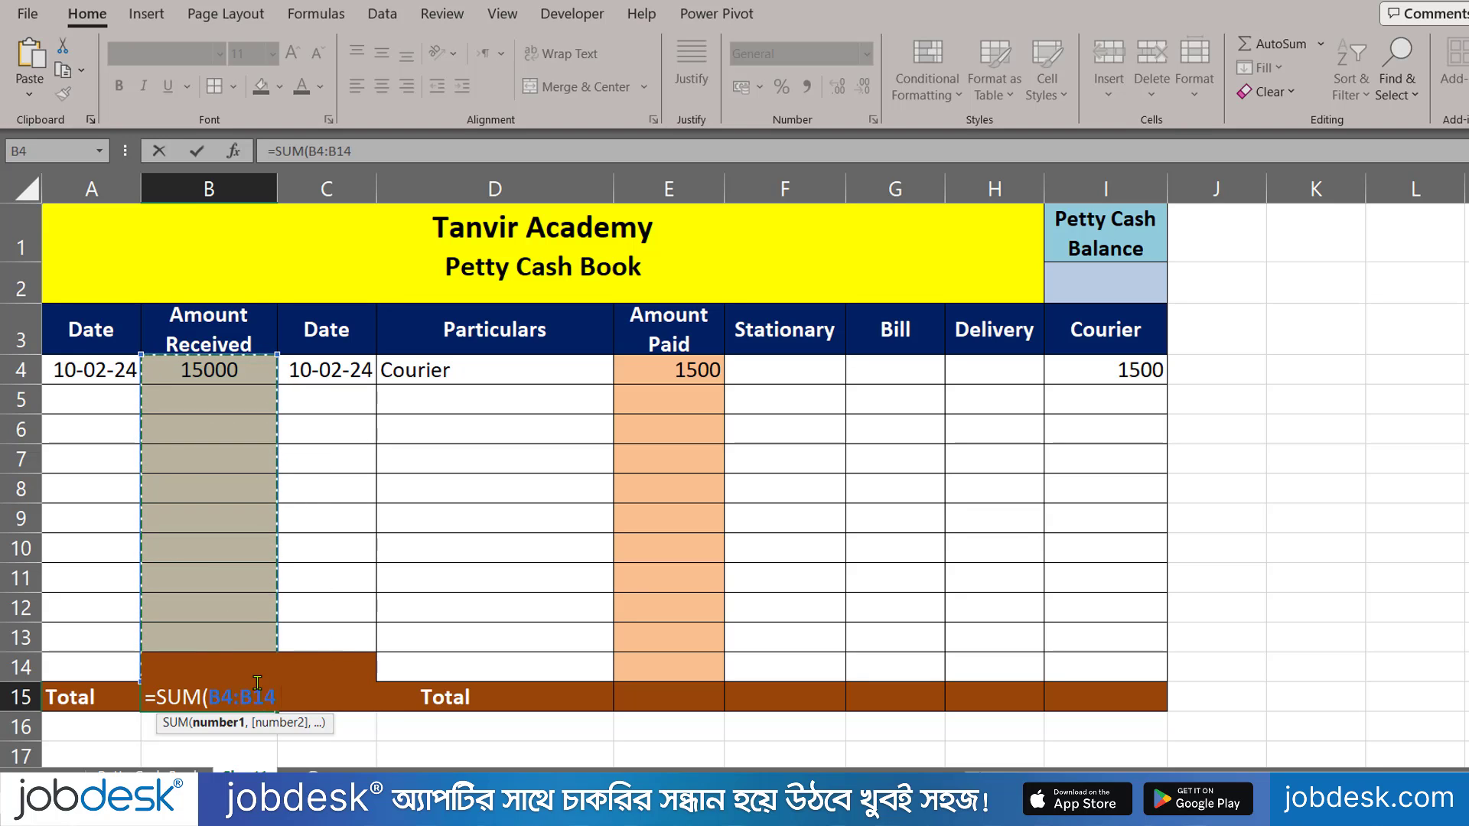
key("Return")
left_click(244, 697)
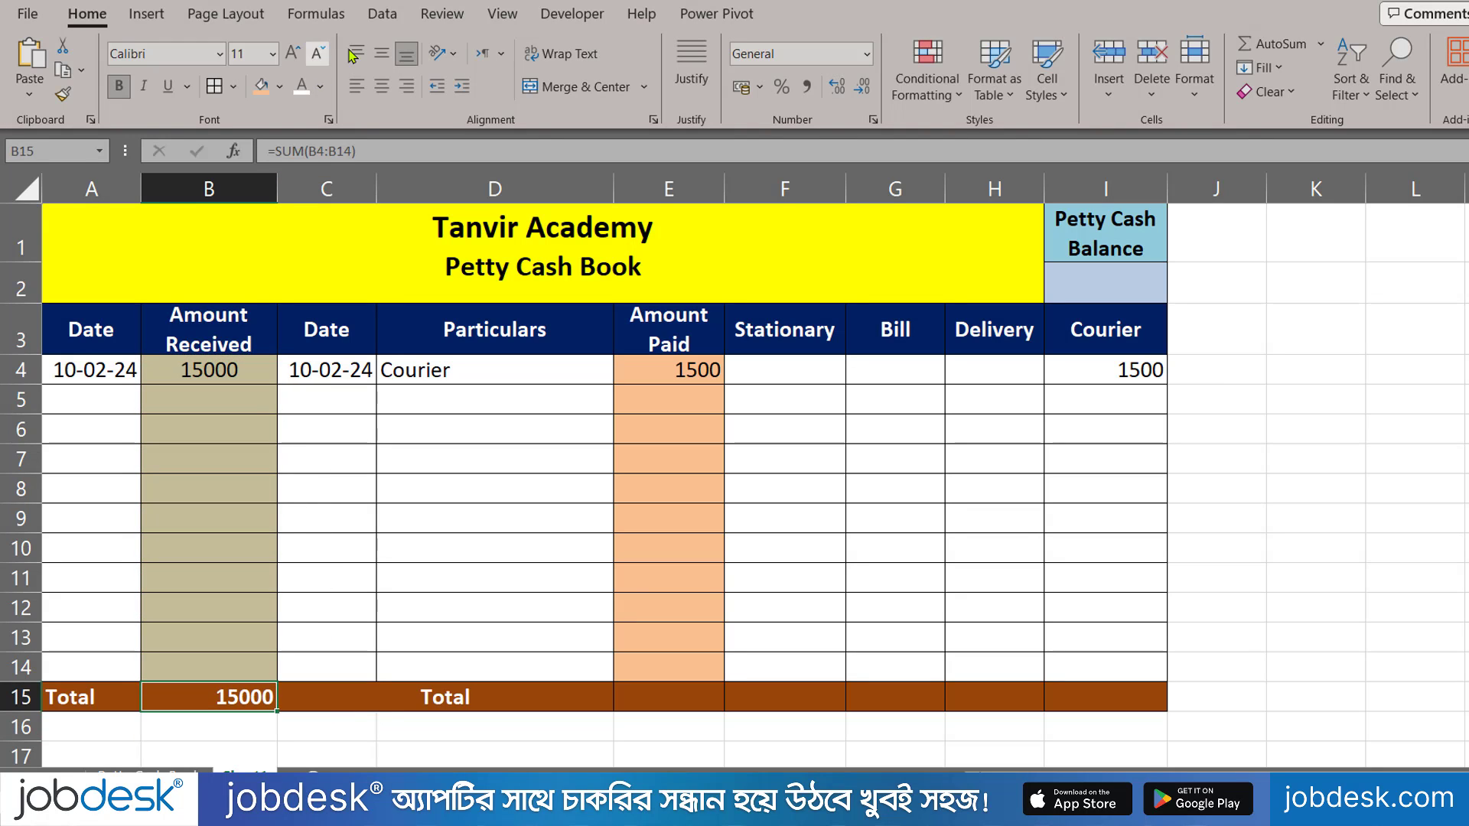
Step: Center the total in B15 and total columns E to I in row 15, using =SUM(E4:E14) copied across from E15
left_click(381, 86)
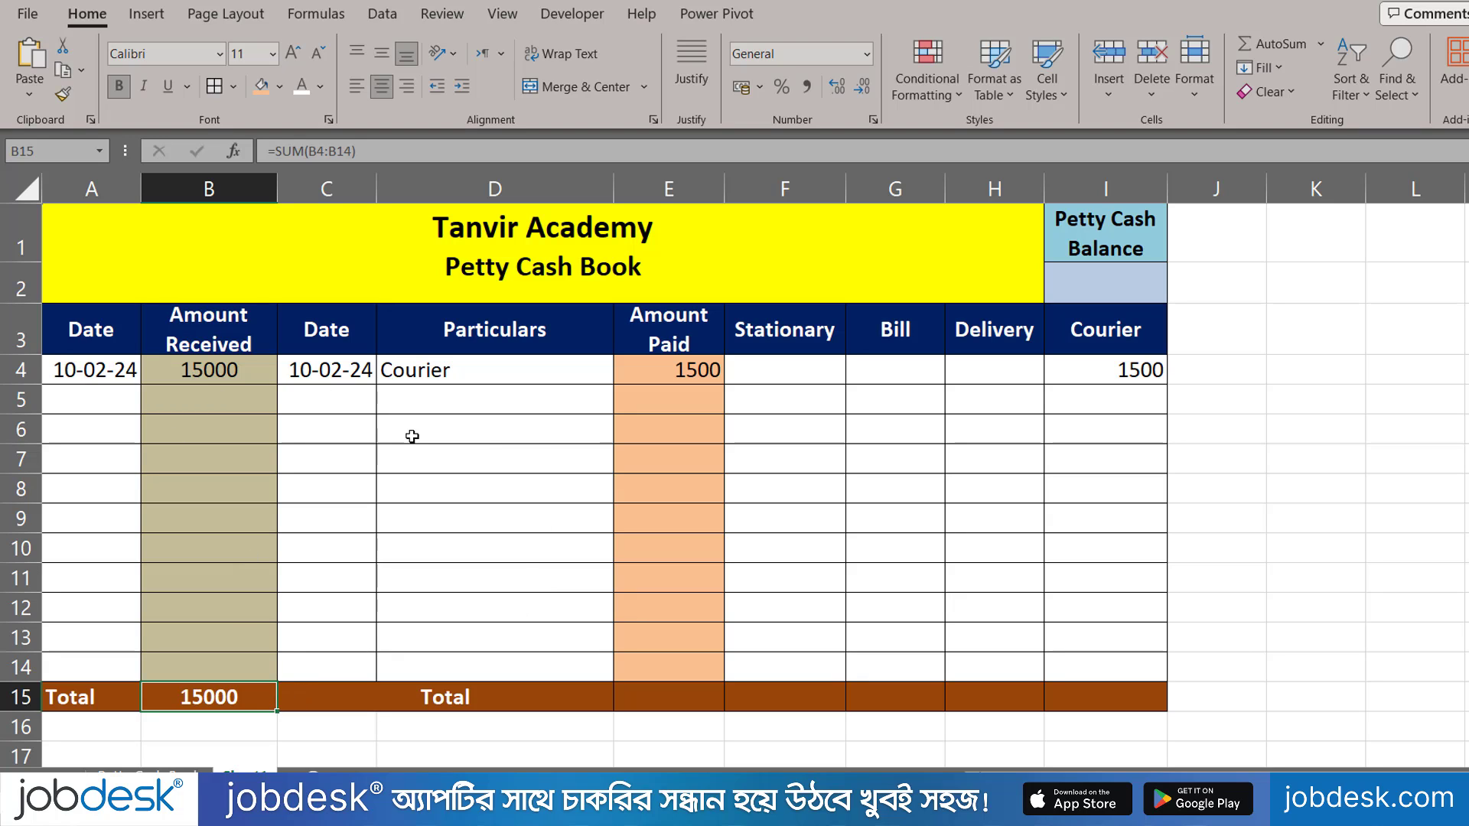
left_click_drag(646, 687, 688, 692)
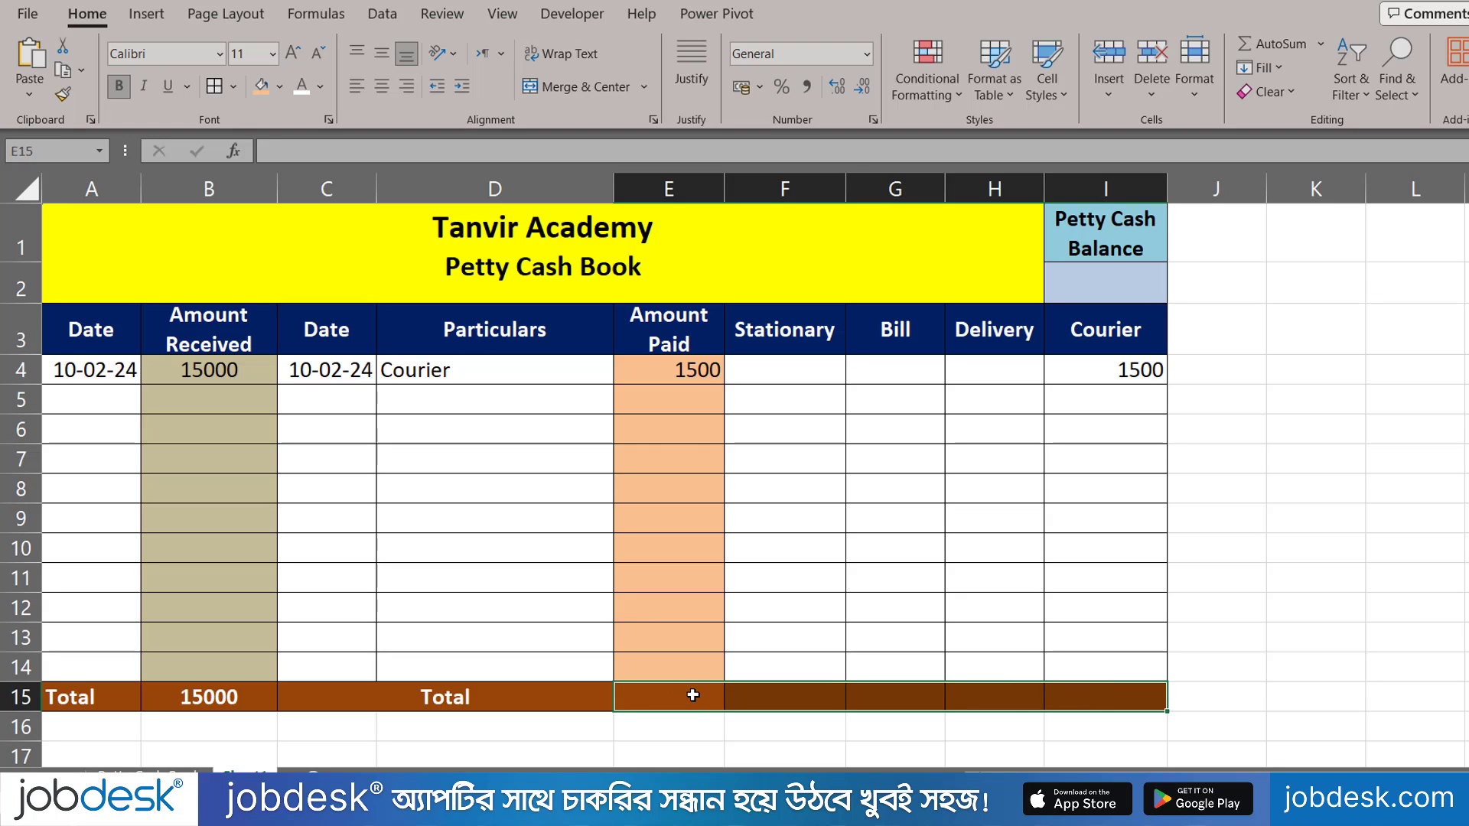
type("=sum")
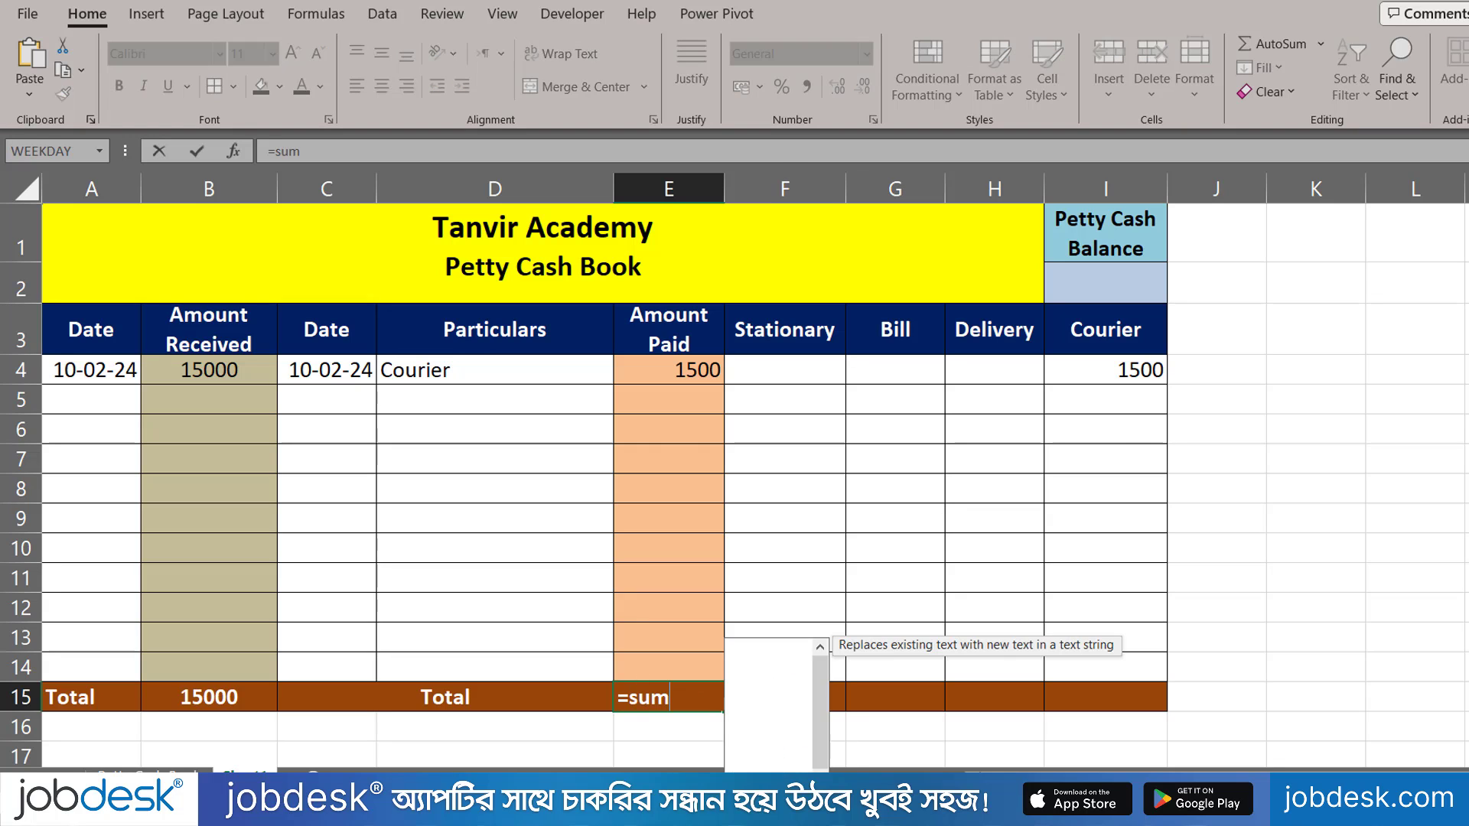
key("Tab")
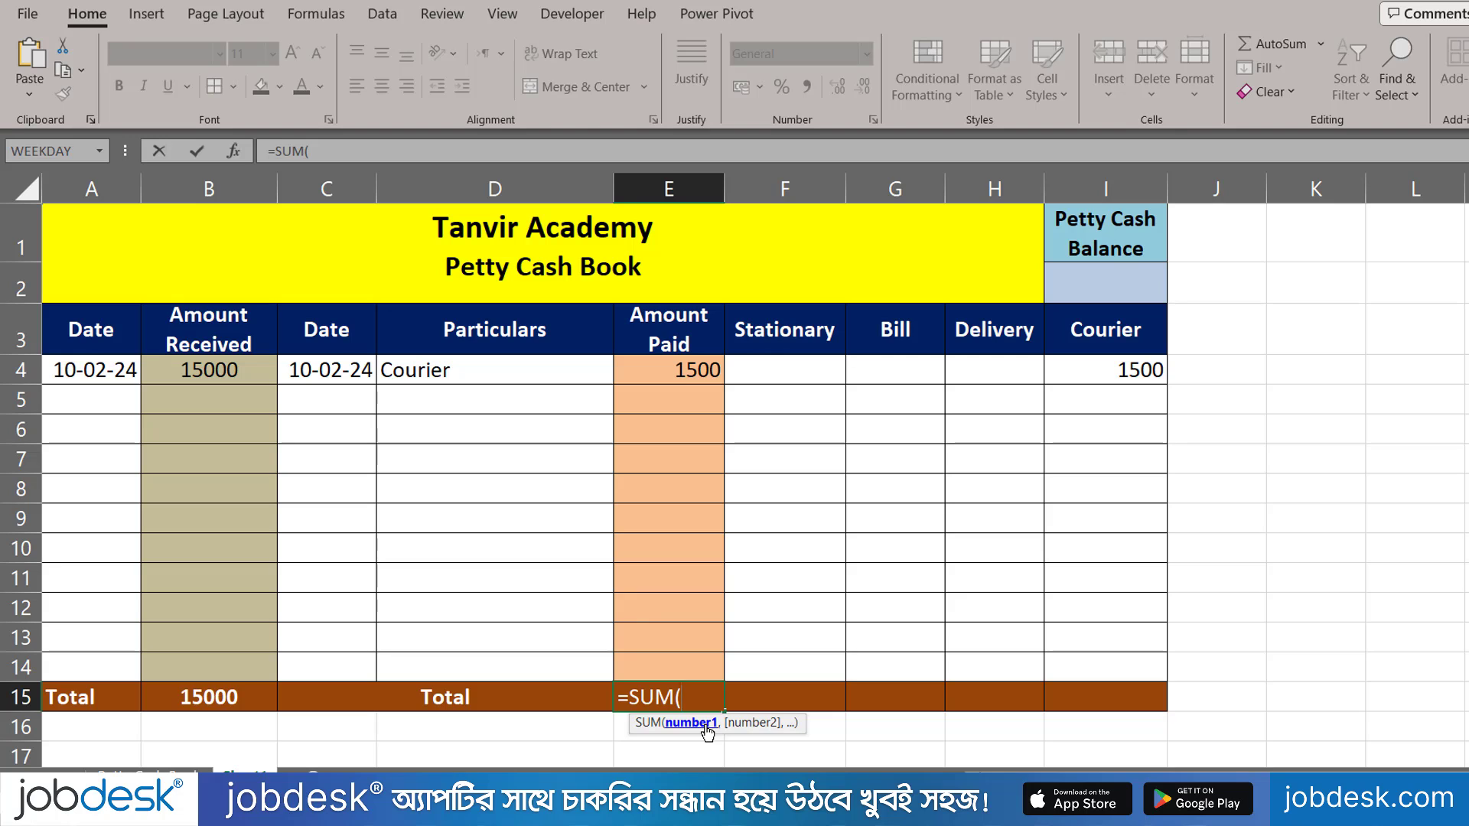
left_click_drag(671, 364, 671, 659)
key("Return")
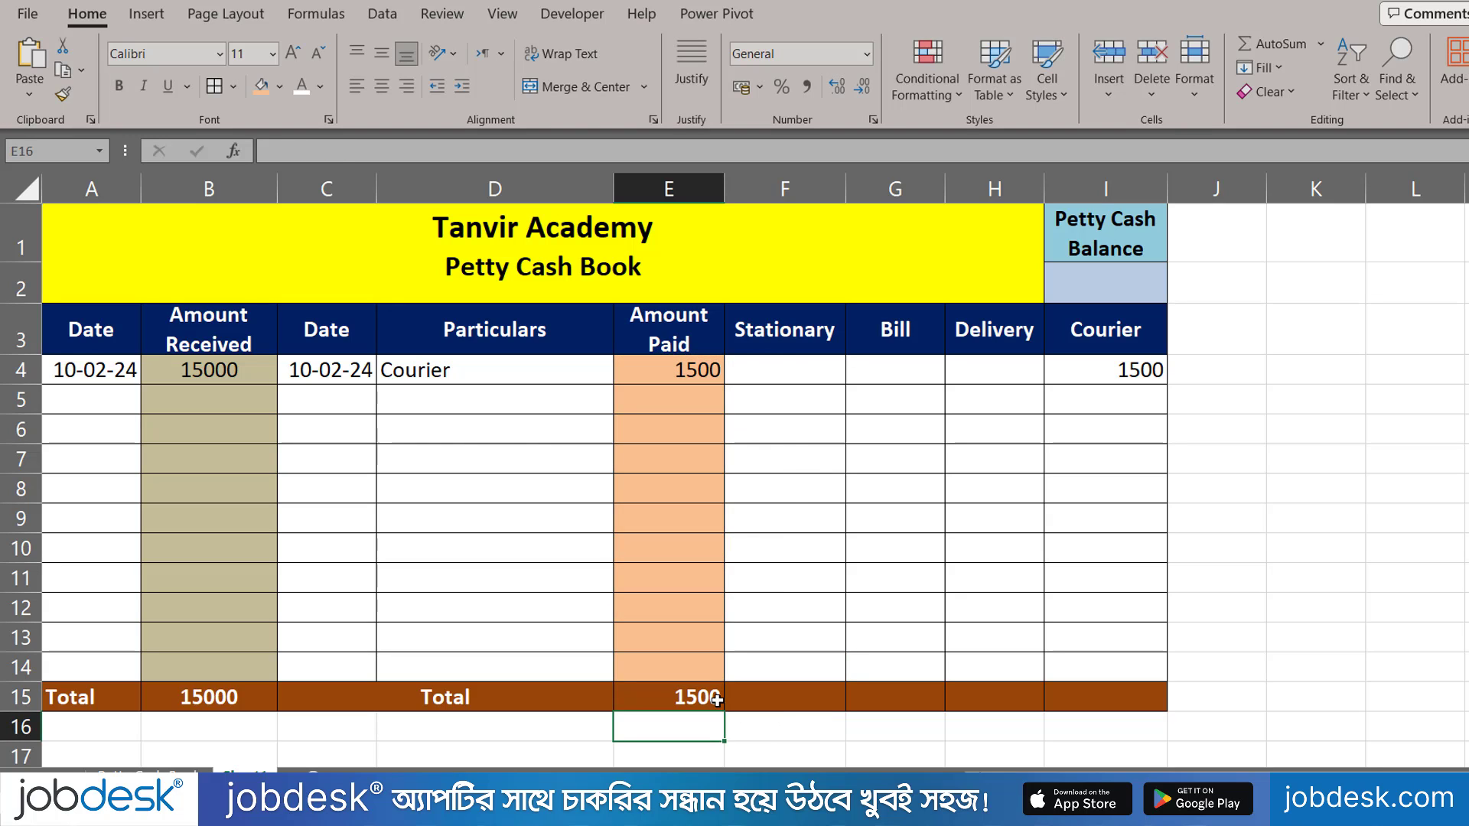
left_click(715, 700)
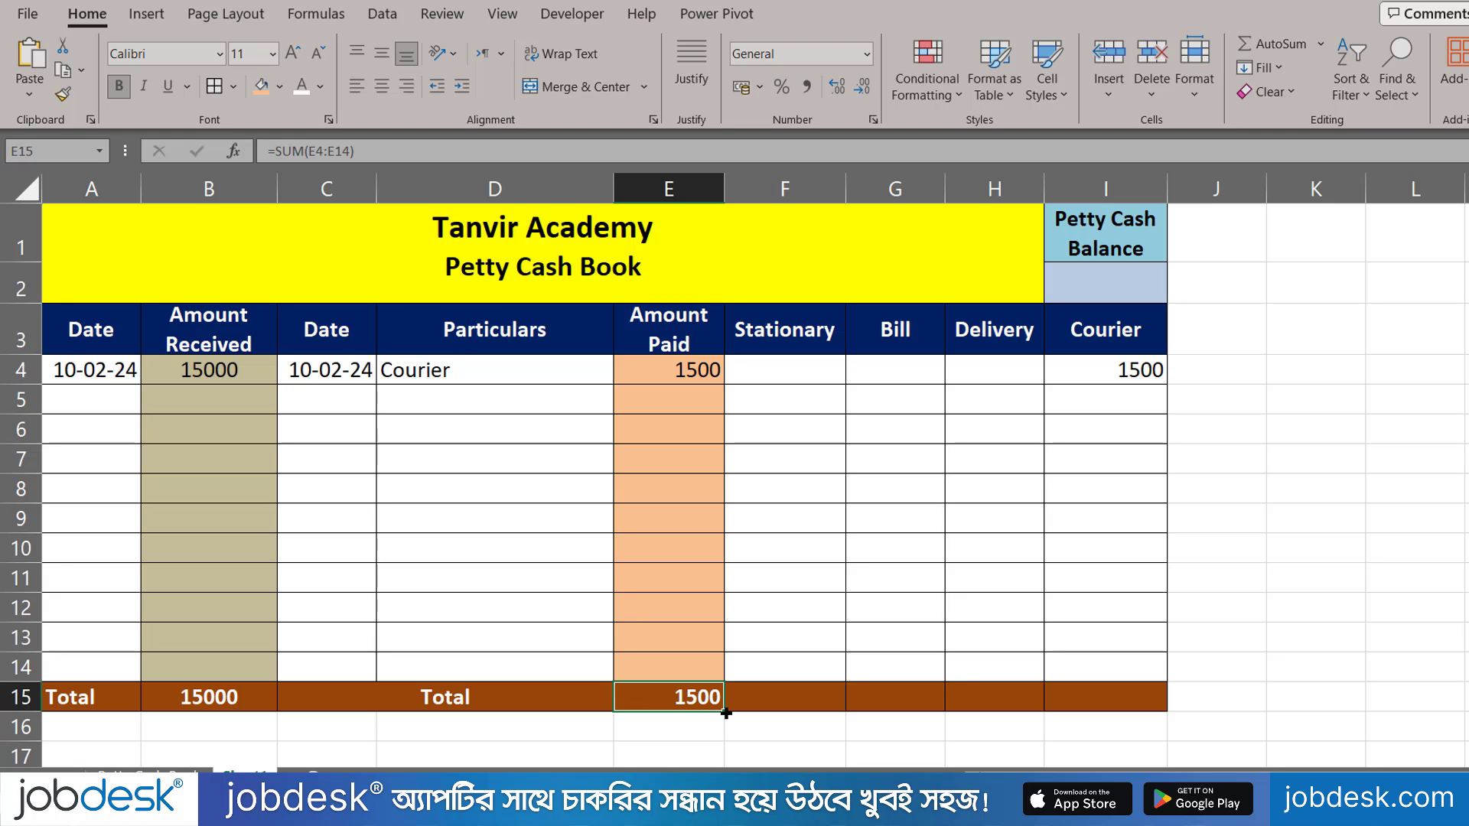
left_click_drag(725, 712, 1149, 719)
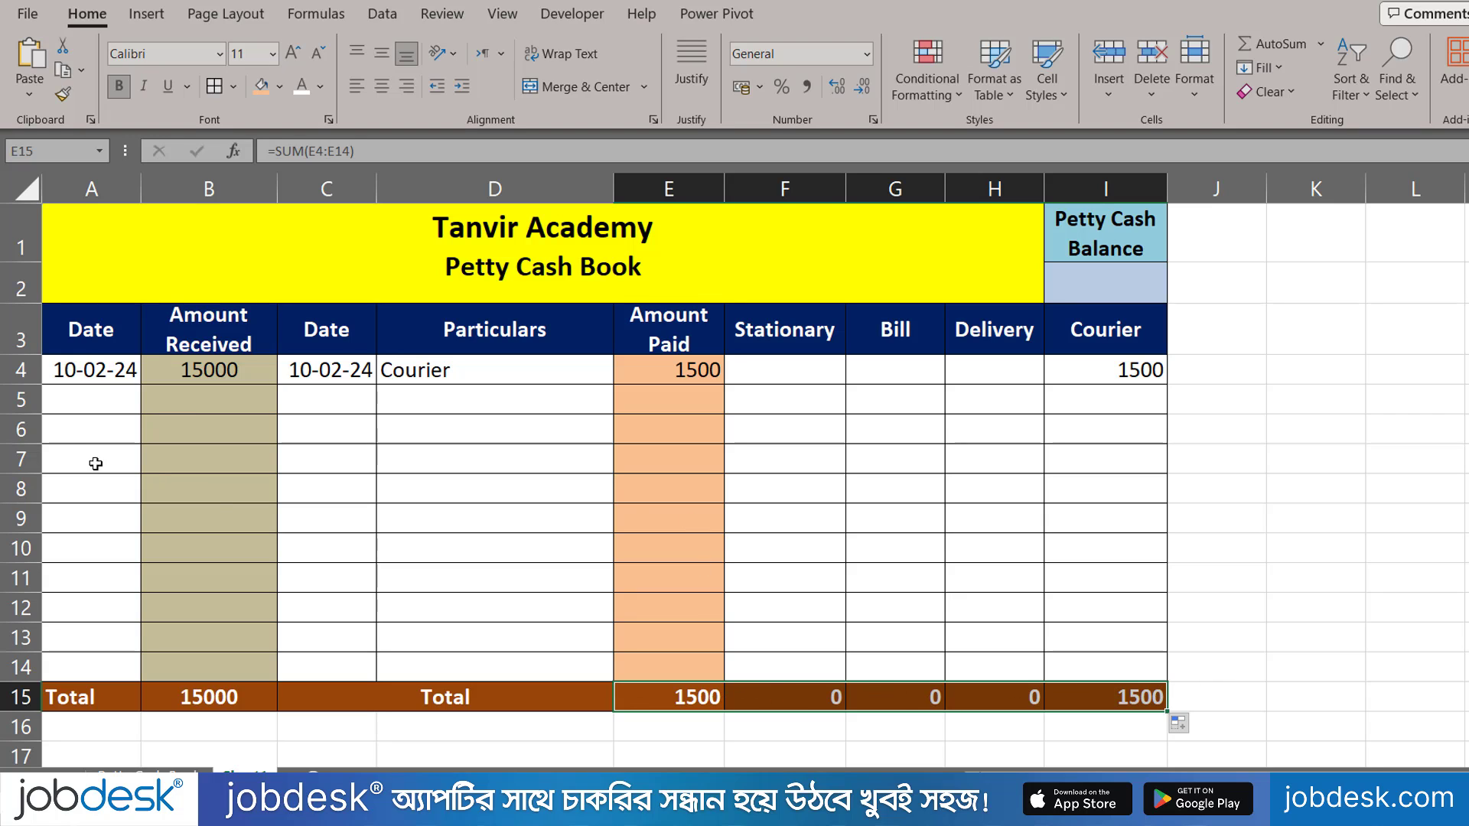
Step: Apply the Taka accounting format to the Amount Received cells B4:B15 and slightly widen column B
left_click_drag(200, 373, 200, 697)
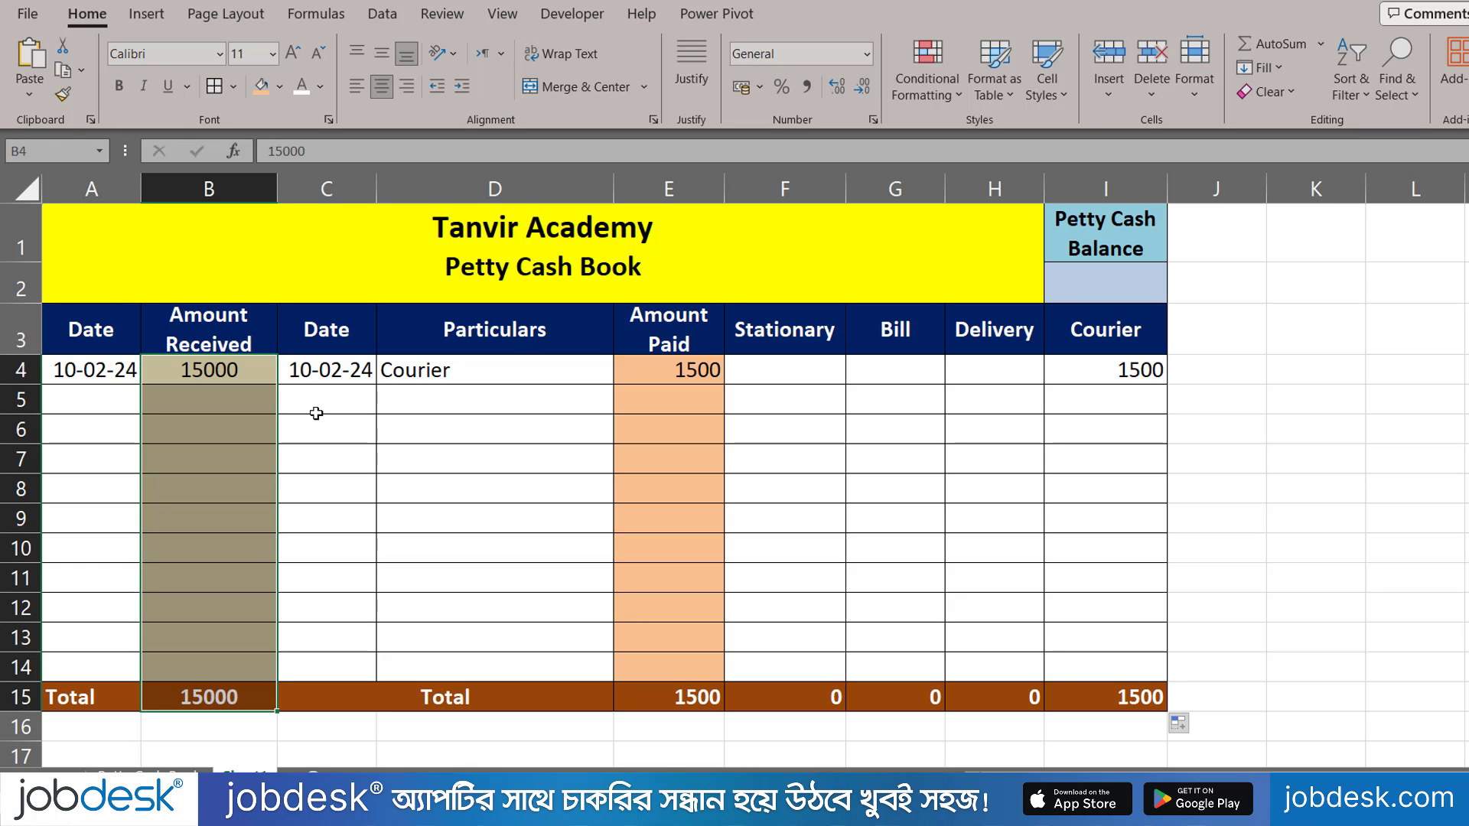
left_click_drag(259, 376, 245, 696)
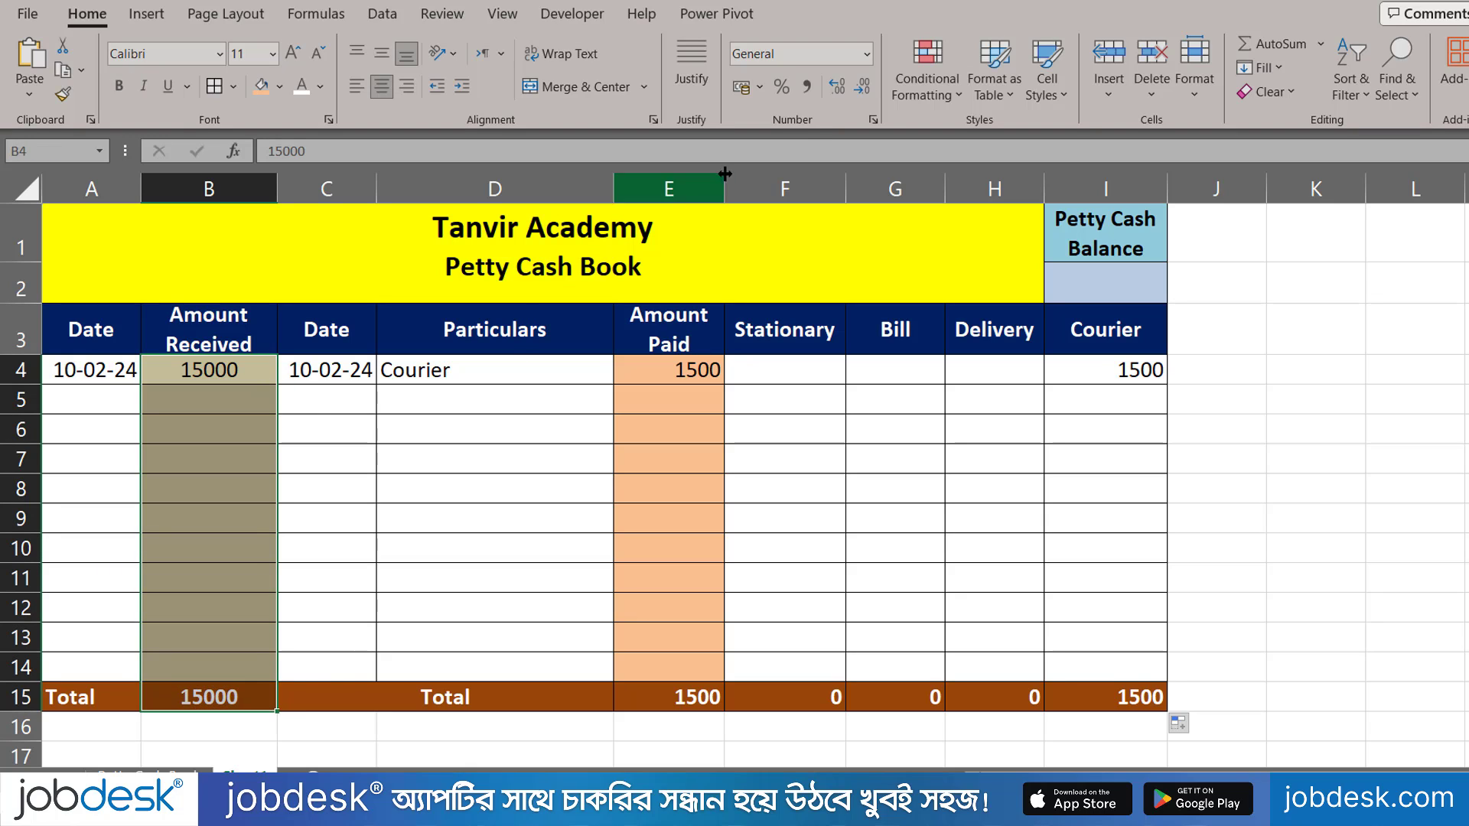
left_click(740, 87)
left_click_drag(277, 189, 284, 189)
Step: Apply the Taka accounting format to E4:I15 and widen columns E and I to fit their amounts
left_click_drag(666, 372, 1081, 696)
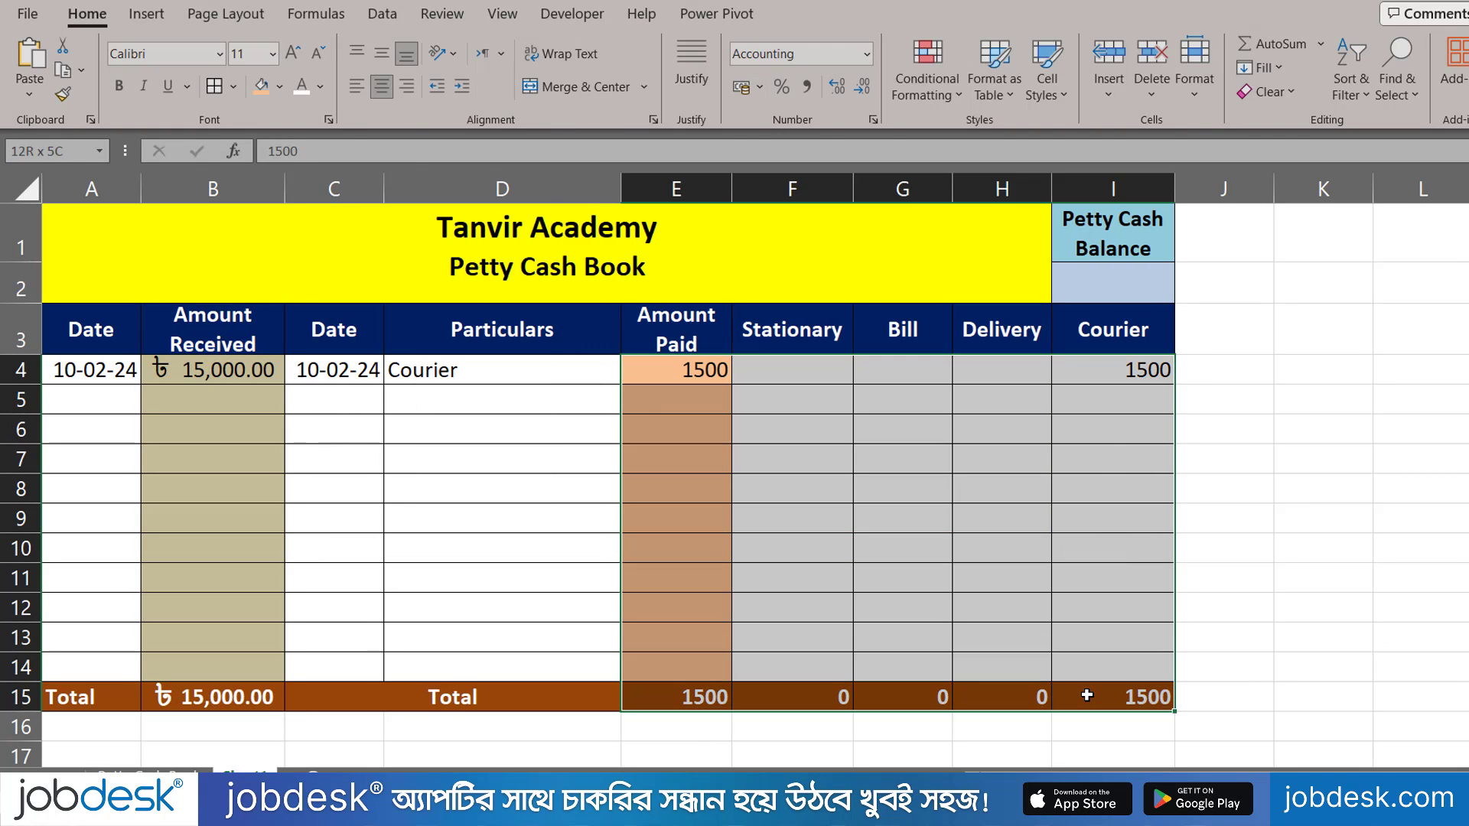
left_click(740, 86)
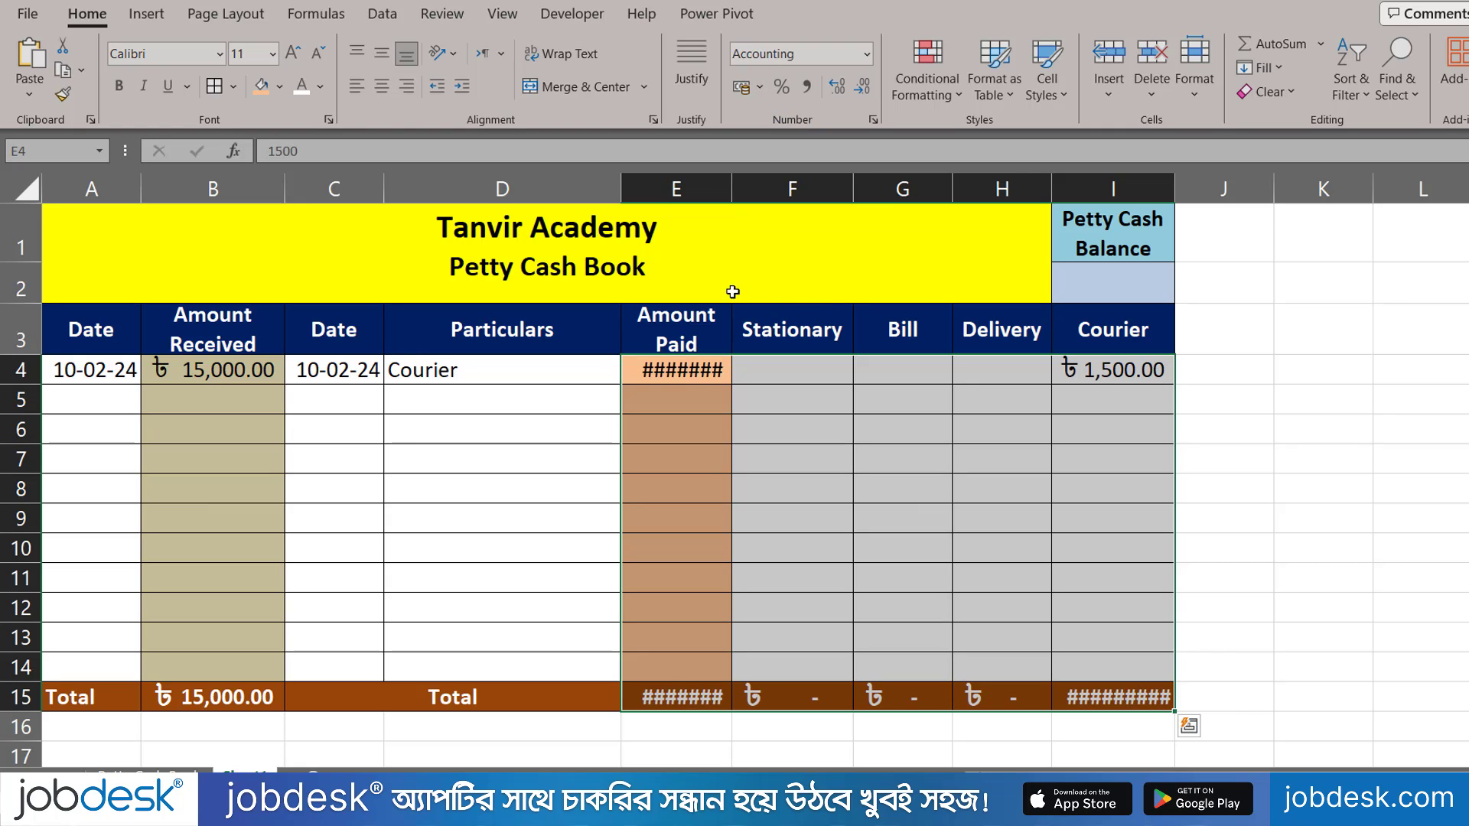
left_click_drag(731, 190, 754, 189)
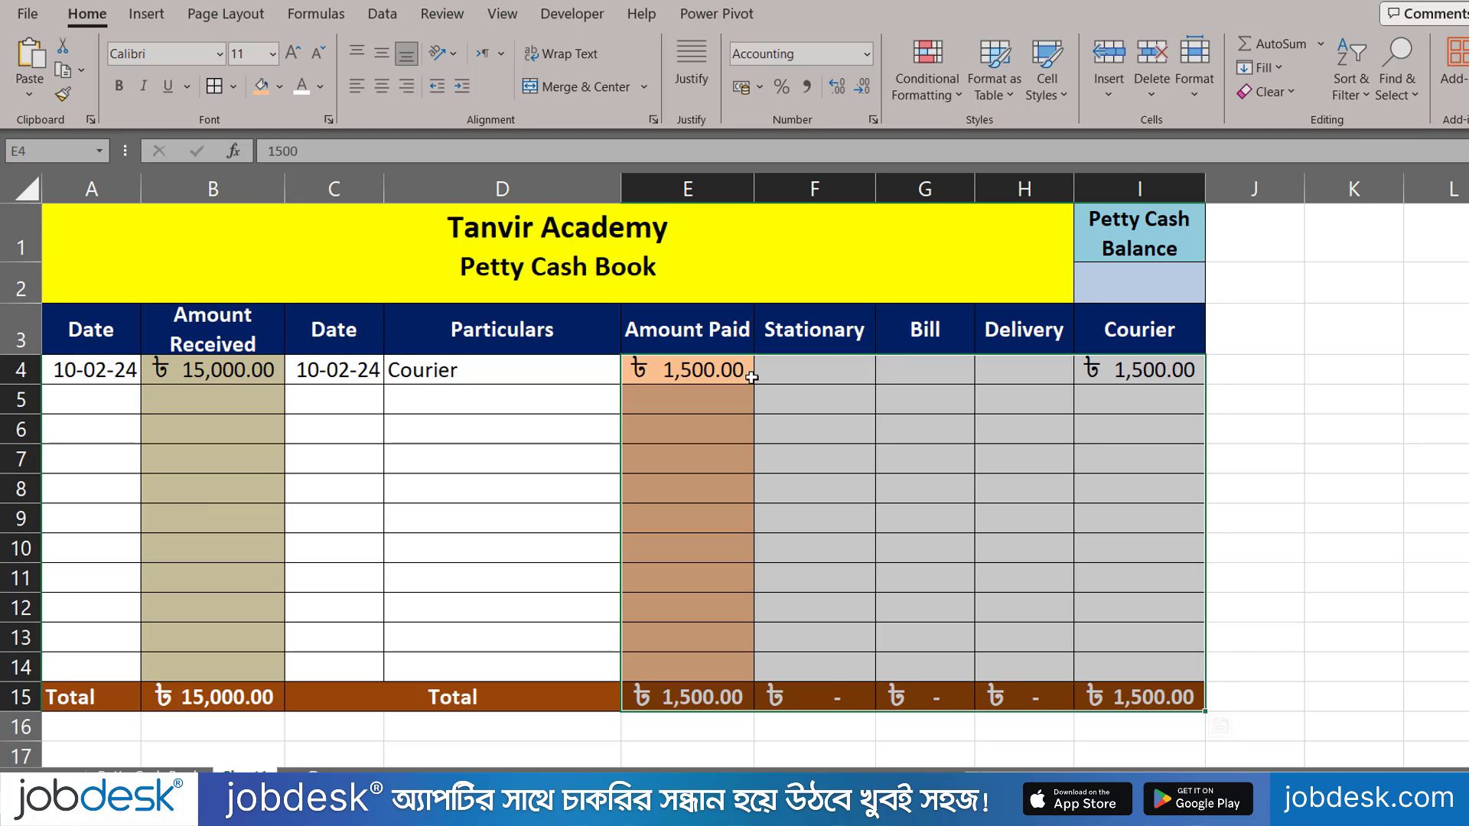
left_click(1065, 426)
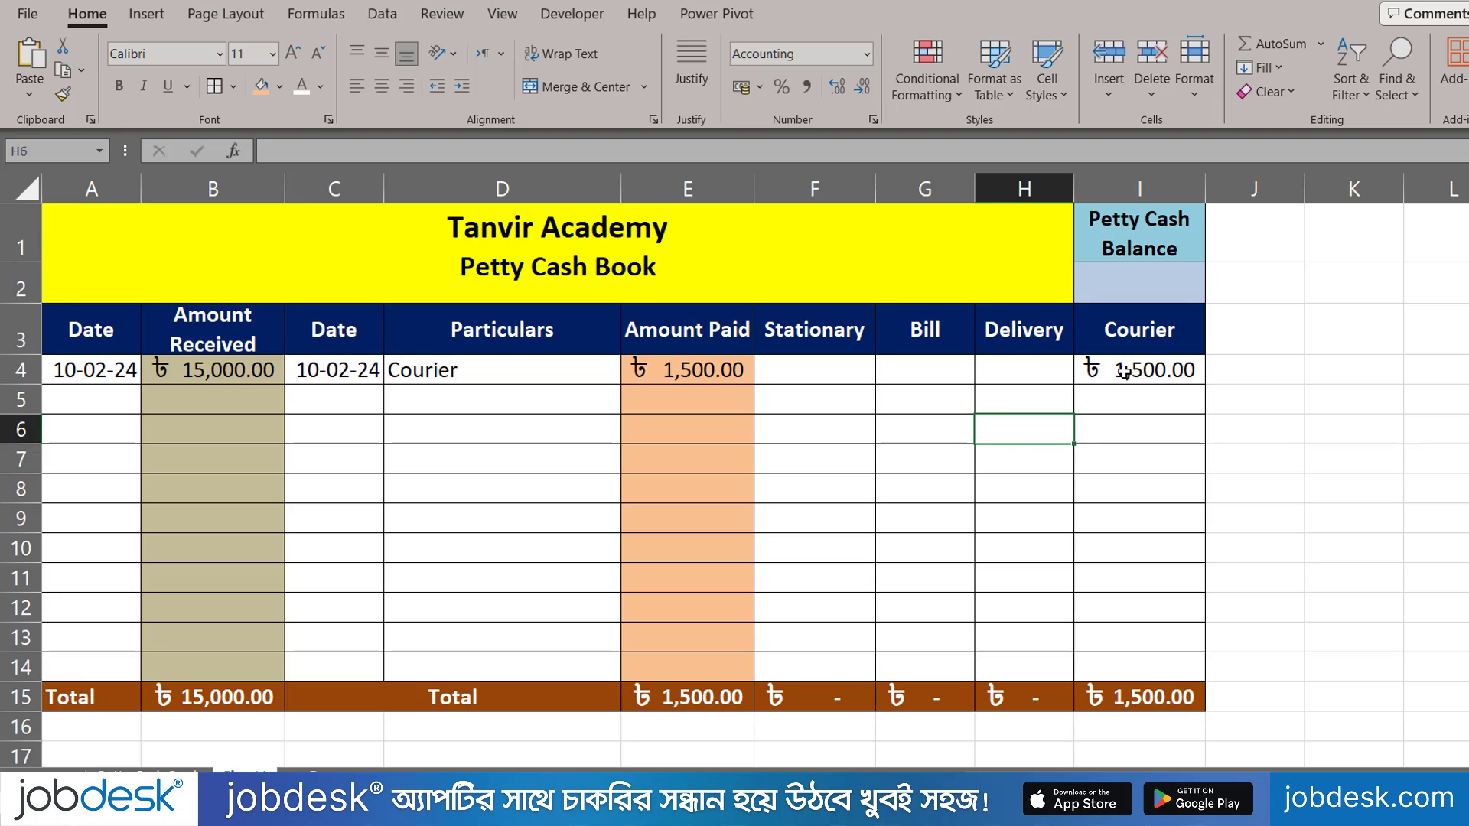
Step: Calculate the Petty Cash Balance in I2 with the formula =B15-E15
left_click(1156, 291)
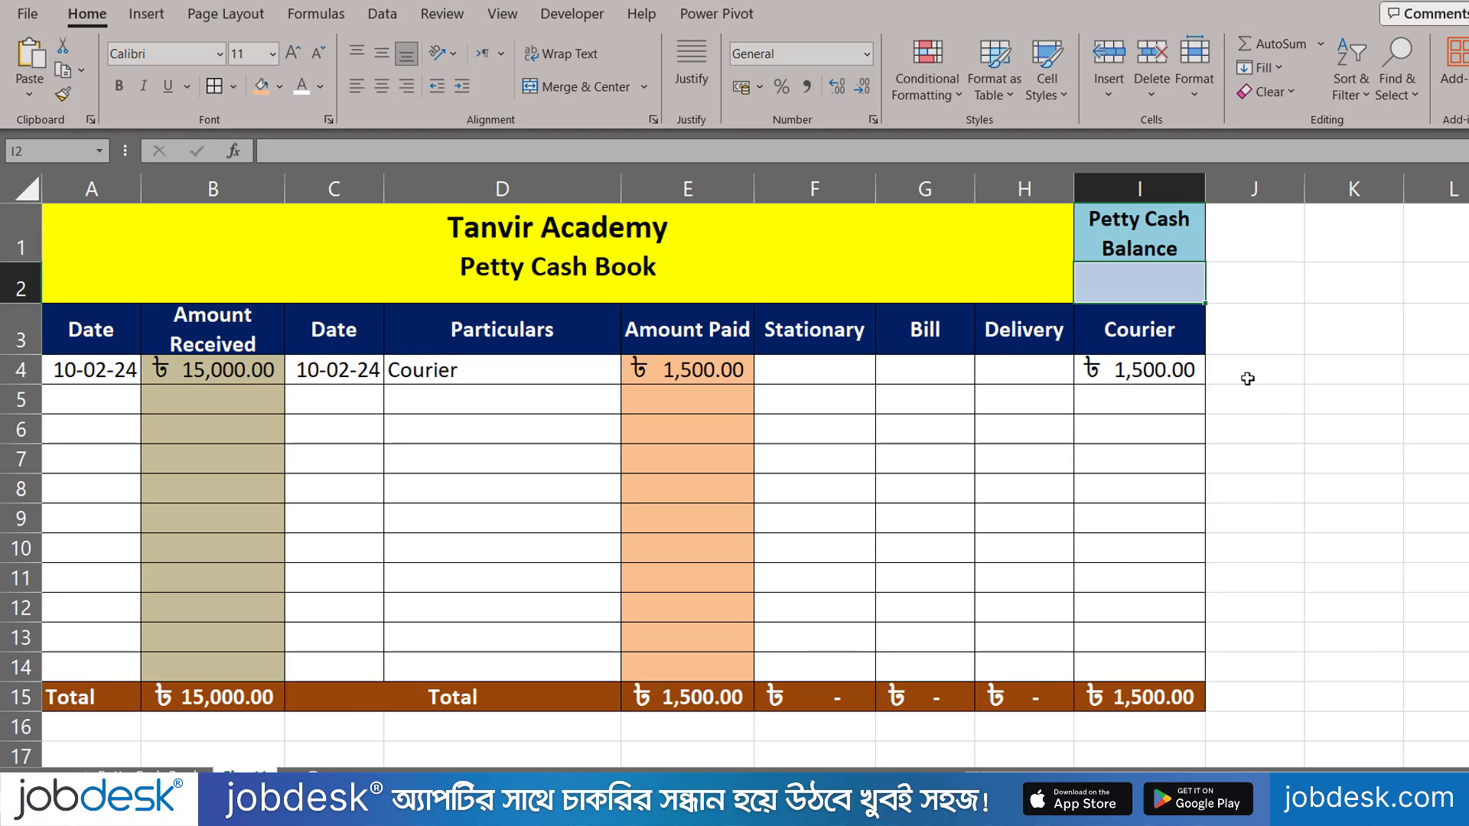
type("=")
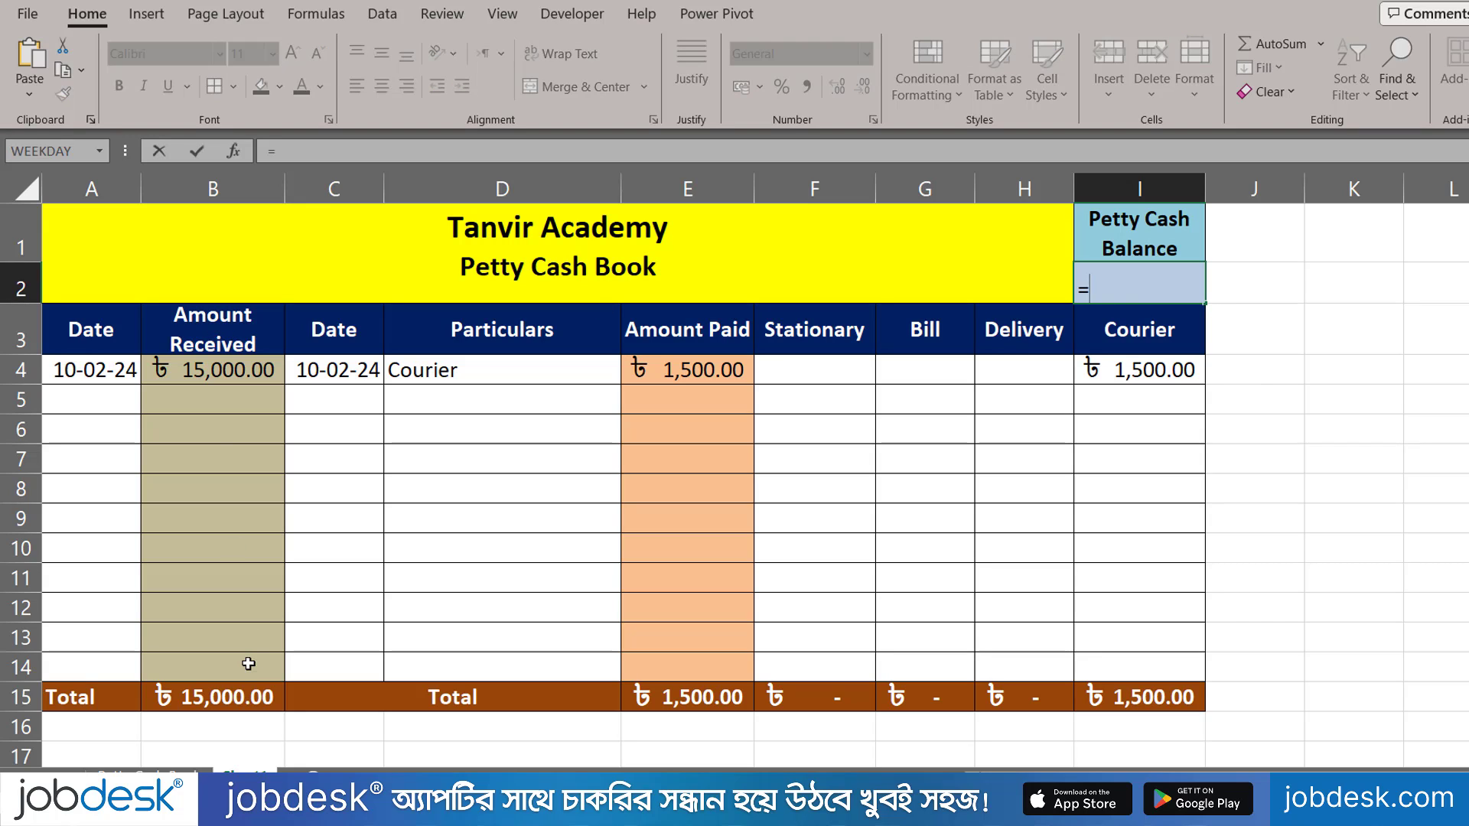
left_click(228, 693)
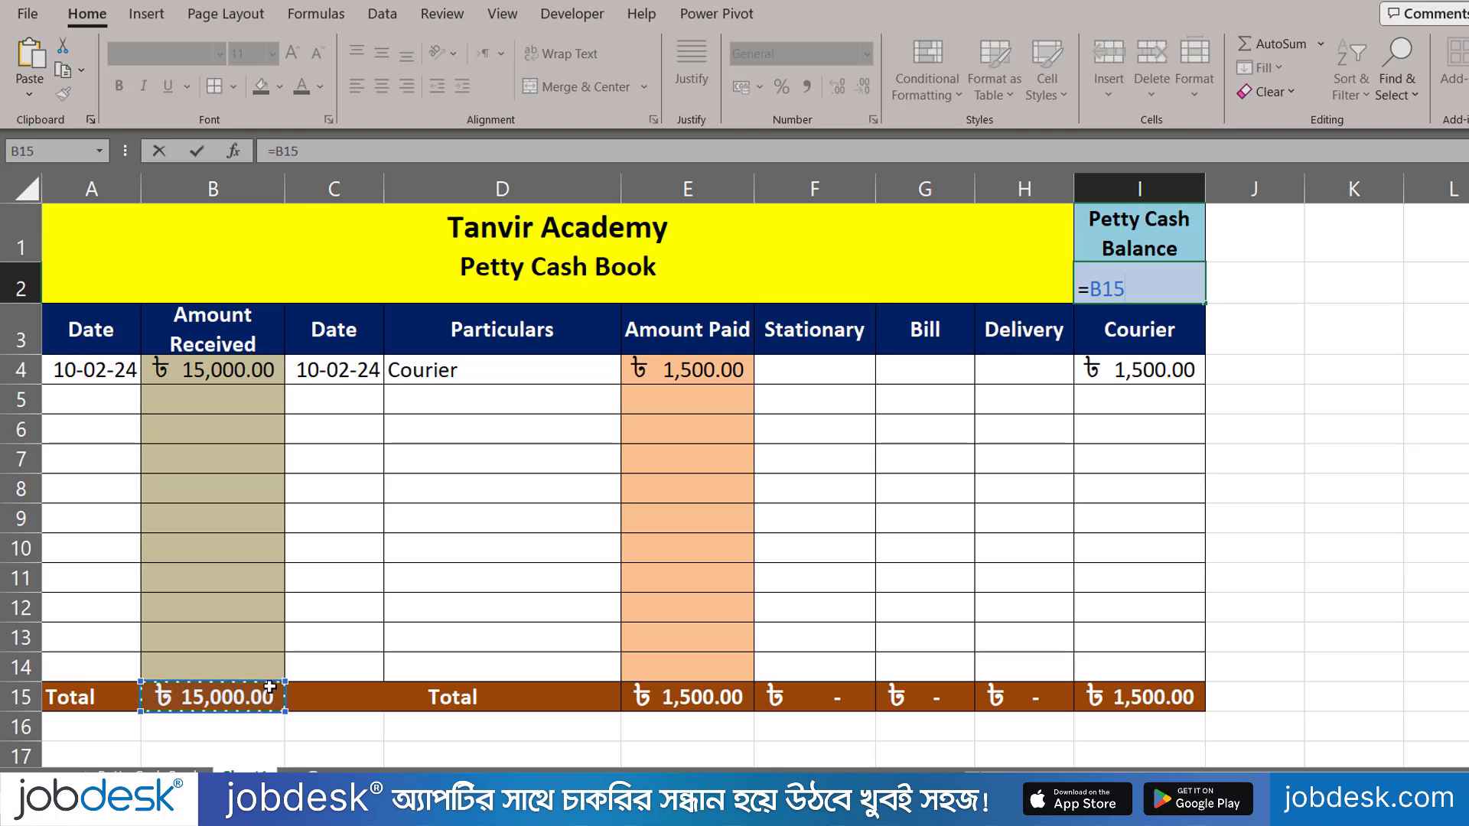
type("-")
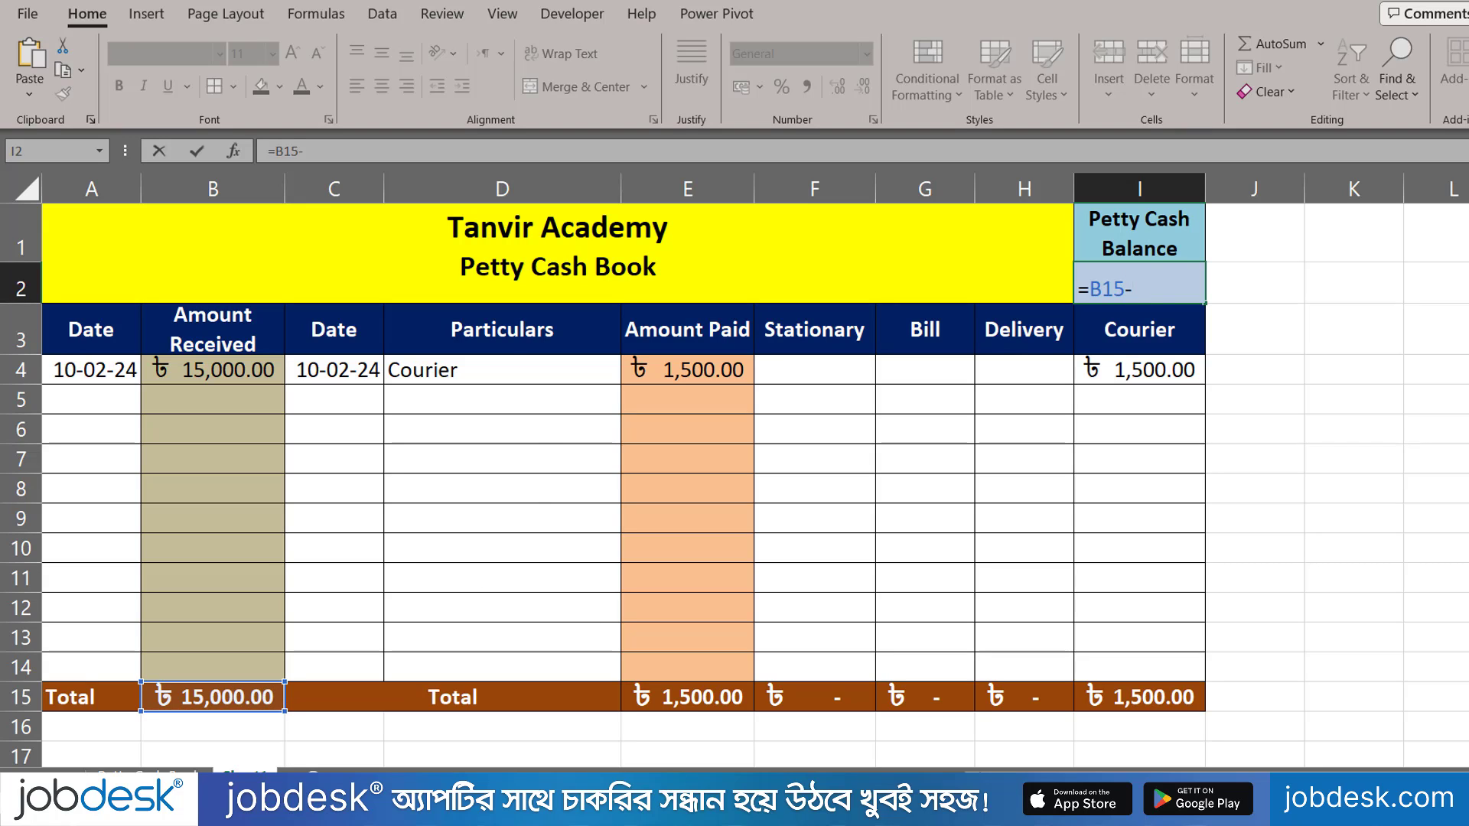
left_click(691, 703)
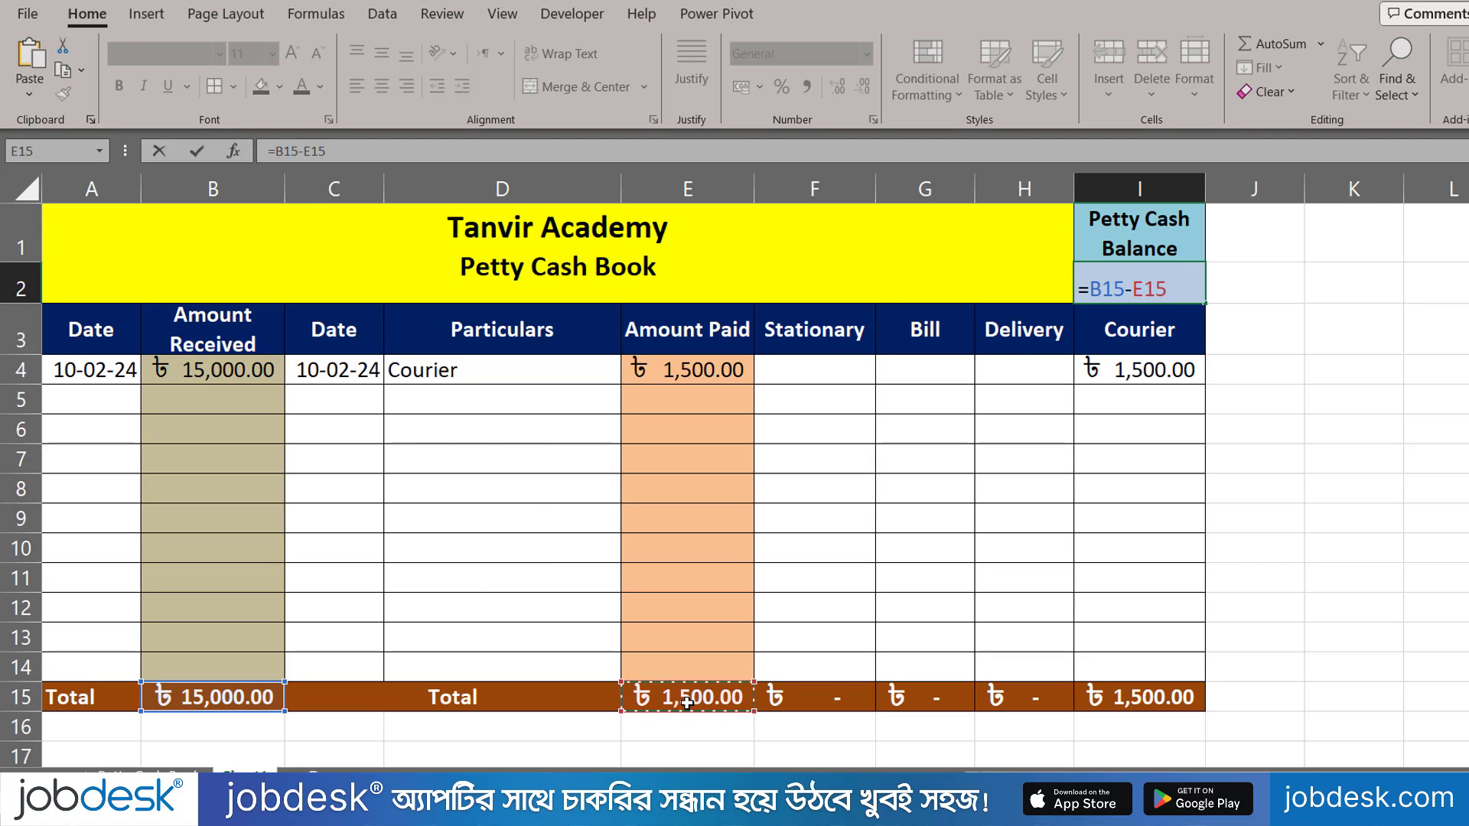
key("Return")
Step: Widen column I to fit the balance amount and align the value in I2 to the vertical middle
left_click(1145, 257)
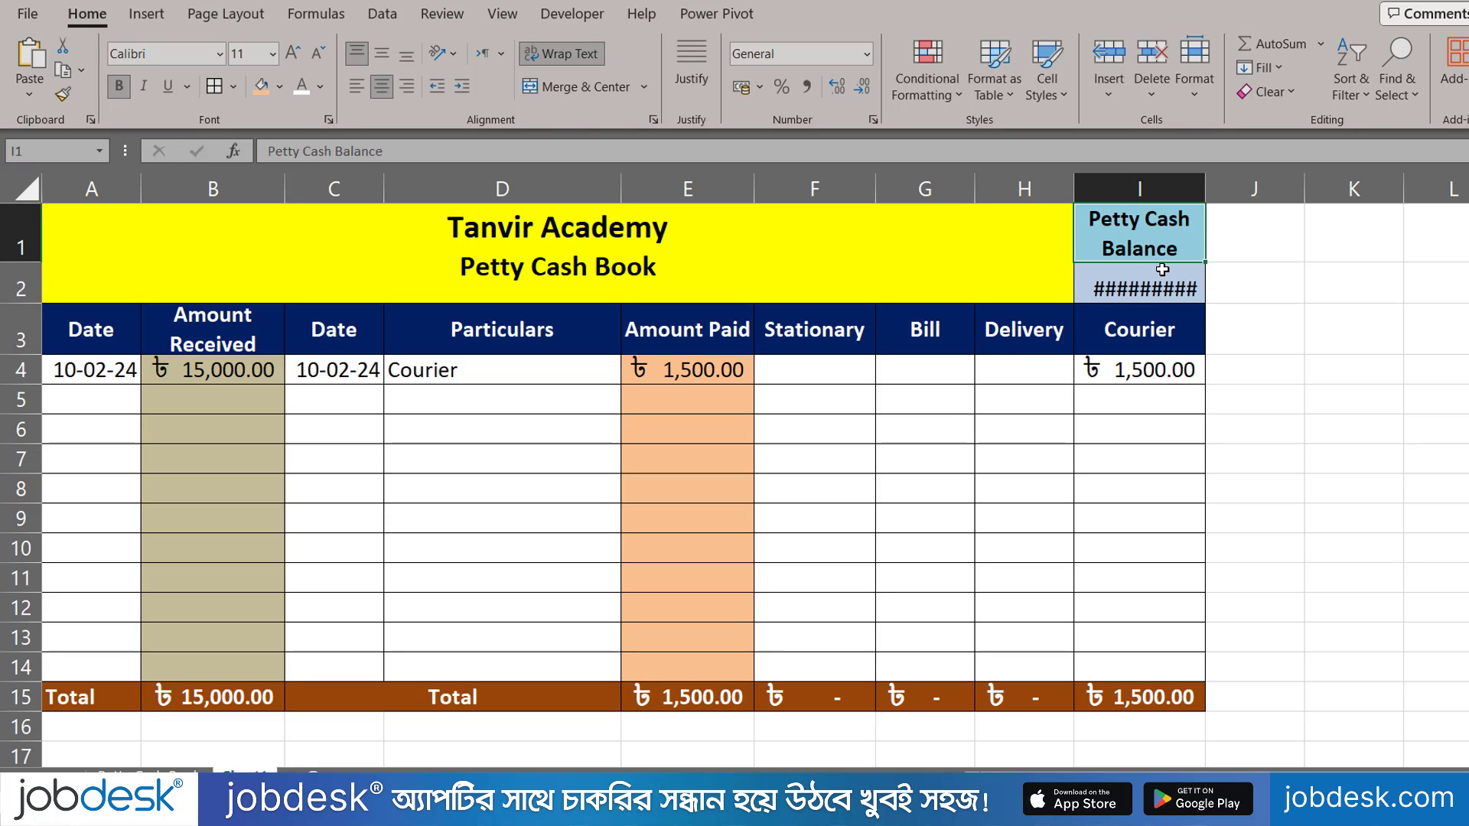
left_click(1159, 269)
left_click_drag(1204, 188, 1214, 188)
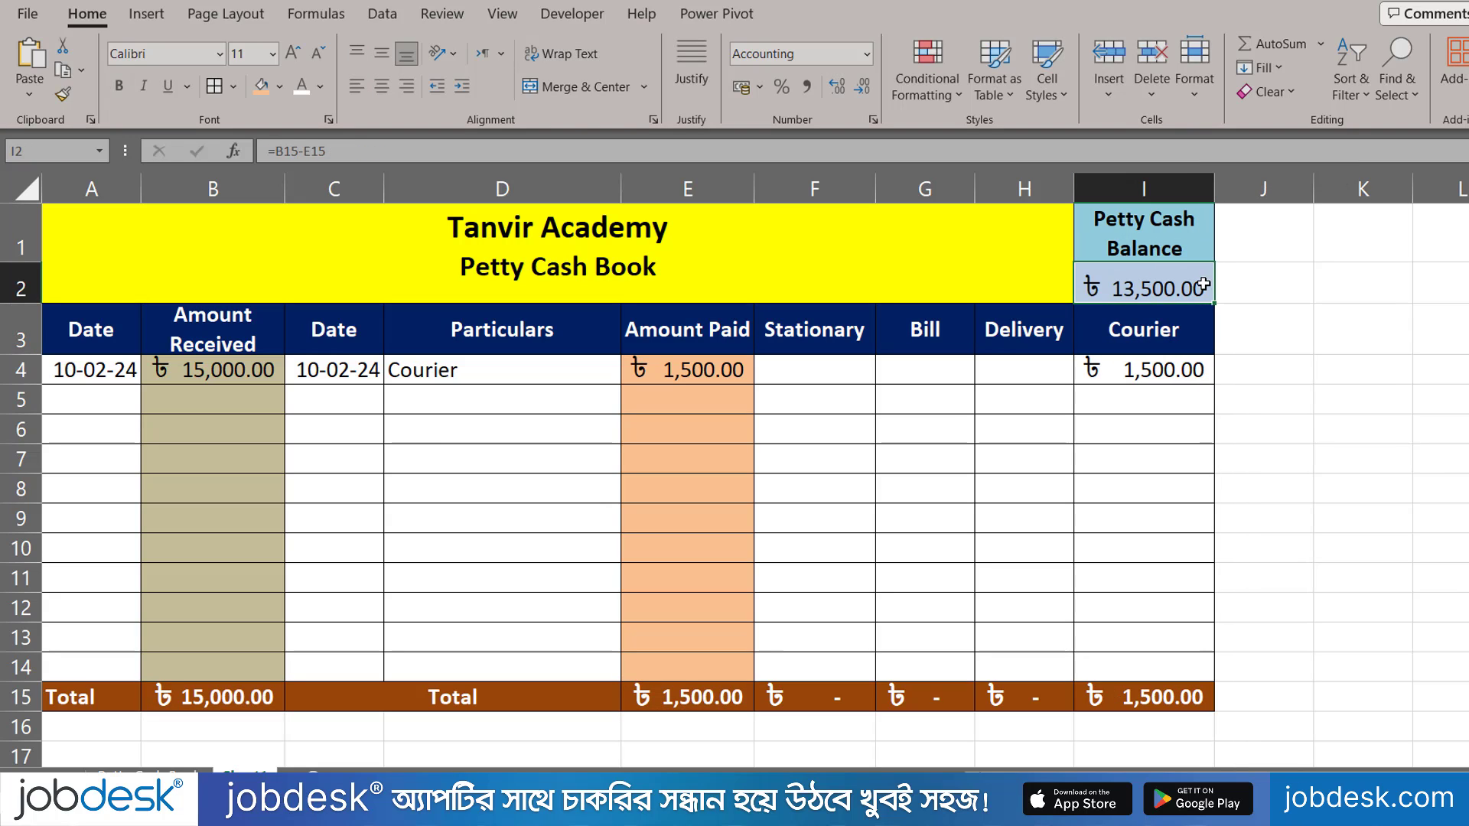
left_click(381, 53)
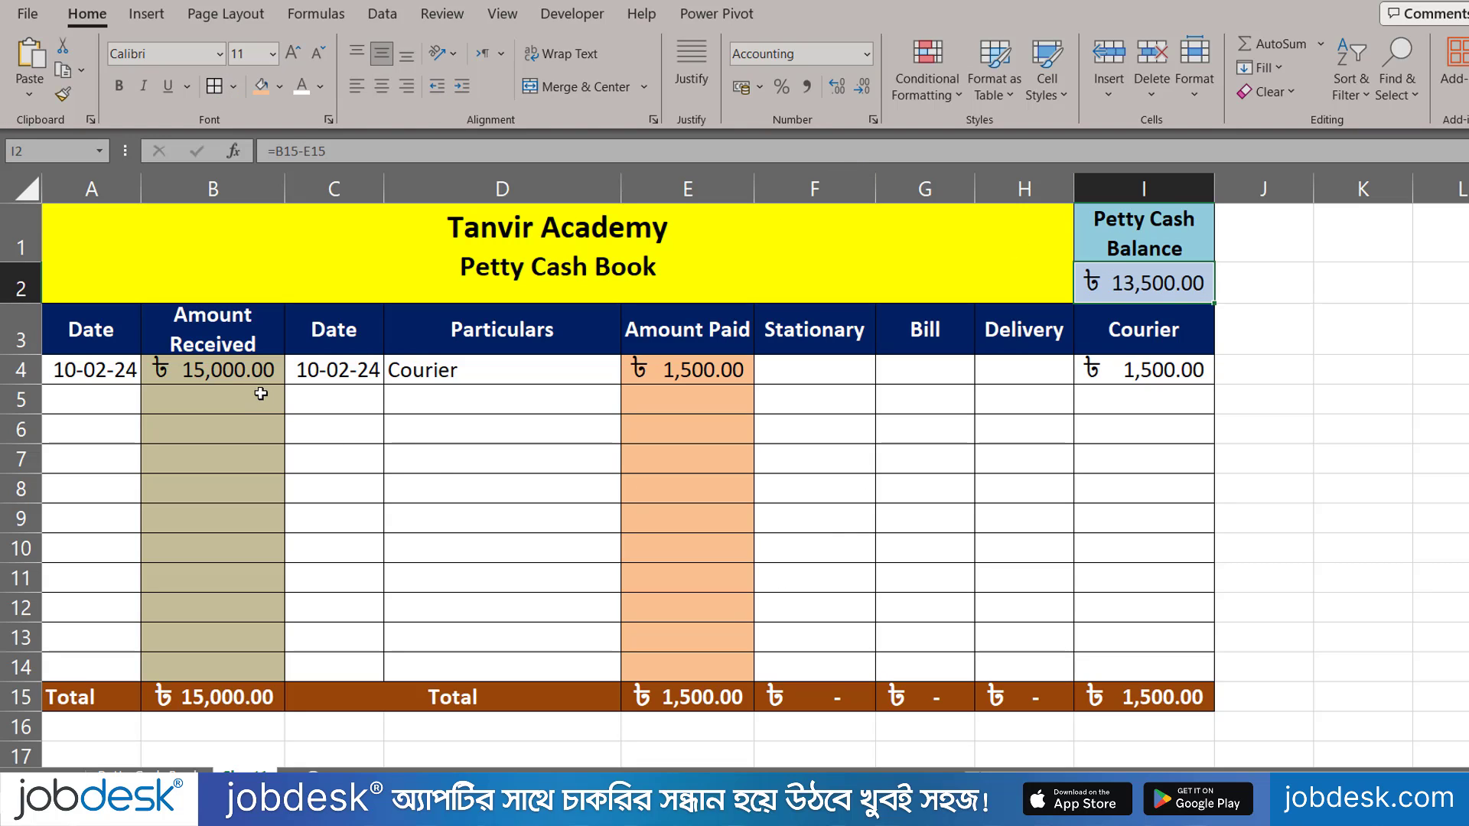
Step: Remove both decimal places from the cells B4:I15 and from the petty cash balance in I2
left_click(240, 365)
mouse_move(239, 367)
left_mouse_down()
mouse_move(1075, 639)
mouse_move(1121, 689)
left_mouse_up()
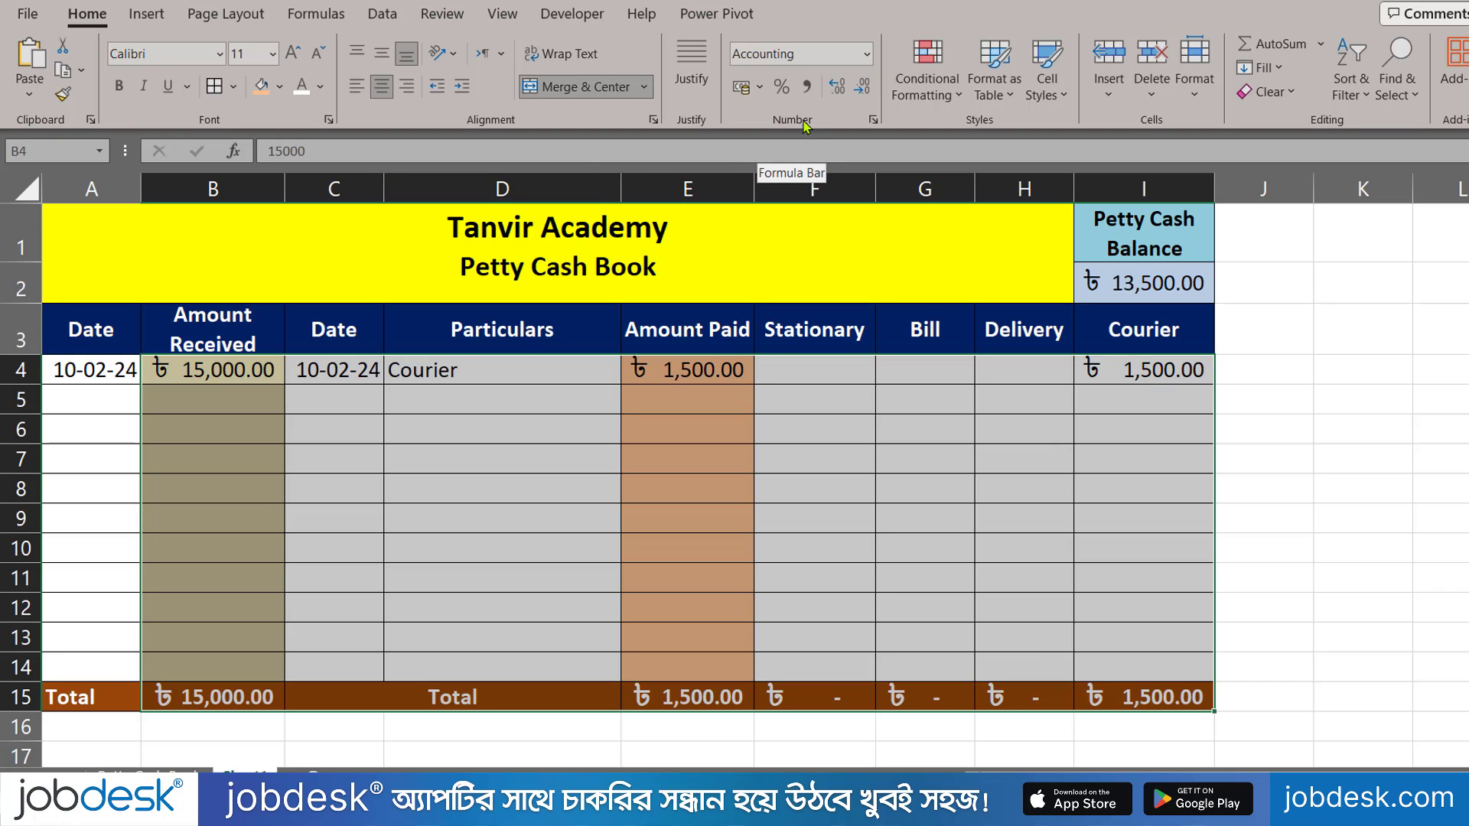
left_click(865, 90)
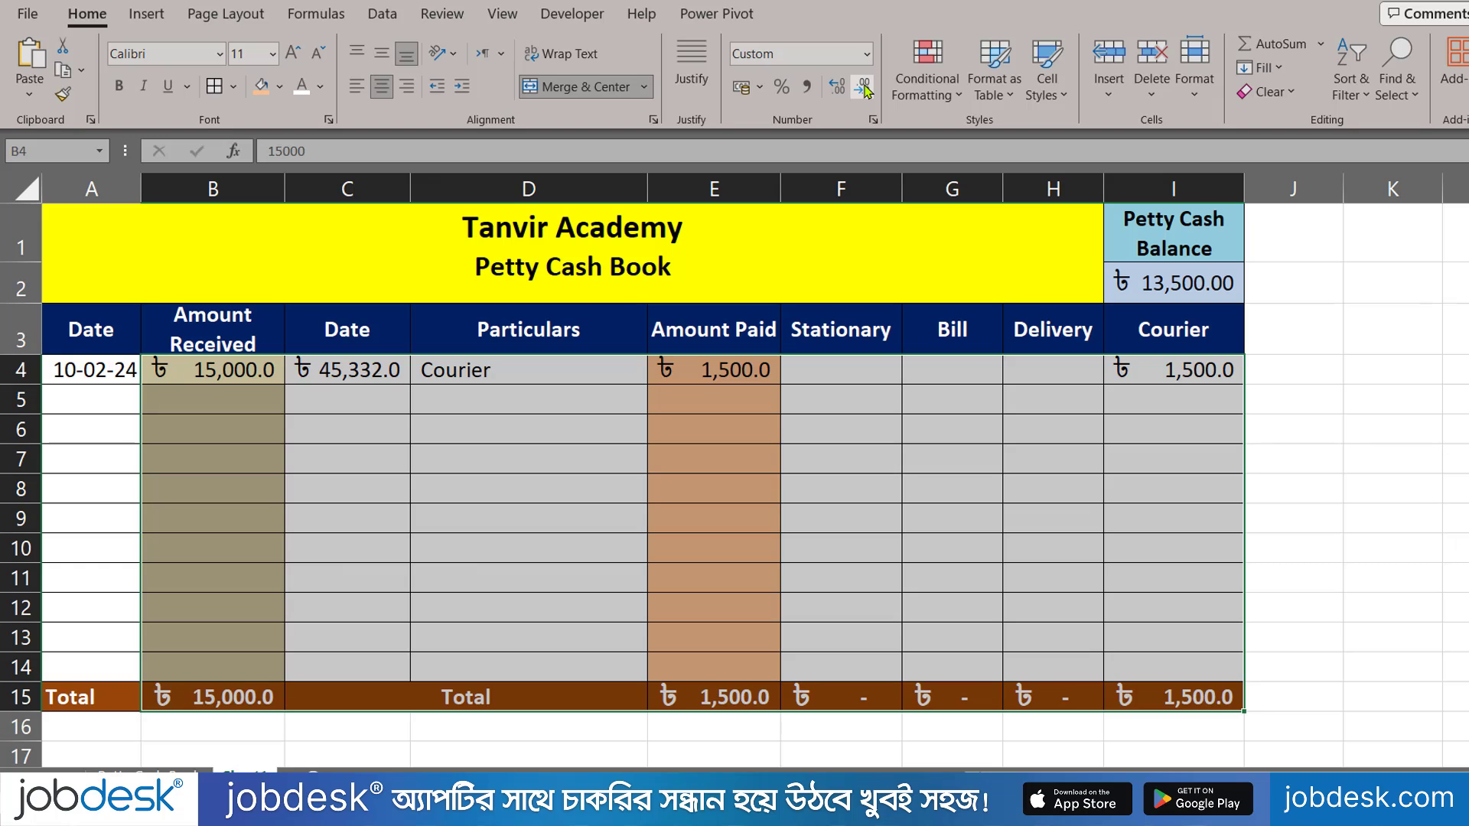
left_click(865, 90)
left_click(1176, 262)
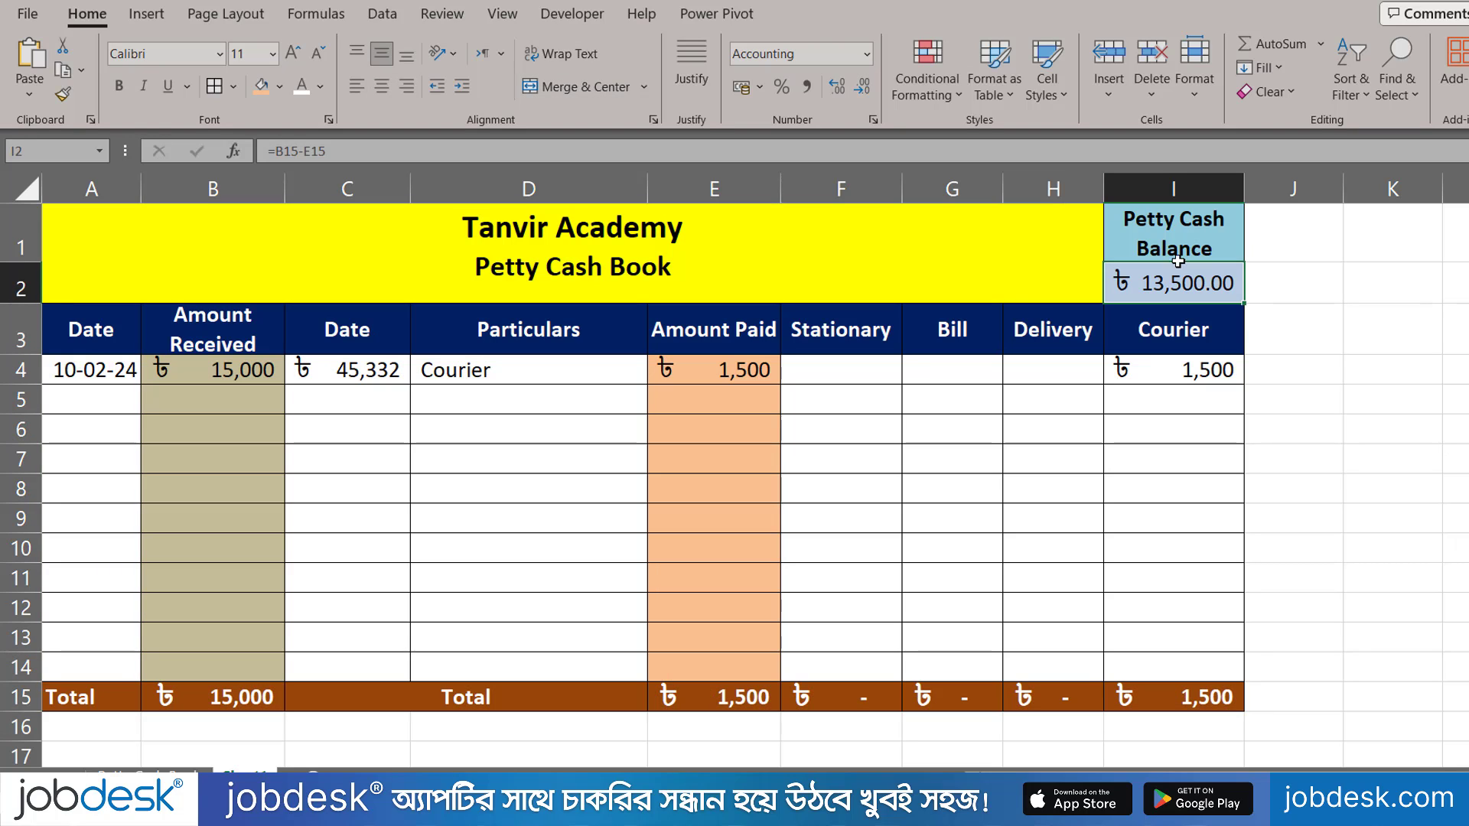
left_click(865, 90)
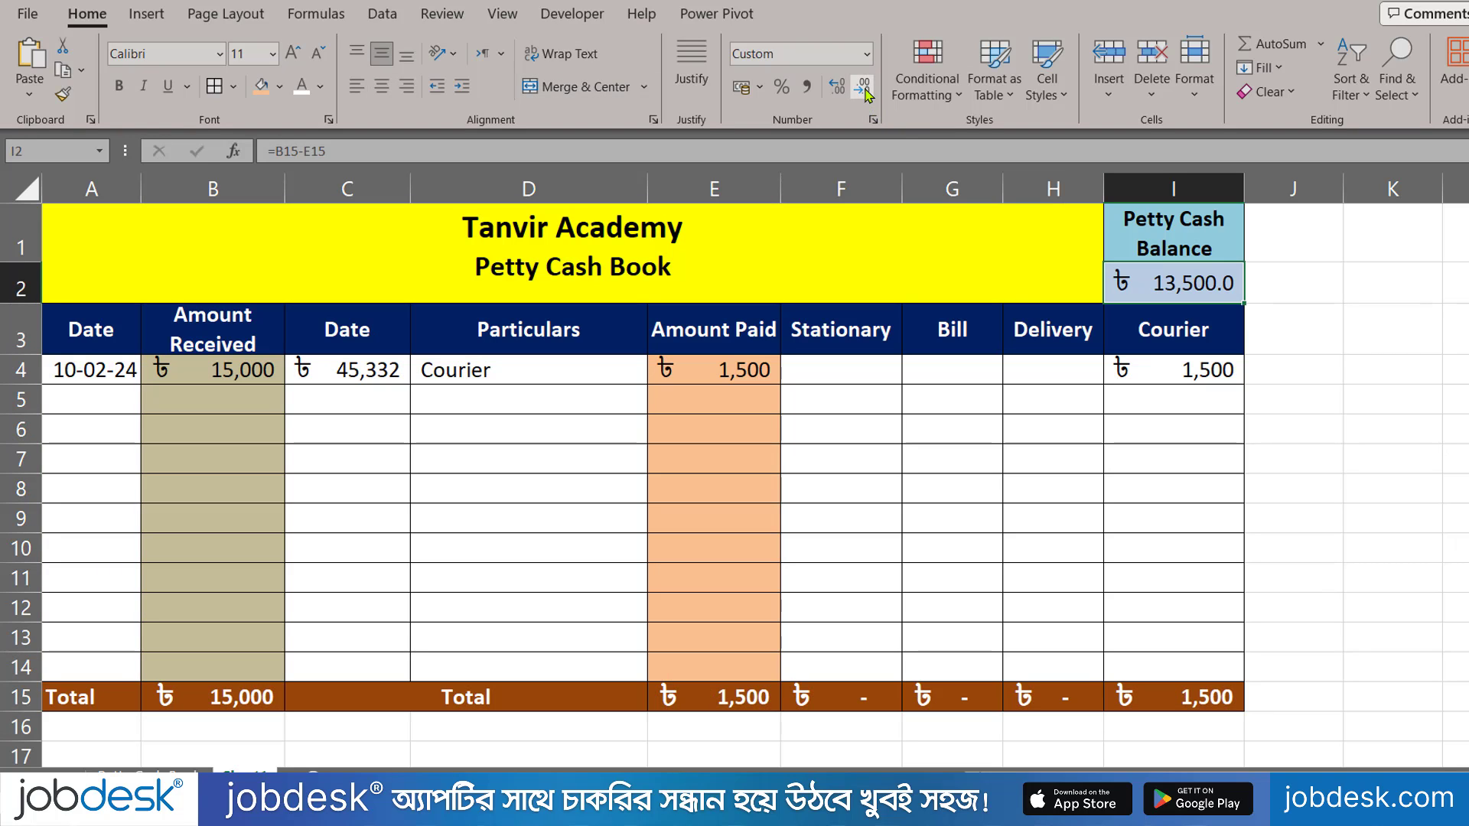
left_click(865, 91)
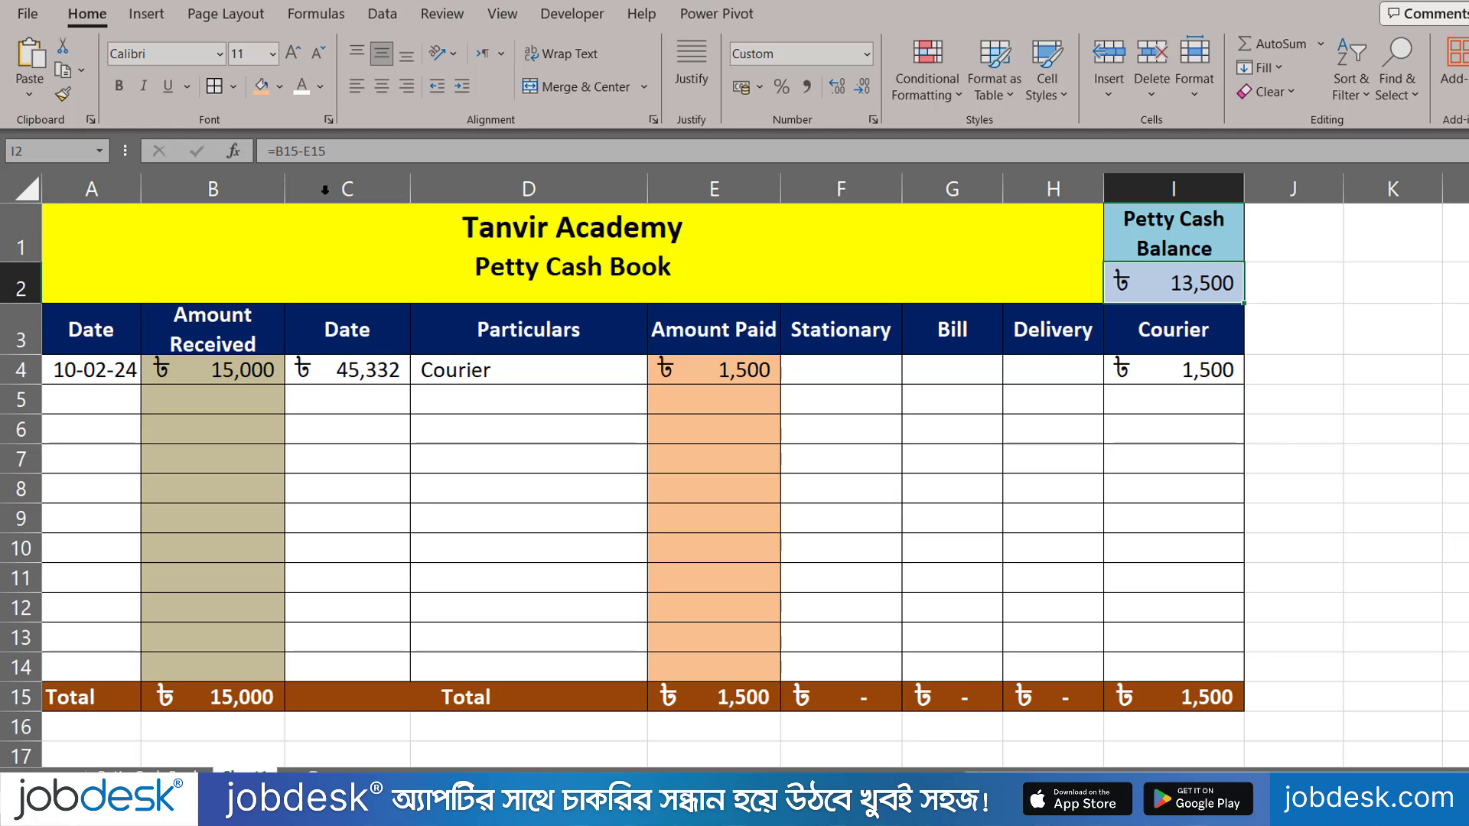
Step: AutoFit columns E to I and narrow column I so the Petty Cash Balance heading wraps onto two lines
left_click_drag(714, 189, 1173, 189)
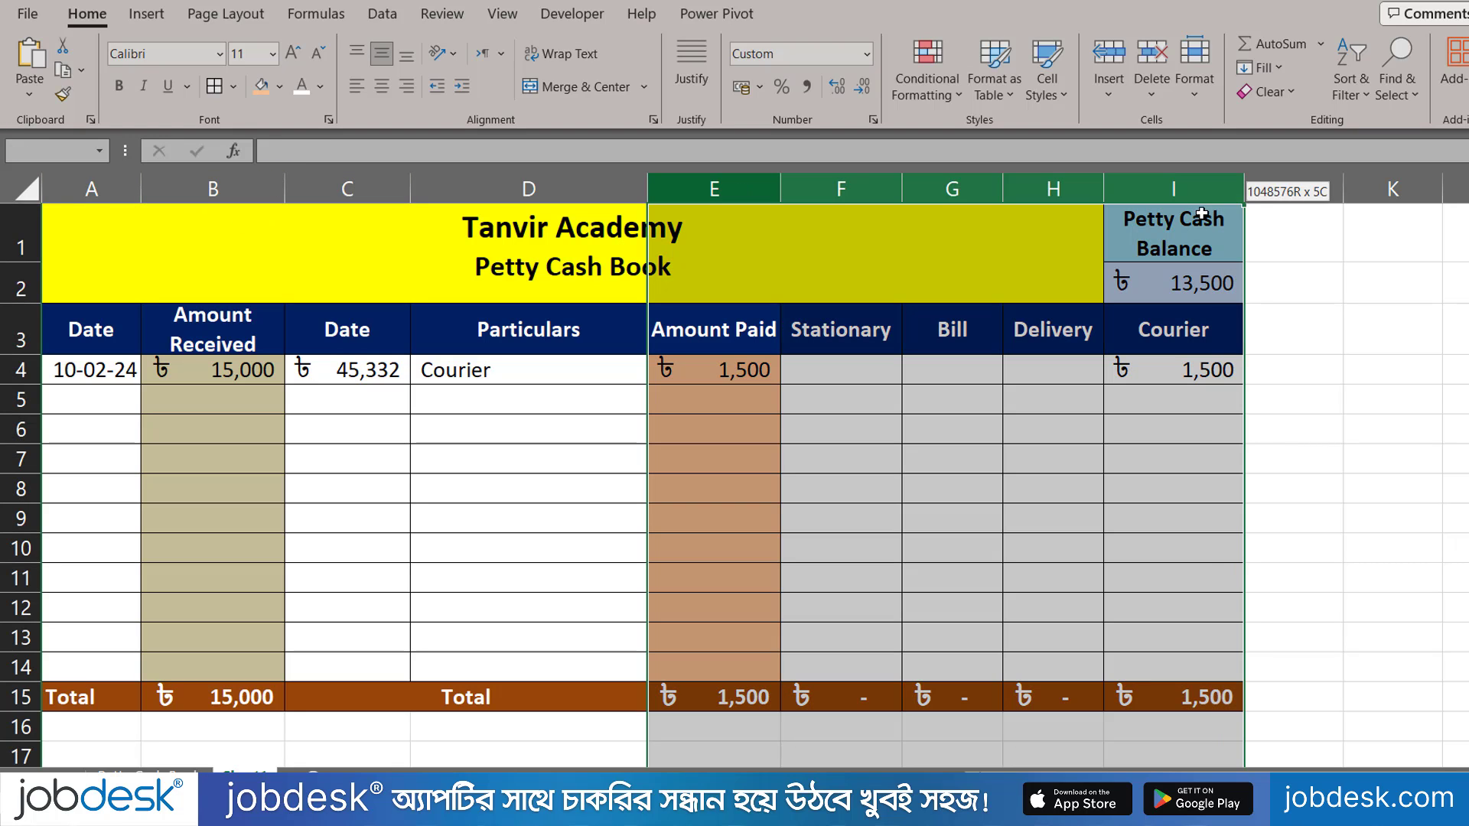
double_click(1241, 190)
left_click(1128, 375)
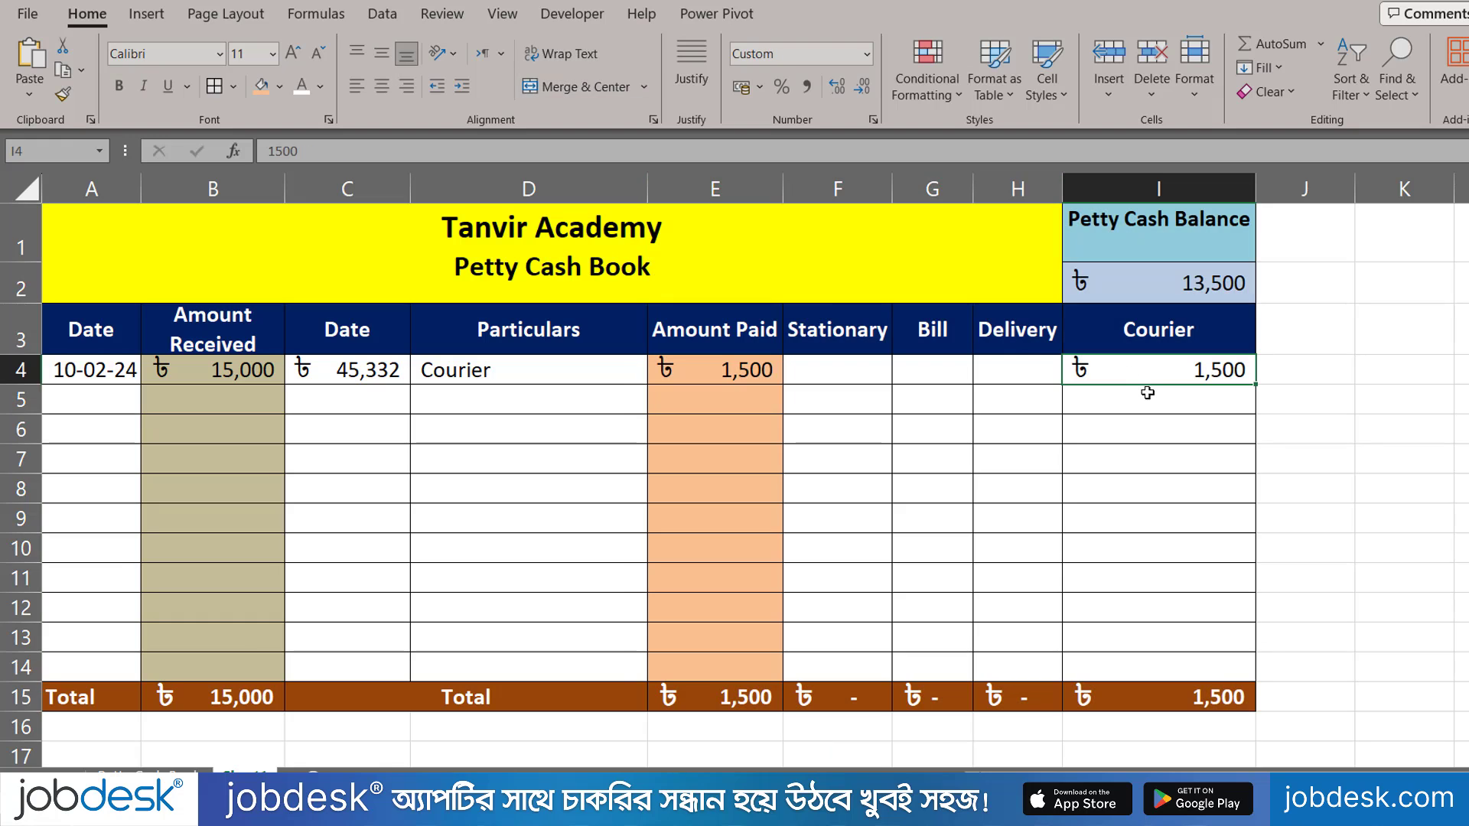
left_click(1184, 248)
left_click_drag(1255, 189, 1203, 198)
left_click(1134, 452)
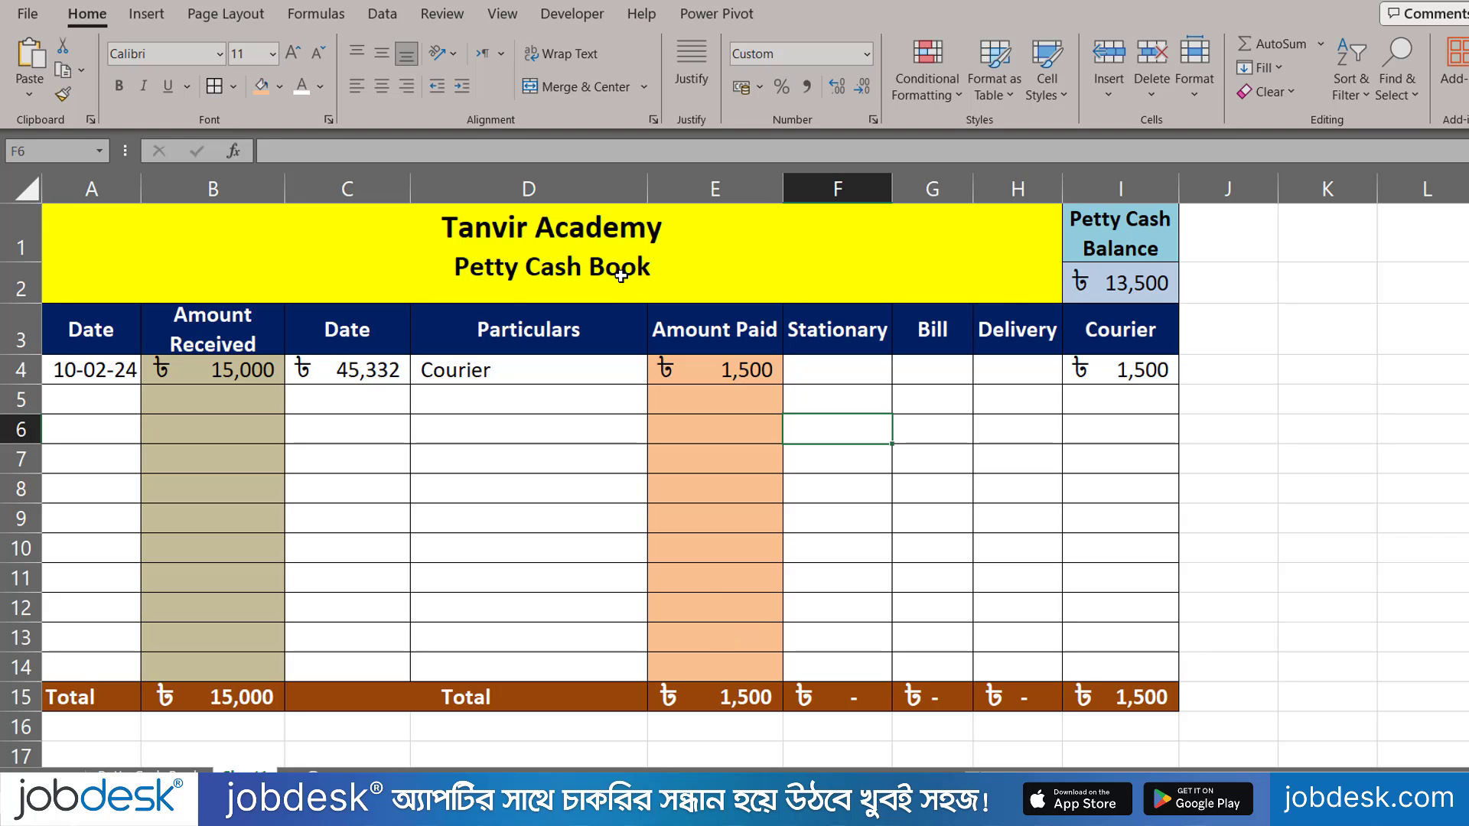
Step: Enter a second receipt in row 5 with the date 11-02-24 and 1500 as Amount Received
left_click(123, 393)
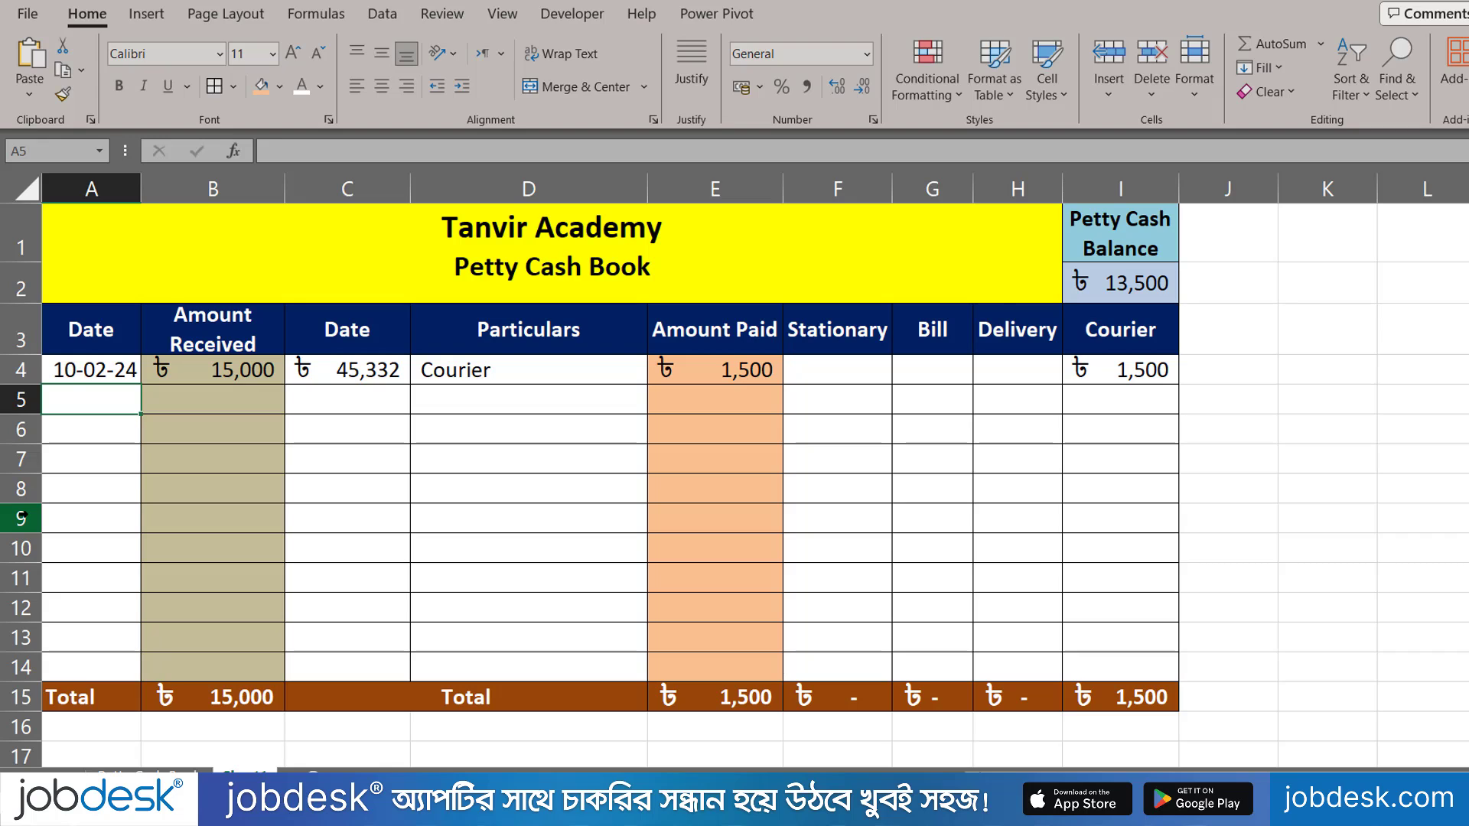
type("11-02-2")
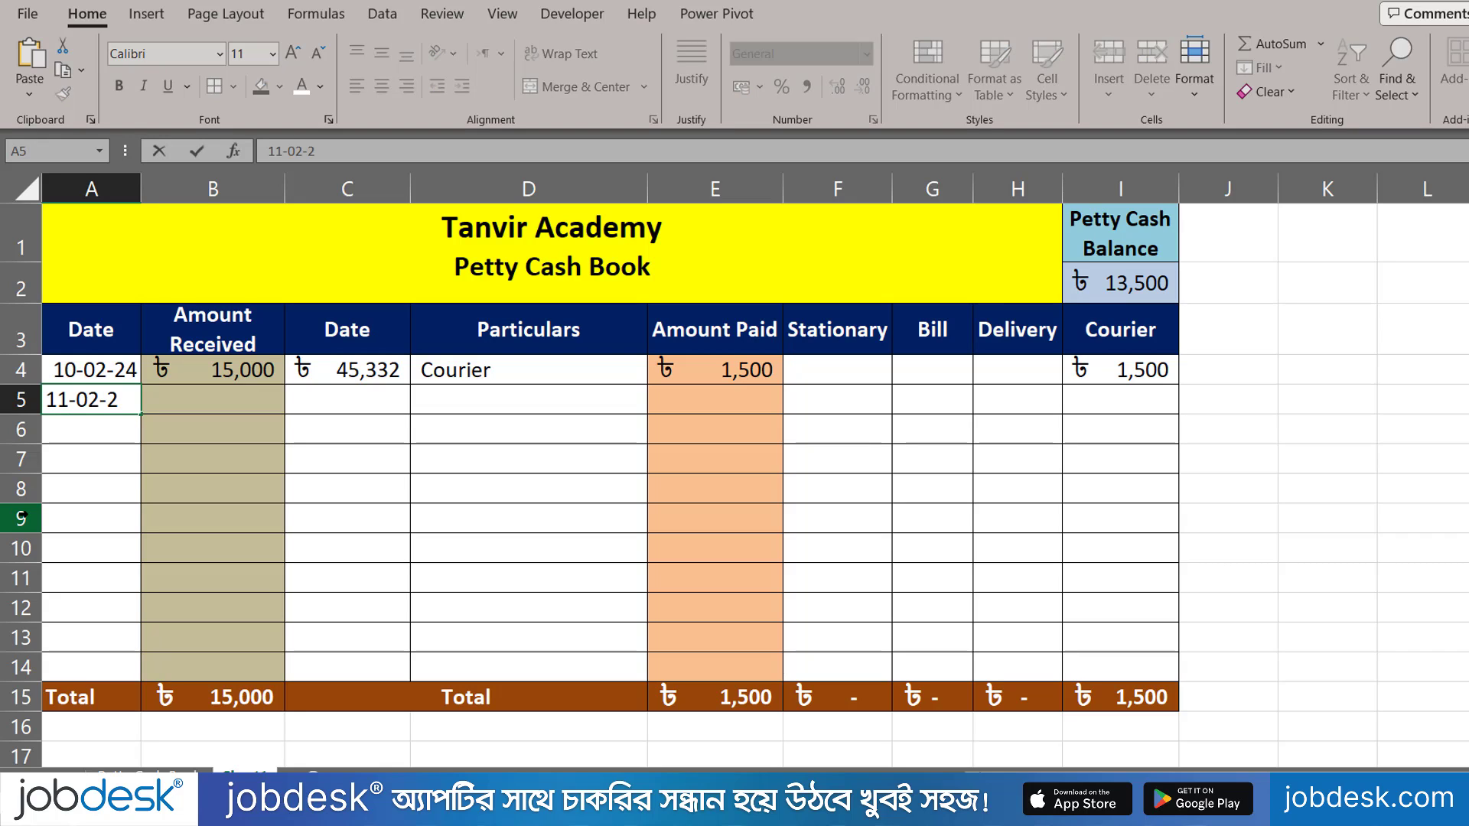
type("4")
key("Tab")
type("150")
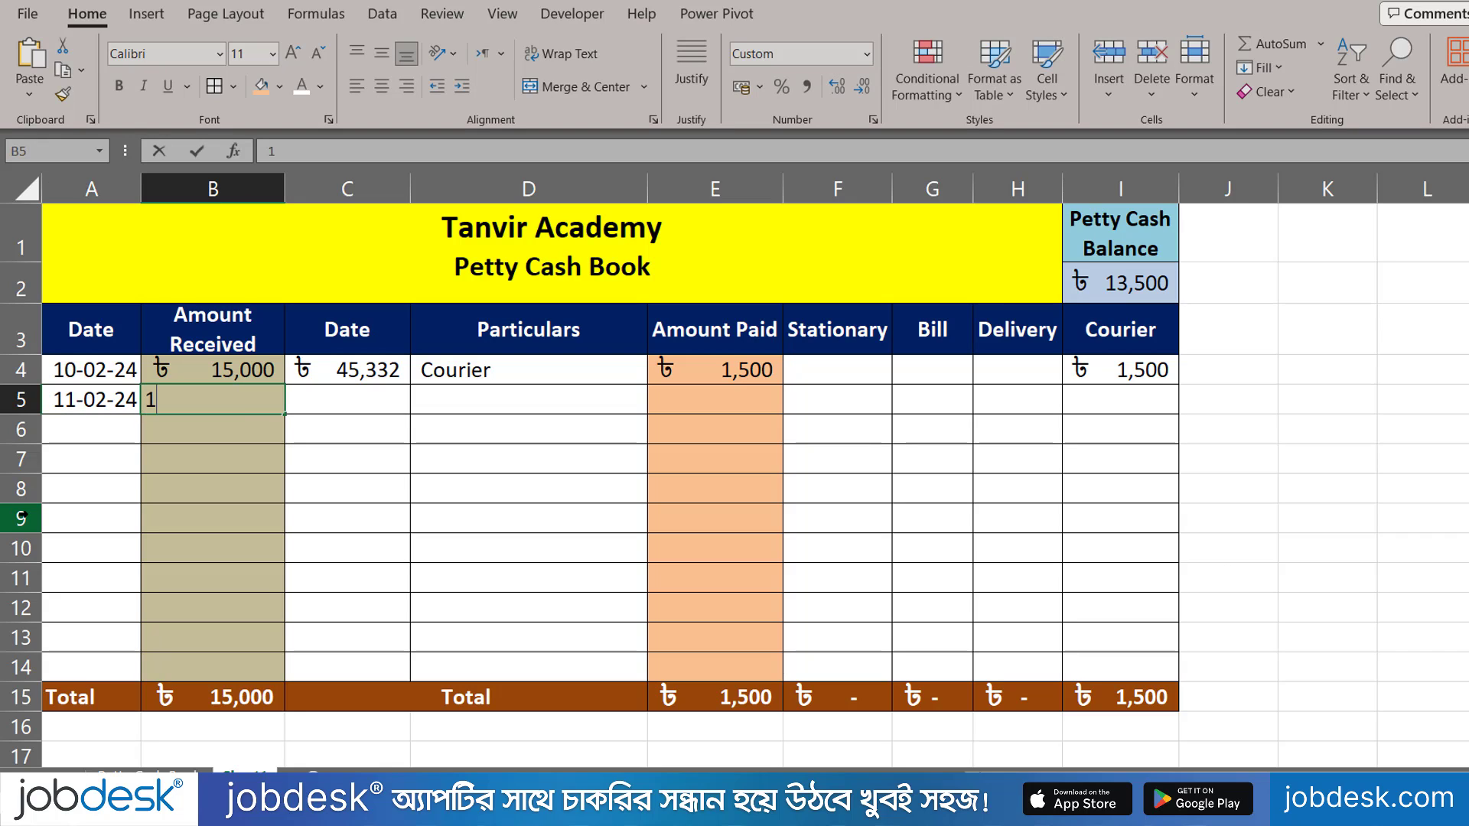
key("Tab")
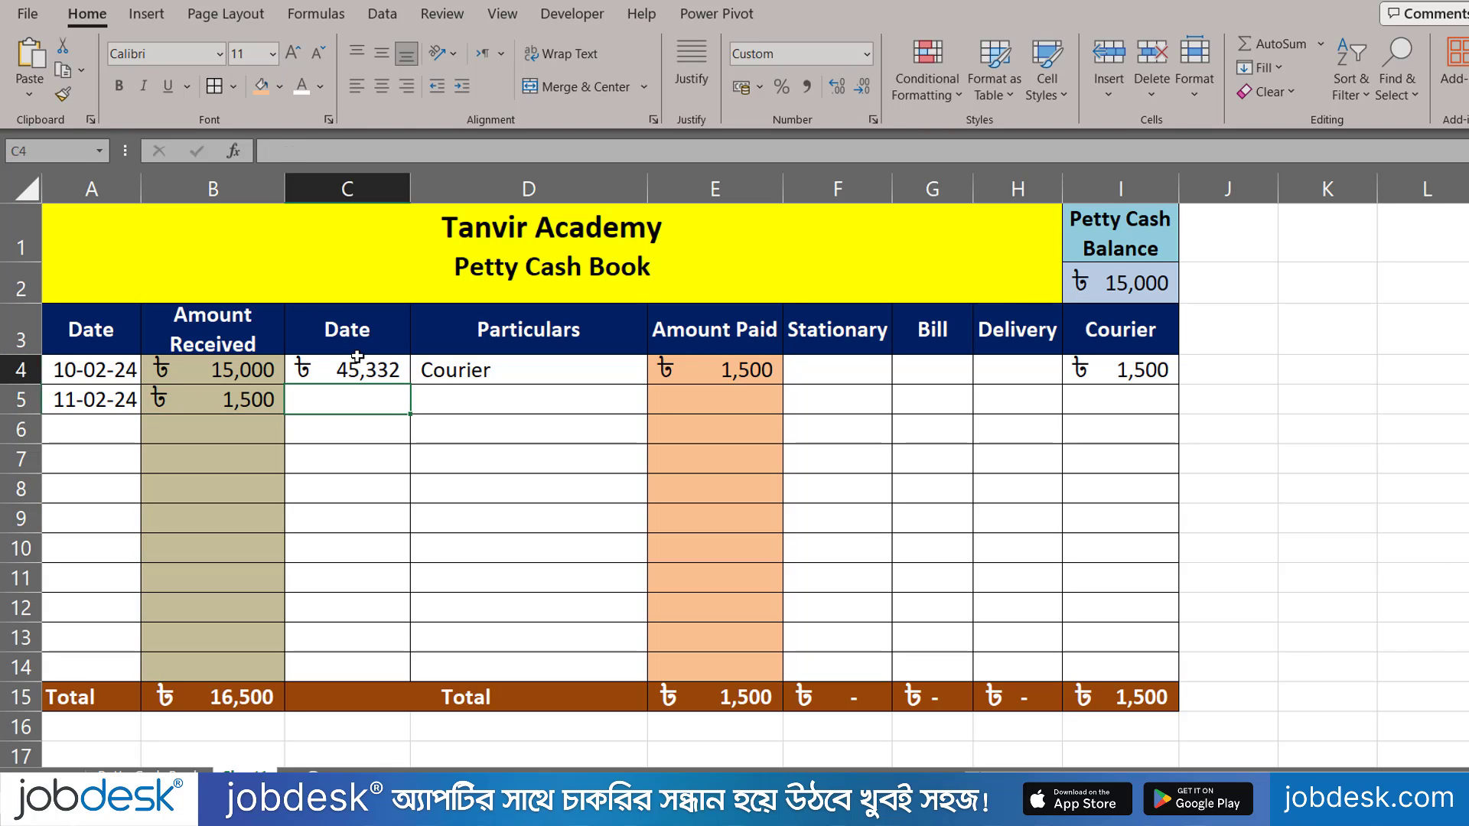
Step: Format the second Date column's entry cells C4:C14 as Short Date
left_click_drag(364, 367, 354, 660)
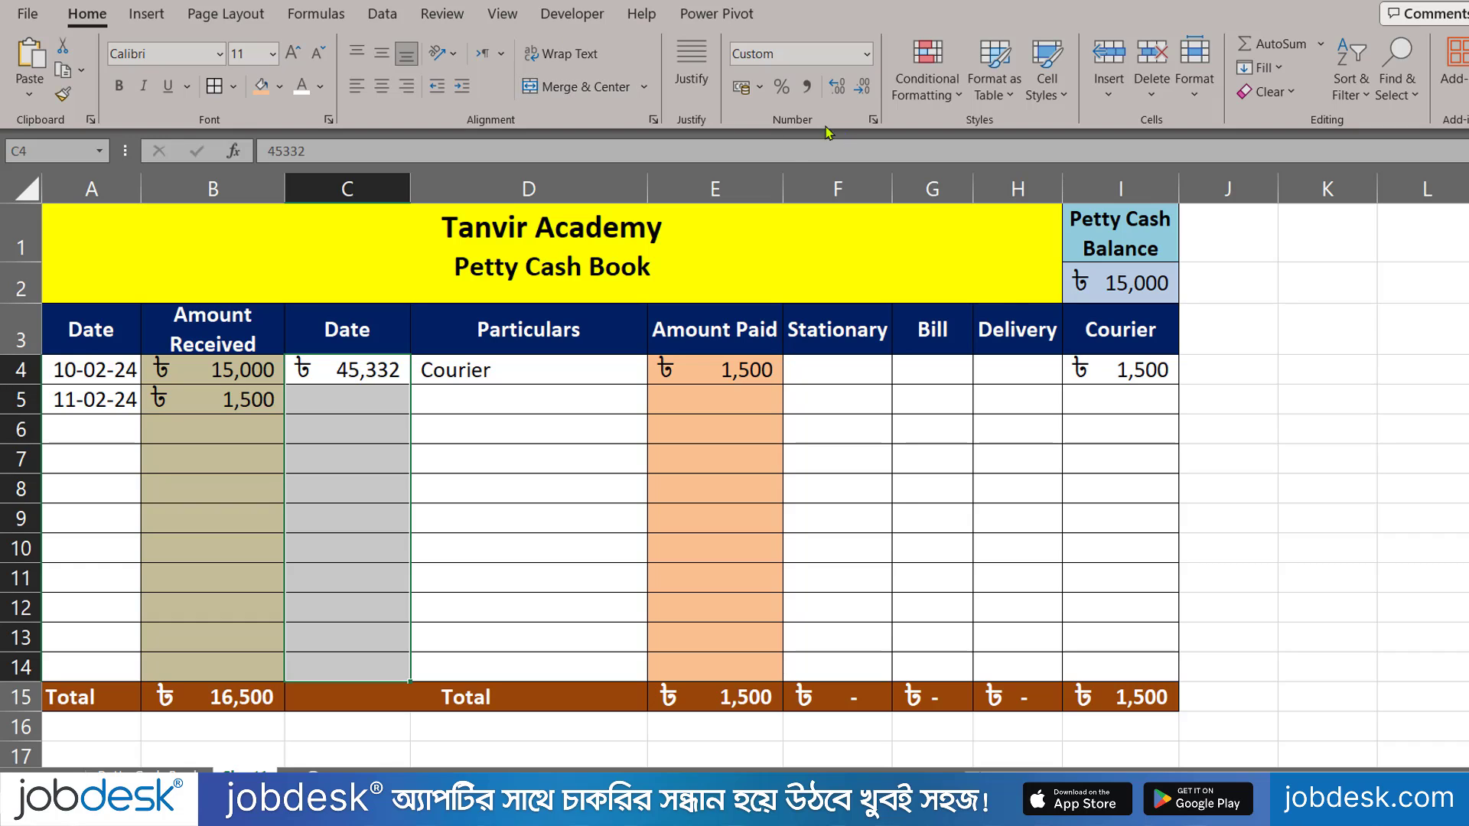
left_click(865, 55)
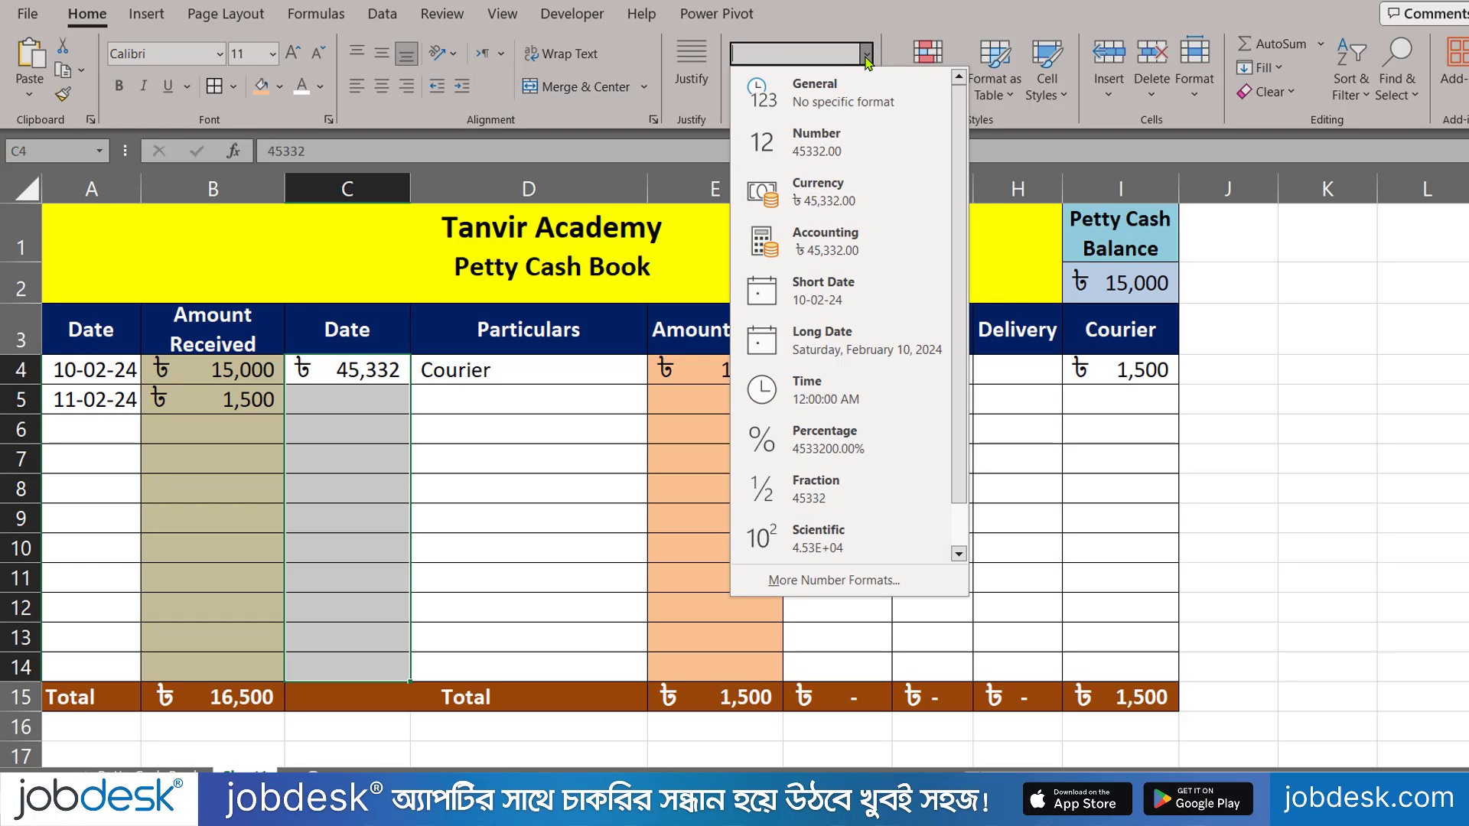
left_click(866, 287)
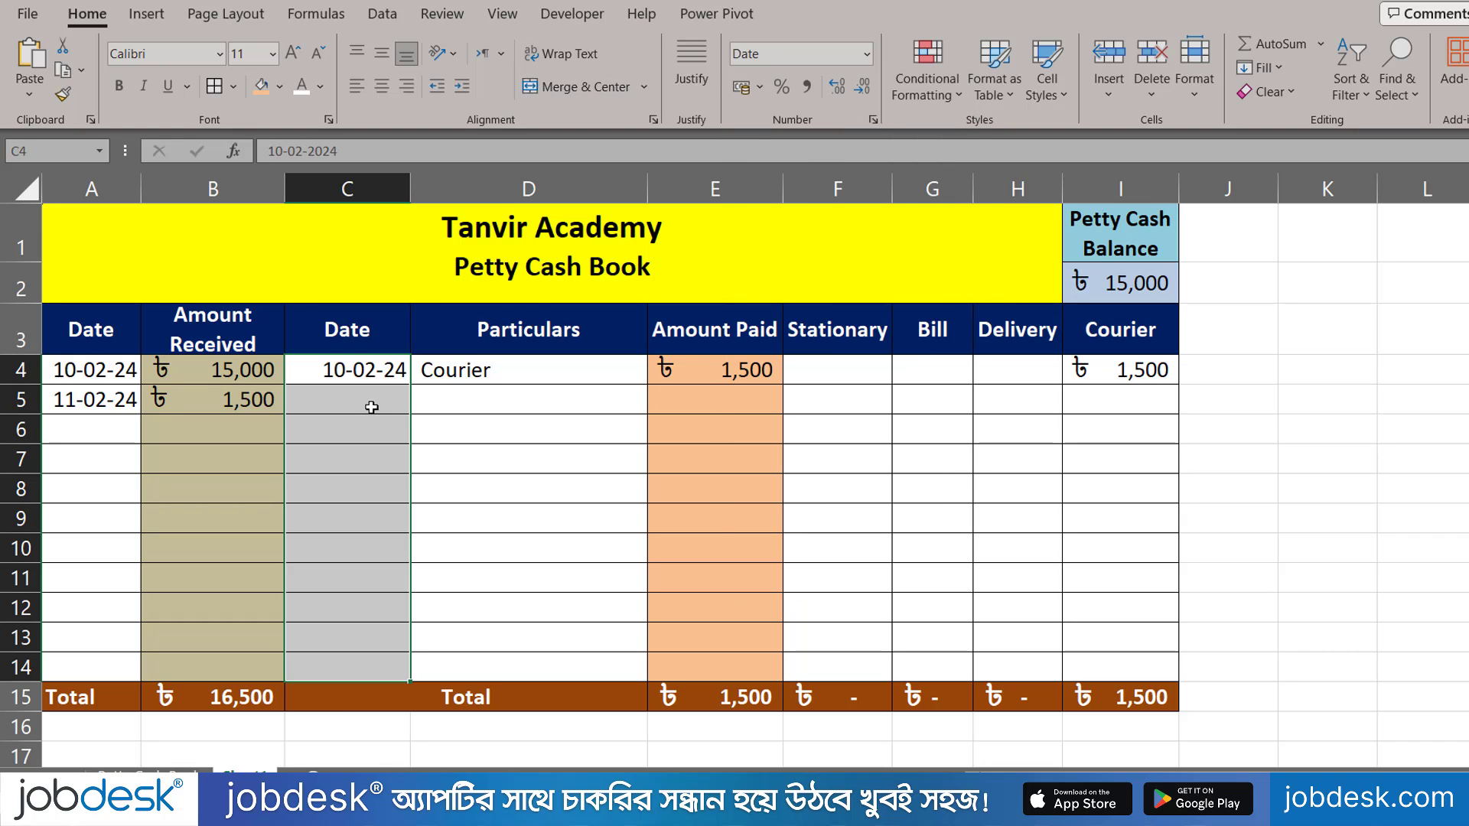
Step: Enter a row 5 payment dated 10-02-24 for Internet Bill with 2000 under Amount Paid and Bill, and widen column G to fit
left_click(366, 405)
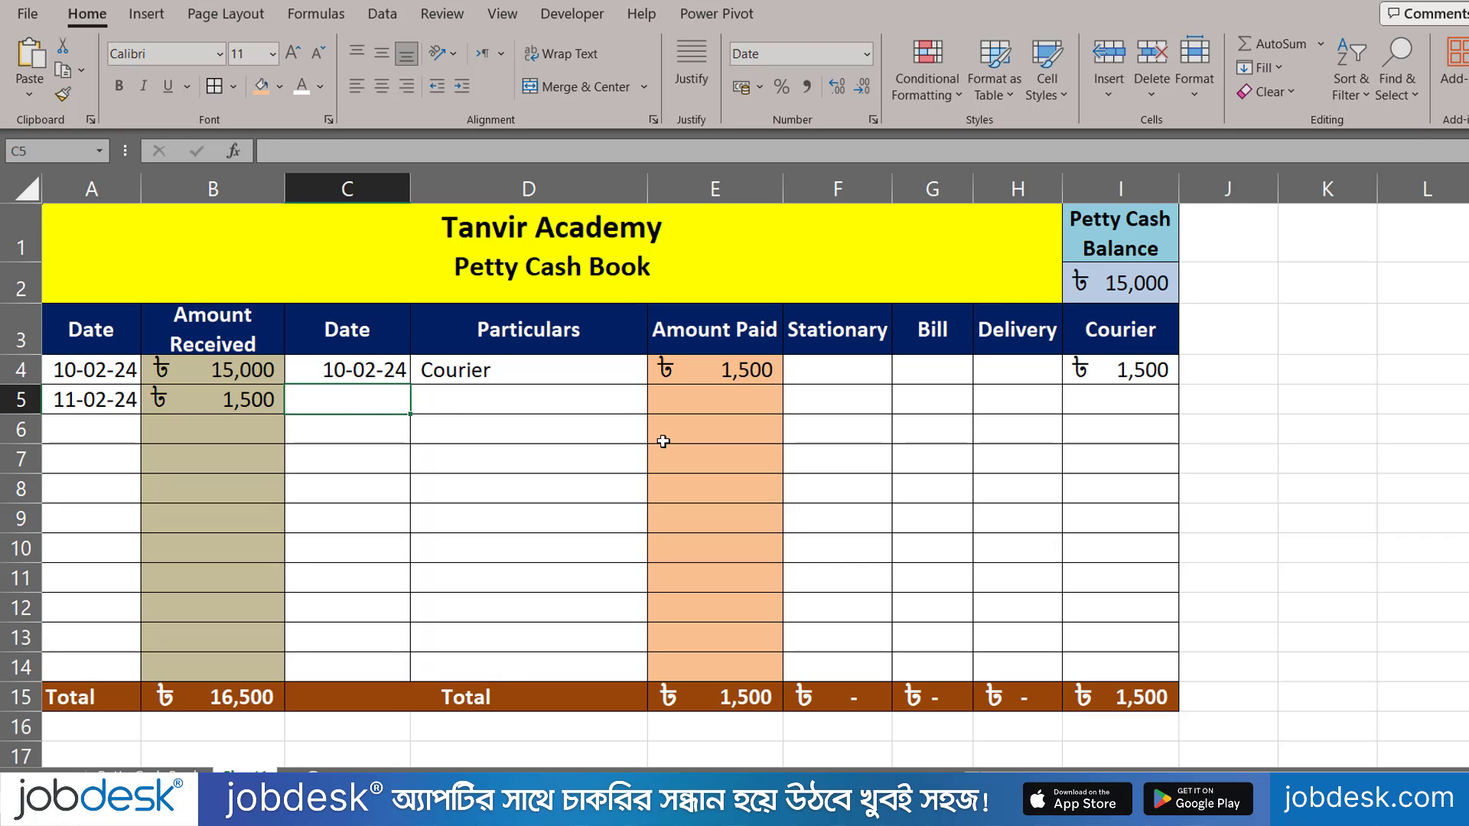
key("ctrl+d")
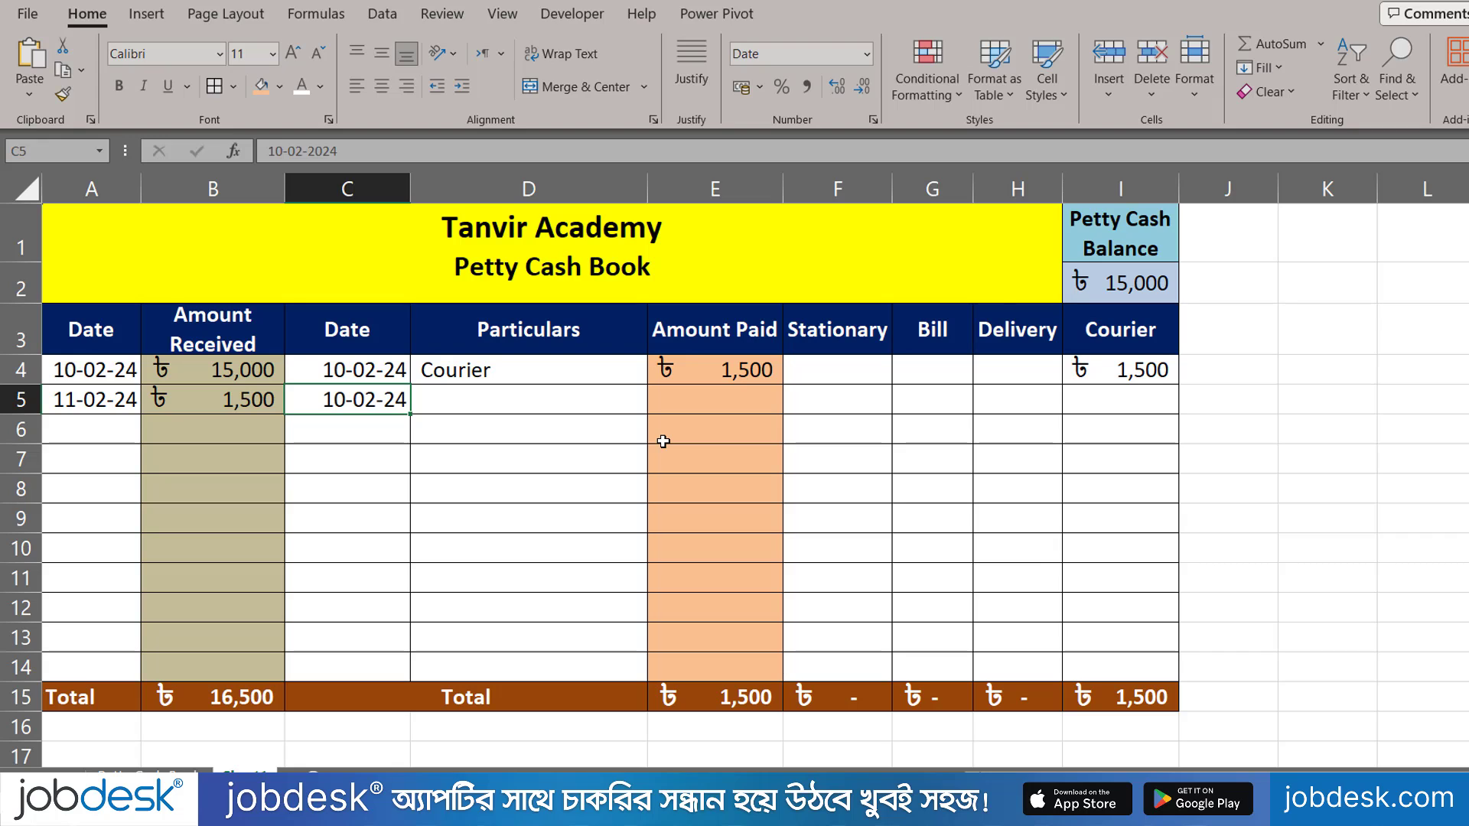
left_click(561, 399)
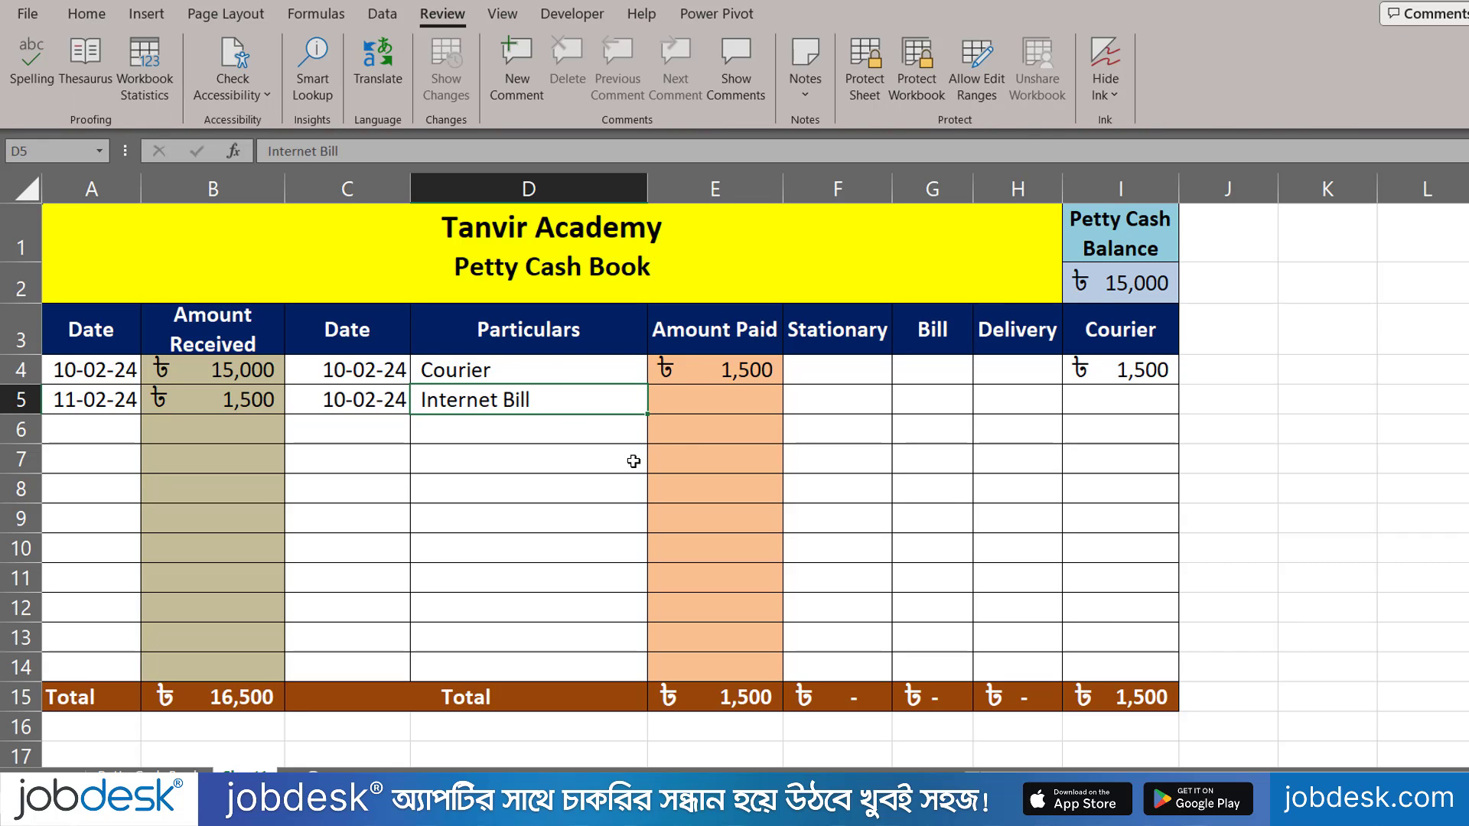
left_click(715, 402)
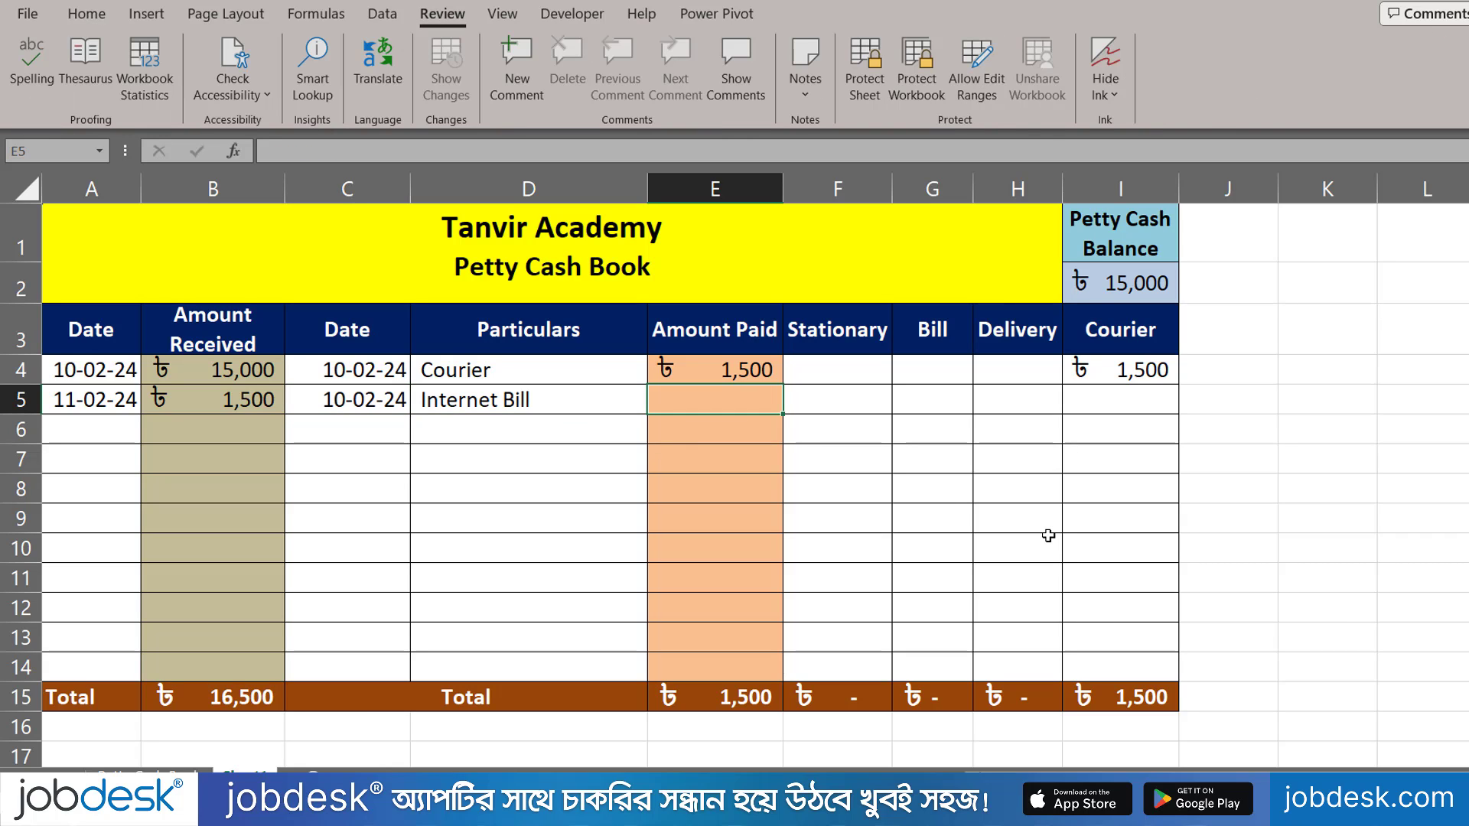
type("2000")
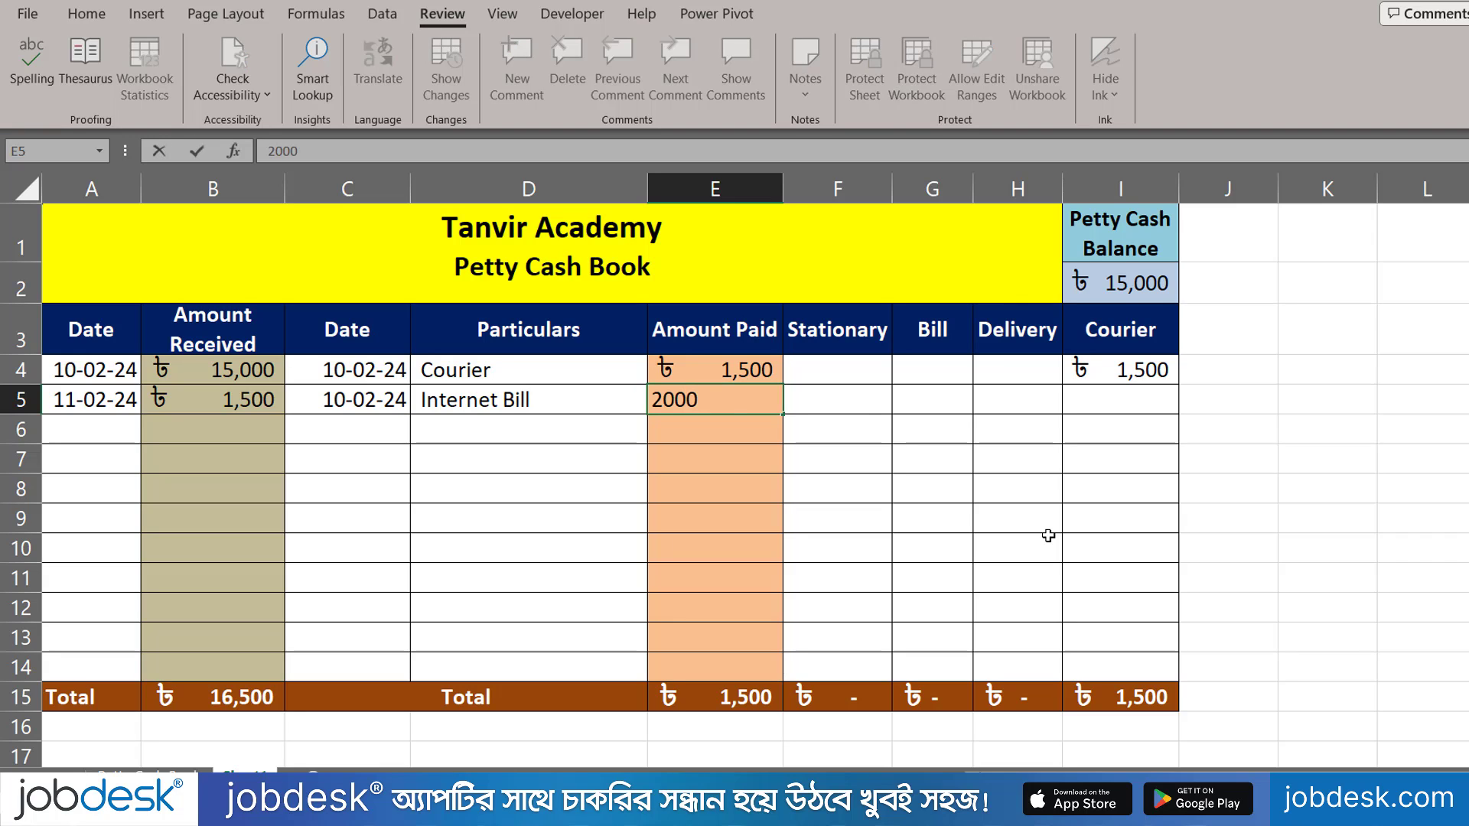
key("Tab")
key("Tab")
type("200")
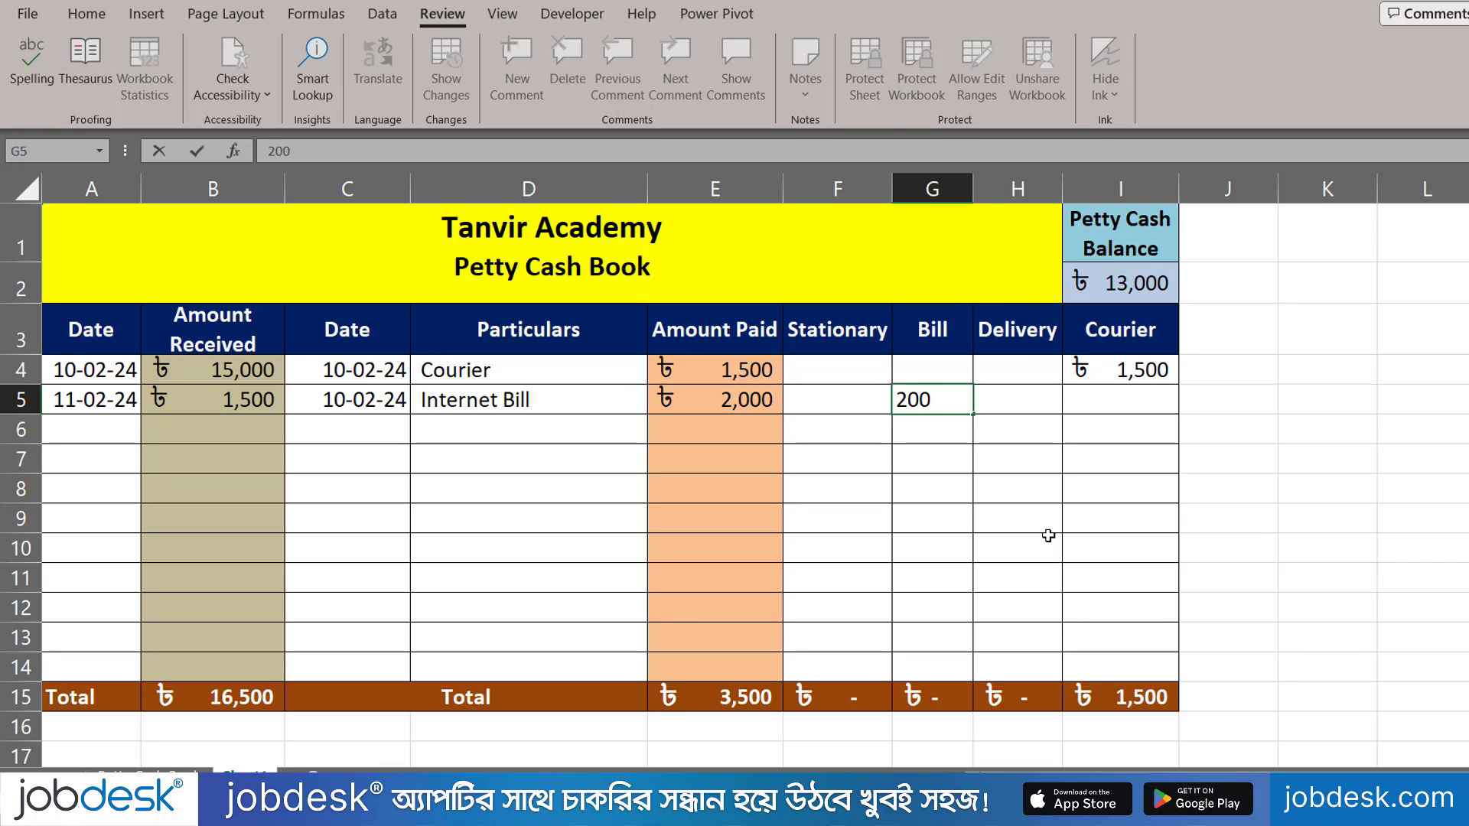
key("Tab")
left_click_drag(973, 188, 1008, 188)
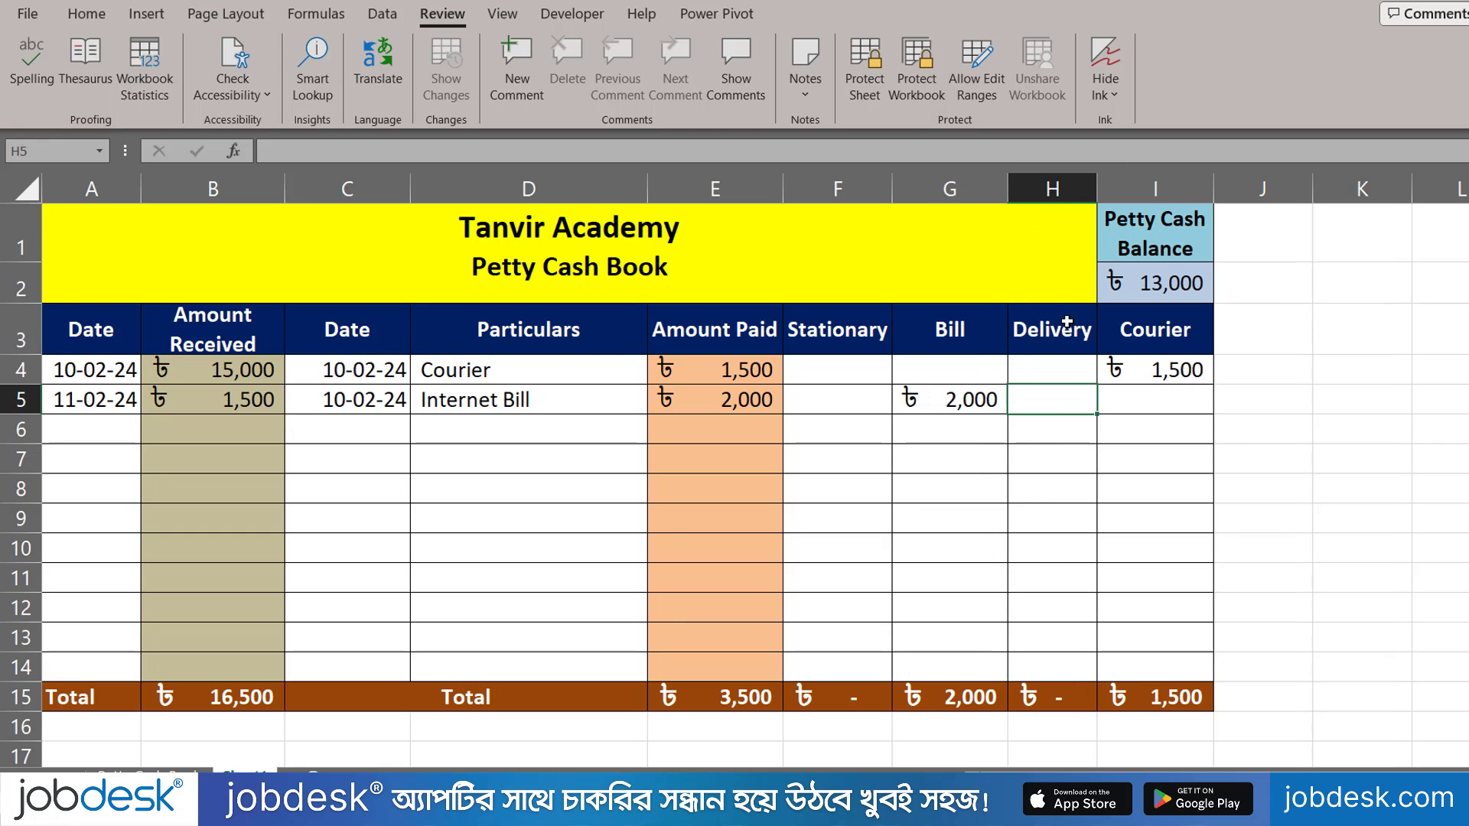
Step: Check the petty cash balance formula in I2 and the total formulas in B15 and E15
left_click(1171, 285)
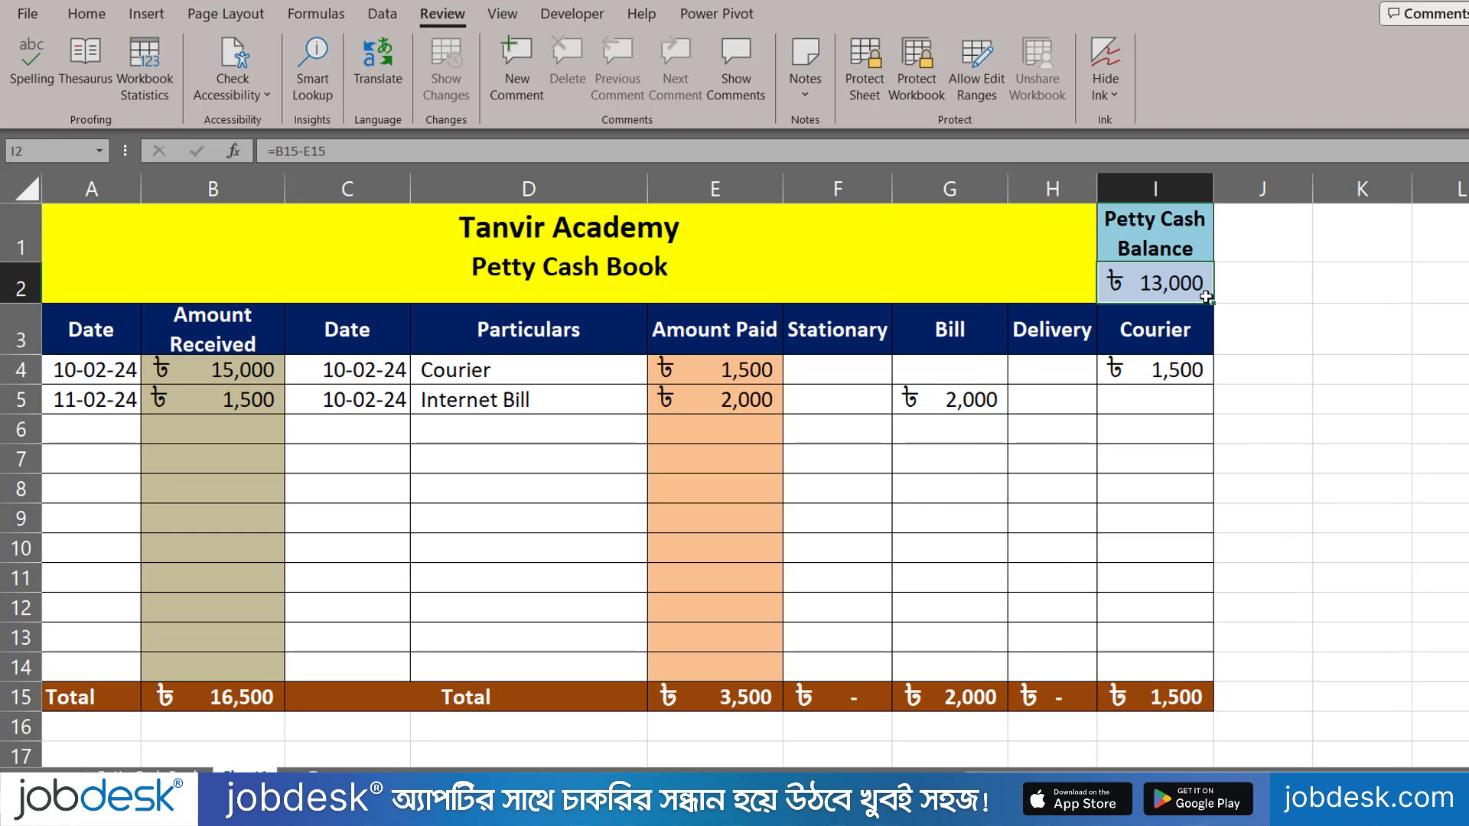
left_click(255, 702)
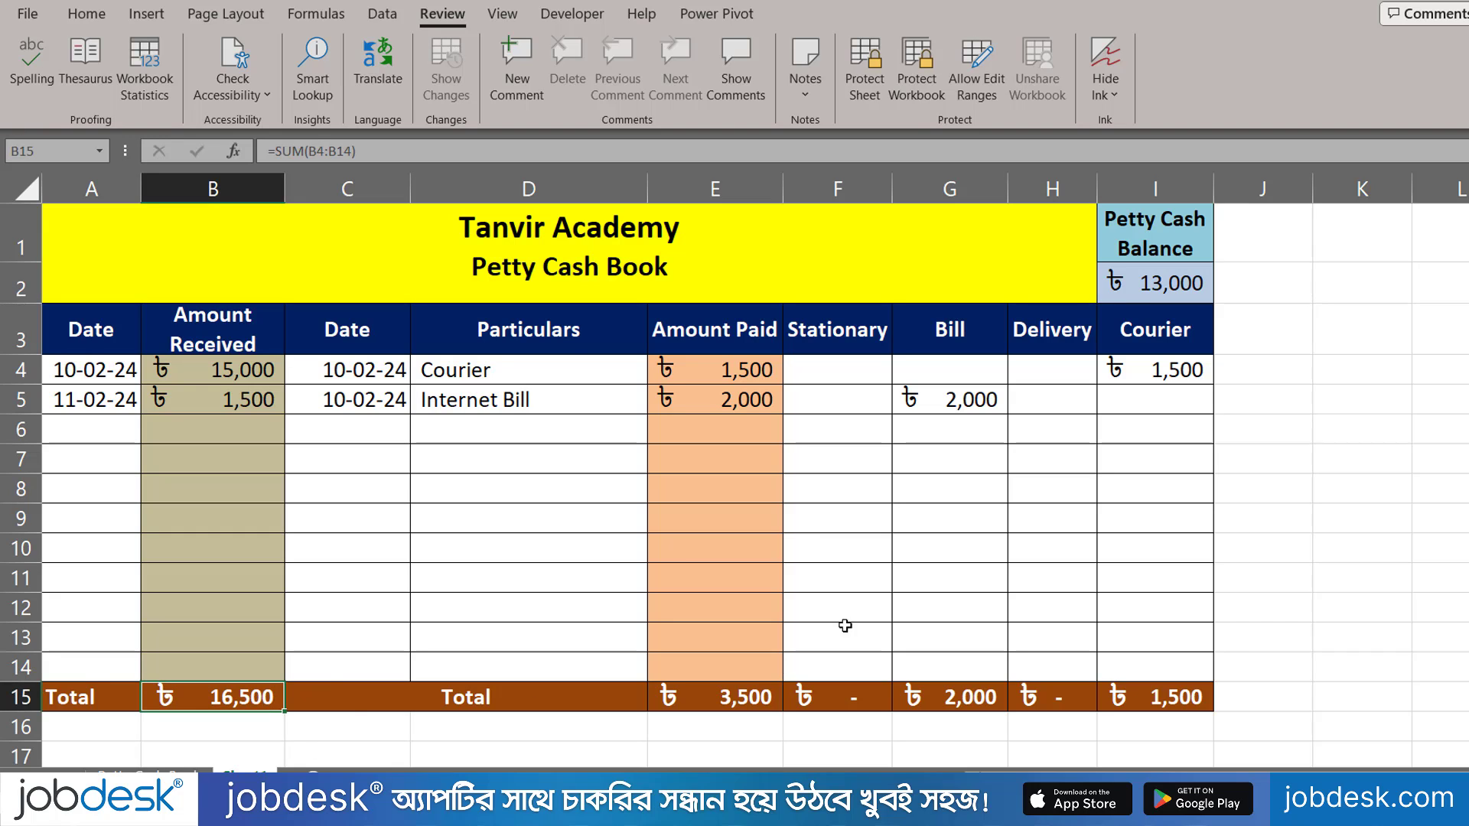
left_click(753, 689)
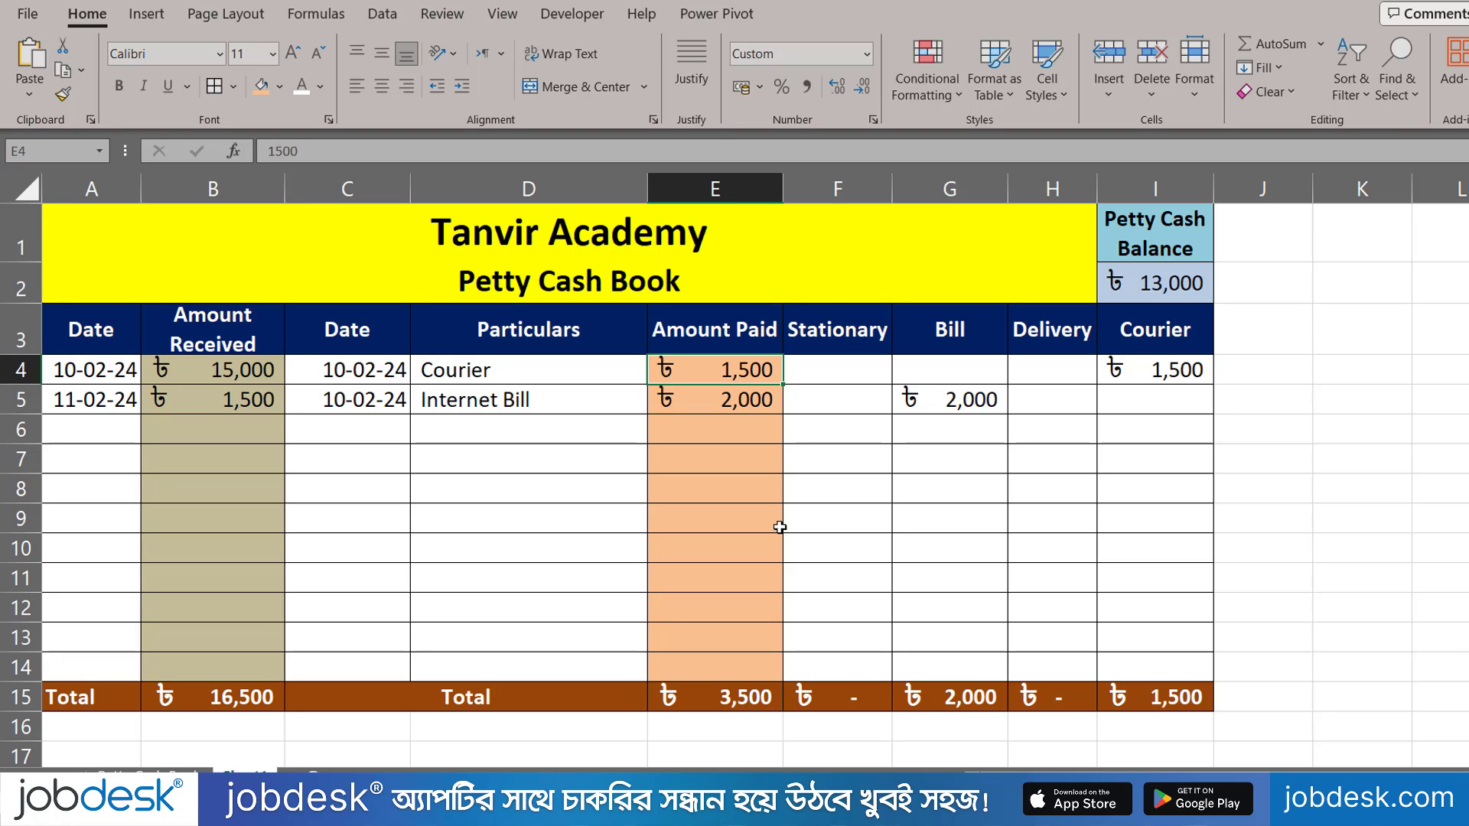
left_click_drag(537, 238, 1170, 701)
left_click(650, 557)
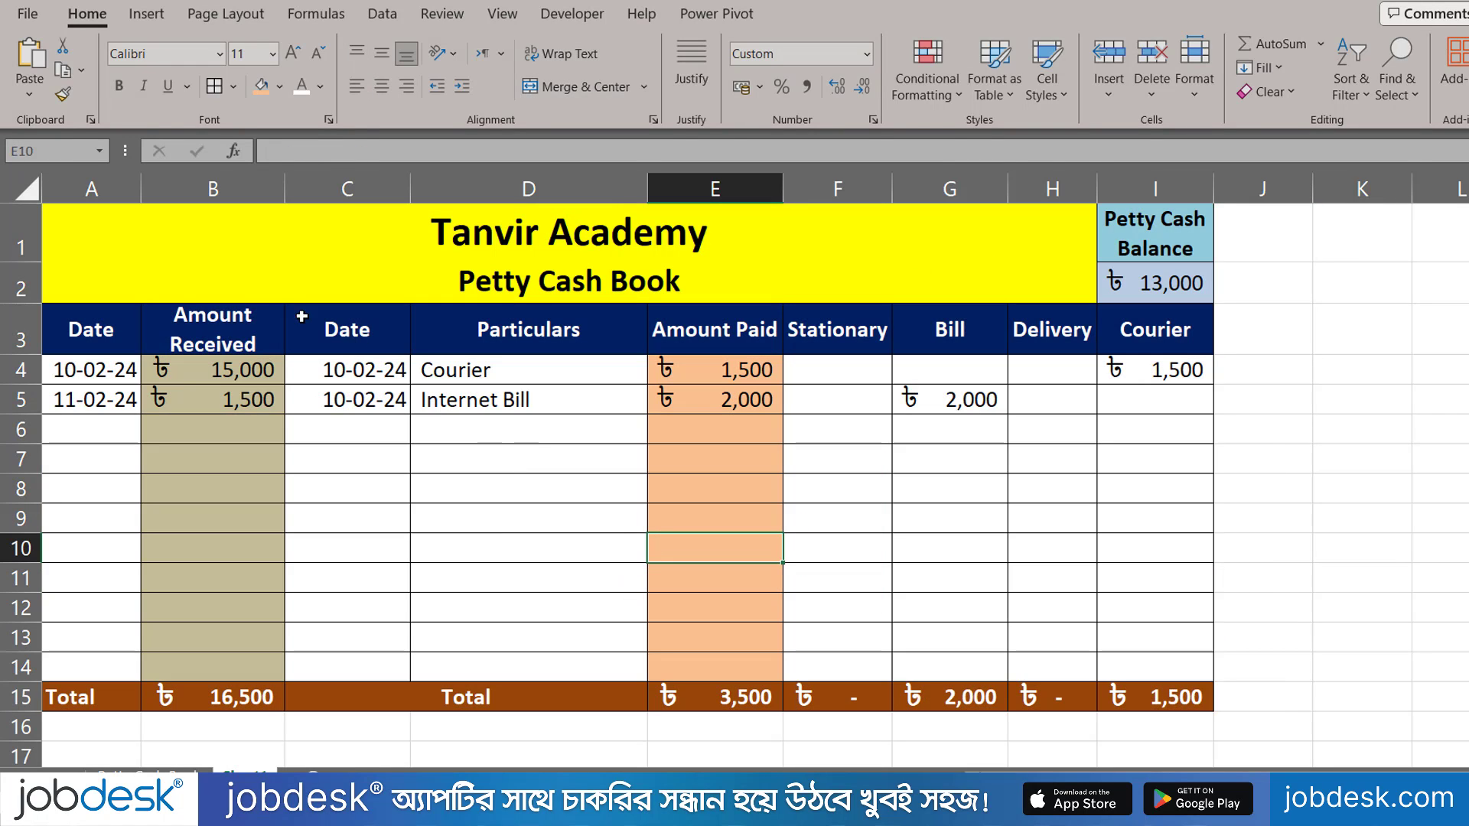
left_click_drag(324, 296, 1147, 692)
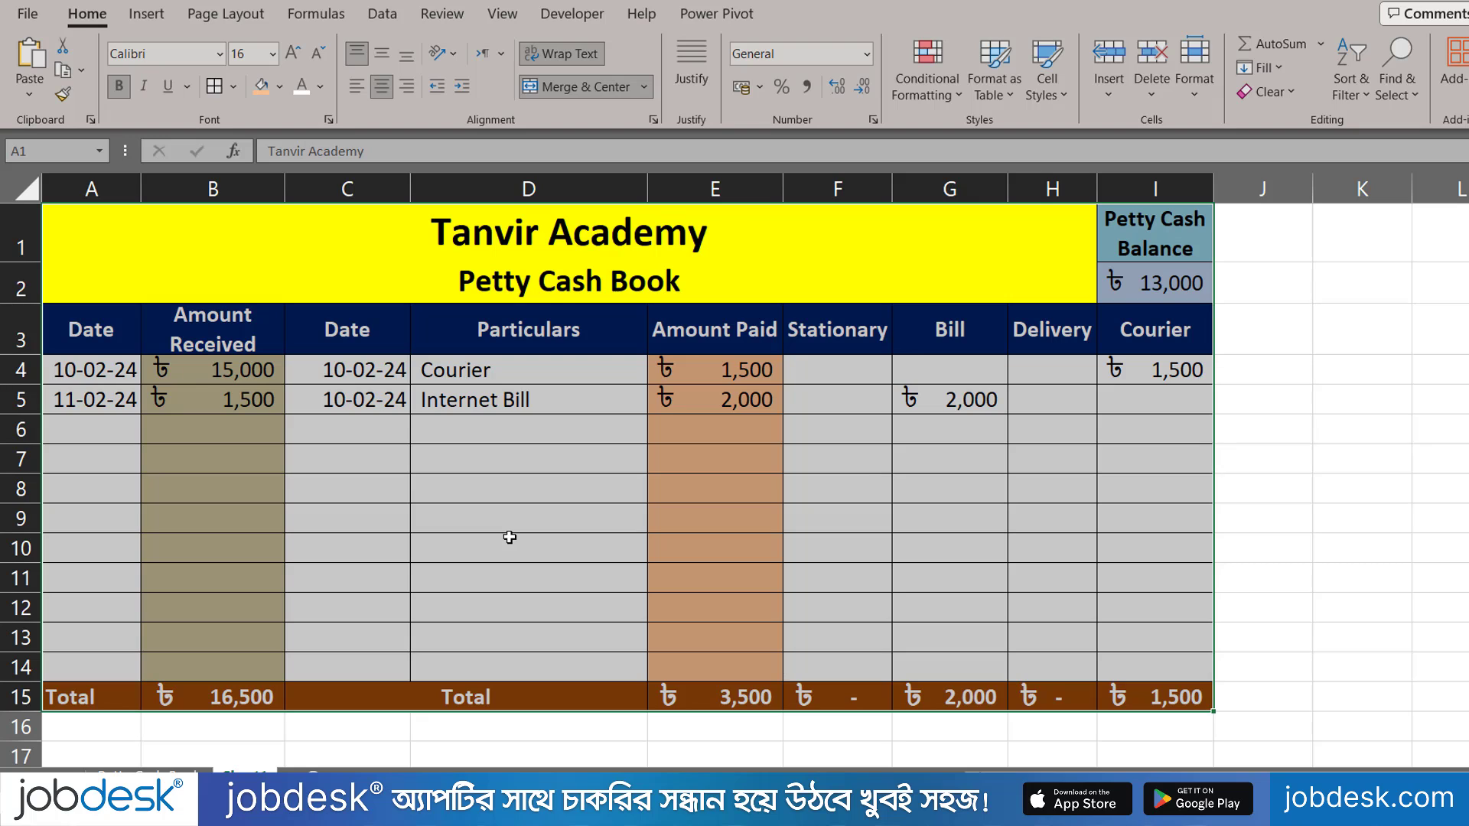
left_click(871, 481)
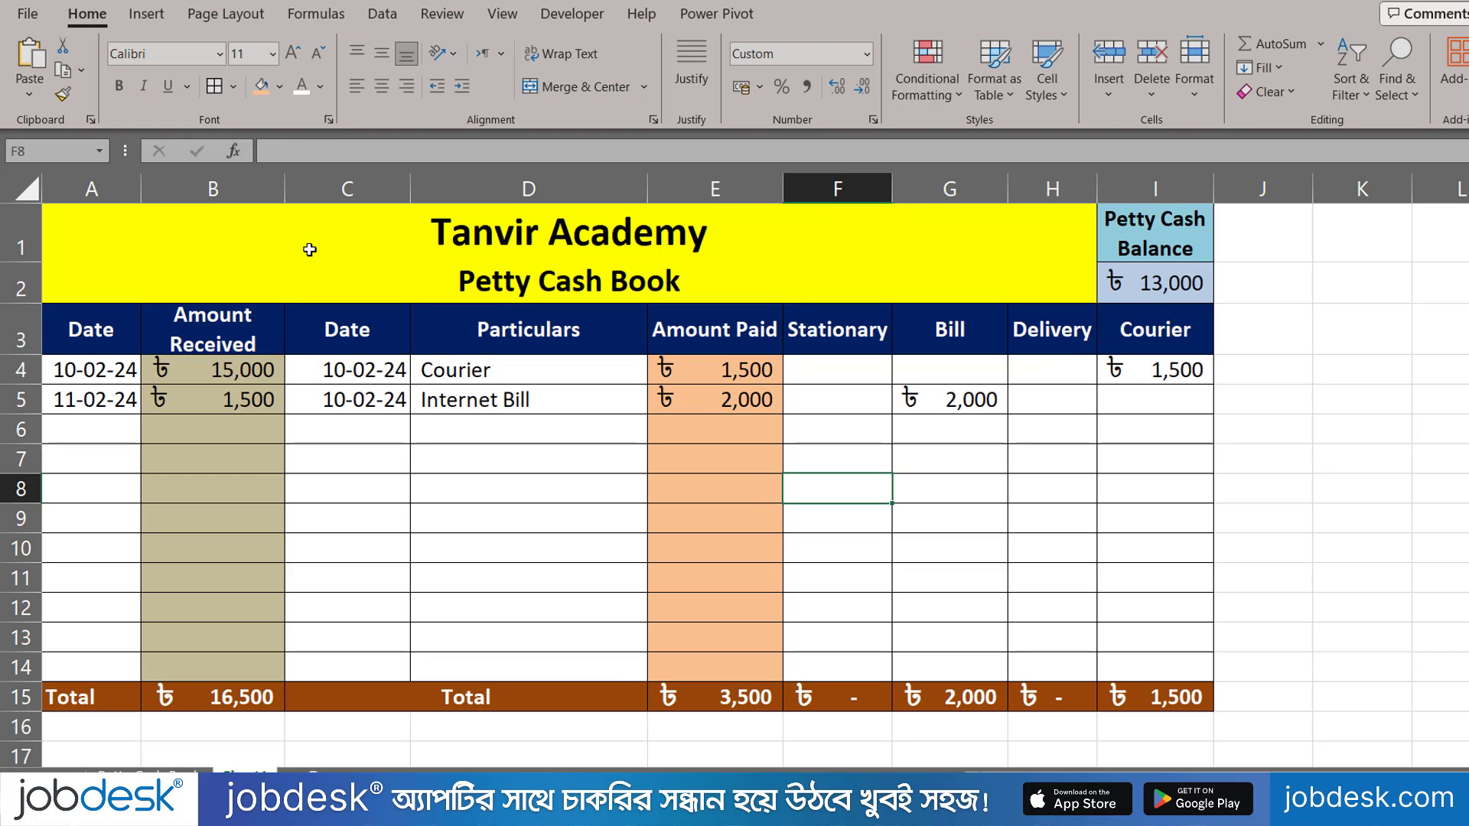
left_click_drag(306, 246, 1164, 695)
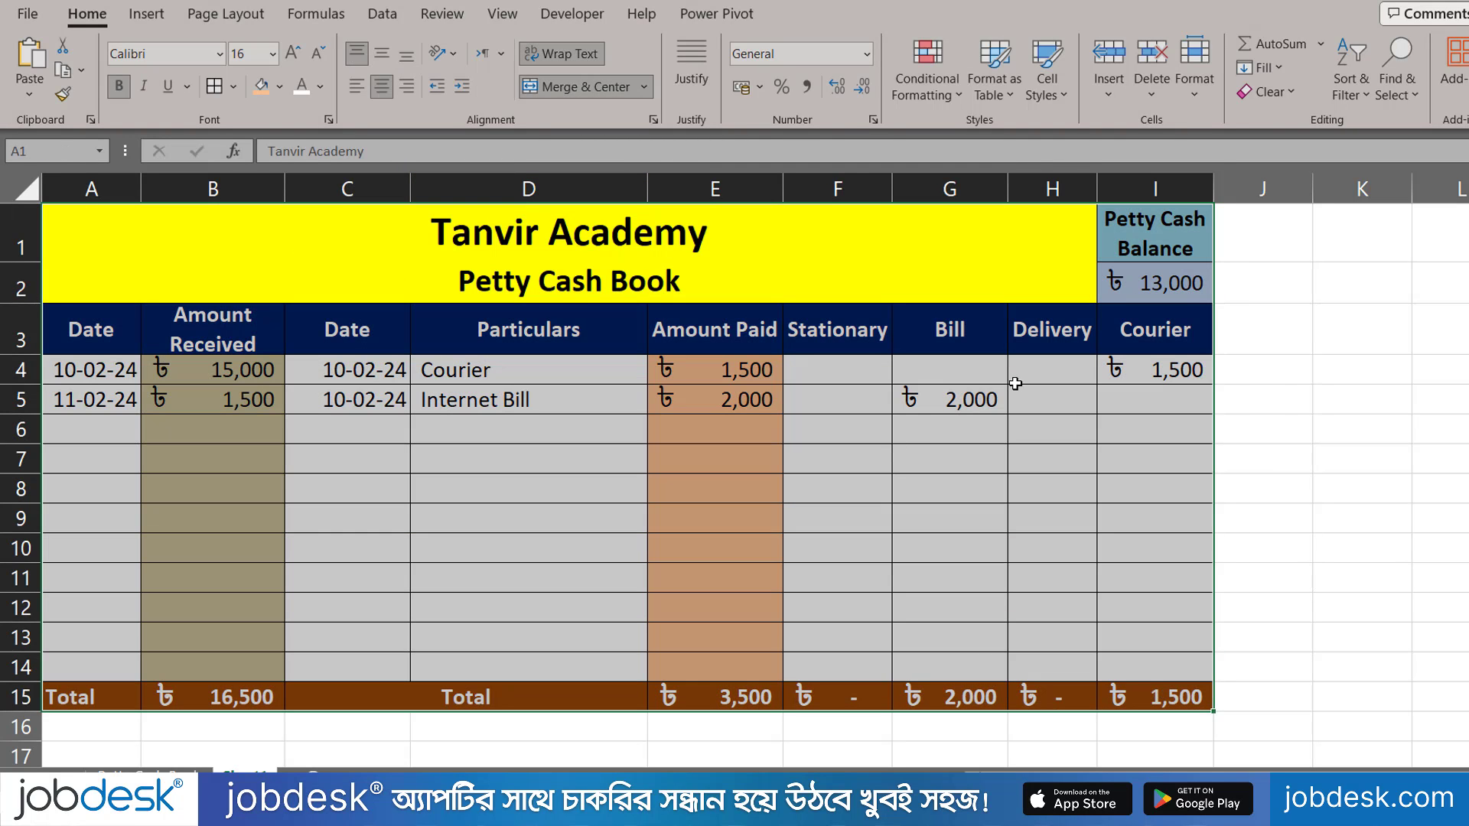
left_click(166, 269)
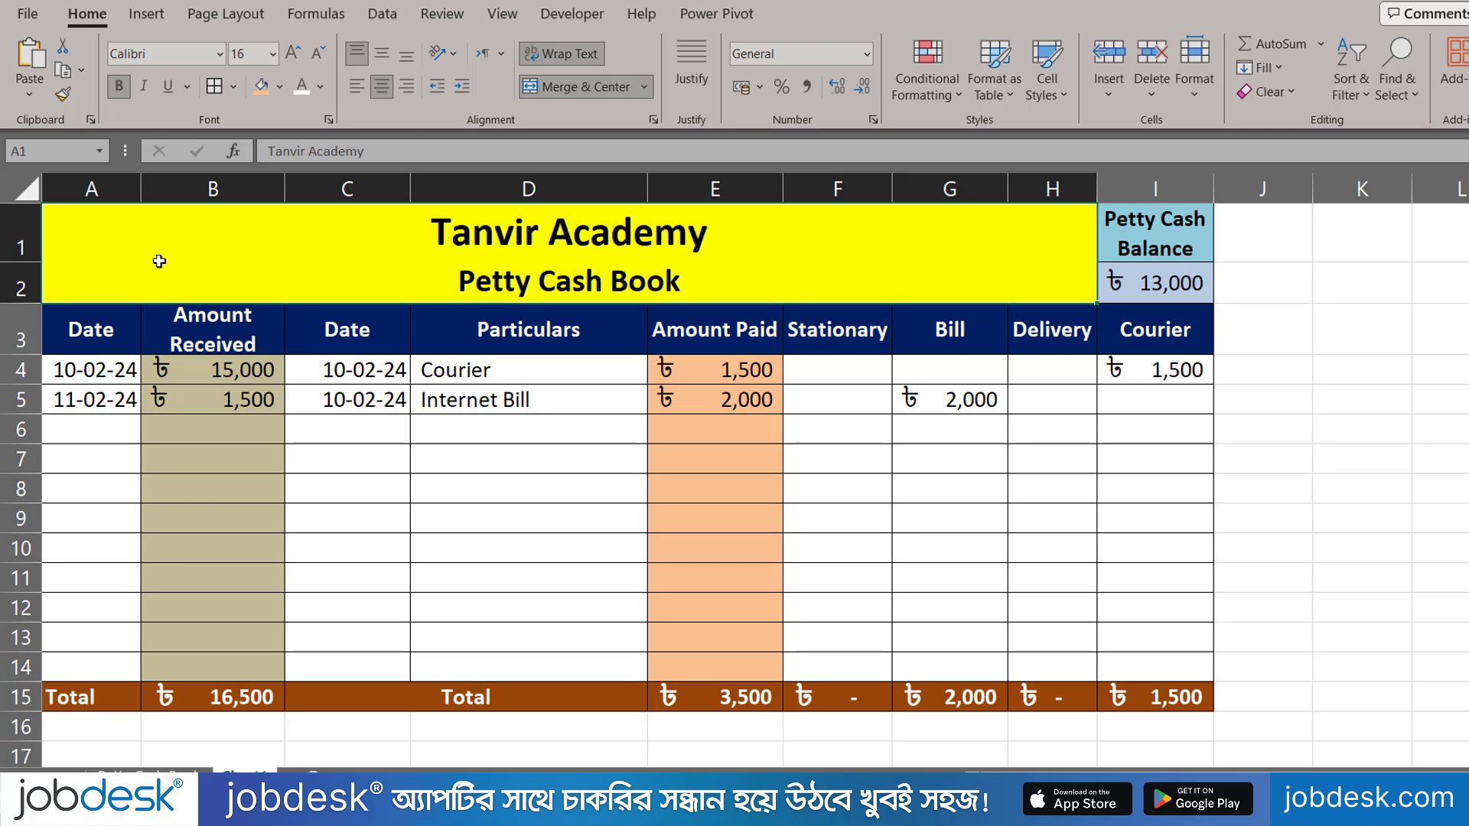
Step: Remove all fill colours from A1:I15 and reset the font colour to Automatic
left_click_drag(155, 251, 1125, 698)
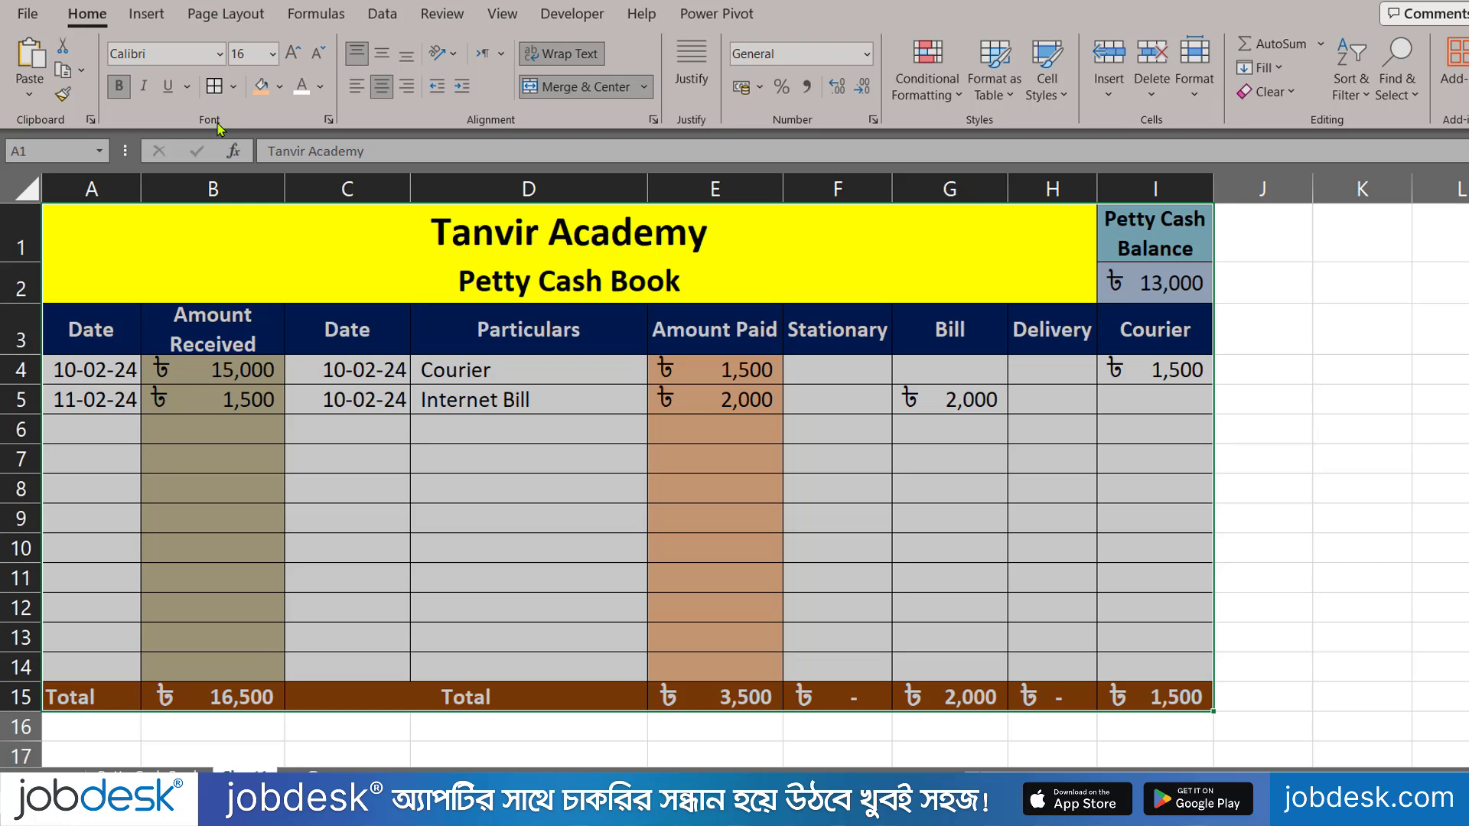
left_click(279, 86)
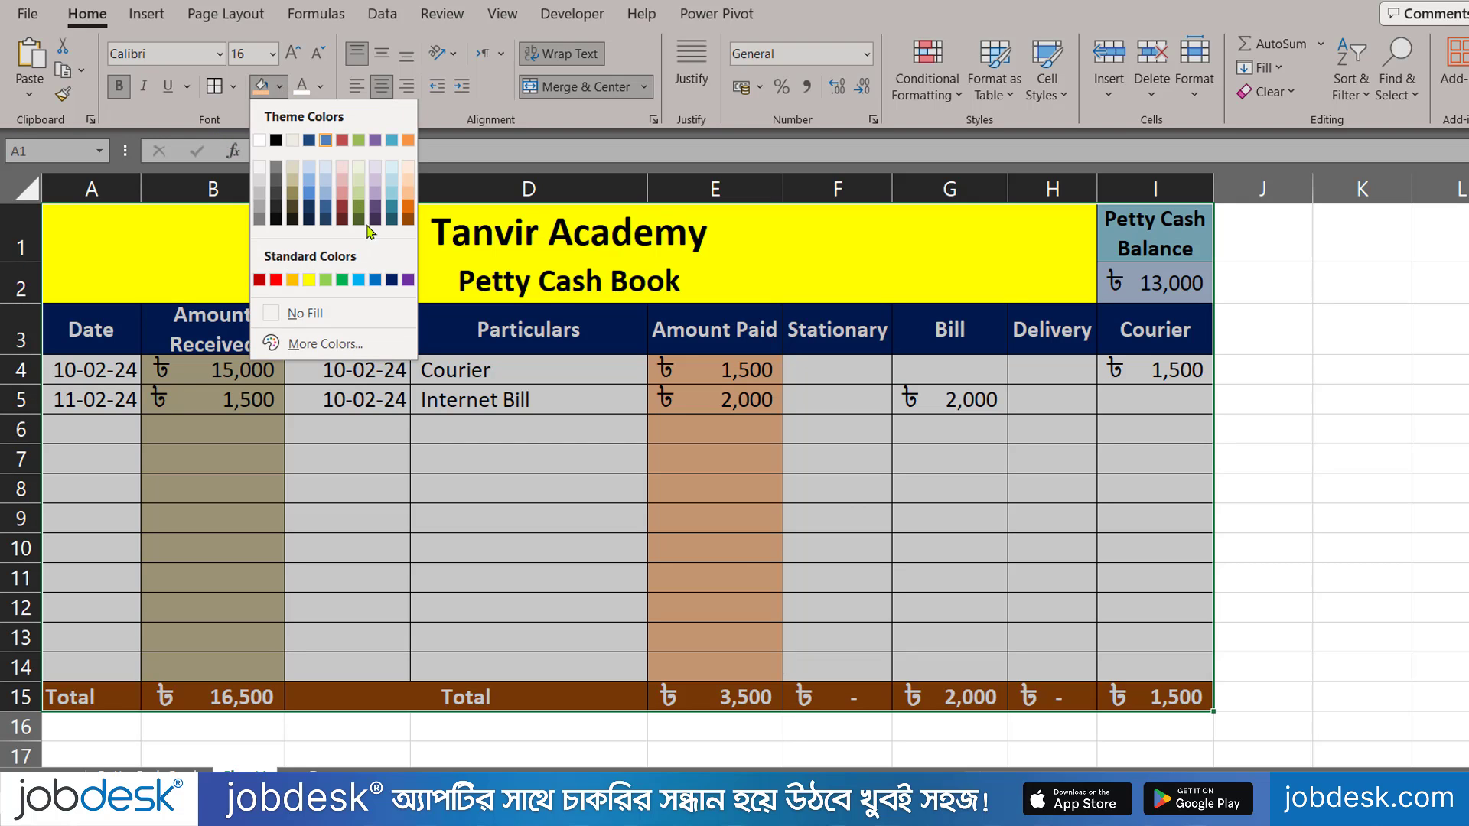
left_click(327, 312)
left_click(320, 86)
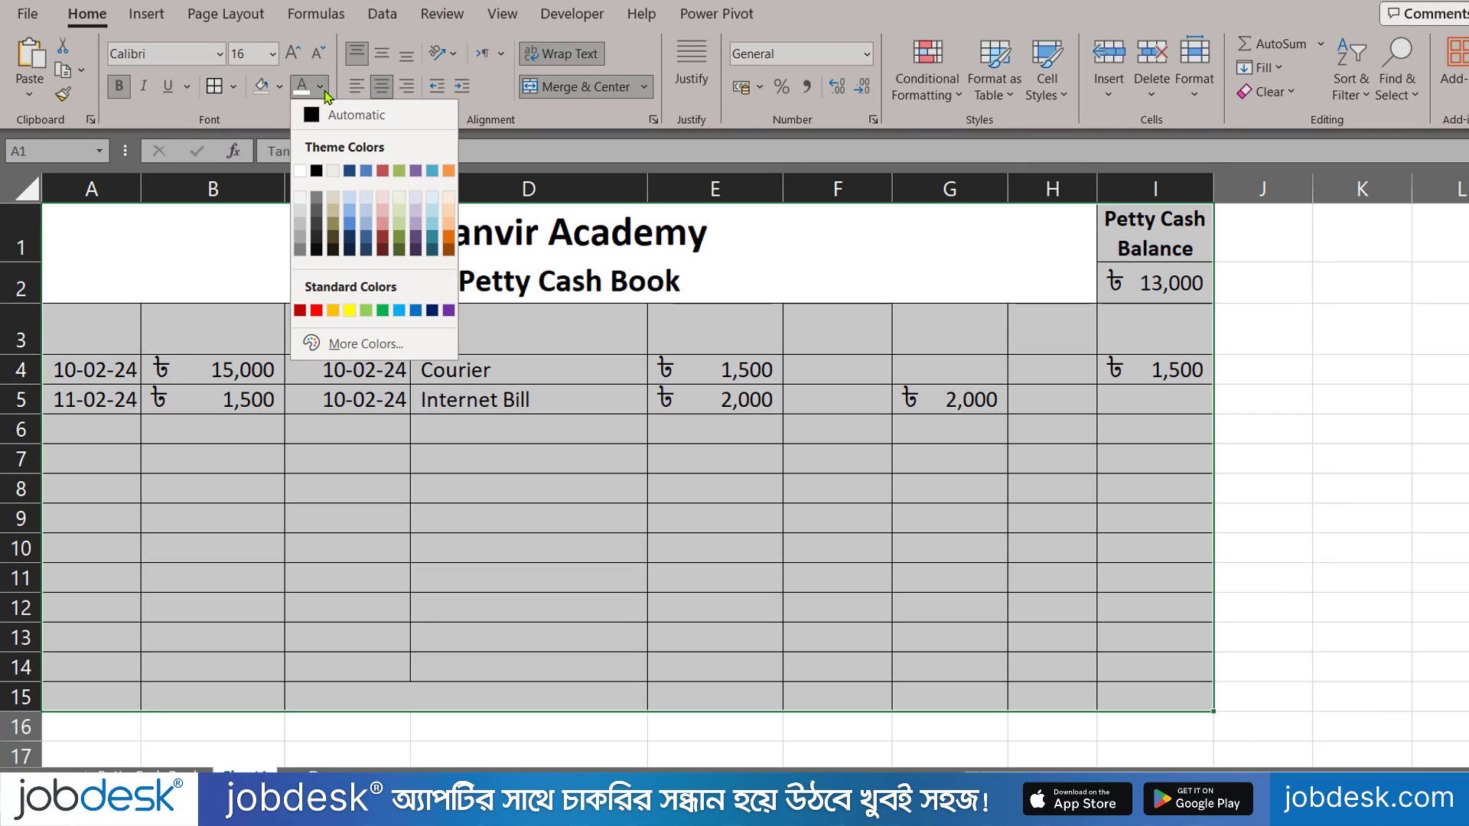
left_click(312, 114)
left_click(638, 486)
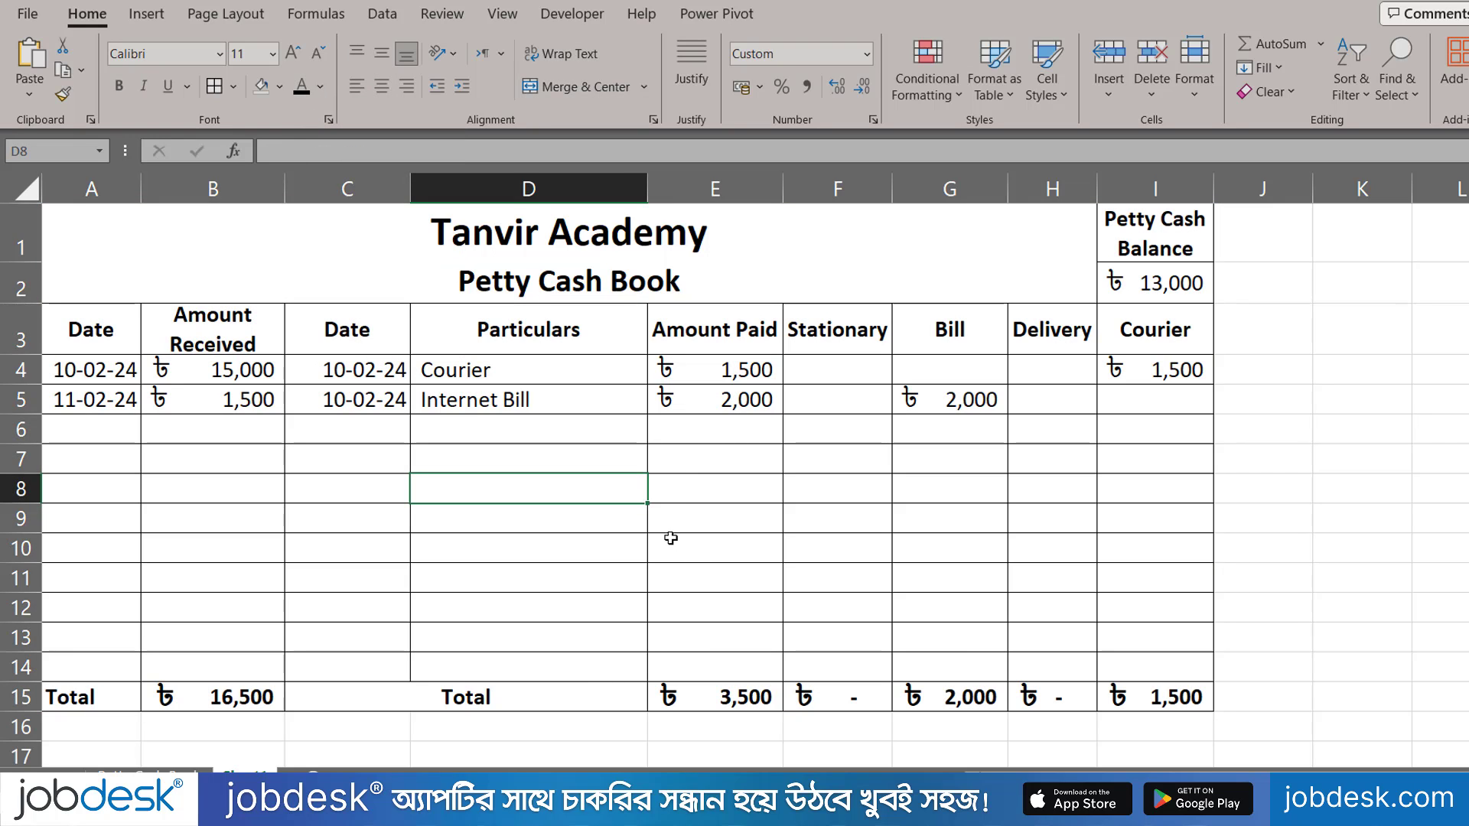
Step: Fill the header row A3:I3 with Tan, Background 2, Darker 10%
left_click_drag(83, 331, 1167, 329)
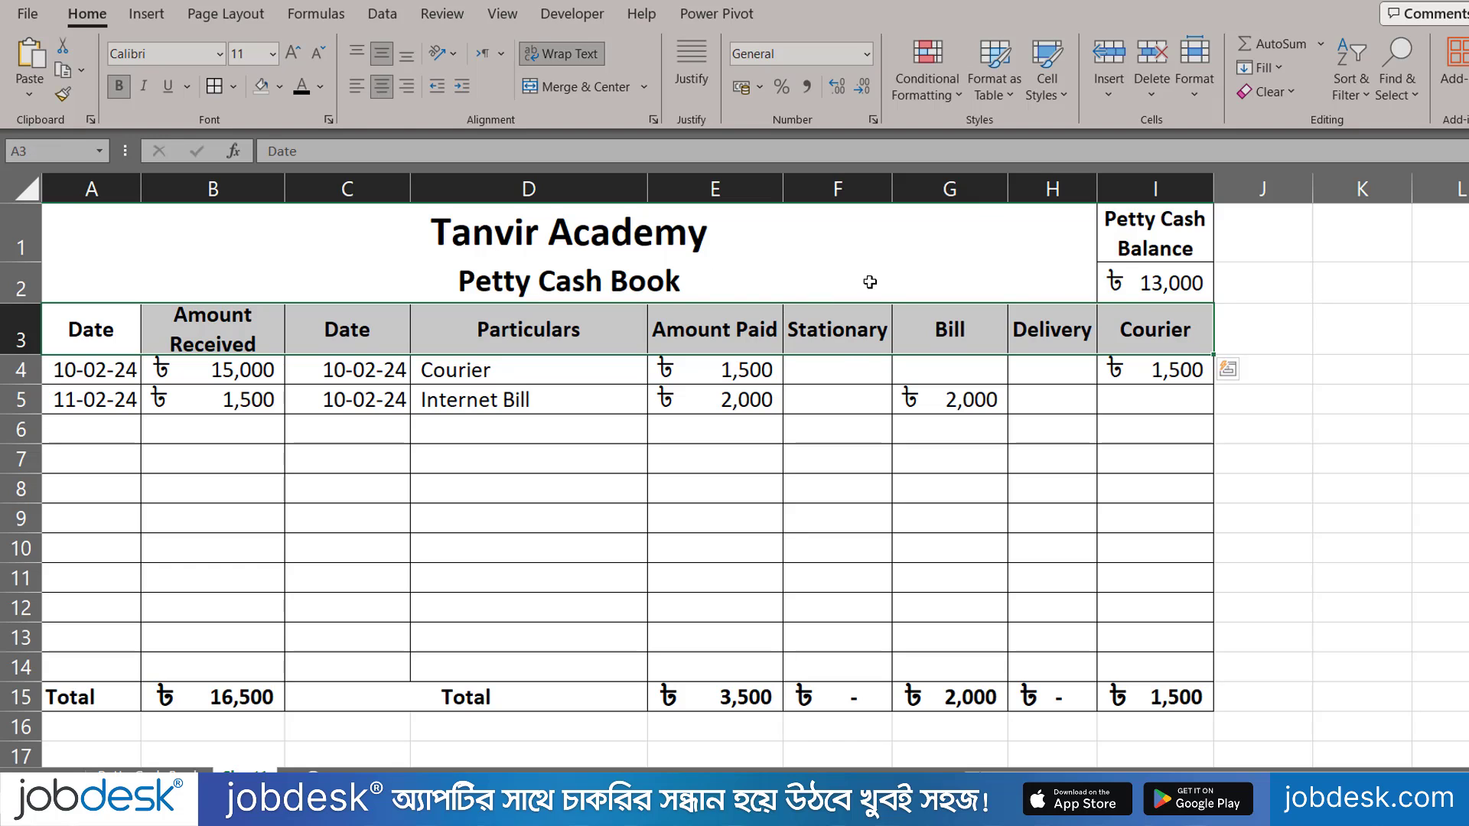
left_click(280, 86)
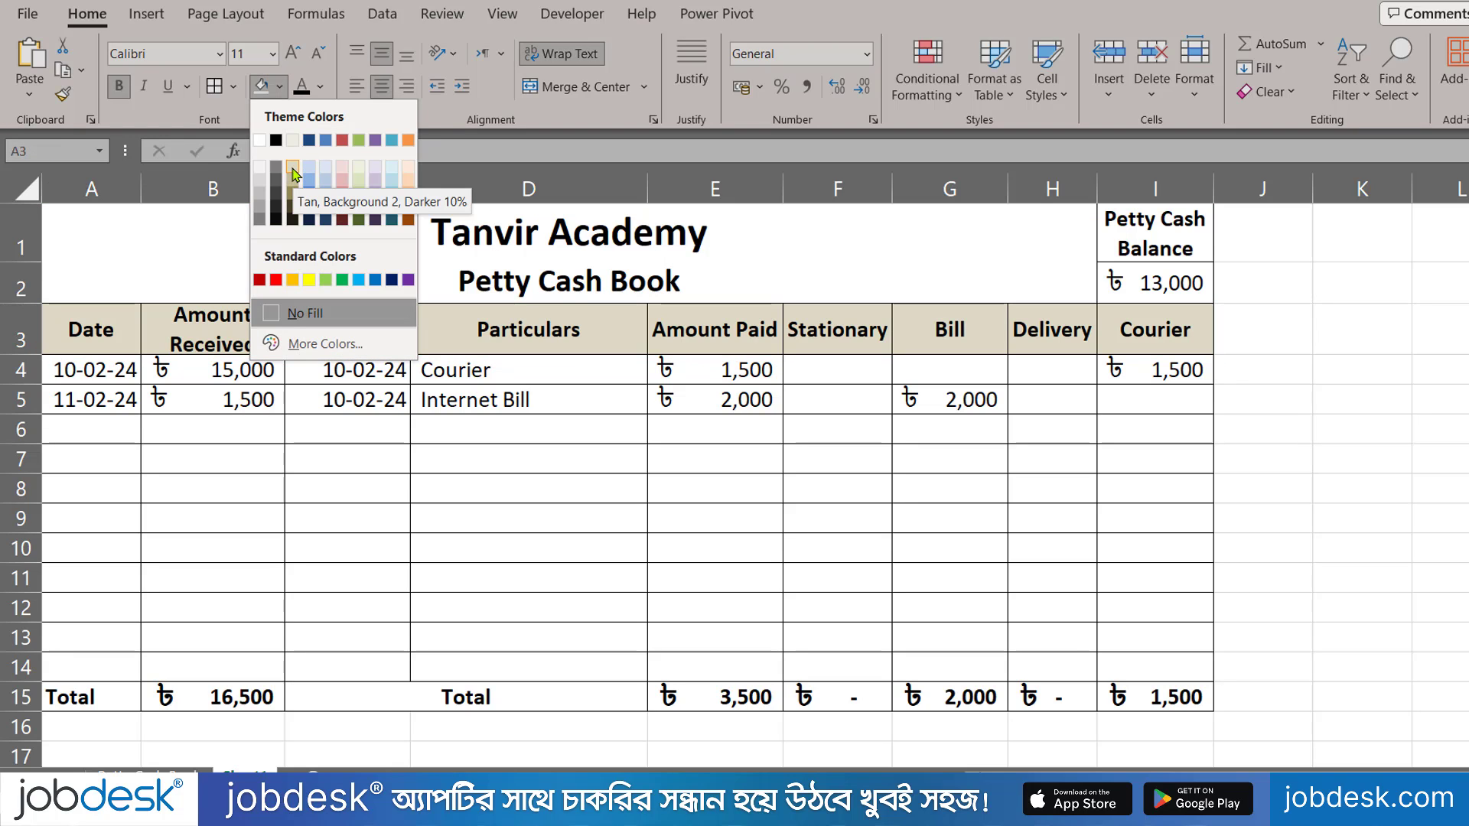
left_click(293, 173)
Step: Fill the Total row A15:I15 with the lightest orange theme colour
left_click_drag(106, 690, 1135, 698)
left_click(280, 94)
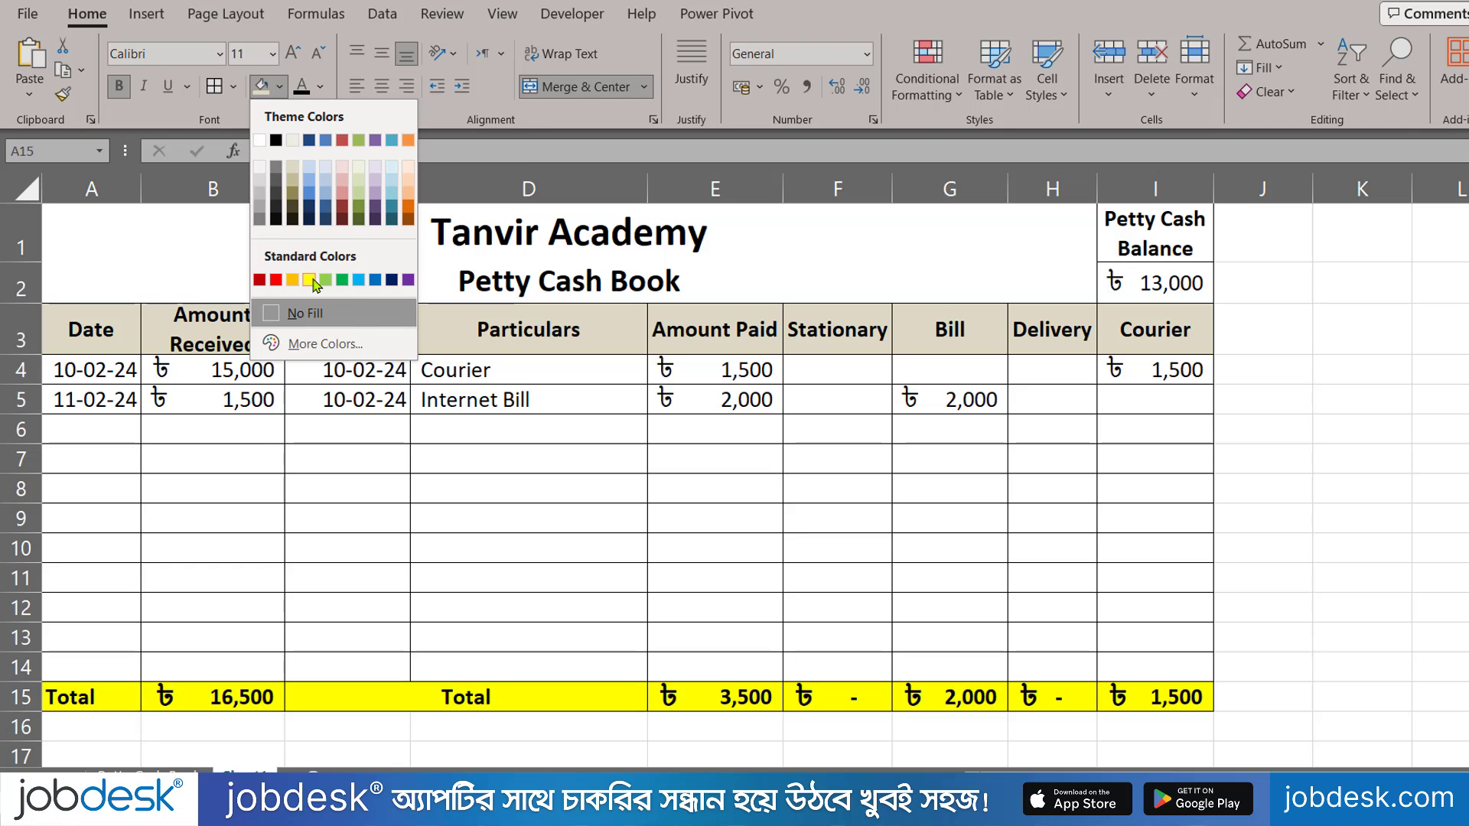
left_click(407, 172)
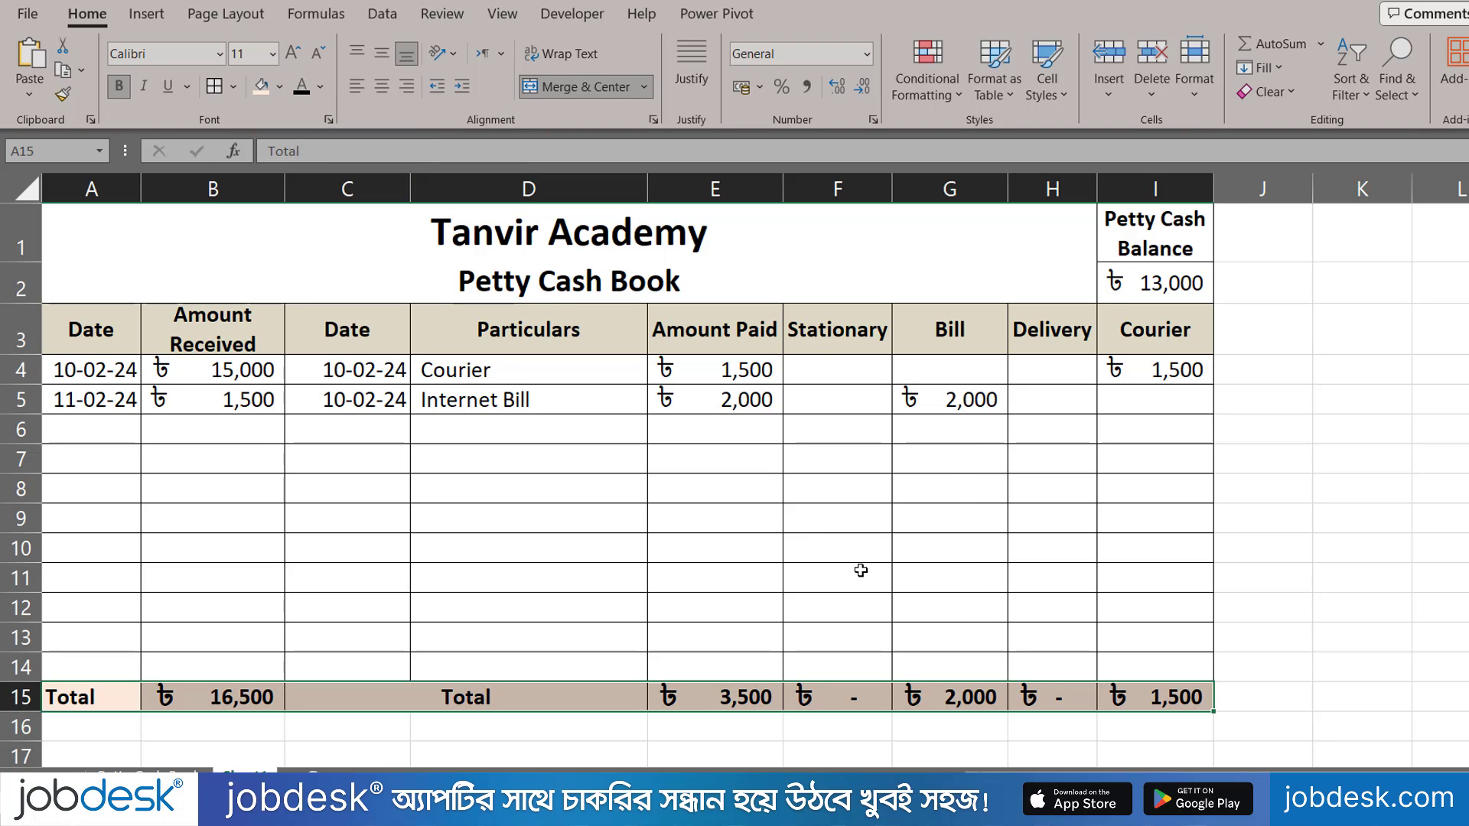
left_click(855, 574)
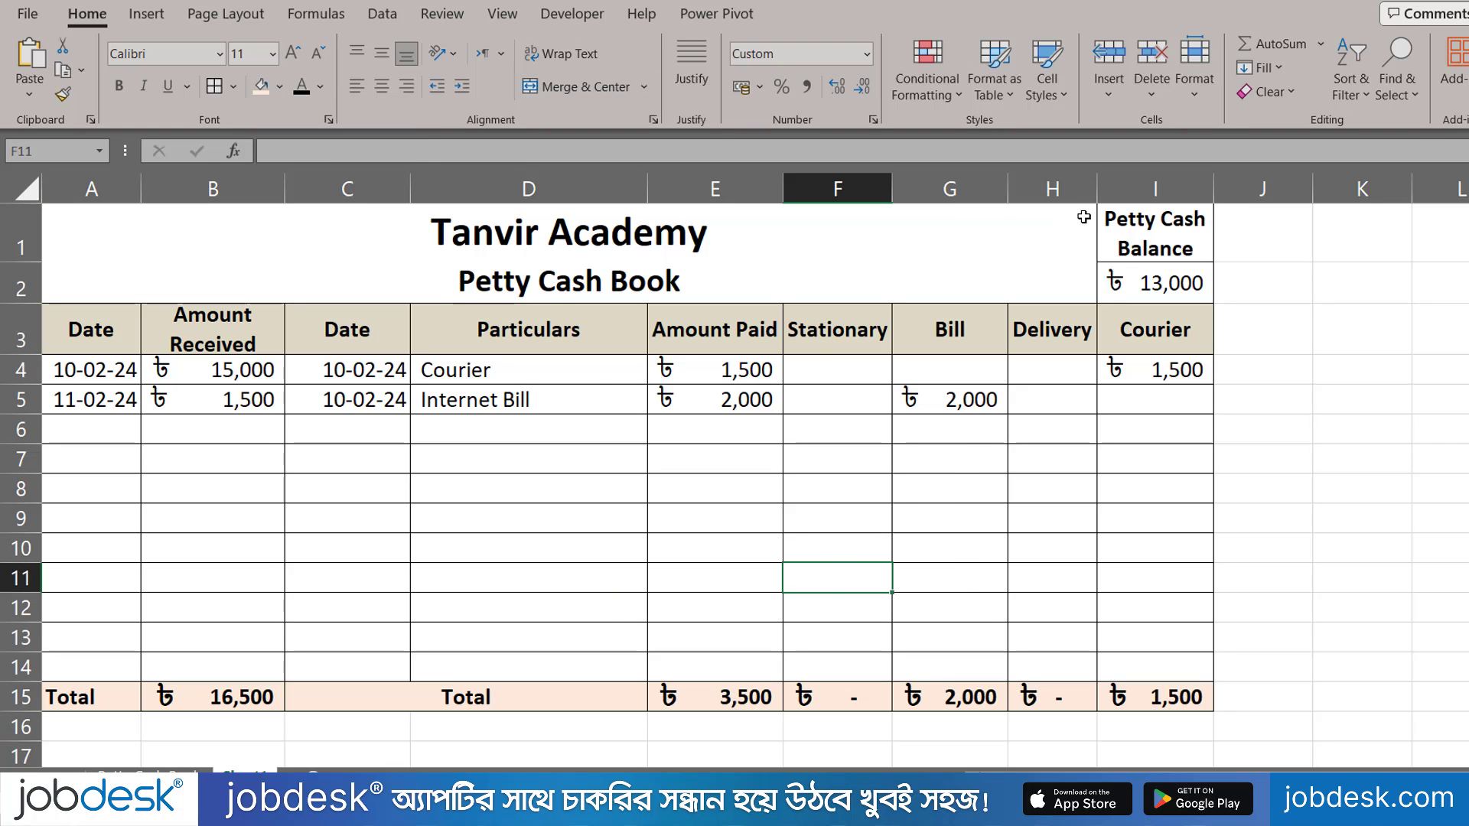
Step: Fill the Petty Cash Balance heading in I1 with the same light orange and the balance amount in I2 with light green
left_click(644, 244)
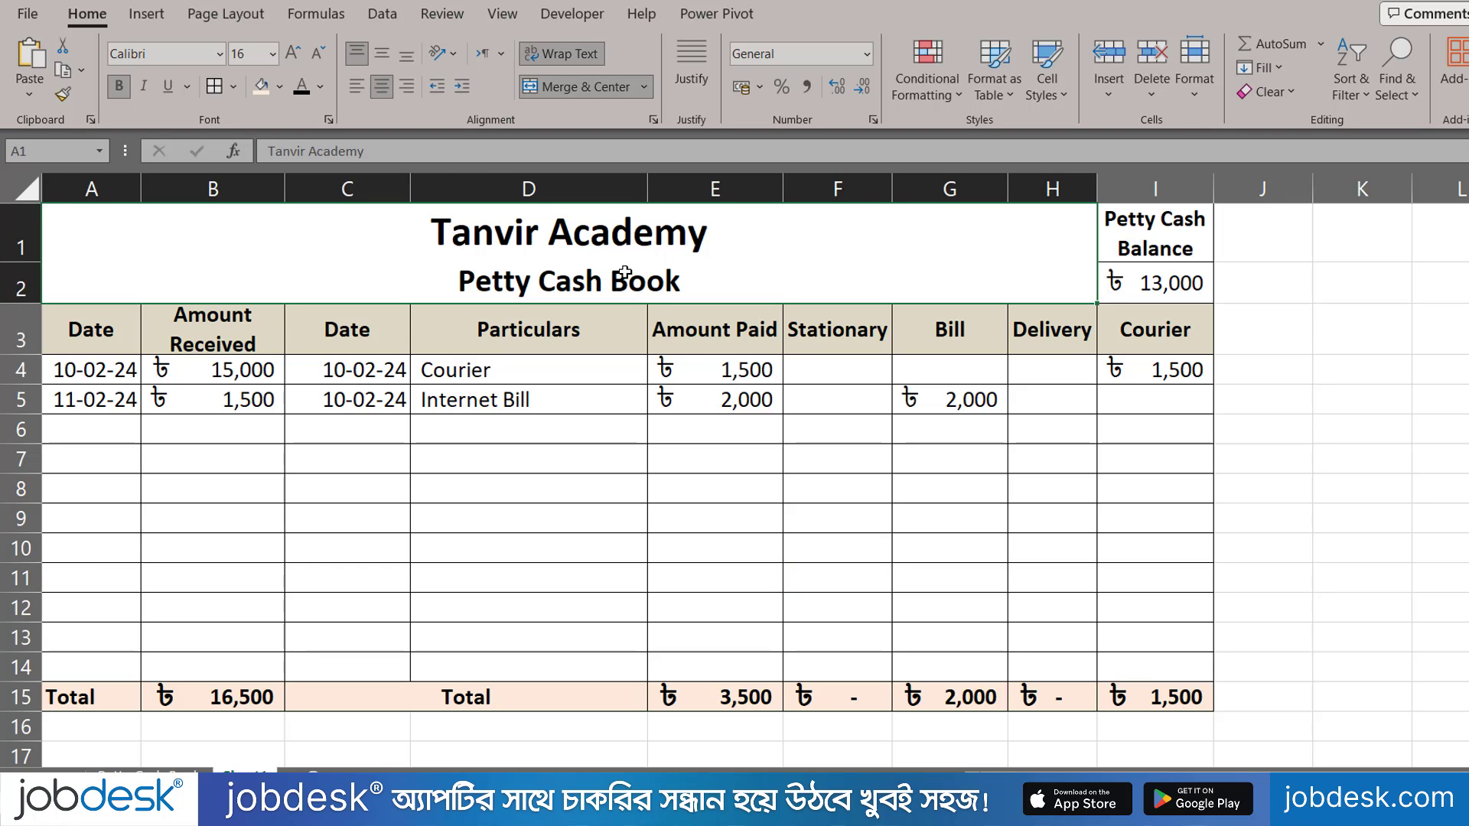
left_click(1195, 243)
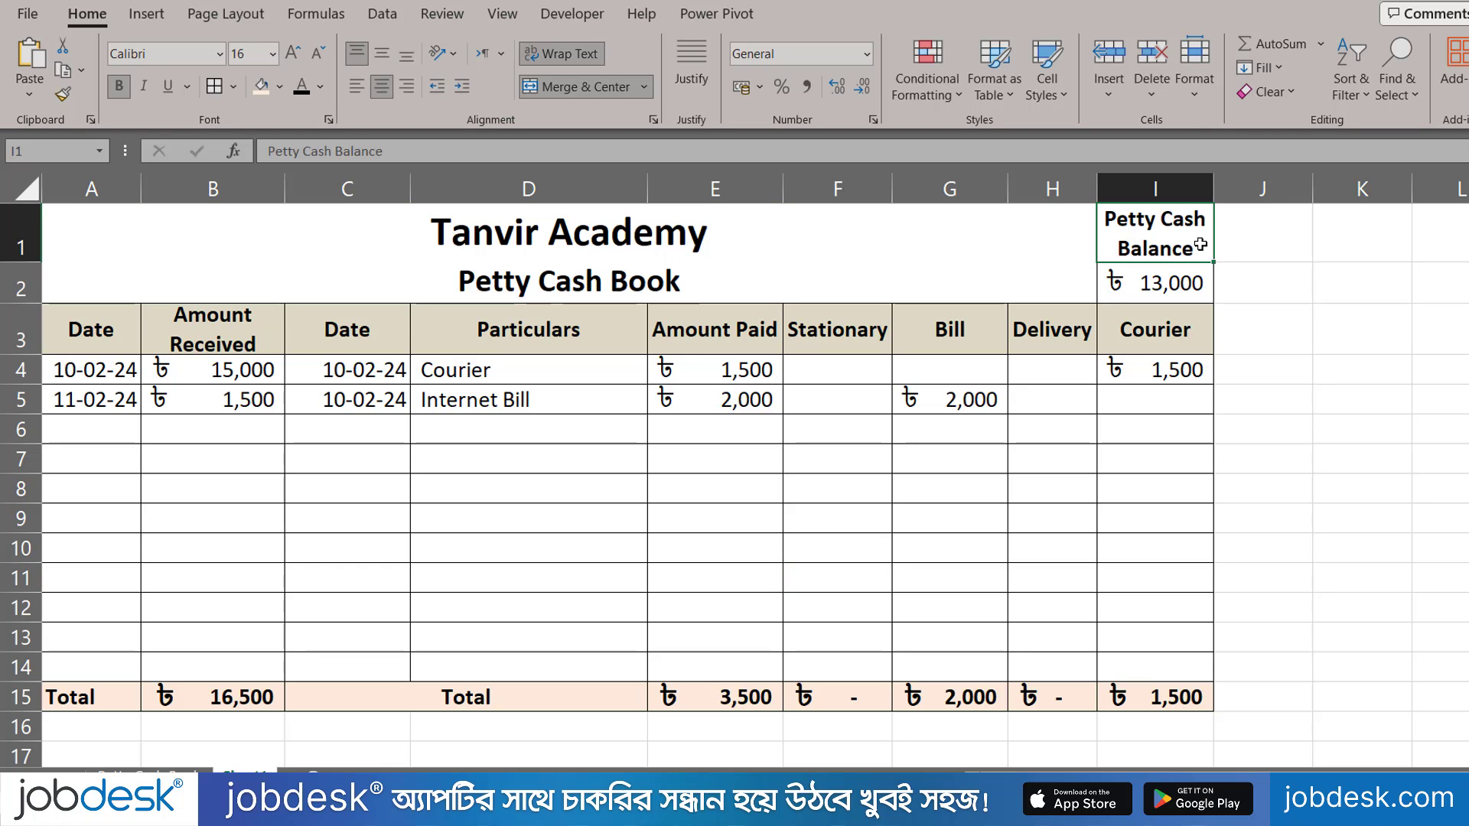
left_click(261, 87)
key("Return")
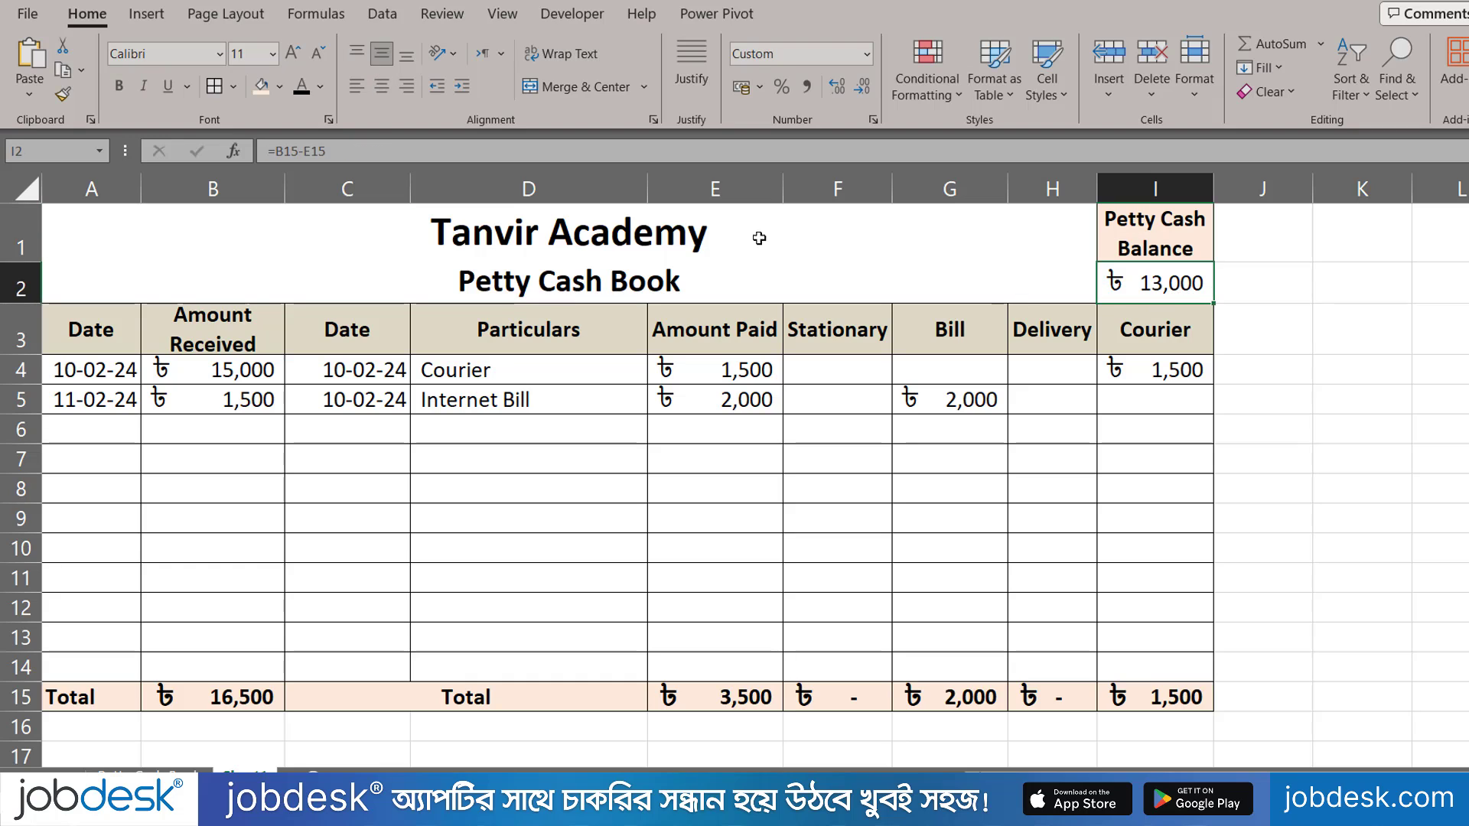
left_click(281, 87)
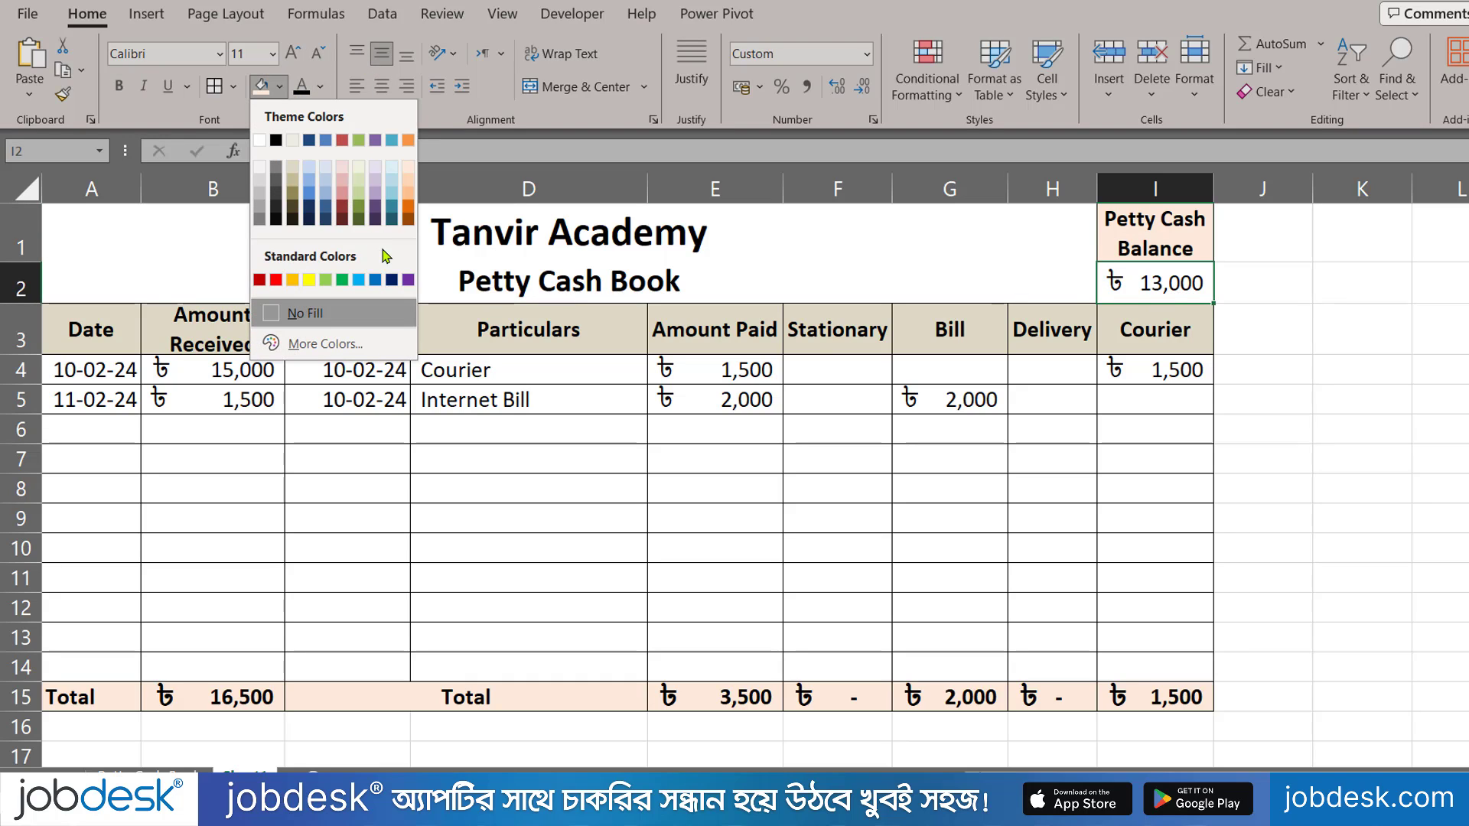
left_click(359, 193)
left_click(772, 522)
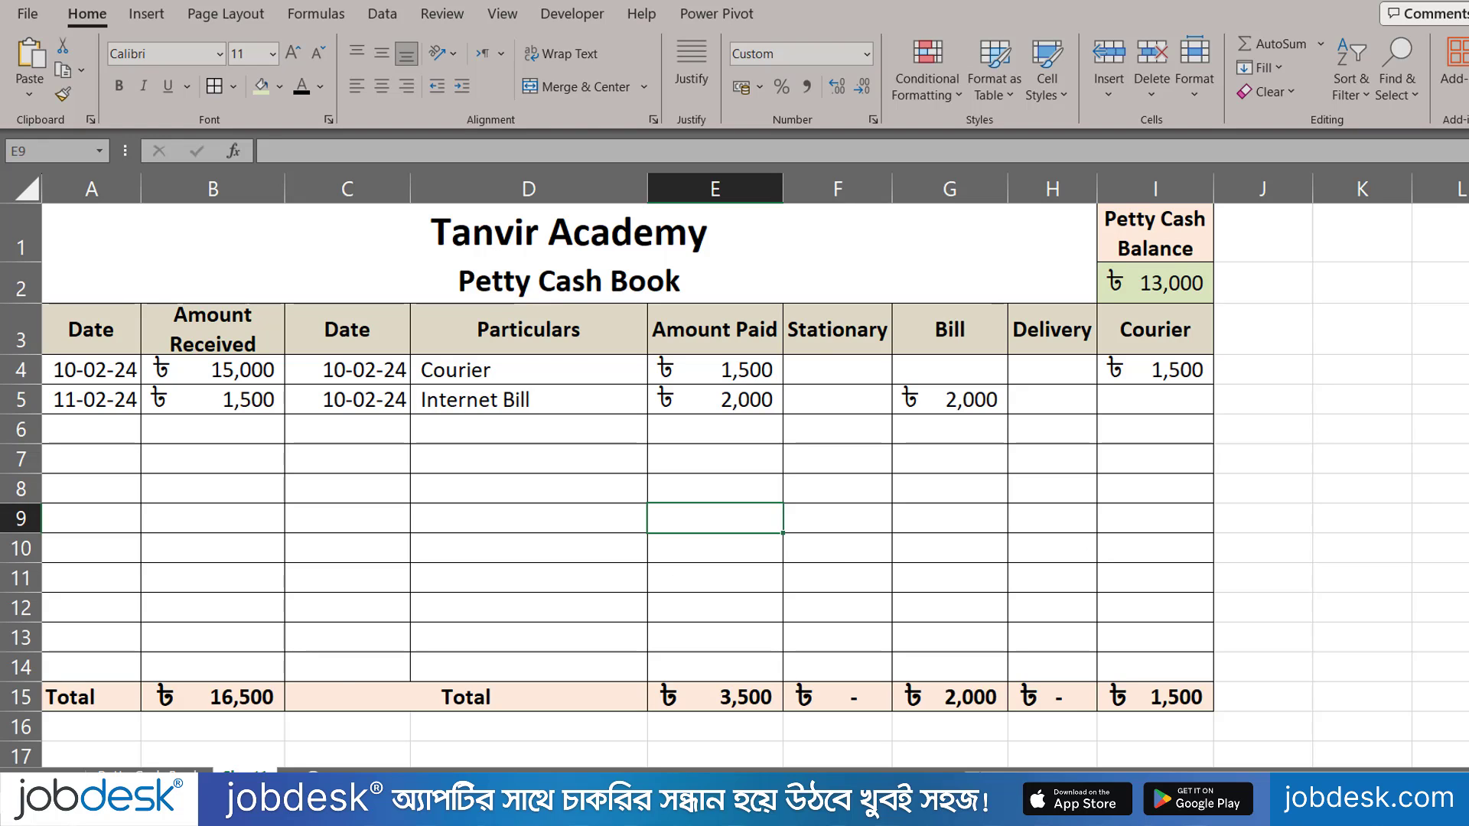
Step: Switch to the finished sample petty cash book sheet and inspect the Amount Paid formula in E11
left_click(180, 759)
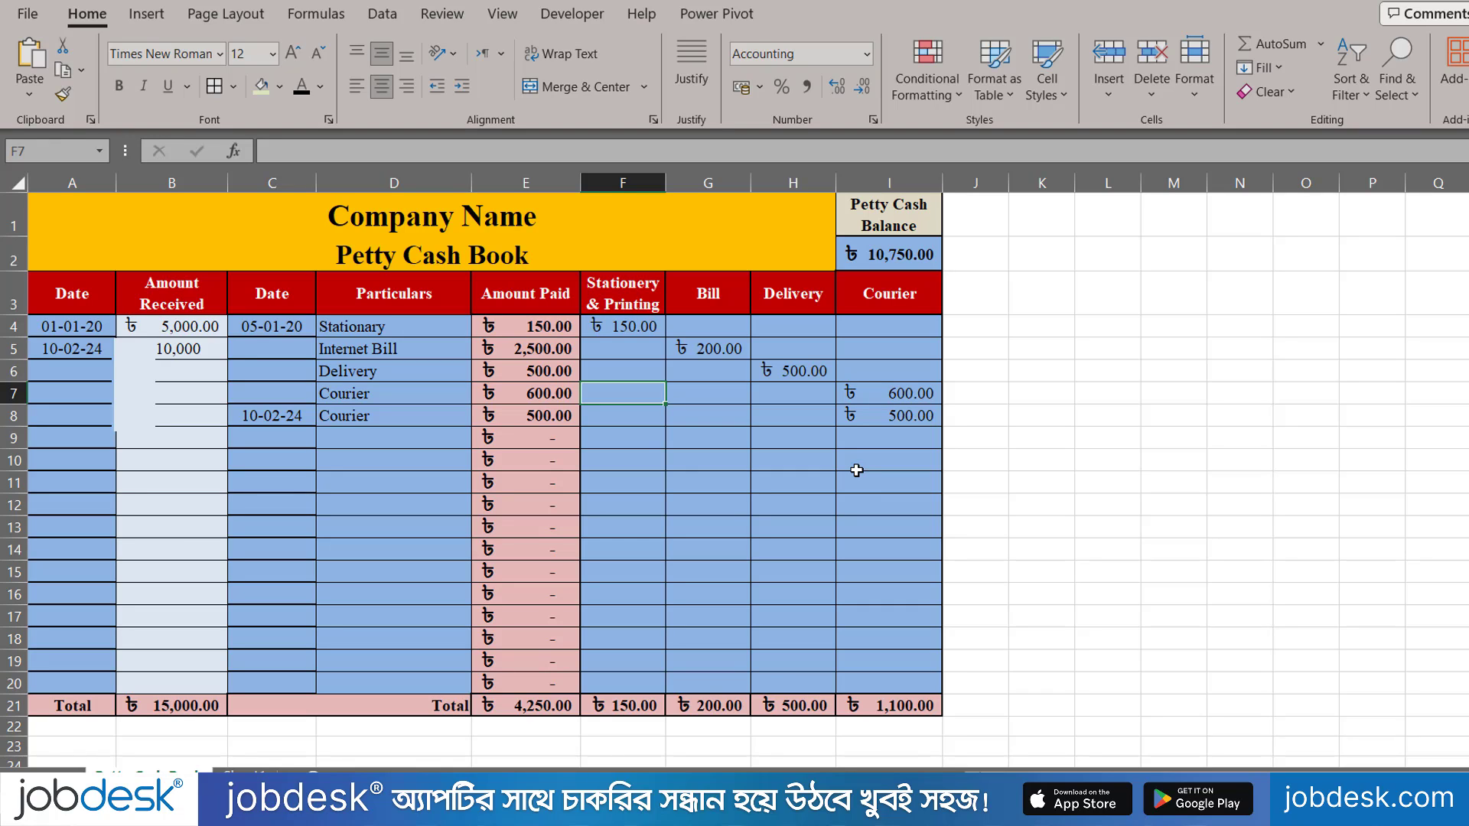
left_click(525, 482)
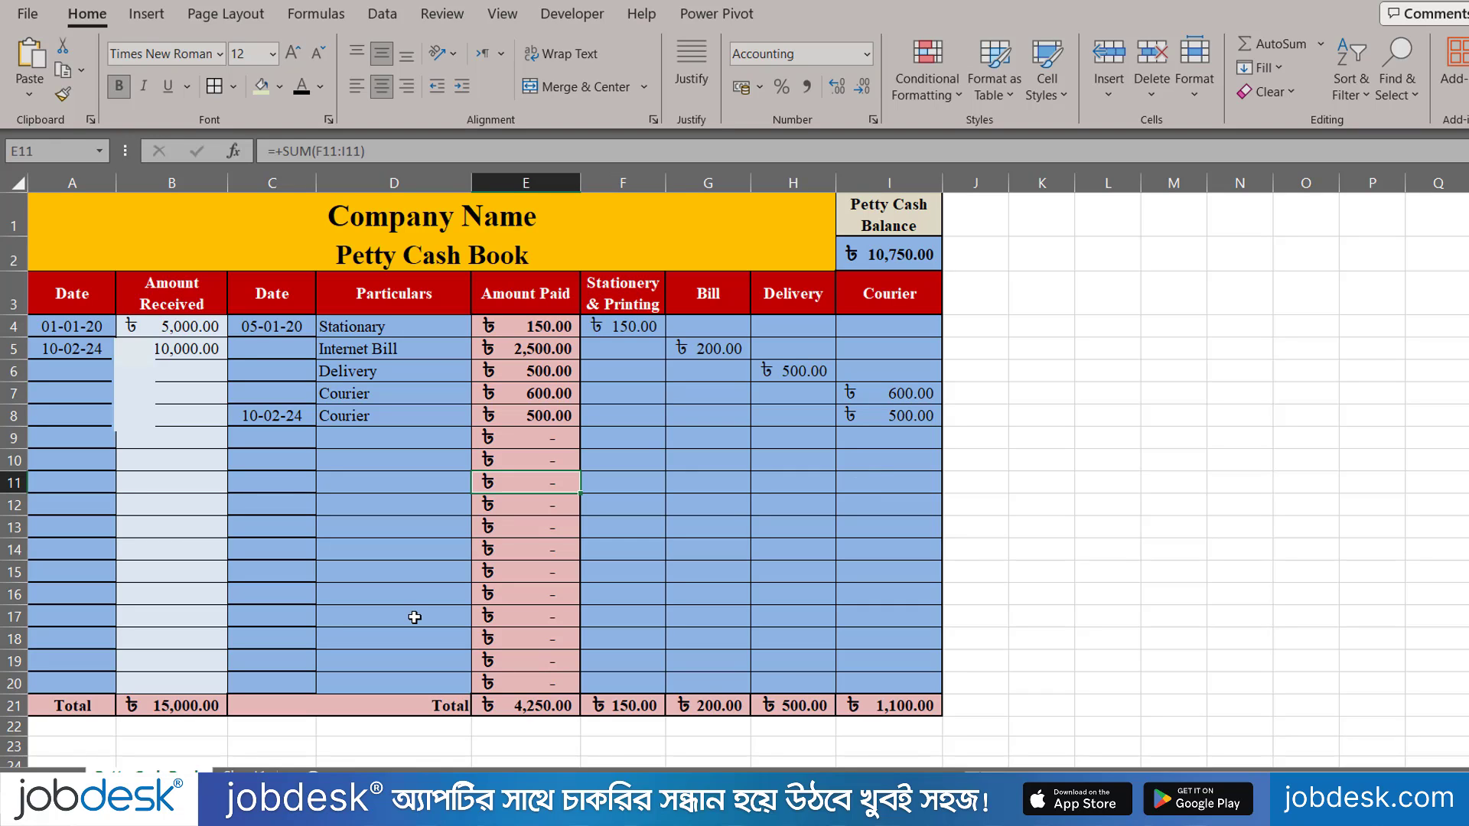